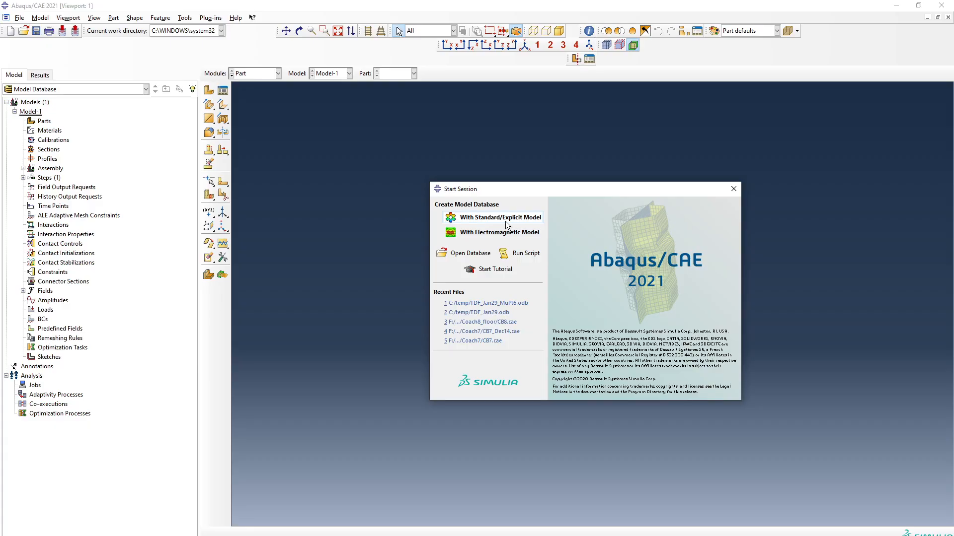
- Start a Standard/Explicit model and create a 2D planar deformable shell part named Stock with approximate size 1000
click(506, 221)
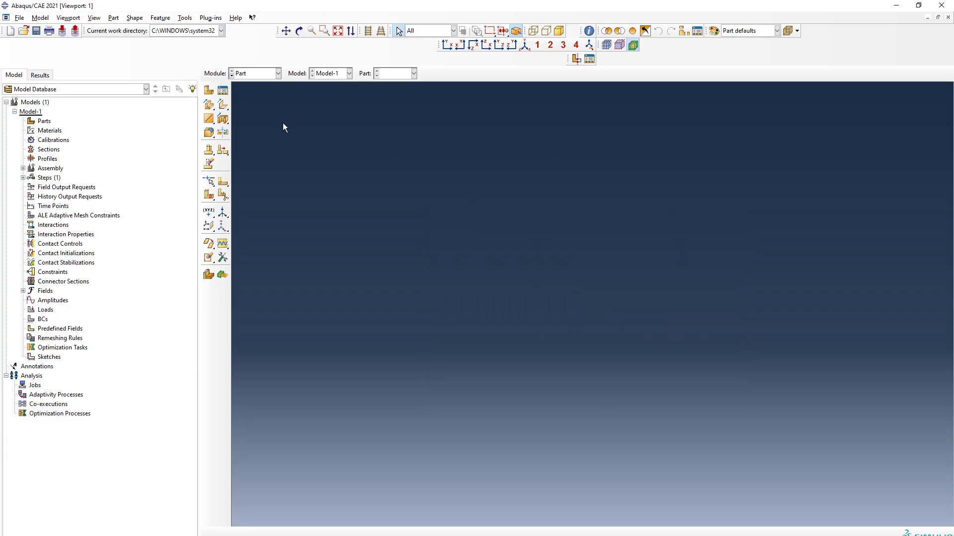
click(222, 90)
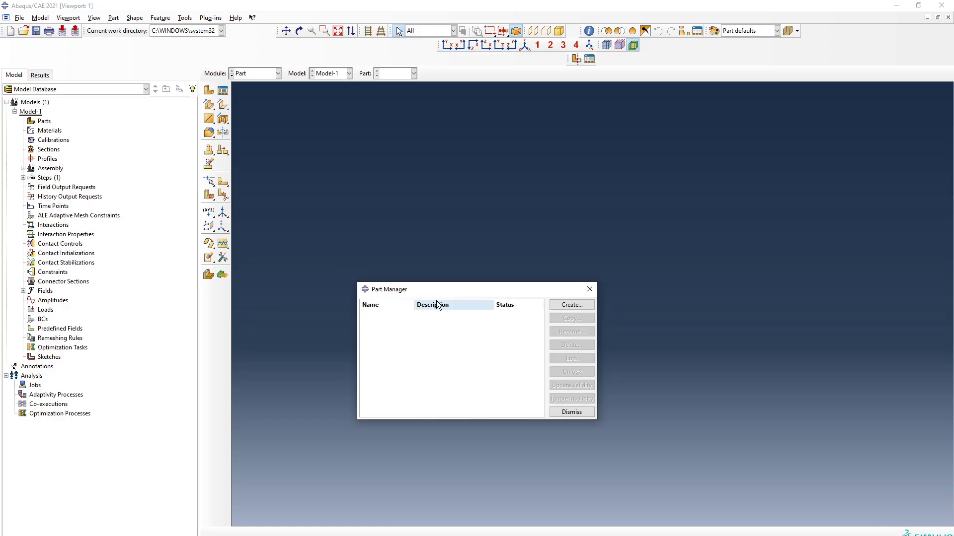
click(561, 306)
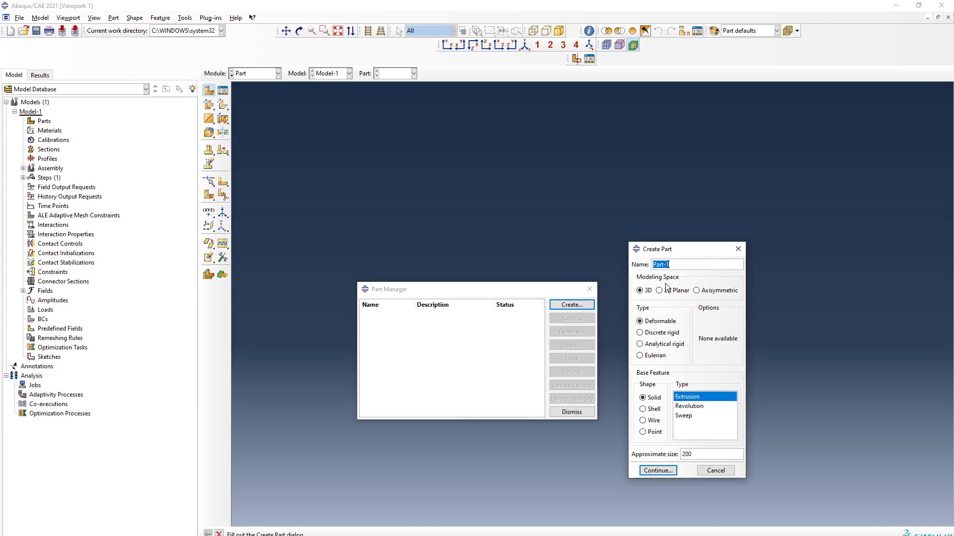
text(Stock)
click(667, 292)
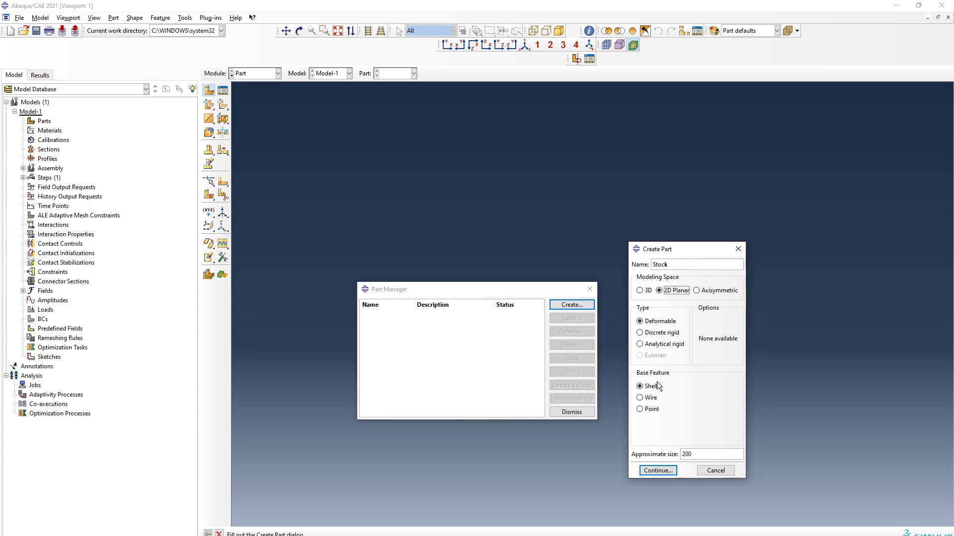
click(704, 451)
key(BackSpace)
key(BackSpace)
key(BackSpace)
text(1000)
click(663, 471)
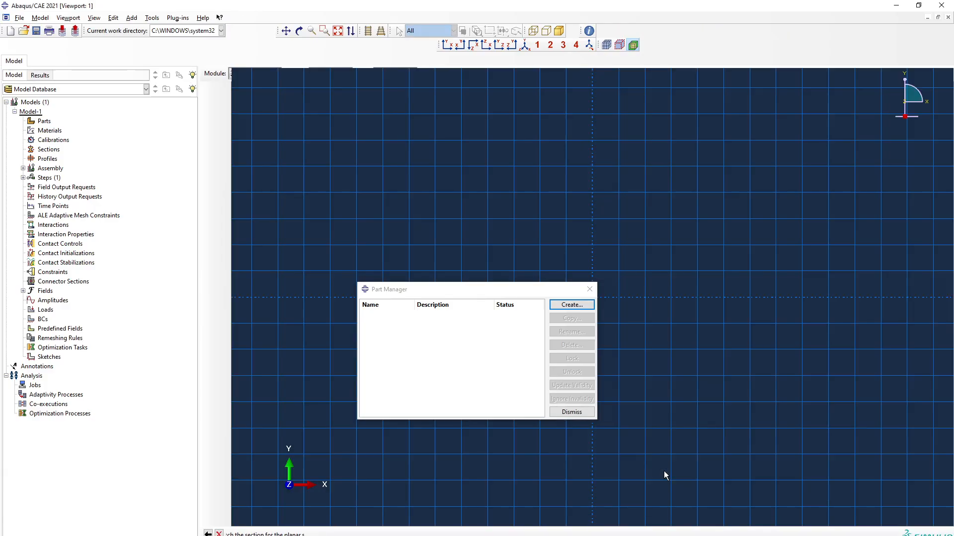
click(585, 415)
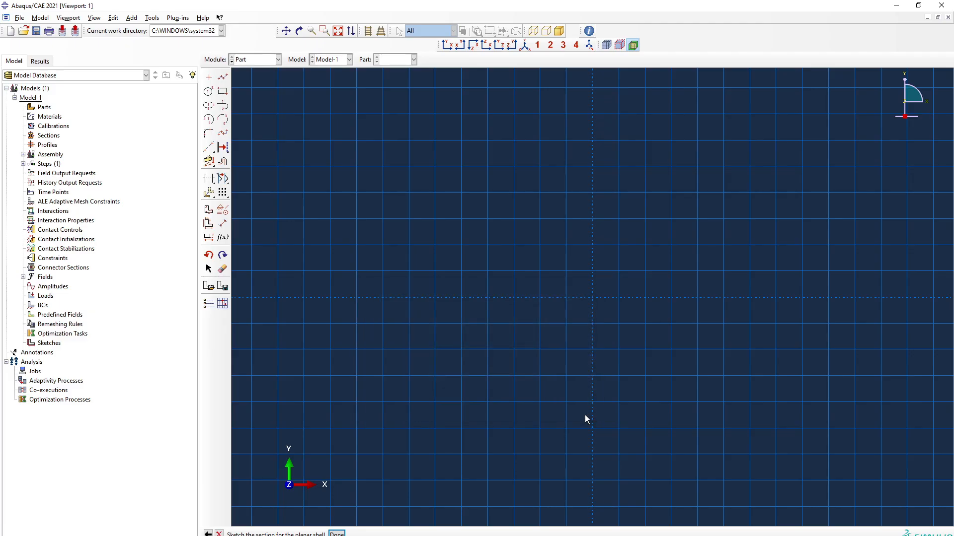
- Sketch a rectangle with opposite corners at 0,0 and 500,28.5
click(223, 92)
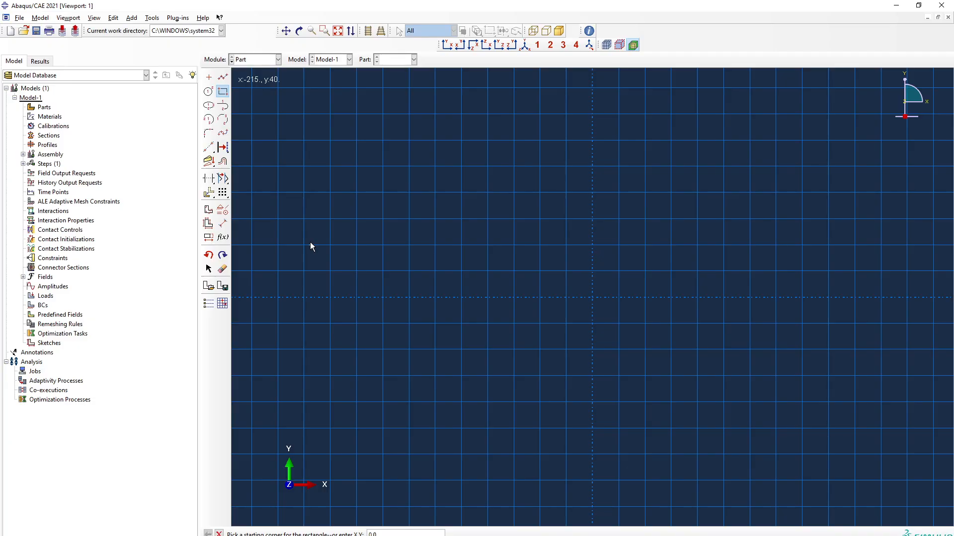
key(Return)
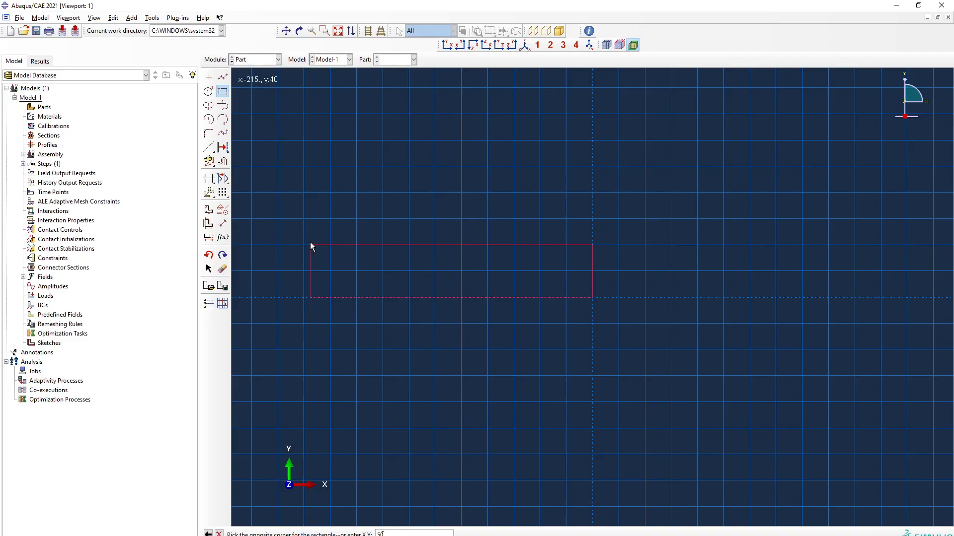
text(500,28.5)
key(Return)
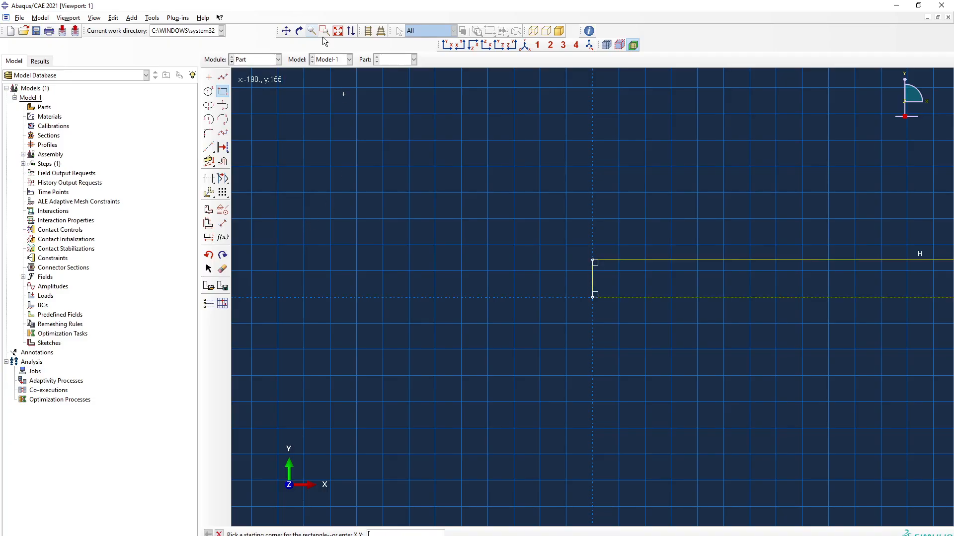
click(336, 34)
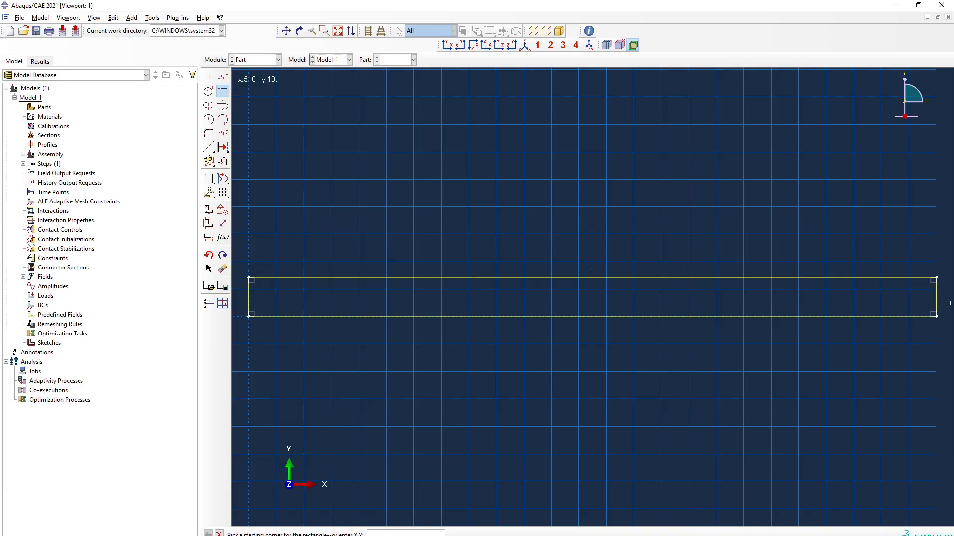
- Draw a large circle centred above the rectangle at X 500, with its perimeter point on the rectangle's edge at X 500
click(209, 92)
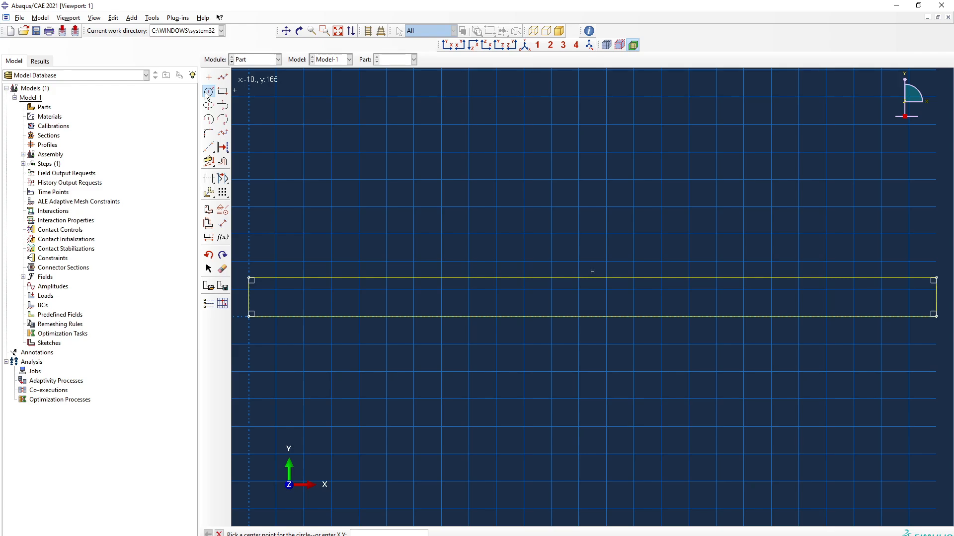
text(500)
text(,6)
text(,40)
key(Return)
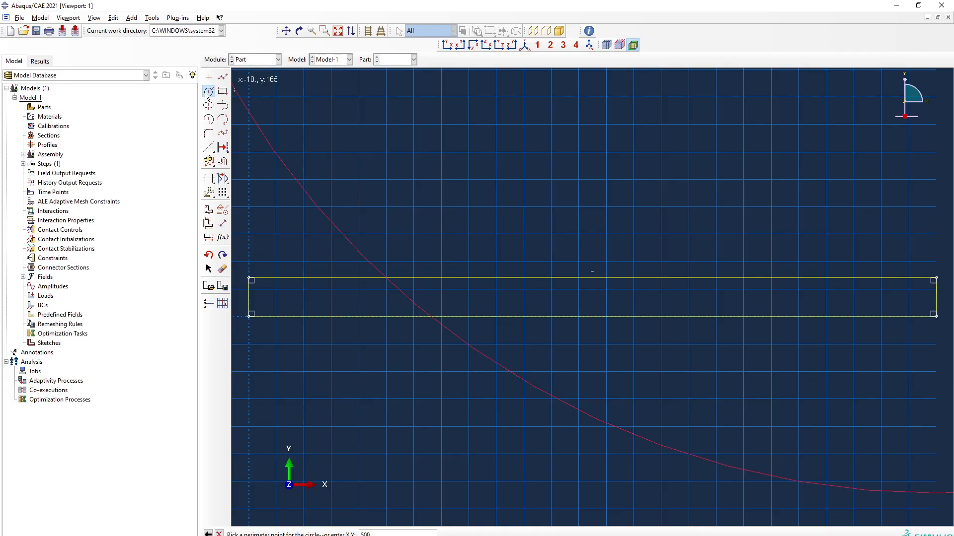
text(500,1)
key(Return)
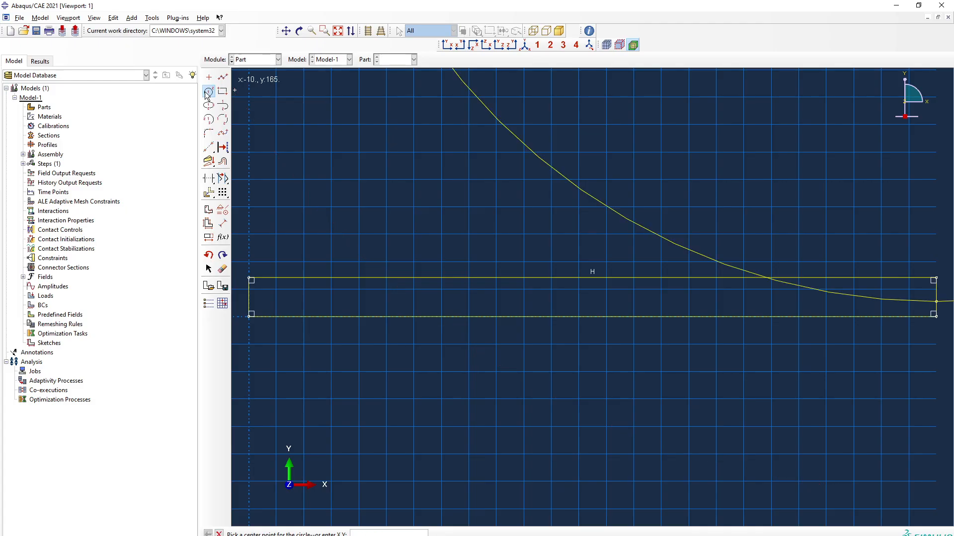
click(337, 30)
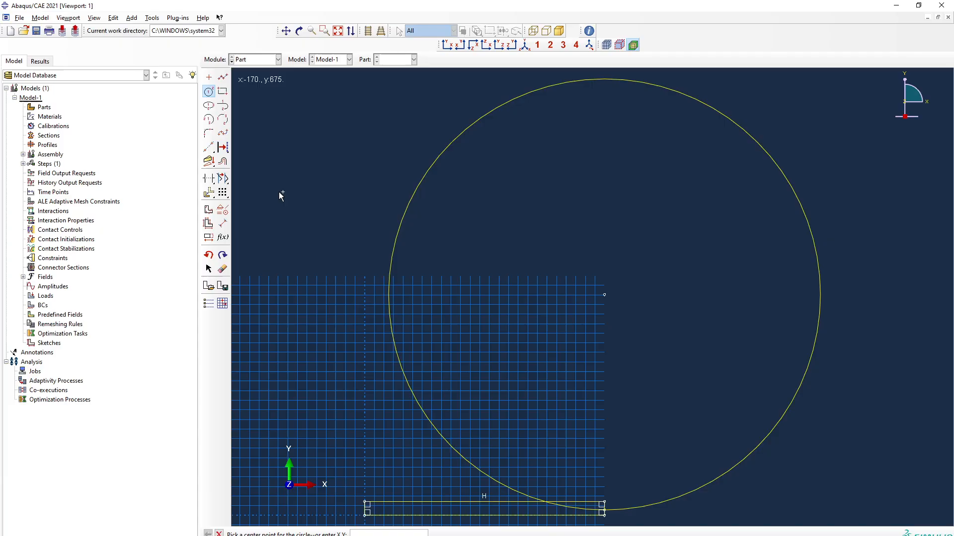
- Trim the rectangle's upper corner beyond the circle and the circle's outer arc, leaving a curved taper, and finish the Stock sketch
click(208, 180)
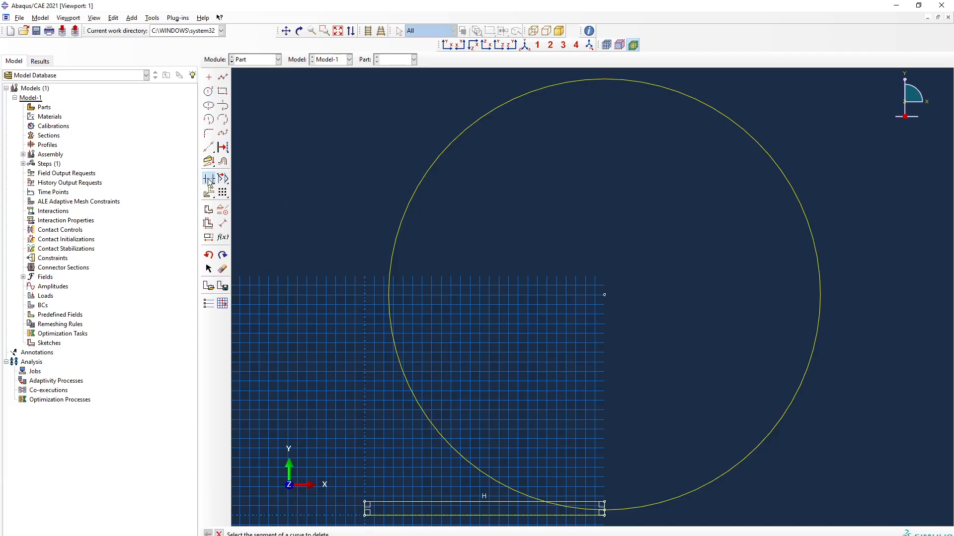
click(587, 502)
click(604, 506)
click(512, 491)
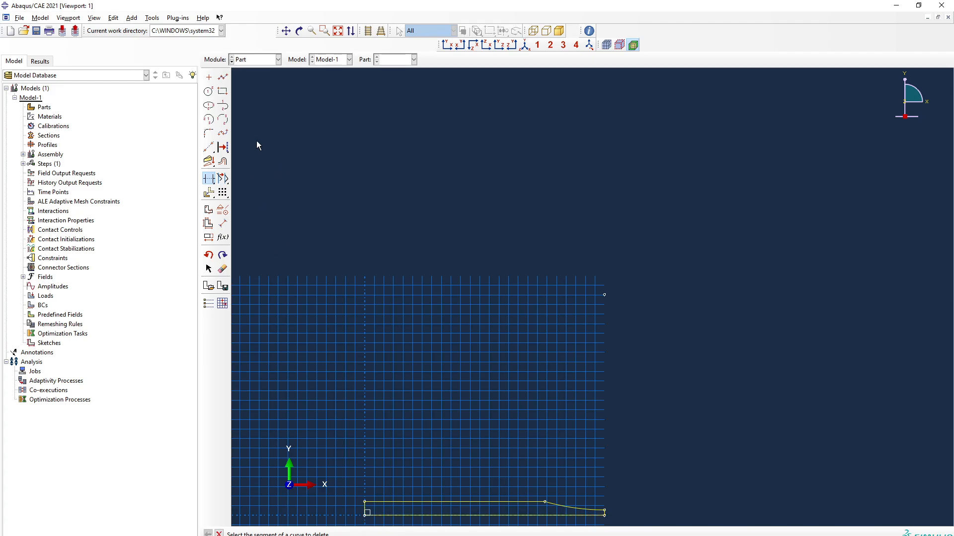
click(343, 31)
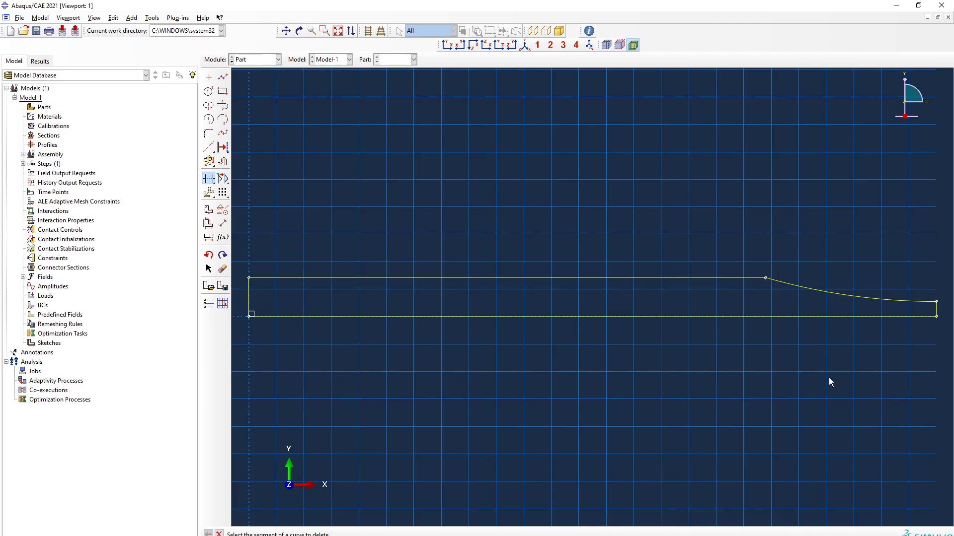
middle_click(767, 372)
click(337, 534)
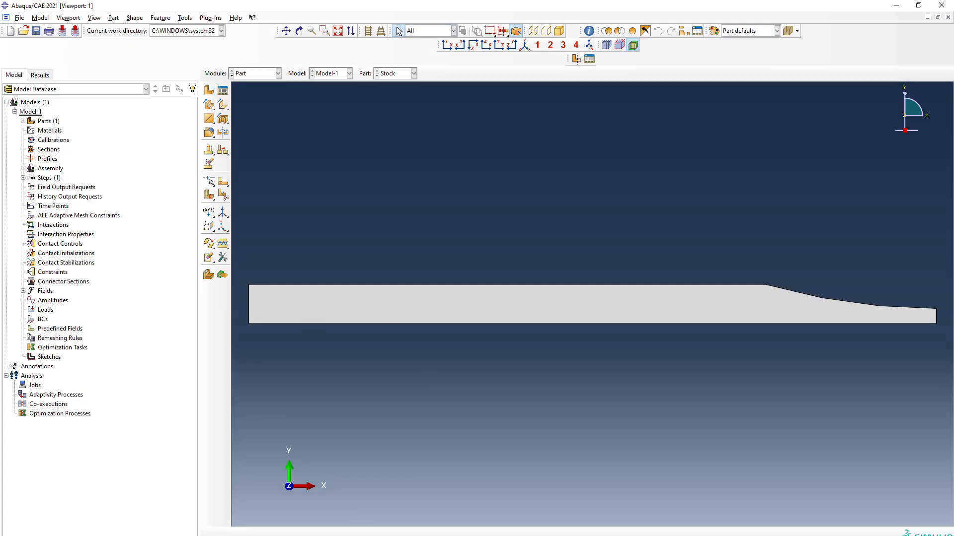
click(97, 19)
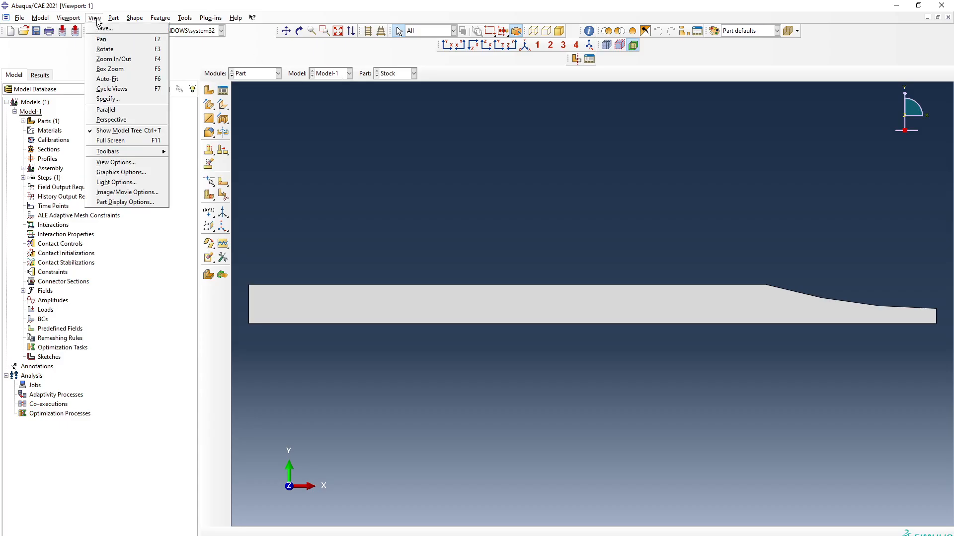
click(142, 193)
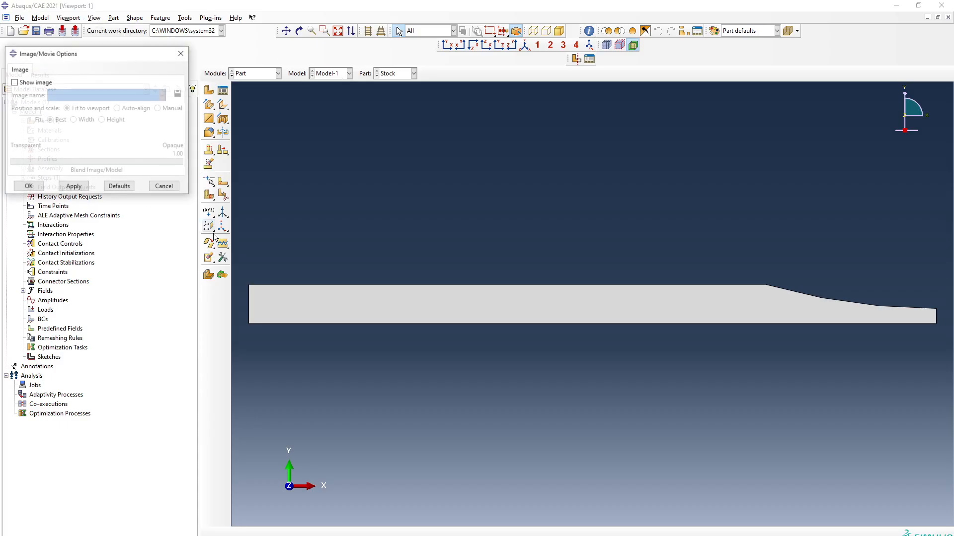
click(164, 187)
- Set the Stock part's curve refinement to Extra Fine in the part display options
click(94, 18)
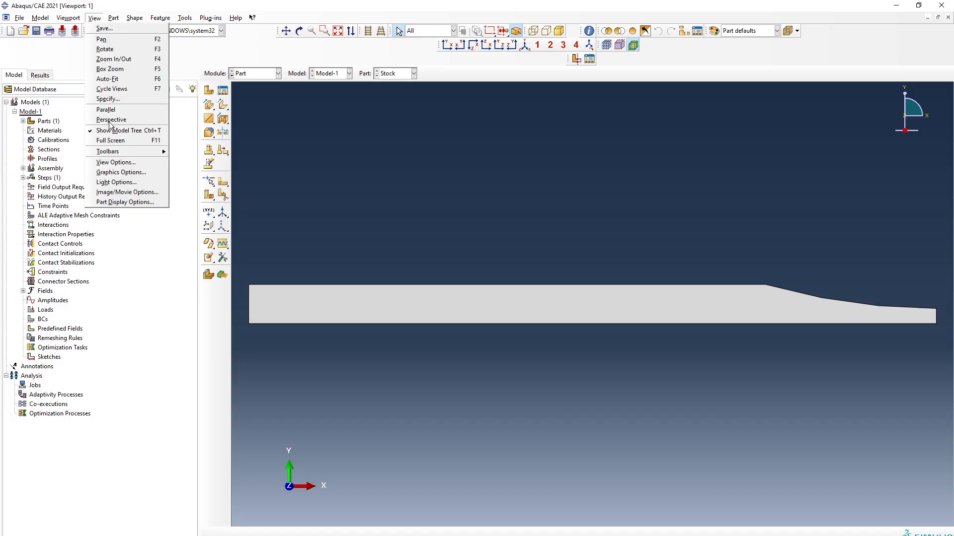
click(113, 203)
click(104, 242)
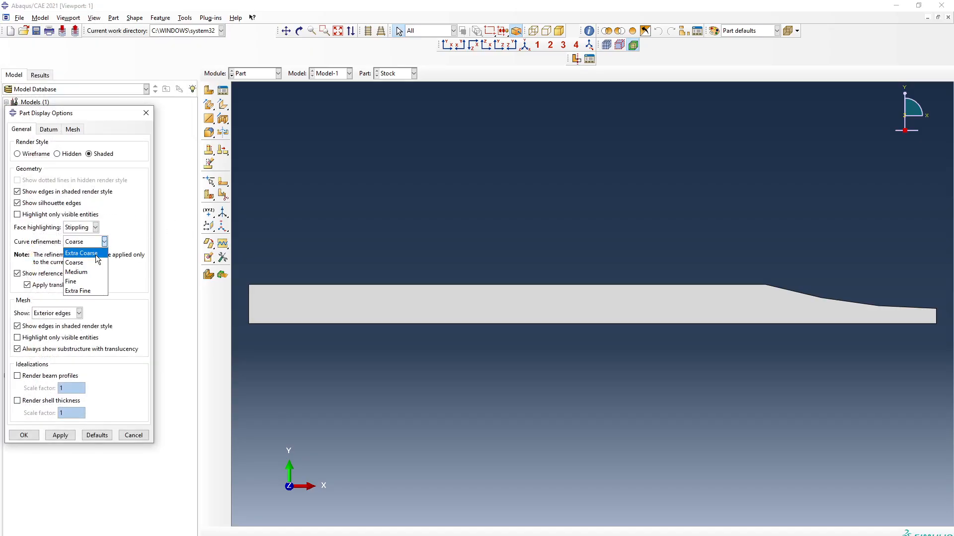
click(81, 287)
click(64, 437)
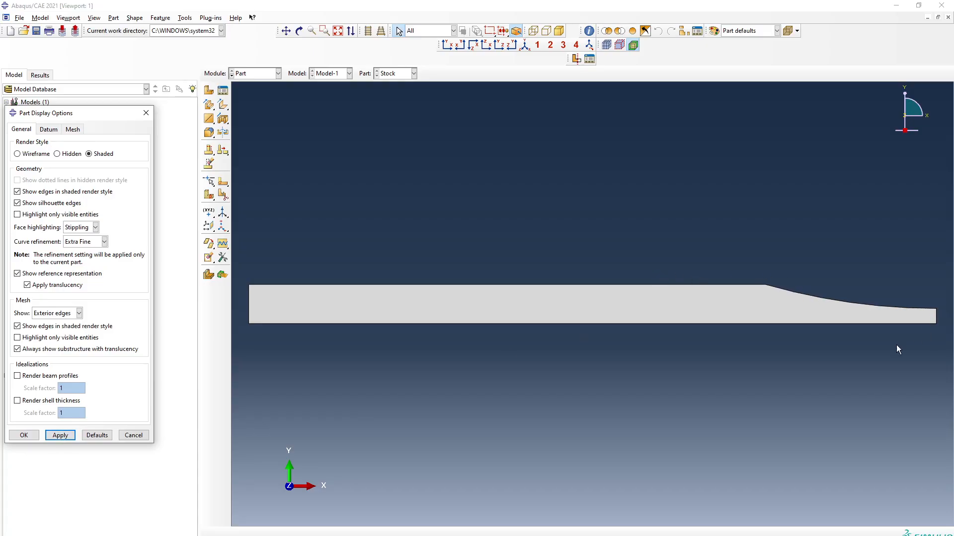
click(23, 436)
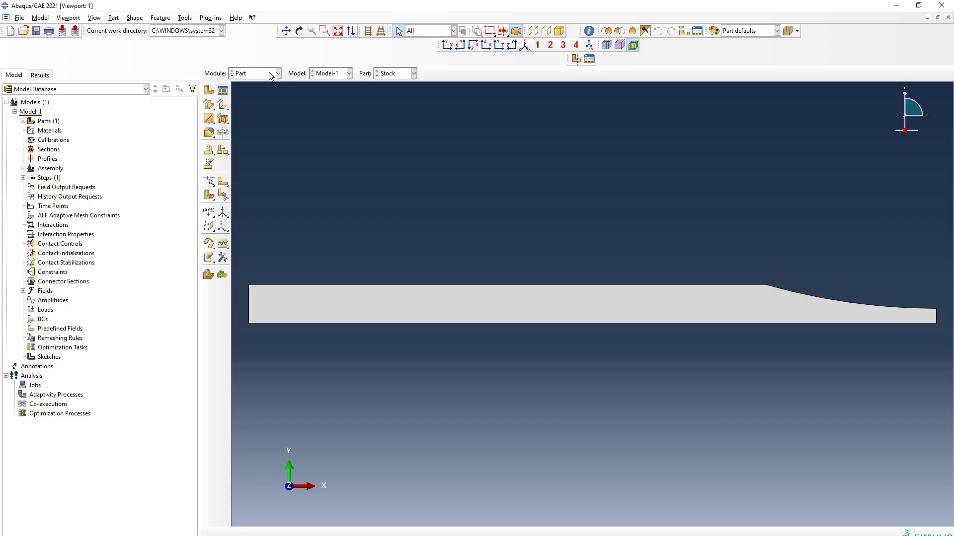
- Create a 2D planar deformable shell part named Descalar with approximate size 400
click(223, 91)
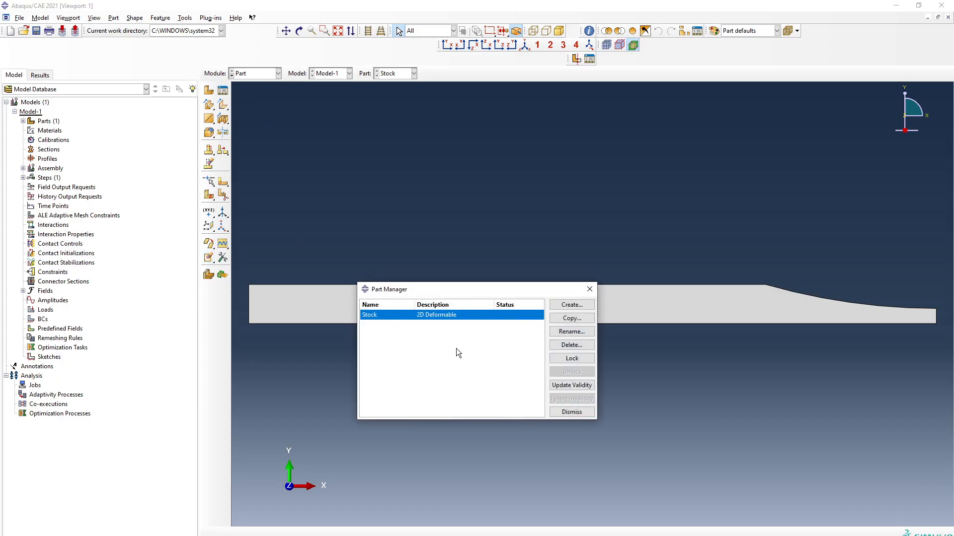
click(581, 304)
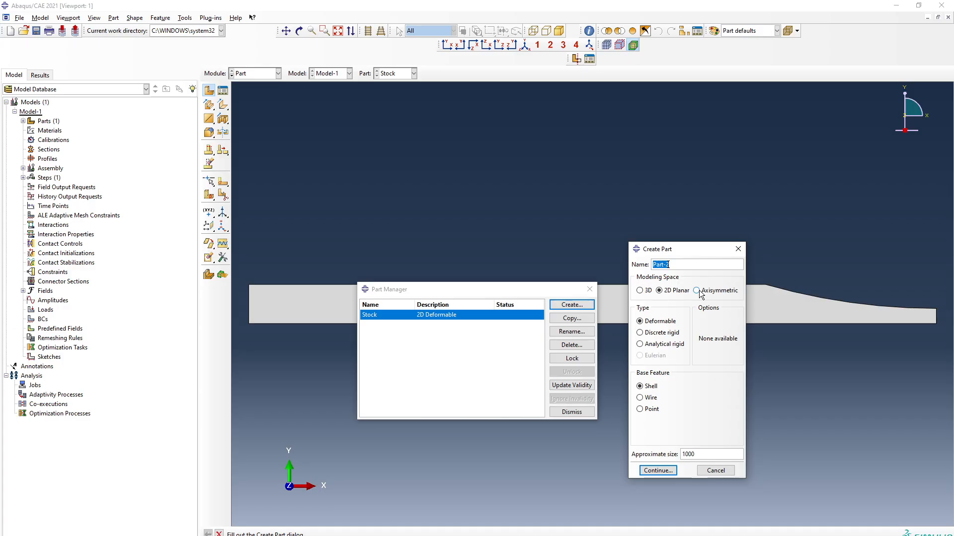
text(Descalar)
double_click(708, 455)
key(BackSpace)
text(200)
key(Return)
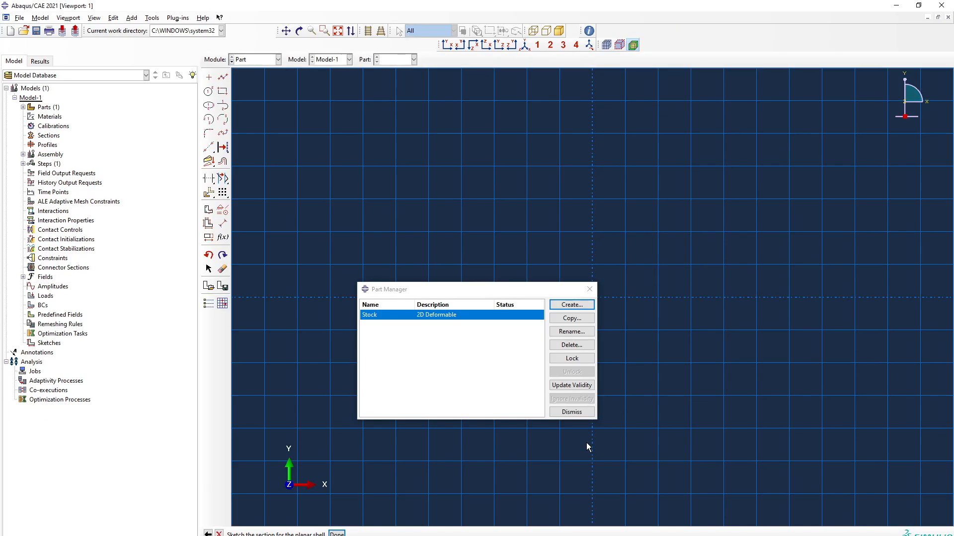
click(571, 412)
- Sketch the Descalar rectangle with opposite corners at 0,0 and 80,20 and finish the sketch
click(222, 92)
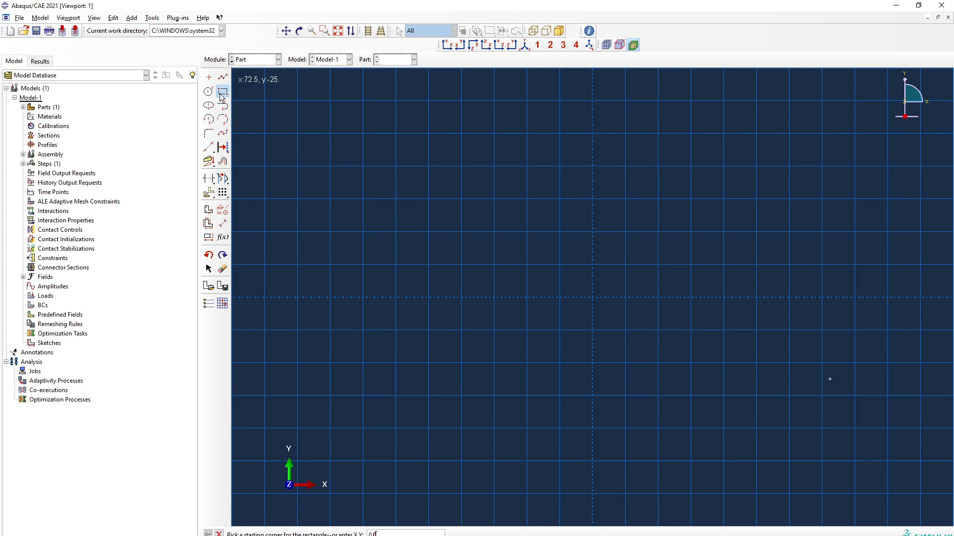
key(Return)
text(80,20)
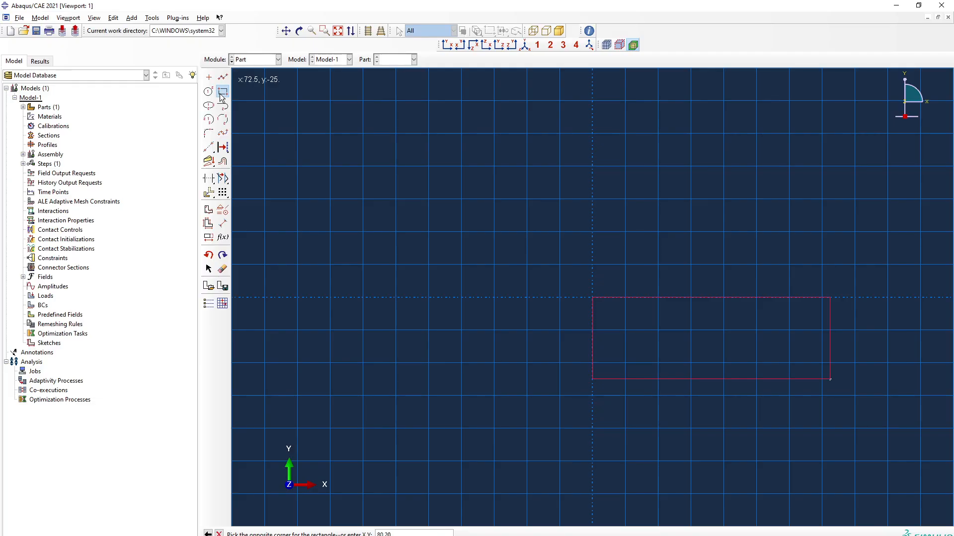
key(Return)
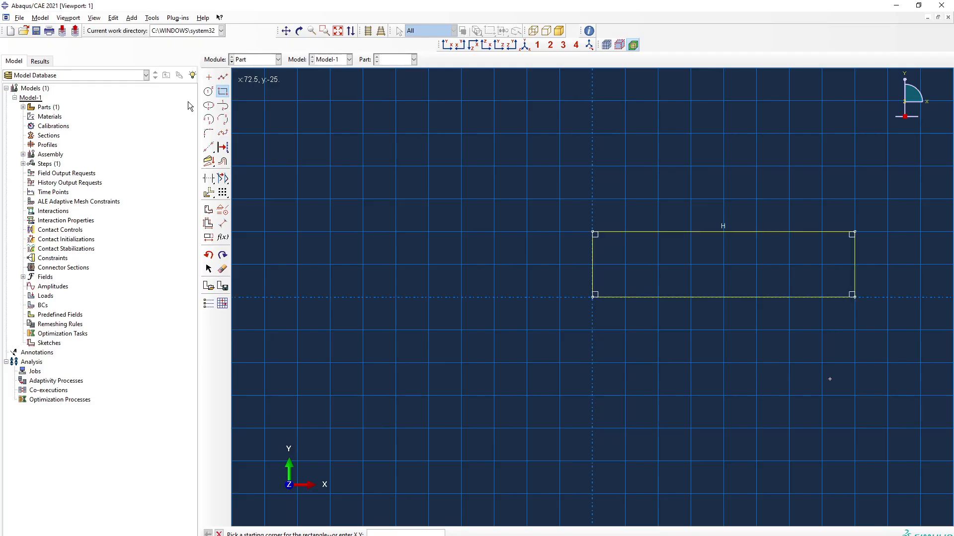
key(Escape)
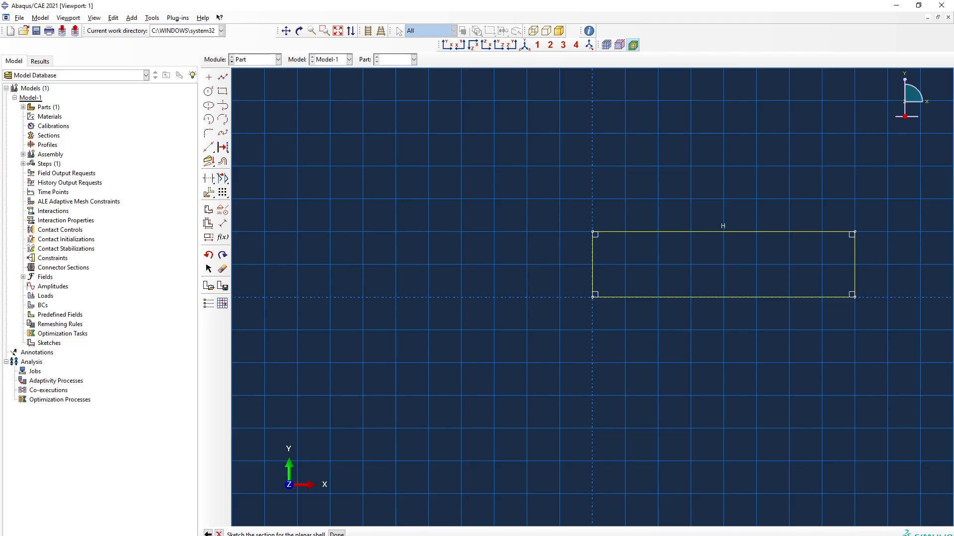
click(337, 534)
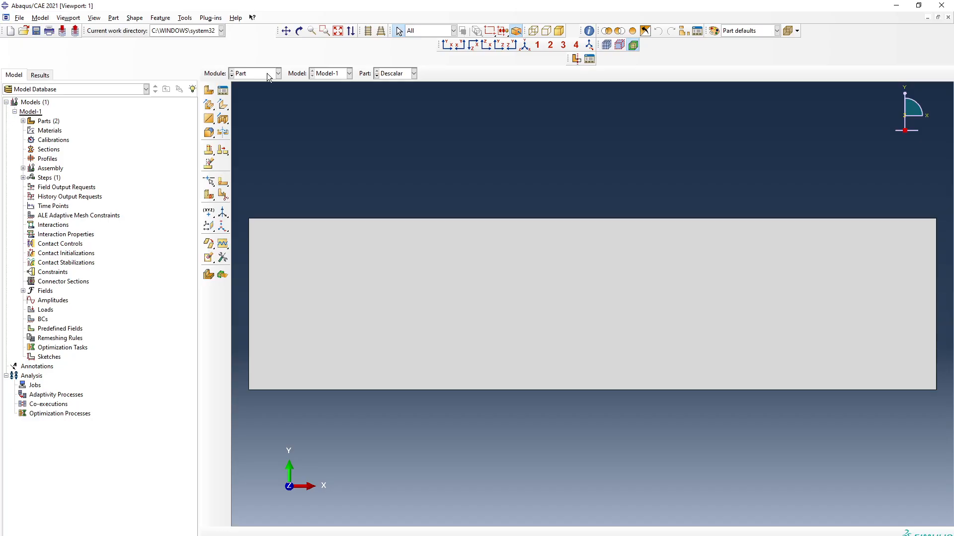
- Create a 2D planar deformable shell part named Roll with approximate size 400
click(222, 91)
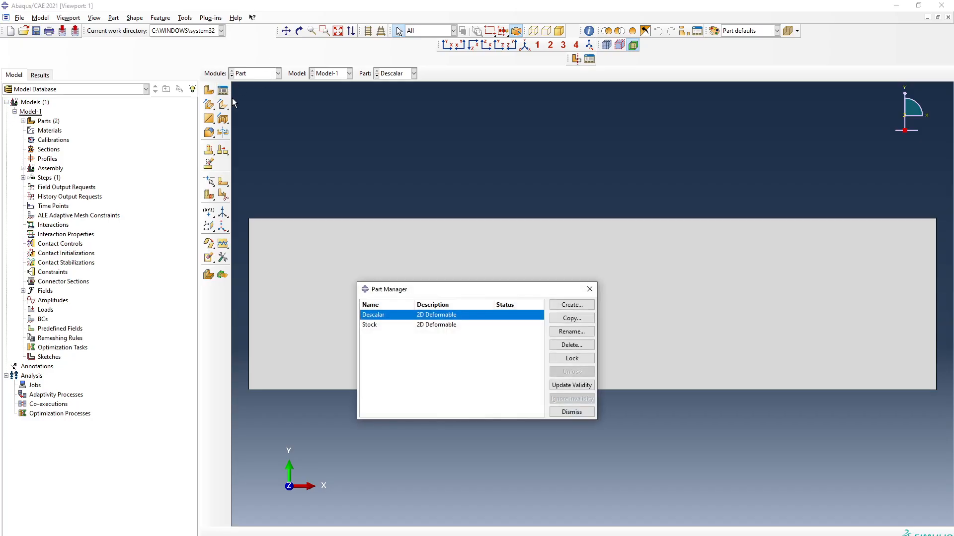
click(588, 305)
text(Ro)
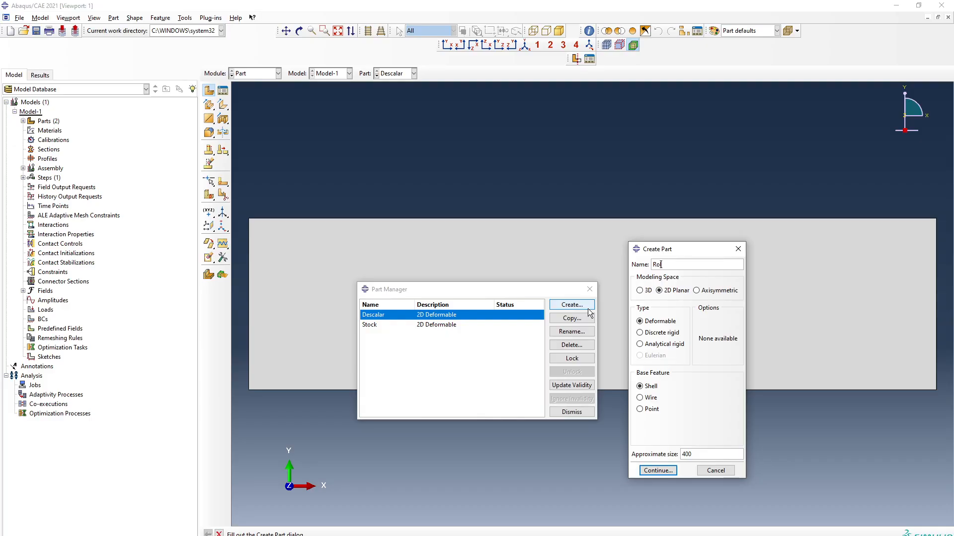
text(ll)
click(673, 472)
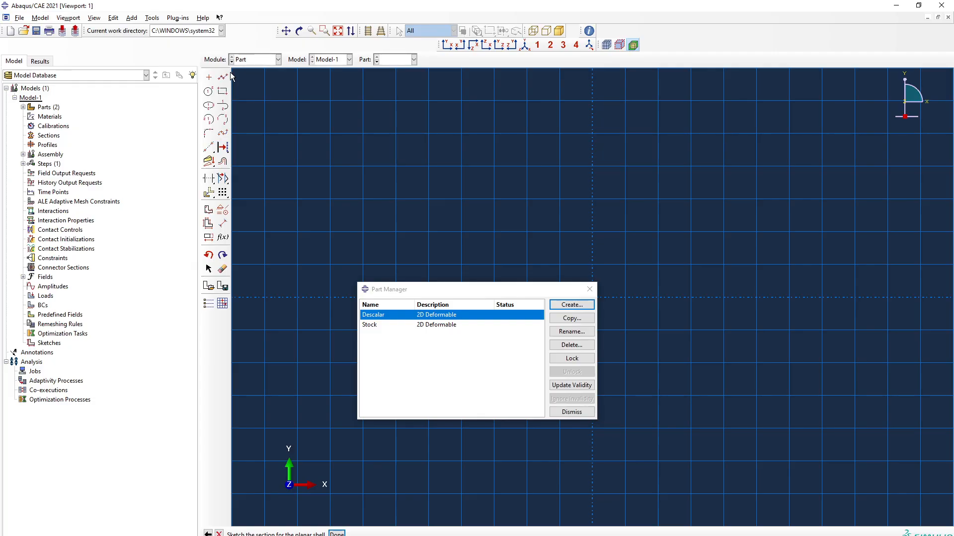
- Sketch the Roll's 900 mm outer circle with the centre and perimeter points both at x = 500, offset vertically from each other
drag(457, 289, 359, 277)
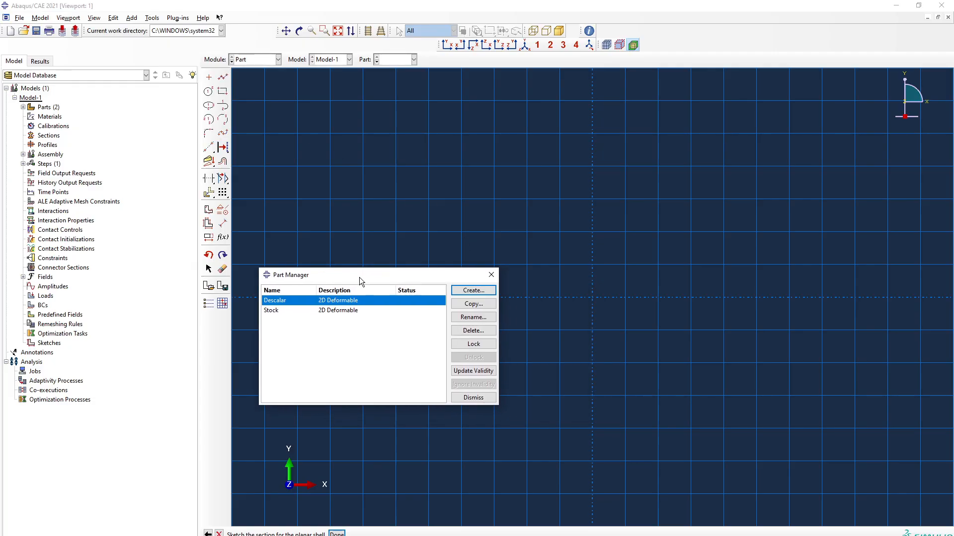
click(208, 92)
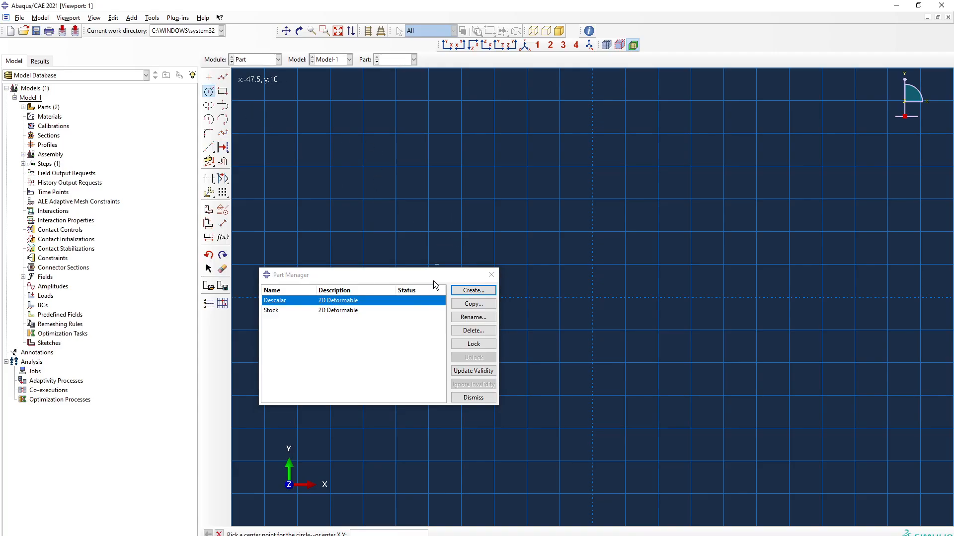
drag(433, 281, 429, 272)
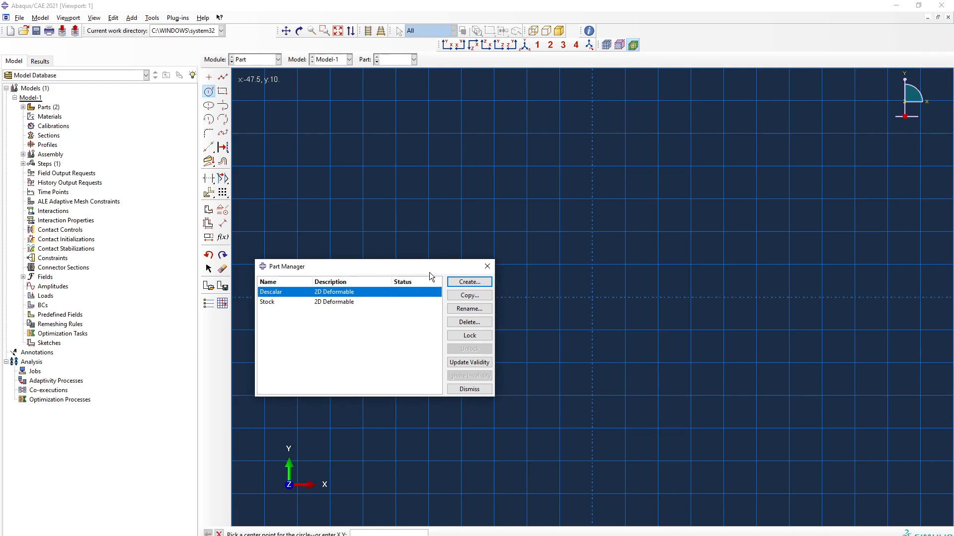
click(369, 532)
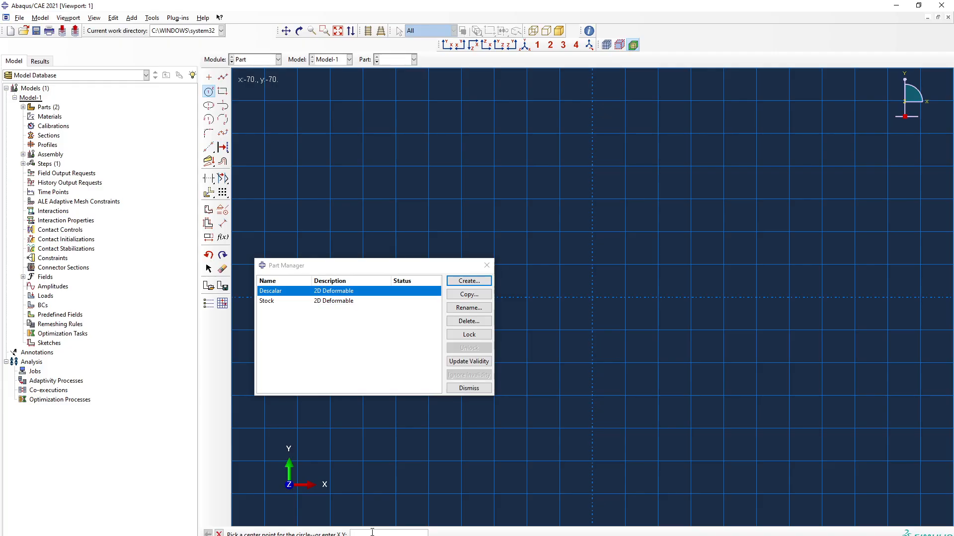
text(500,46)
key(Return)
text(500,)
key(Return)
click(336, 31)
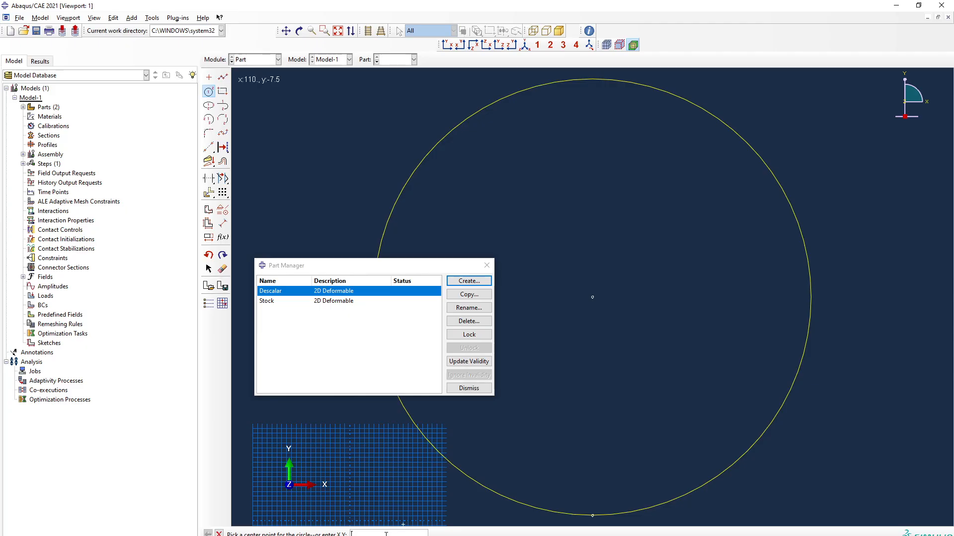
- Sketch a slightly smaller concentric circle inside the outer one with its perimeter point at x = 500, and finish the ring-shaped Roll sketch
text(500)
text(,0)
key(Return)
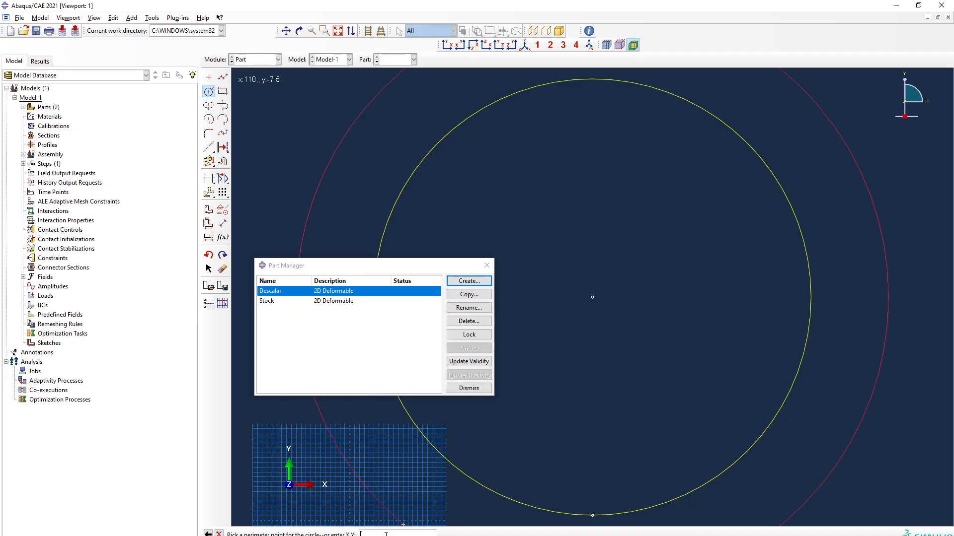
text(500)
text(,4)
key(Return)
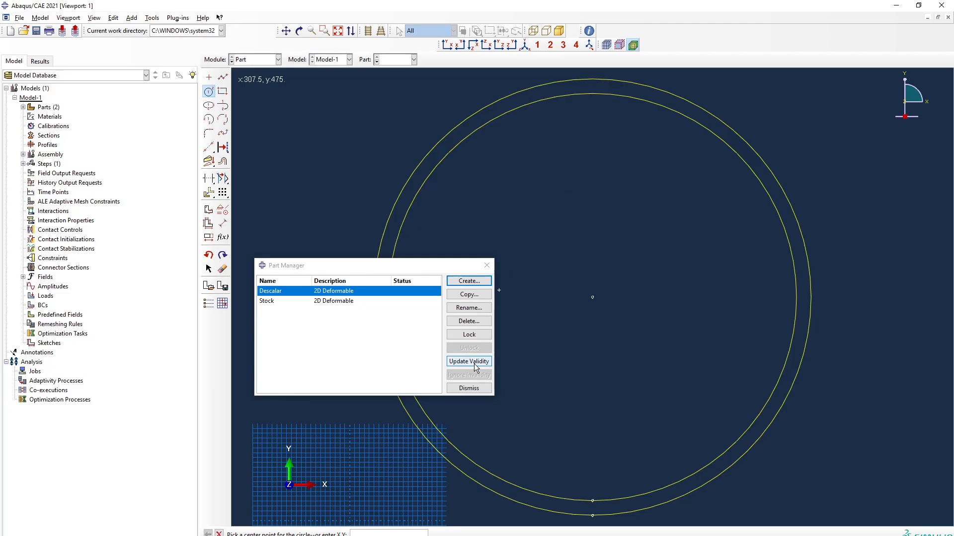
click(472, 389)
key(Escape)
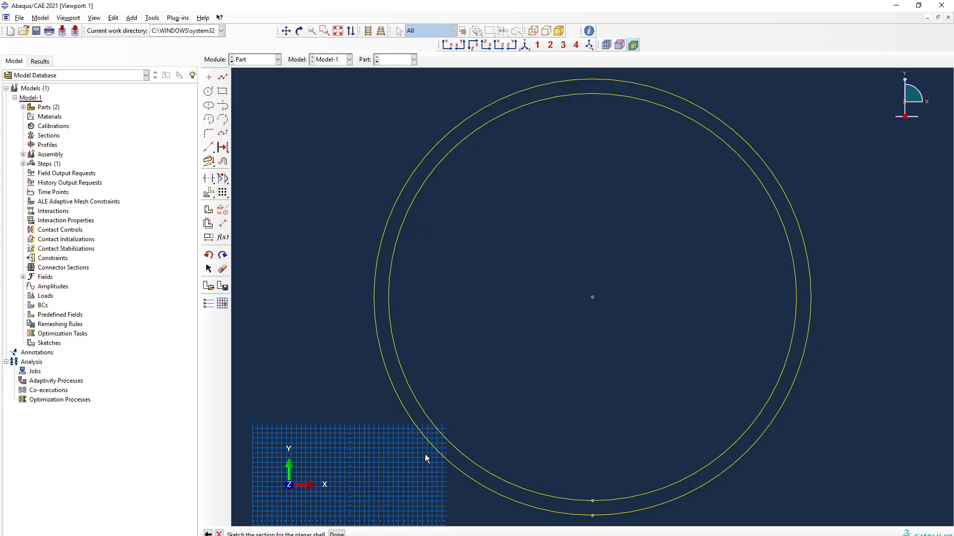
click(337, 533)
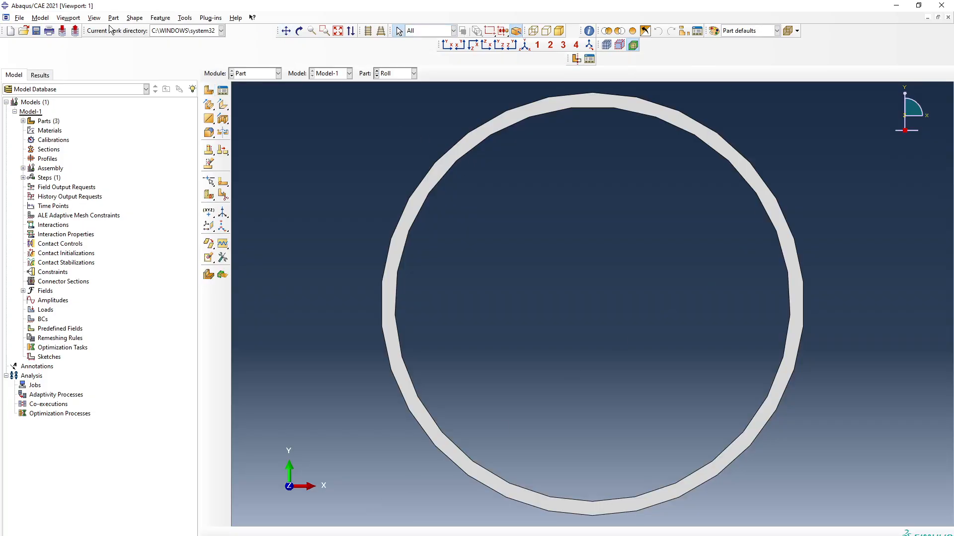
- Set the Roll part's curve refinement to Extra Fine in the part display options
click(94, 19)
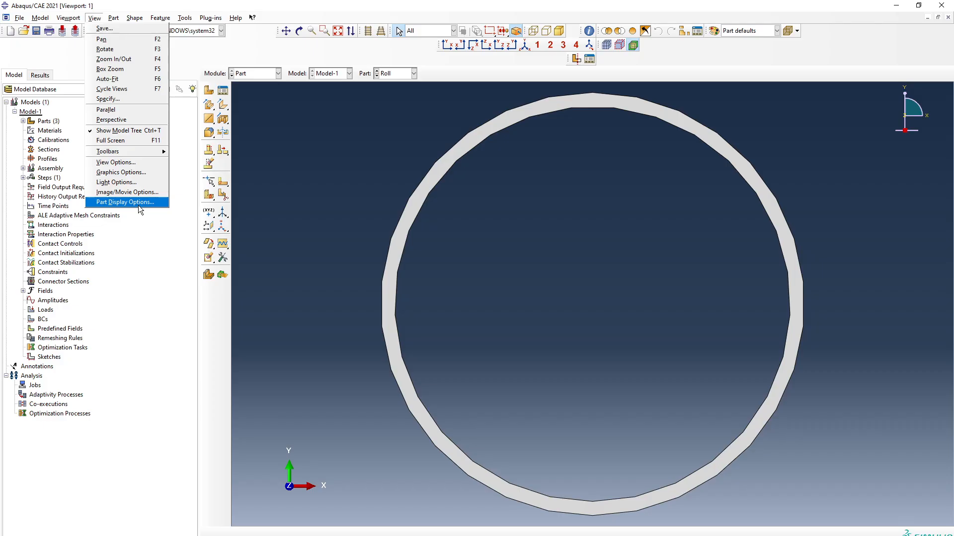
click(145, 202)
click(95, 243)
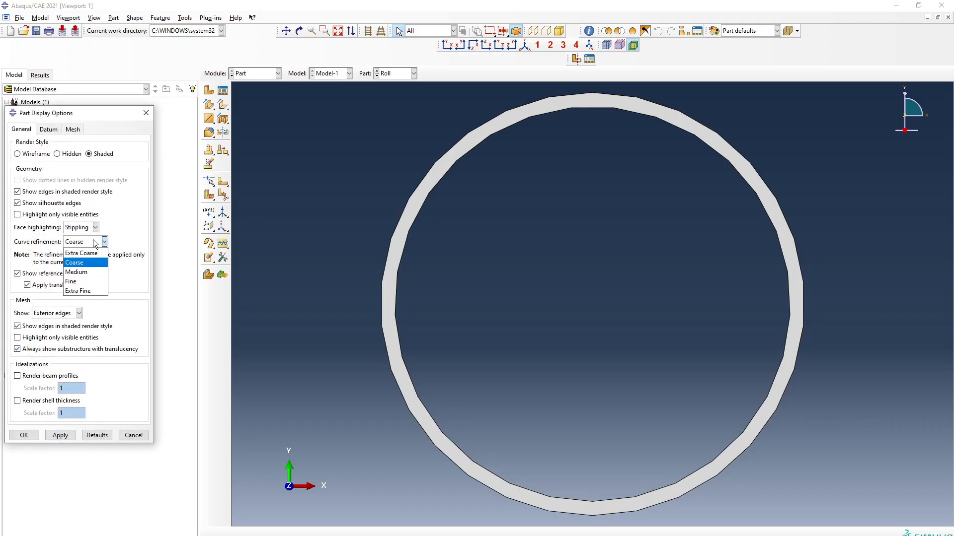
click(82, 291)
click(62, 436)
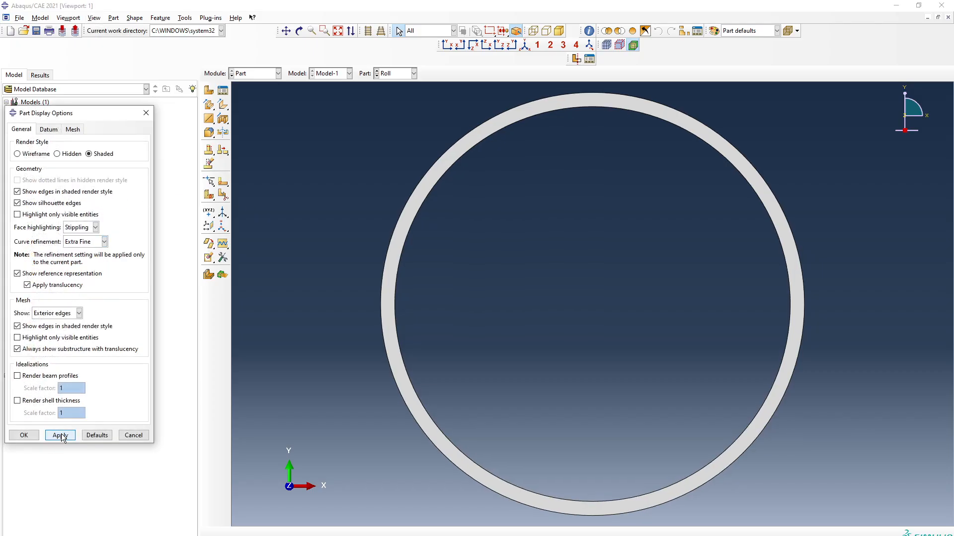
click(24, 436)
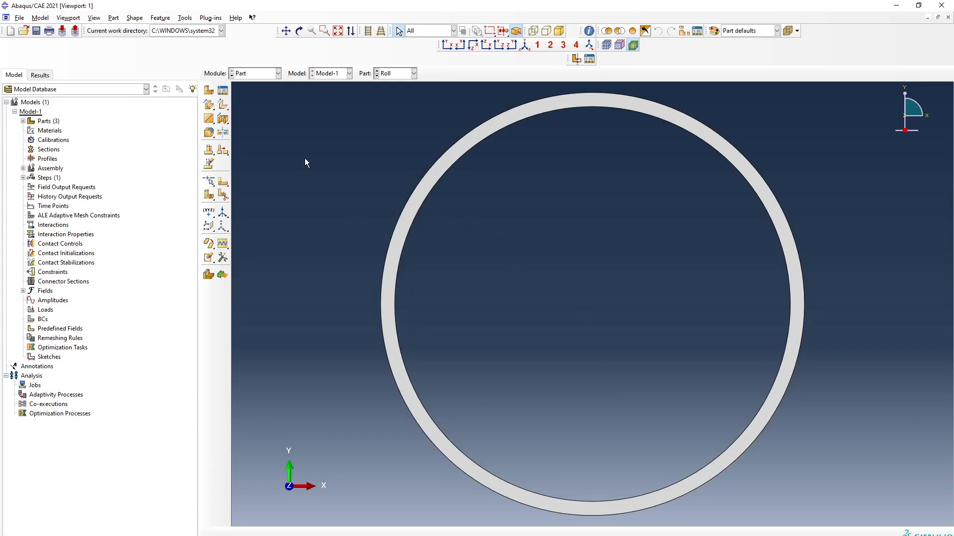
- Switch to the Property module and take the program window out of full screen, repositioning and enlarging it on the desktop
click(266, 72)
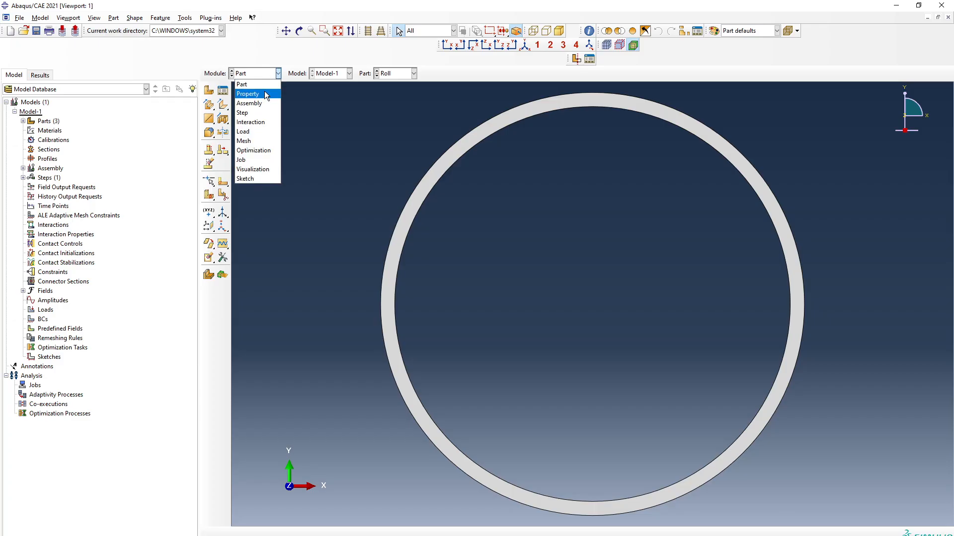
click(265, 92)
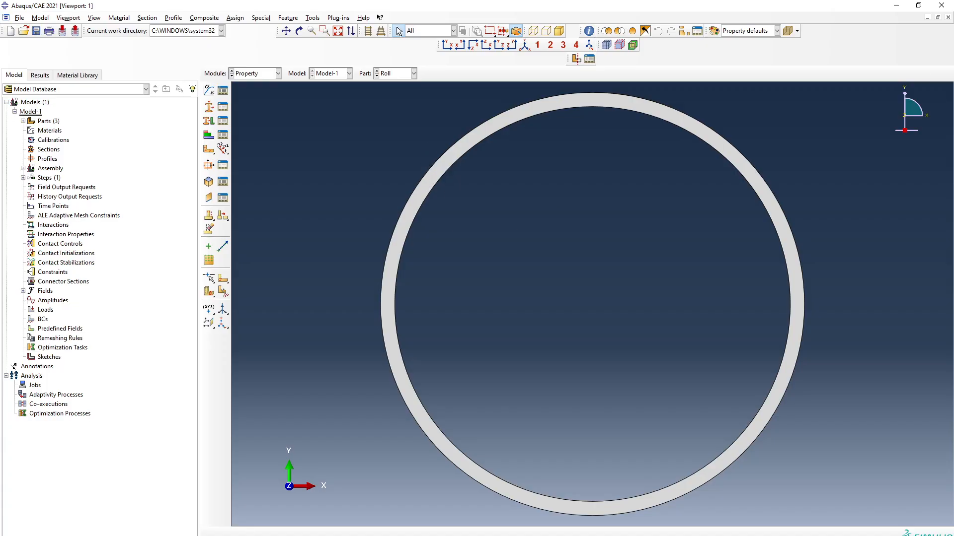
click(918, 5)
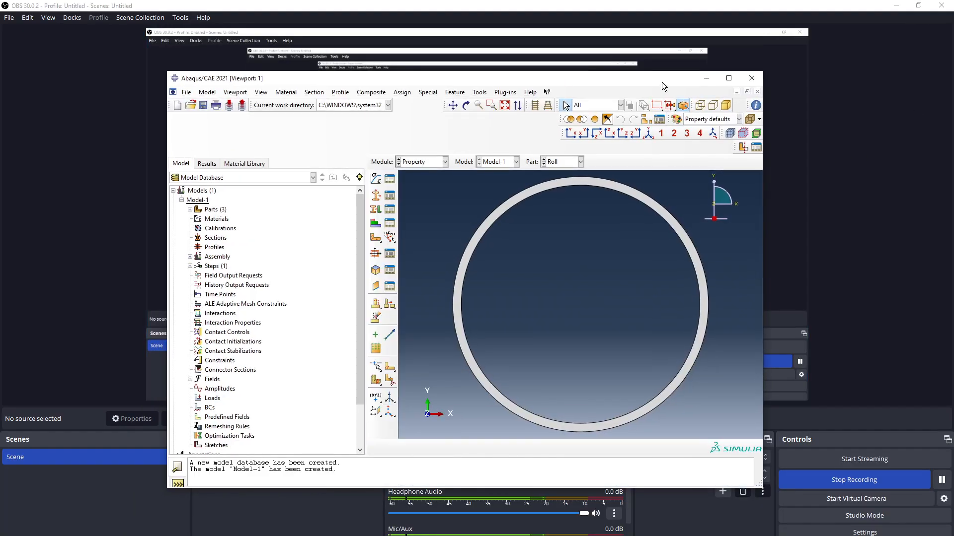
drag(661, 83, 502, 12)
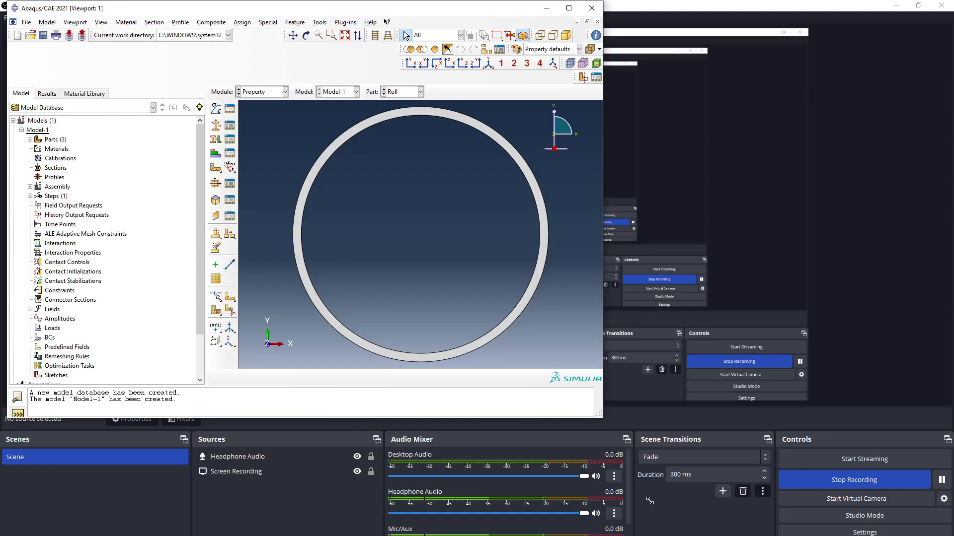
drag(650, 500, 662, 535)
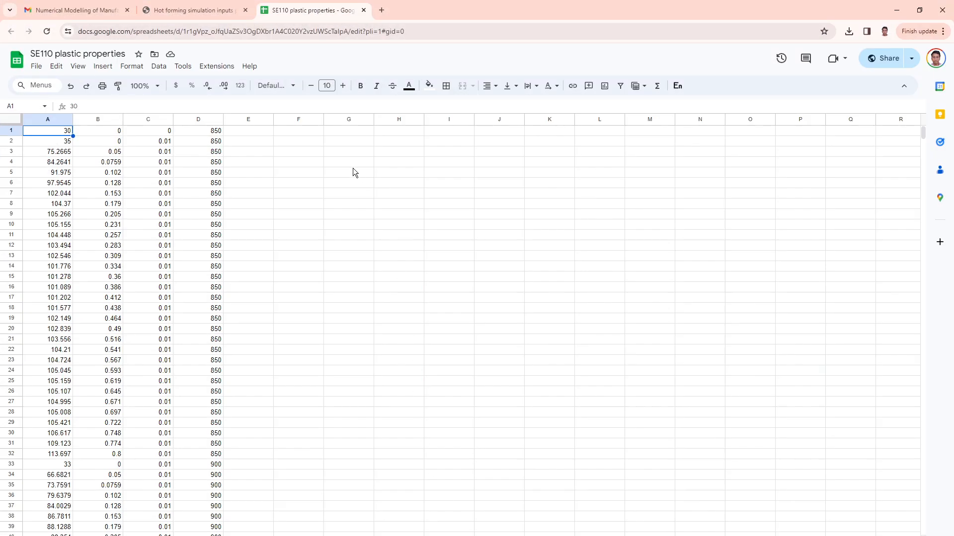
- In the browser, open the hot forming simulation inputs PDF and examine its rolling schematic, process parameters and material parameter tables
click(169, 19)
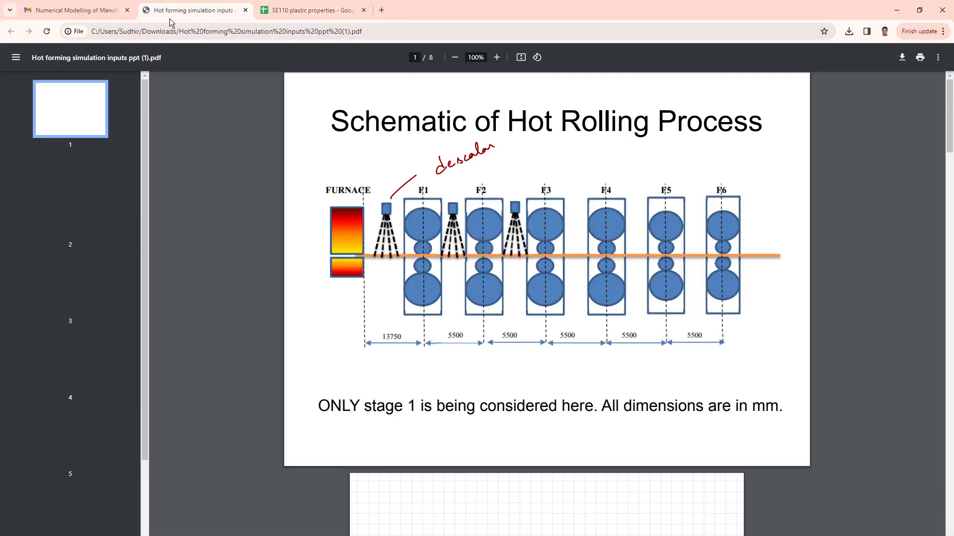
click(919, 10)
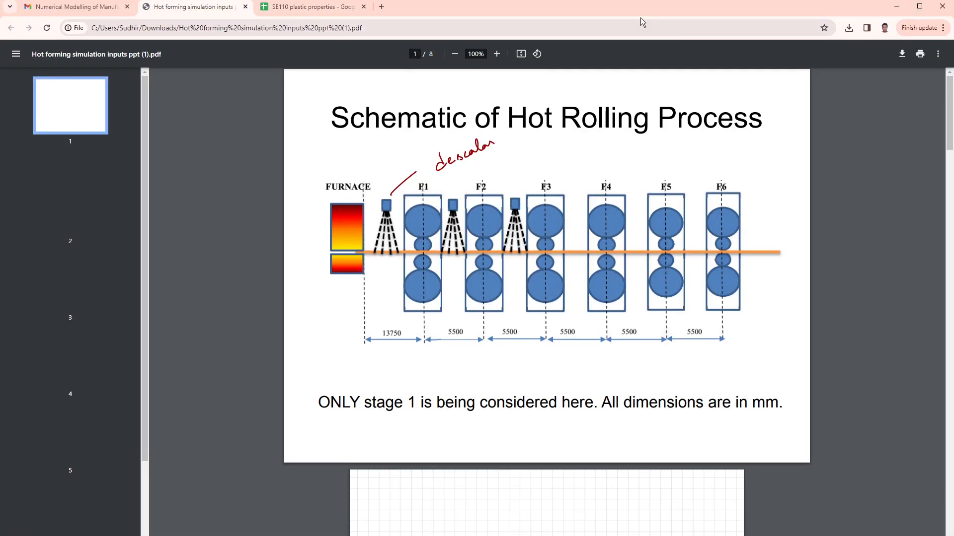
click(919, 6)
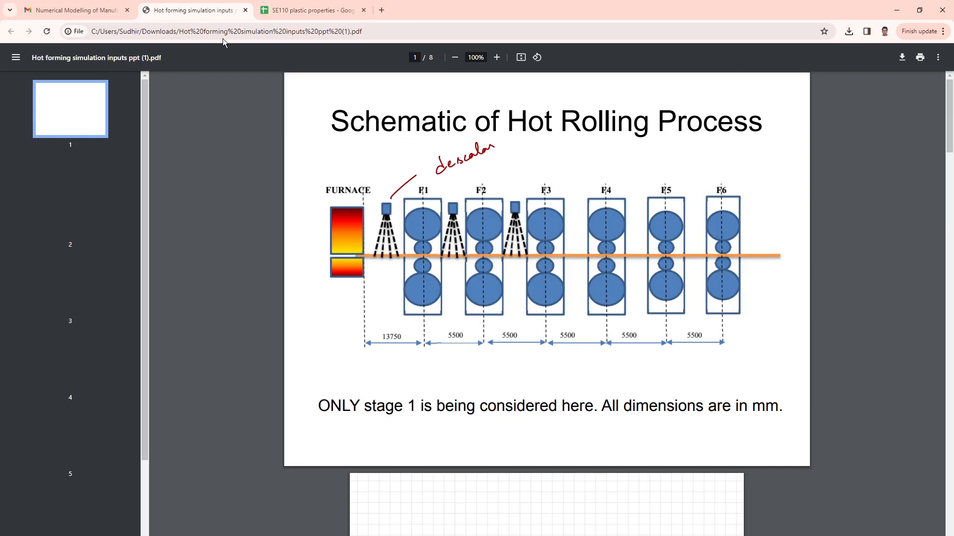
drag(437, 14, 582, 56)
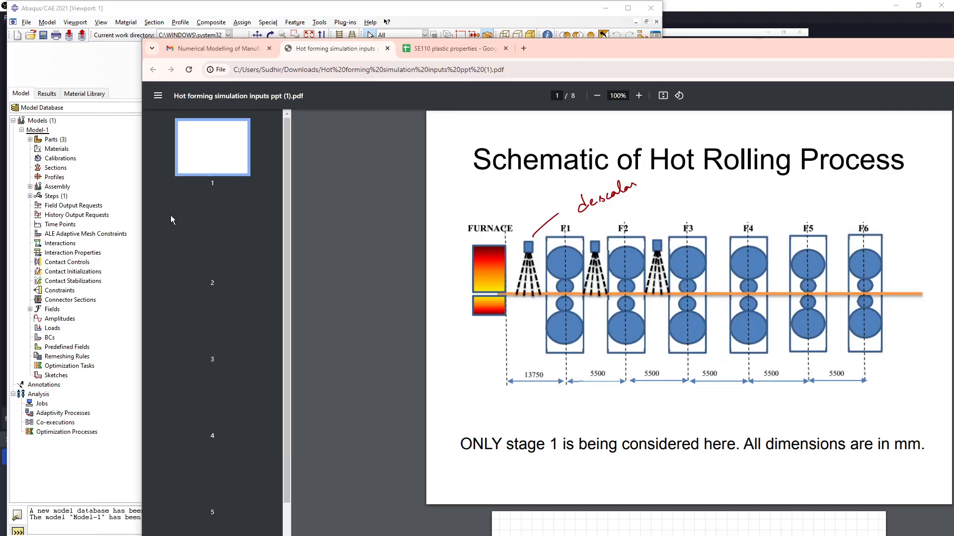
drag(142, 229, 0, 149)
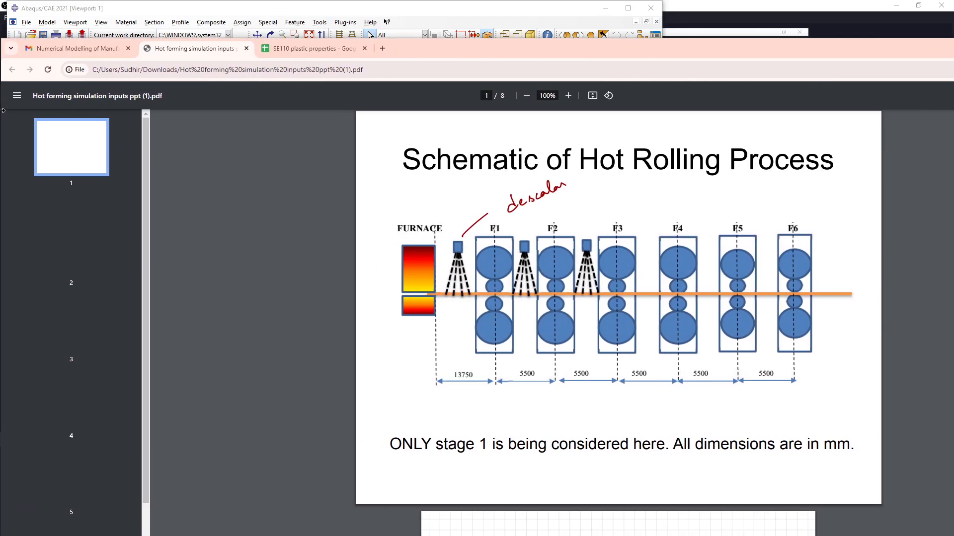
double_click(481, 49)
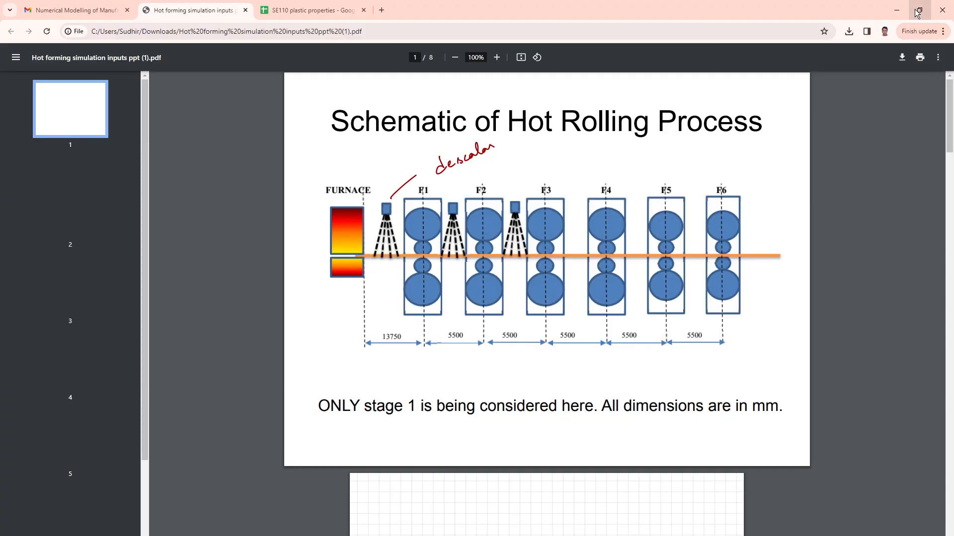
scroll(592, 388, down, 7)
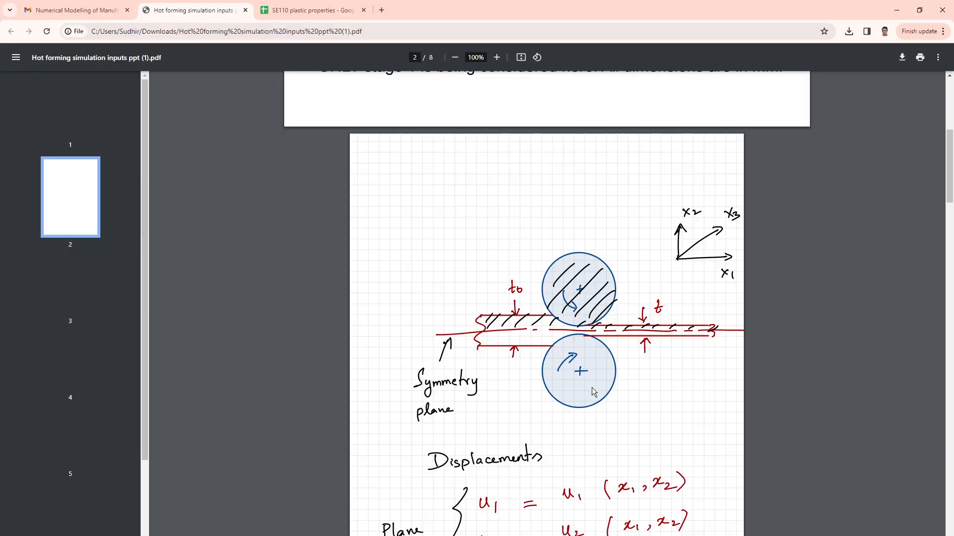
scroll(592, 387, down, 12)
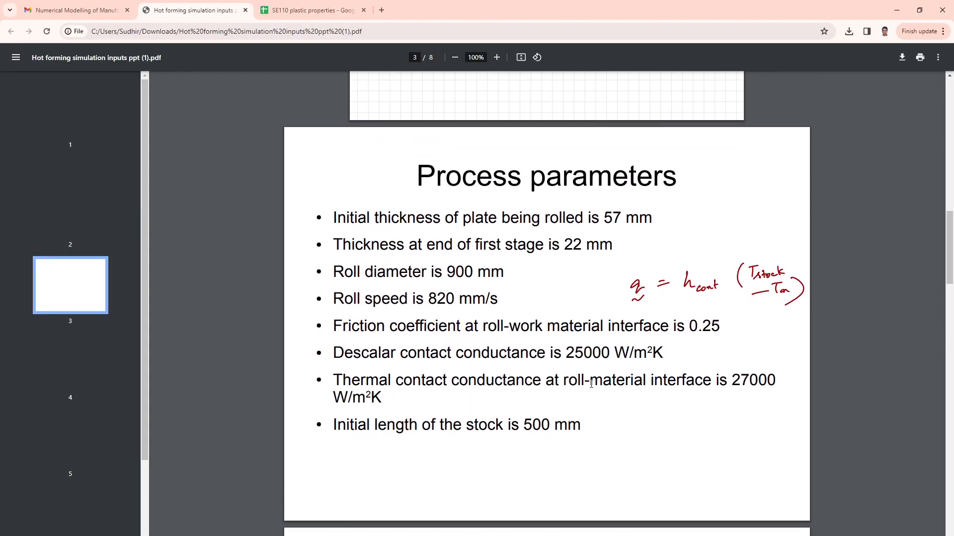
scroll(591, 383, down, 1)
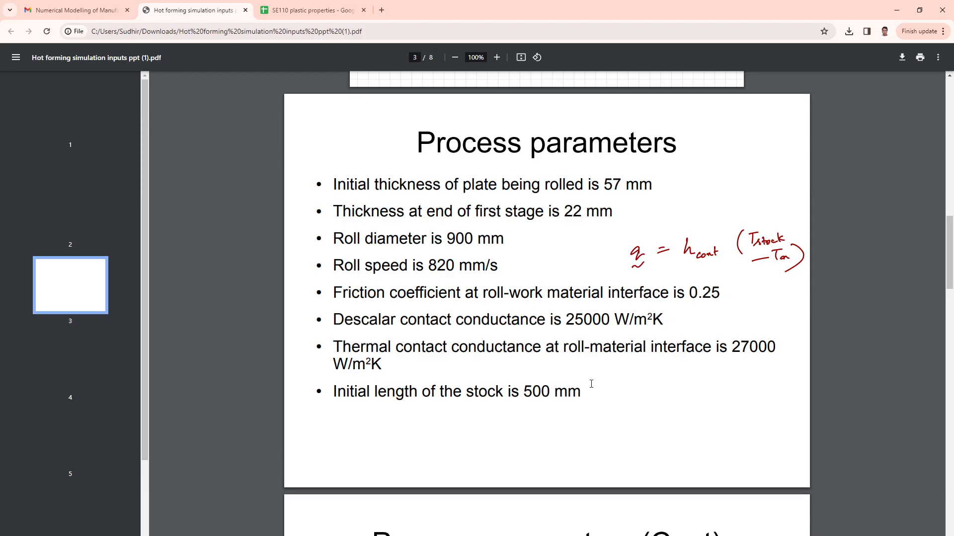
scroll(591, 384, down, 15)
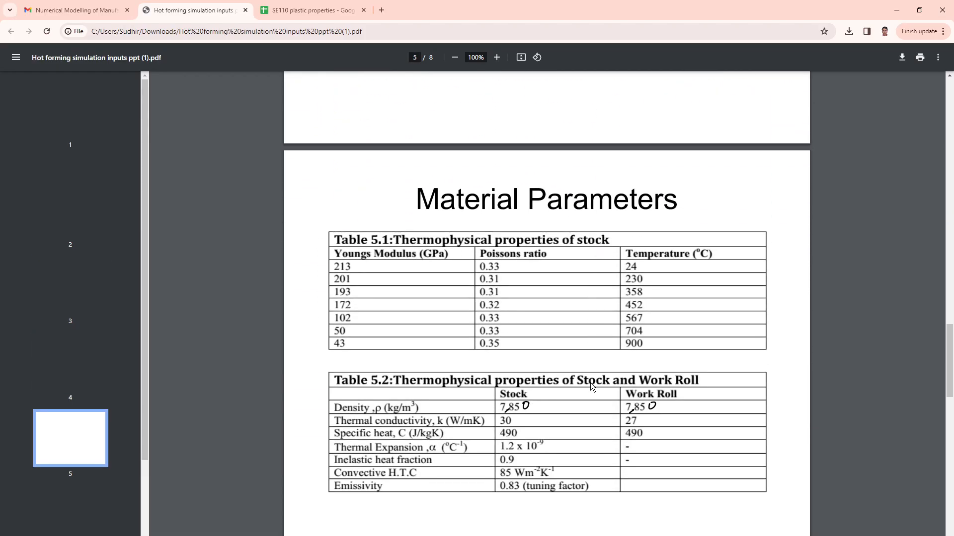
scroll(590, 384, down, 1)
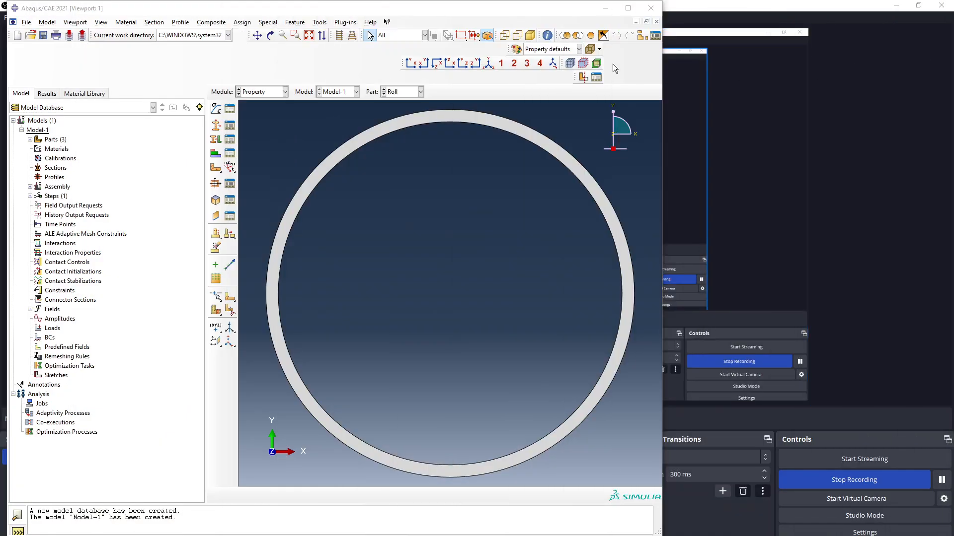
- Return to Abaqus/CAE and create a new material named Stock
click(229, 108)
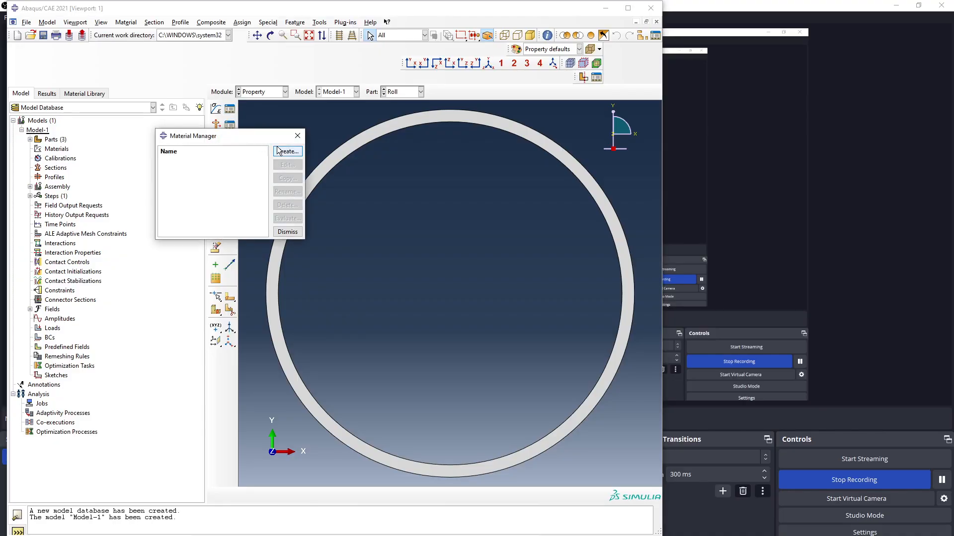
drag(275, 138, 407, 160)
click(420, 174)
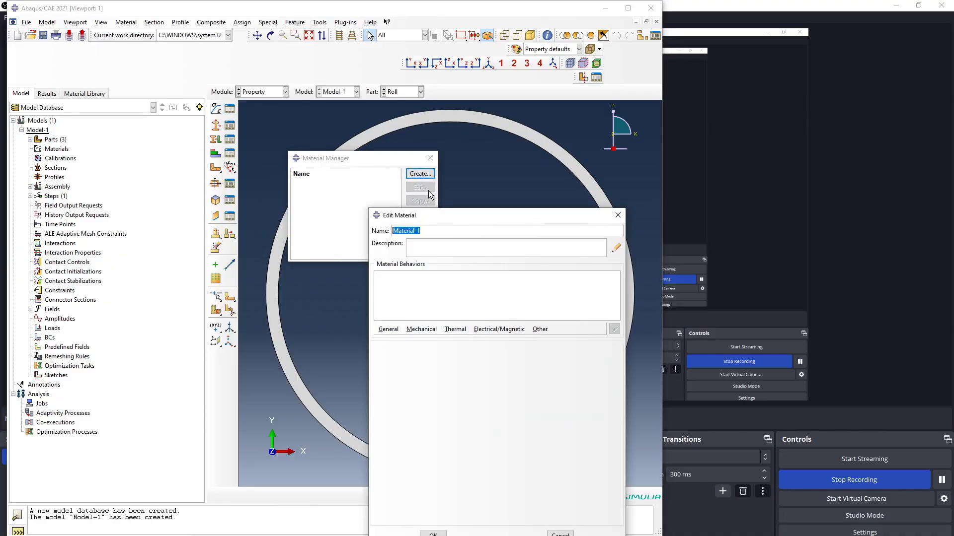
text(Stock)
- Add a uniform density of 7.85E-9 to the Stock material
click(390, 330)
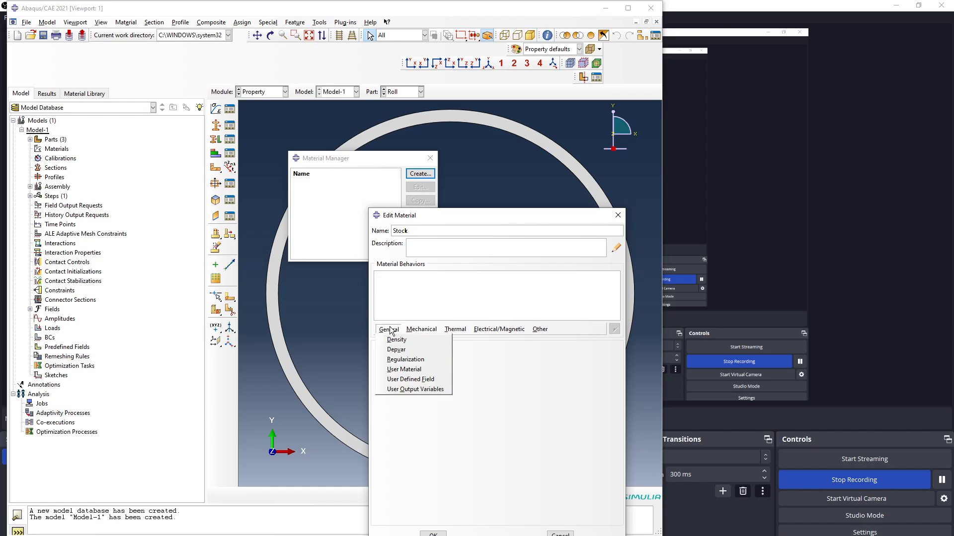
click(395, 340)
click(419, 428)
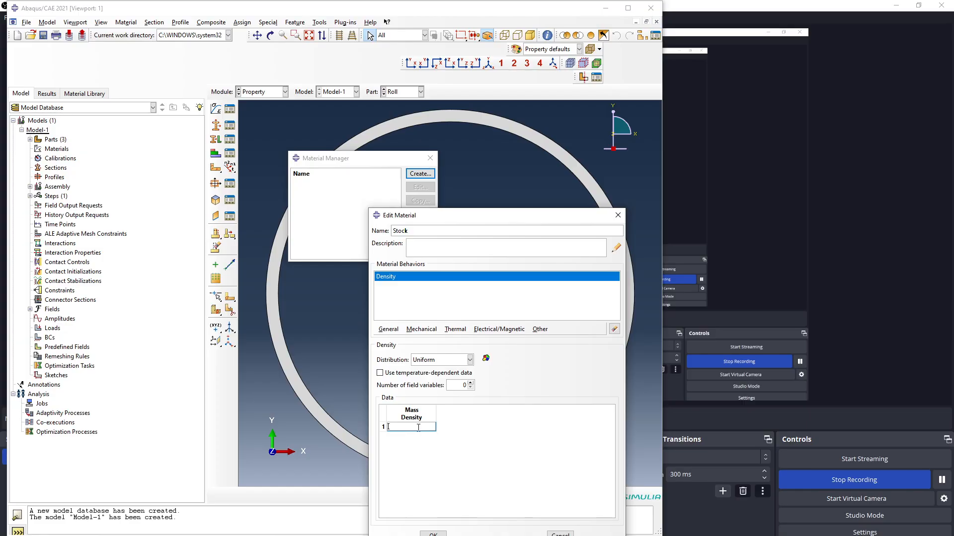
text(7.85E-9)
key(Return)
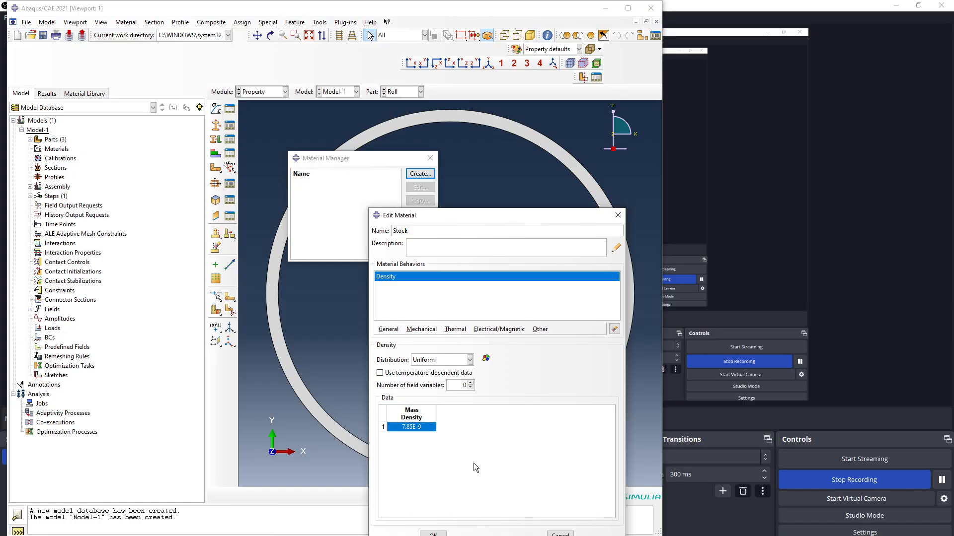
- Add isotropic elastic behavior to the Stock material with Young's modulus 213E3 and Poisson's ratio 0.33
click(421, 329)
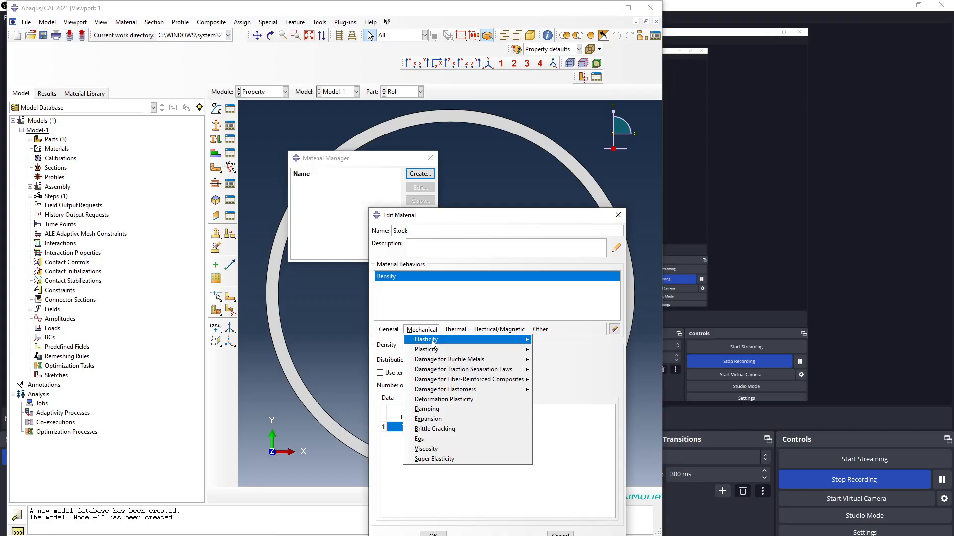
mouse_move(431, 341)
click(551, 342)
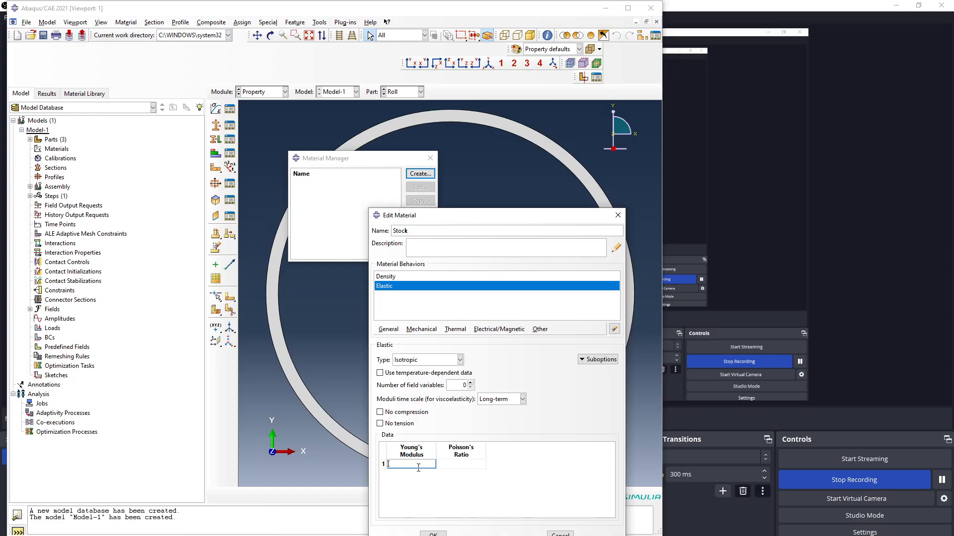
text(213E3)
key(Tab)
text(0.33)
key(Return)
click(466, 463)
- Make the elastic data temperature-dependent and assign a temperature of 24 to the first row
click(393, 373)
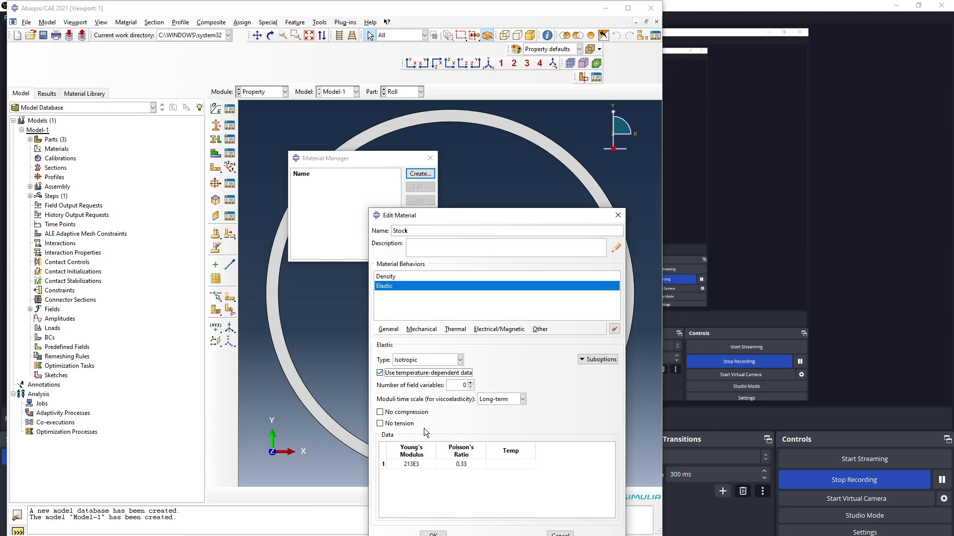
click(514, 464)
text(24)
double_click(524, 464)
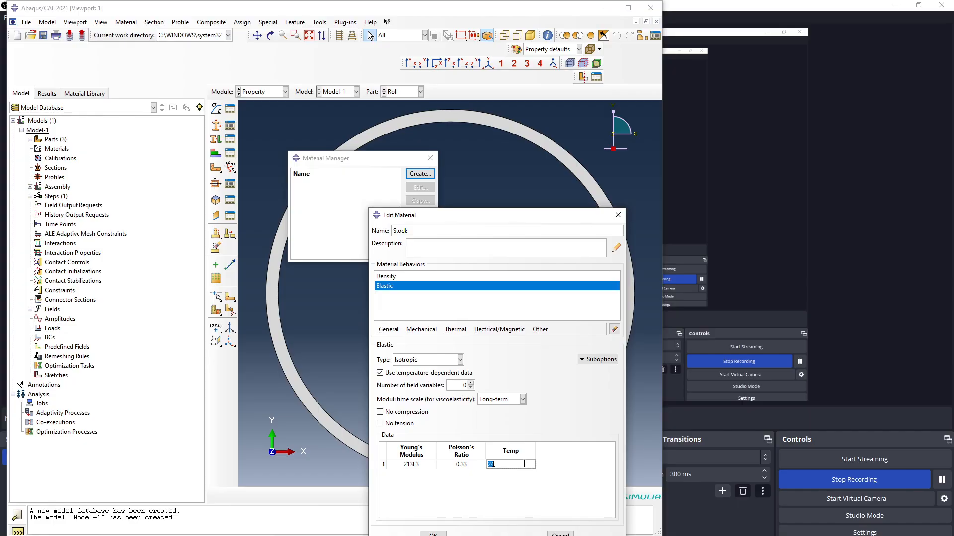
key(Return)
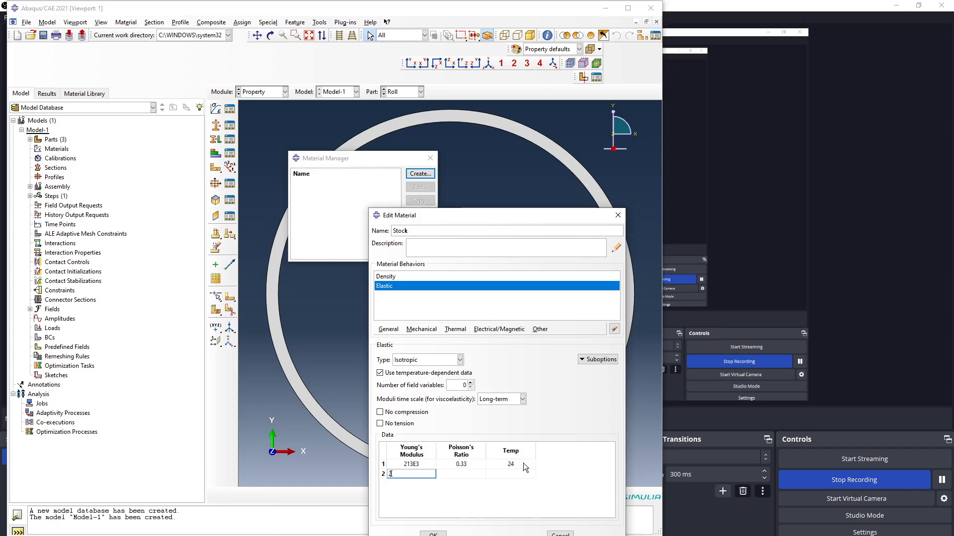
- Fill the second elastic data row with Young's modulus 201E3, Poisson's ratio 0.31 and temperature 230
text(201E3)
key(Tab)
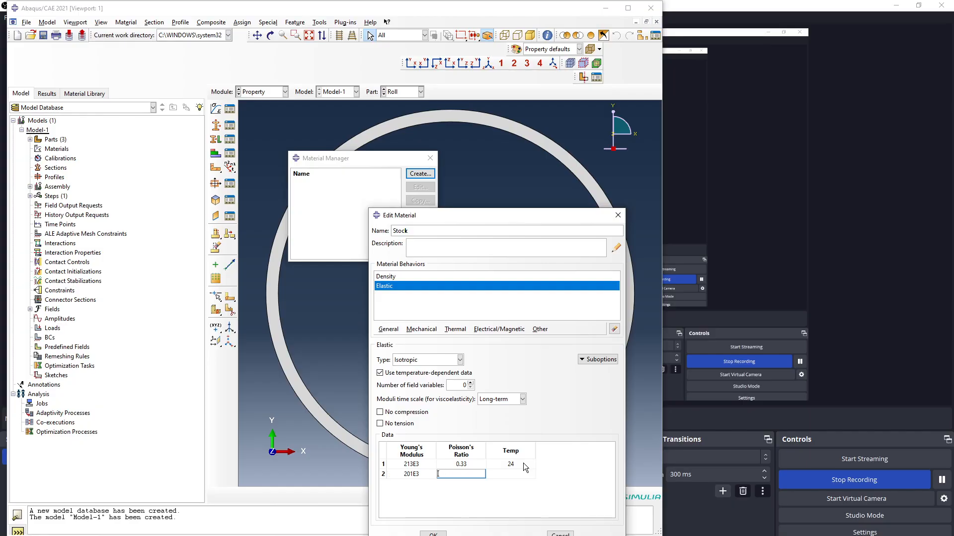
text(0.31)
key(Tab)
text(230)
key(Tab)
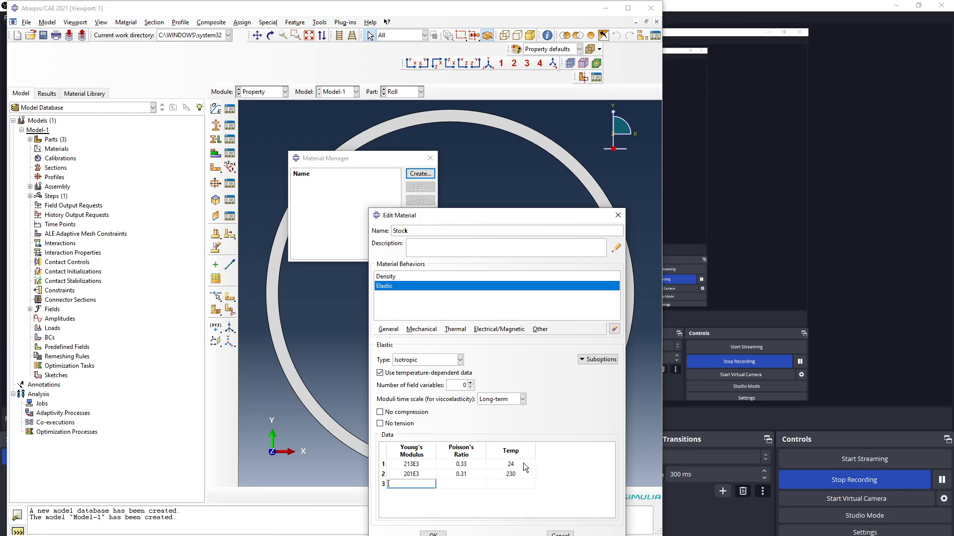
- Fill the third elastic data row with Young's modulus 193E3, Poisson's ratio 0.31 and temperature 358
text(193E3)
key(Tab)
text(0.3)
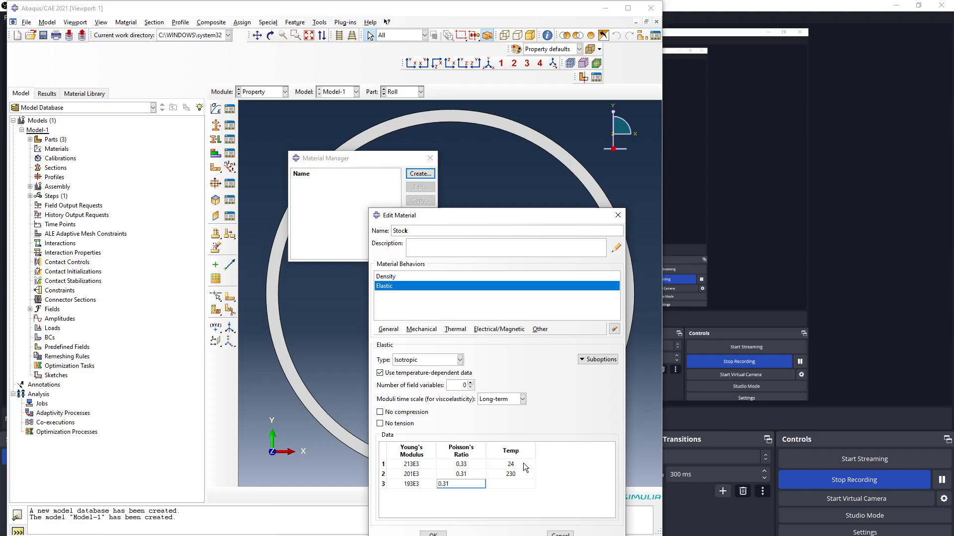
text(1)
key(Tab)
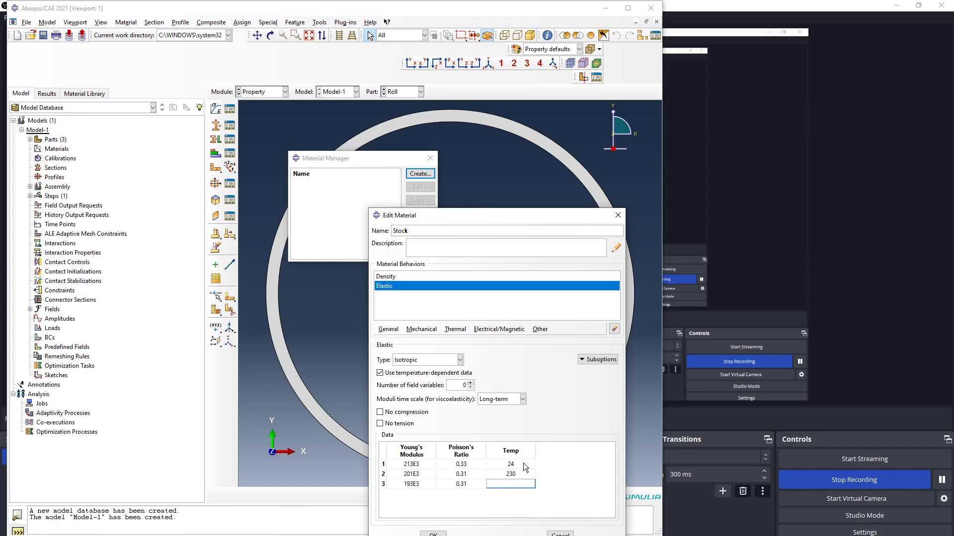
text(358)
key(Tab)
- Fill the fourth elastic data row with Young's modulus 172E3, Poisson's ratio 0.32 and temperature 452
text(172E3)
key(Tab)
text(0.32)
key(Tab)
text(452)
key(Tab)
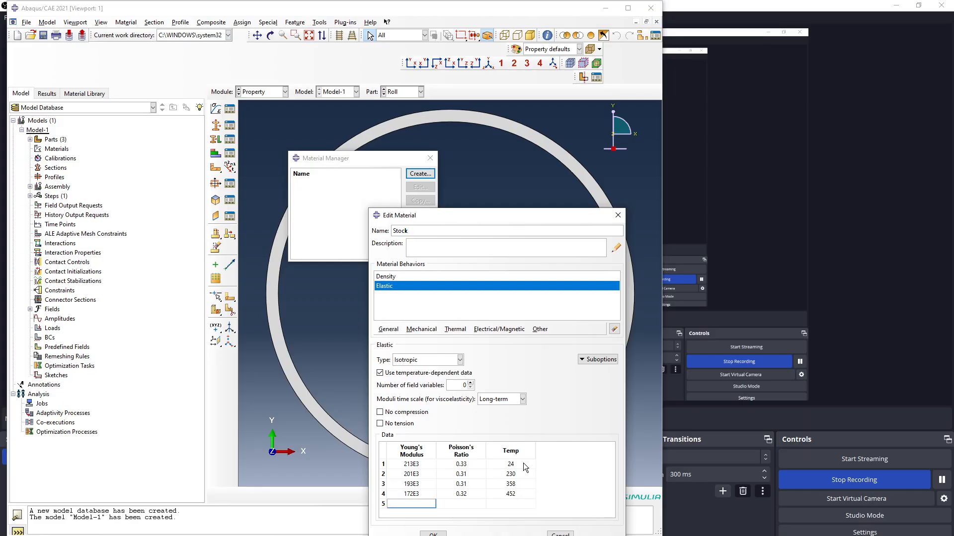
- Fill the fifth elastic data row with Young's modulus 102E3, Poisson's ratio 0.33 and temperature 567
text(102E3)
key(Tab)
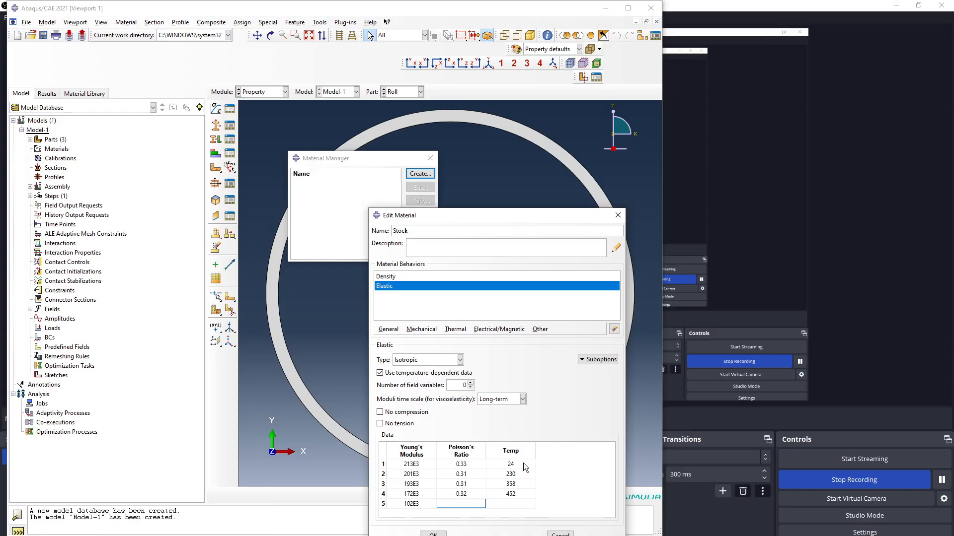
text(0.33)
key(Tab)
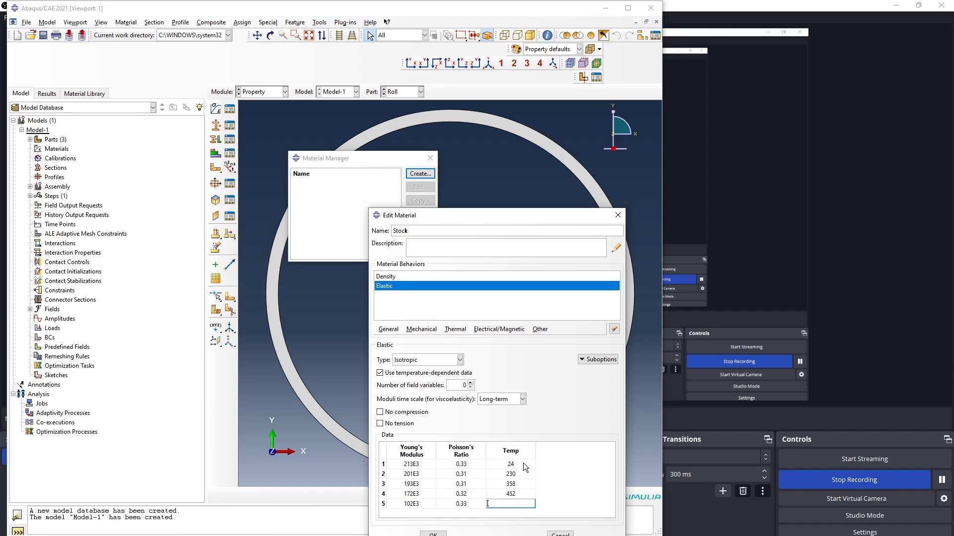
text(556)
key(BackSpace)
key(BackSpace)
text(67)
key(Tab)
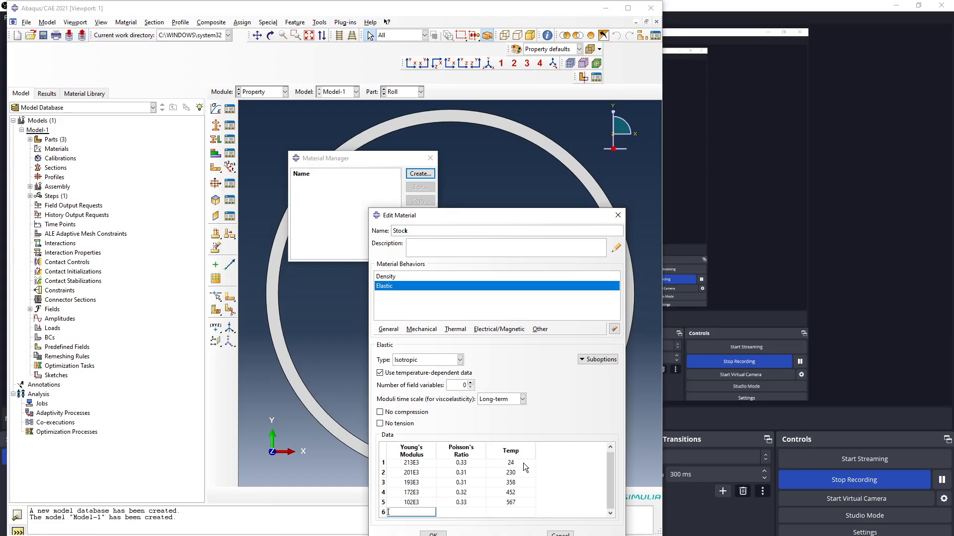
- Fill the sixth elastic data row with Young's modulus 50E3, Poisson's ratio 0.33 and temperature 704
text(50E3)
key(Tab)
text(0.33)
key(Tab)
text(704)
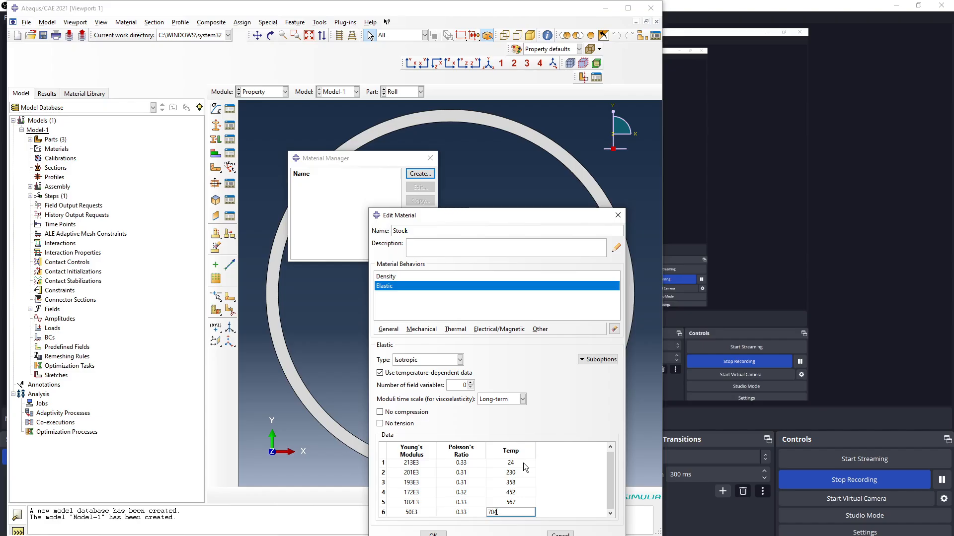
key(Tab)
- Fill the seventh elastic data row with Young's modulus 43E3, Poisson's ratio 0.35 and temperature 900
text(43E3)
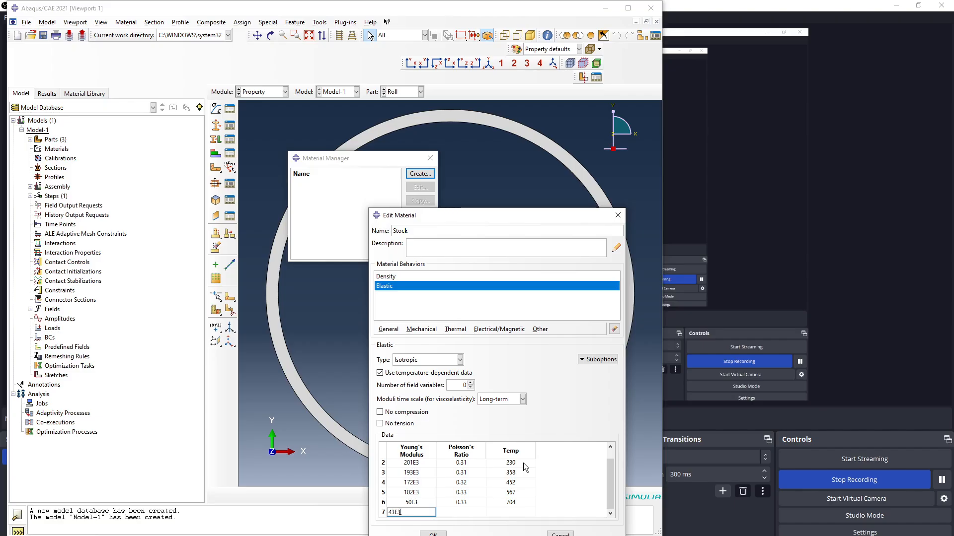
key(Tab)
text(0.35)
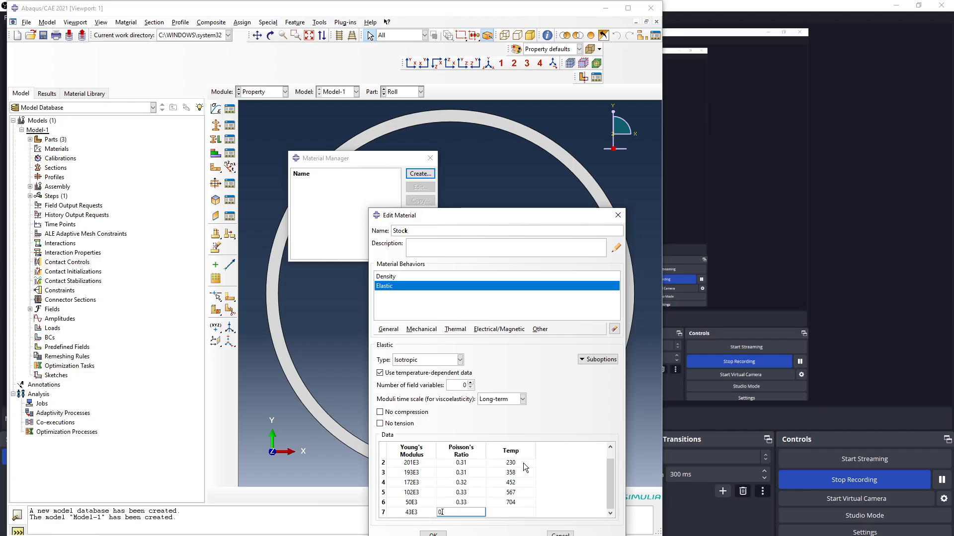
key(Tab)
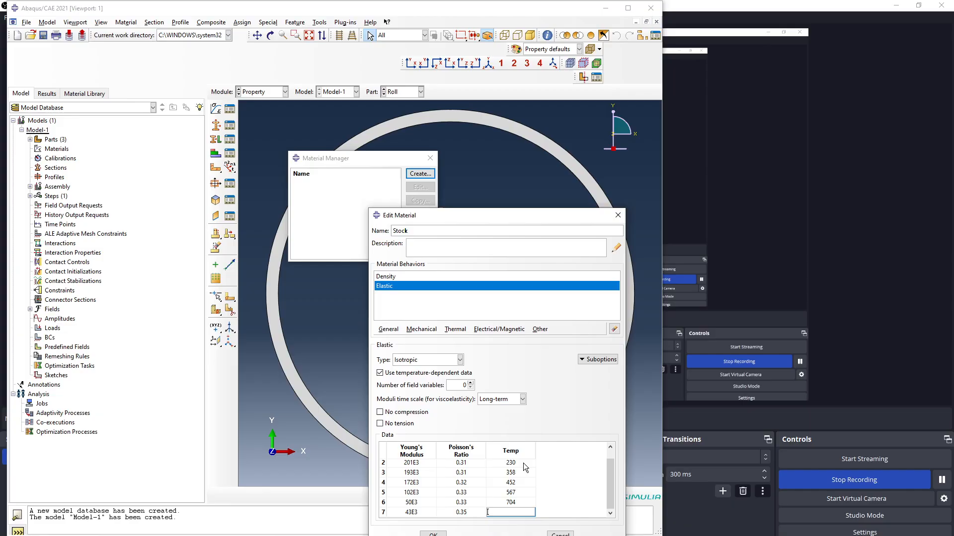
text(900)
key(Return)
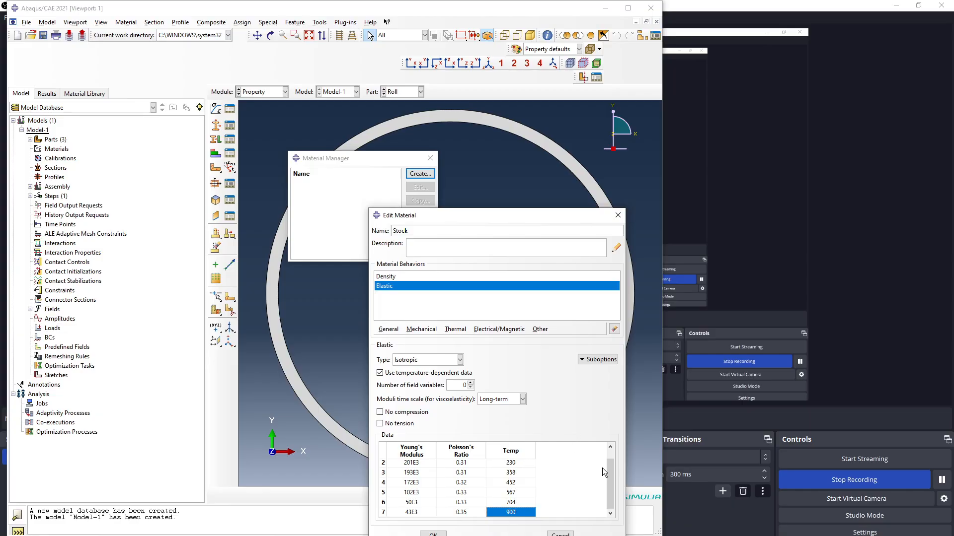
- Add isotropic-hardening plastic behavior to the Stock material, using strain-rate-dependent and temperature-dependent data
drag(552, 217, 600, 149)
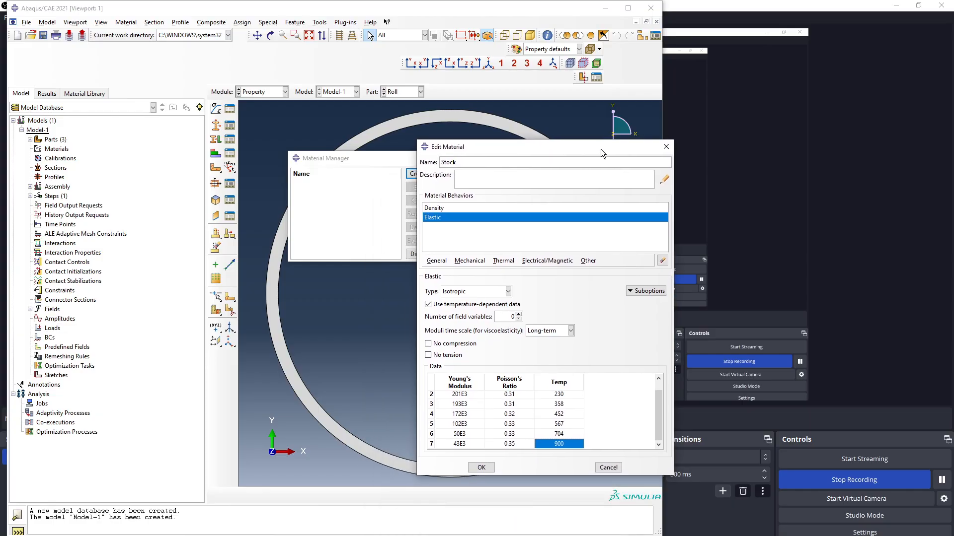
click(481, 263)
mouse_move(554, 286)
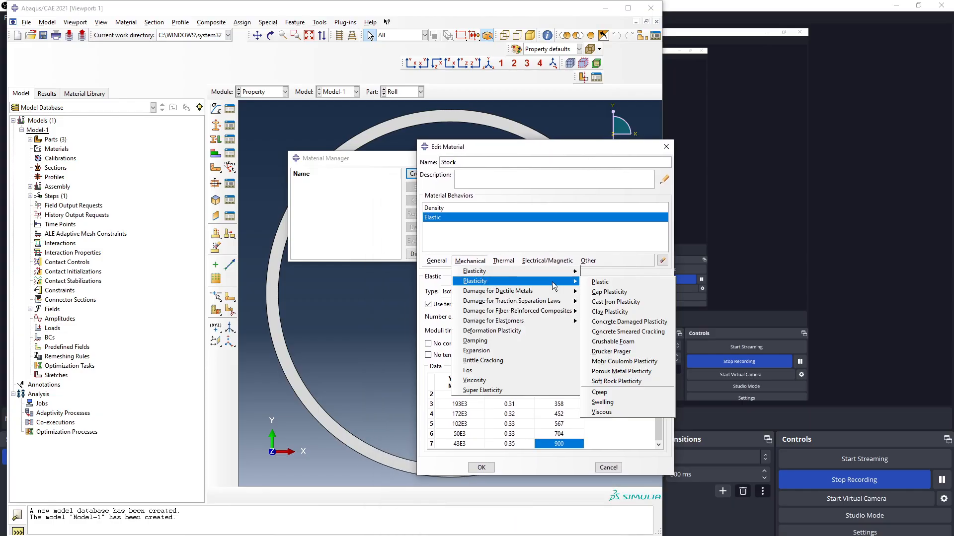
click(584, 286)
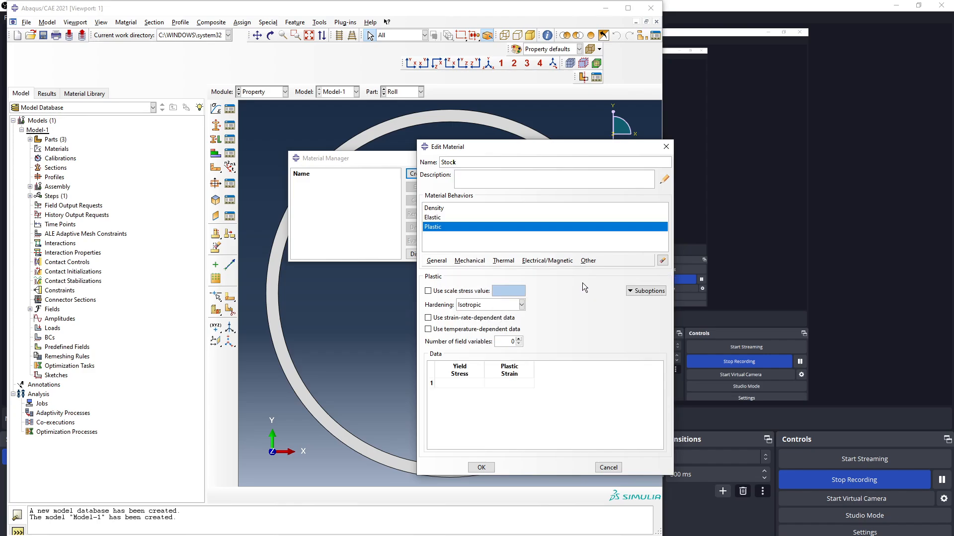
click(428, 318)
click(428, 330)
click(481, 467)
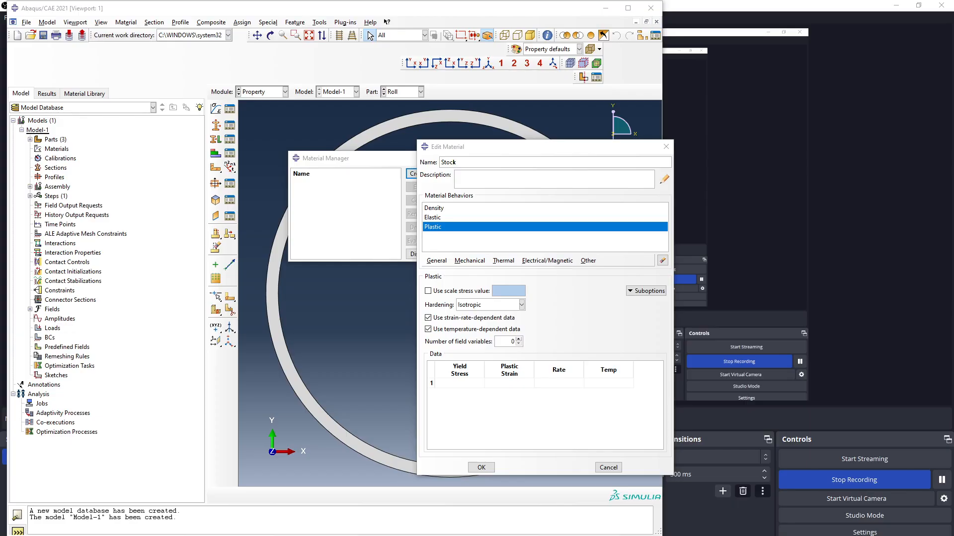
- Maximize Abaqus/CAE, switch to the SE110 plastic properties spreadsheet in the browser and copy the range A1:D1520
click(627, 8)
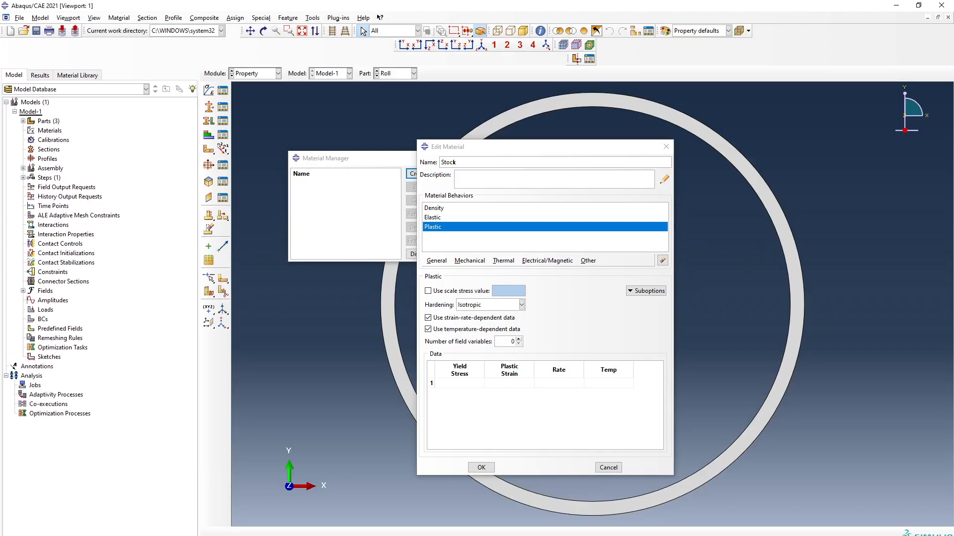
drag(953, 16, 829, 21)
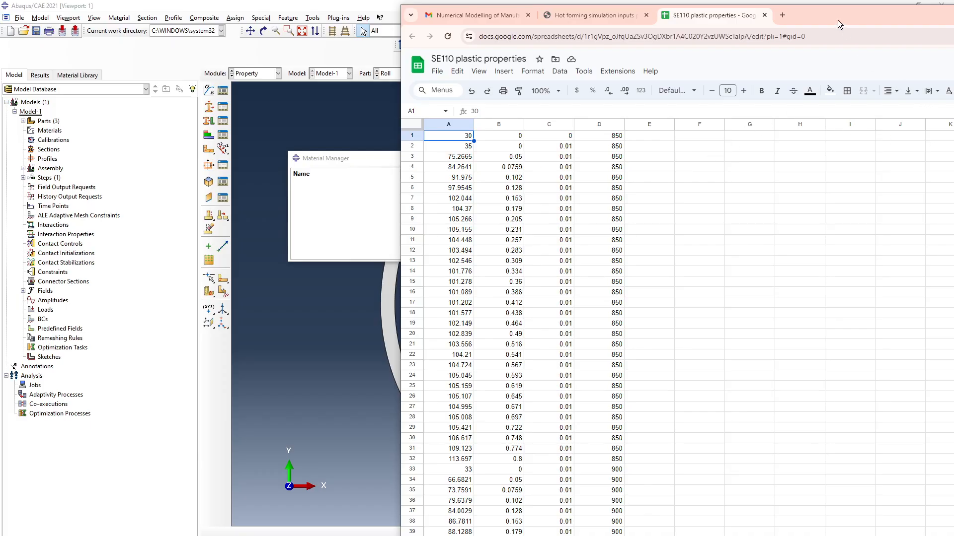
double_click(838, 20)
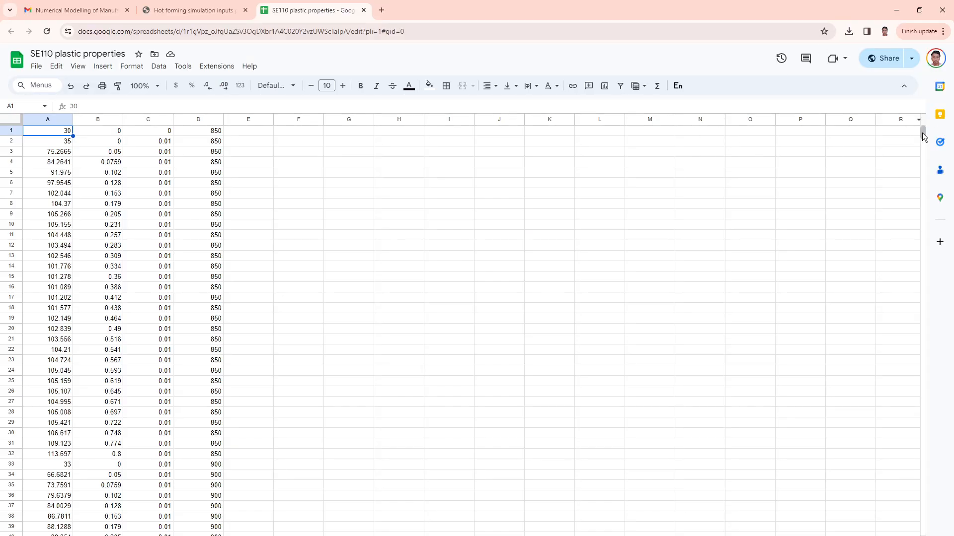
drag(927, 137, 922, 423)
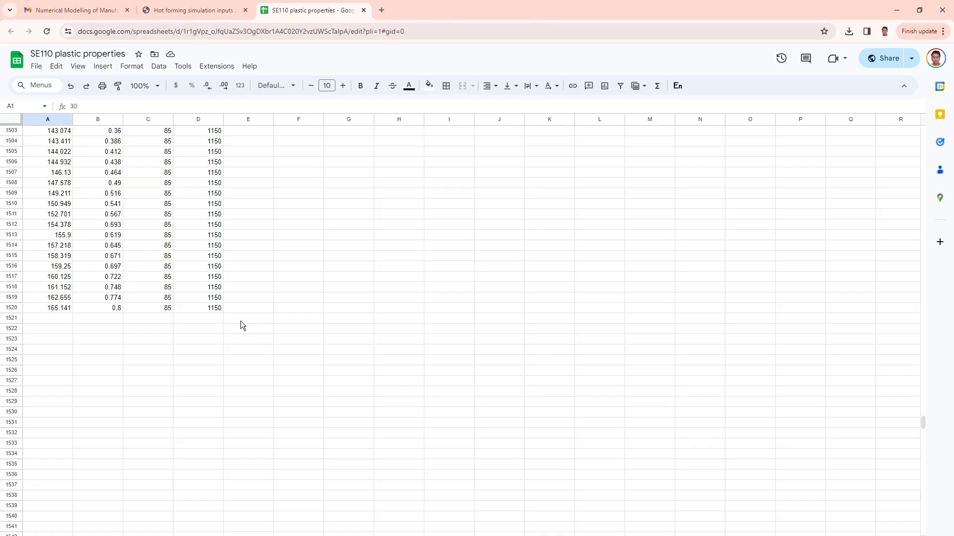
shift+click(210, 312)
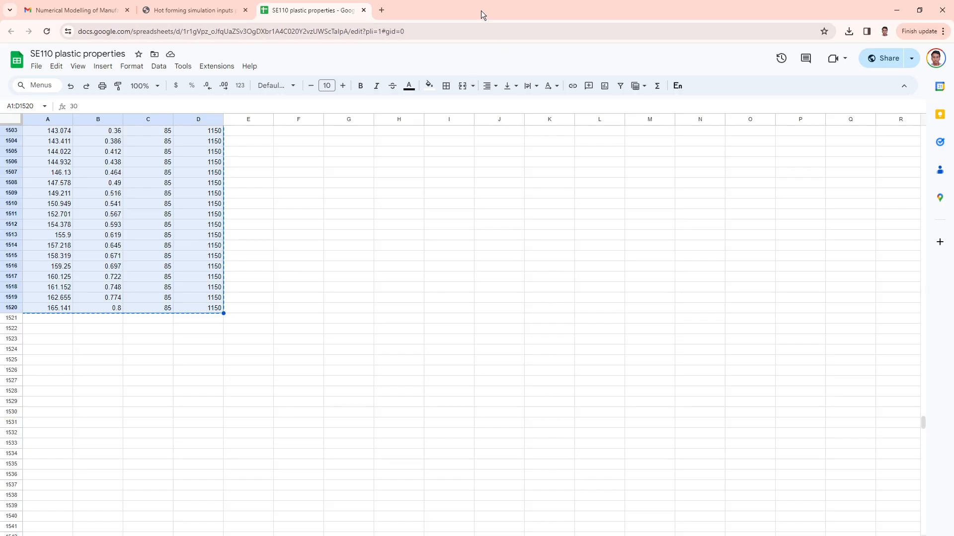
- Return to Abaqus/CAE, paste the copied values into the plastic data table and check through to its last rows
drag(484, 10, 953, 48)
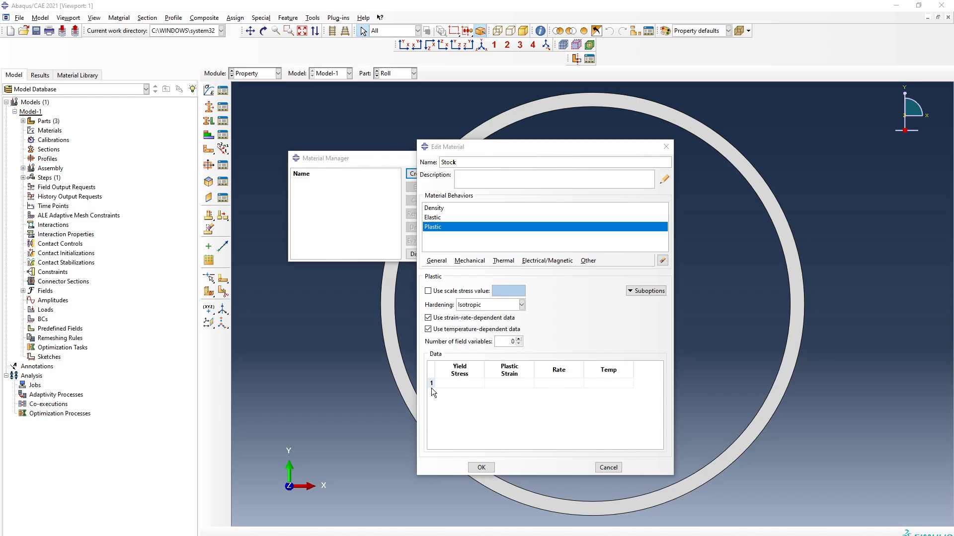
click(458, 384)
key(ctrl+v)
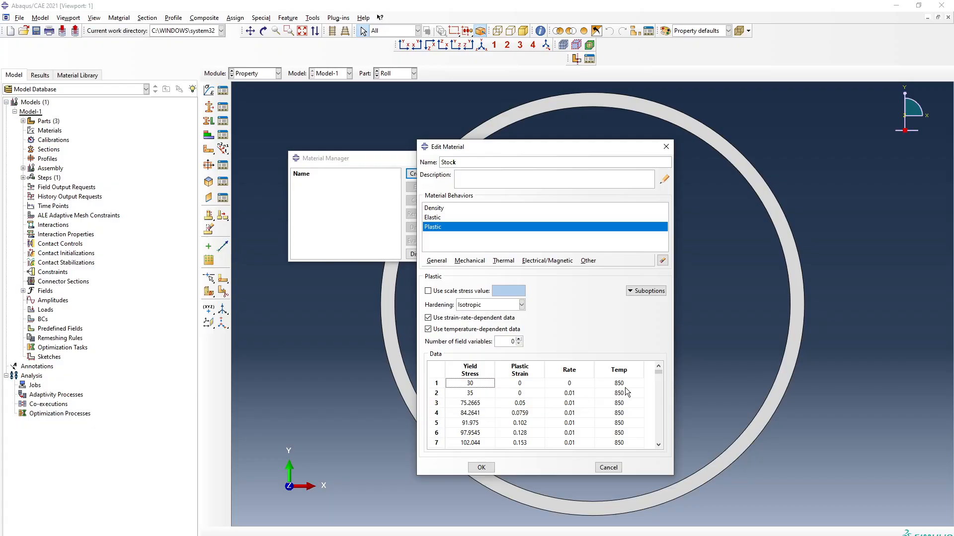
drag(658, 373, 661, 440)
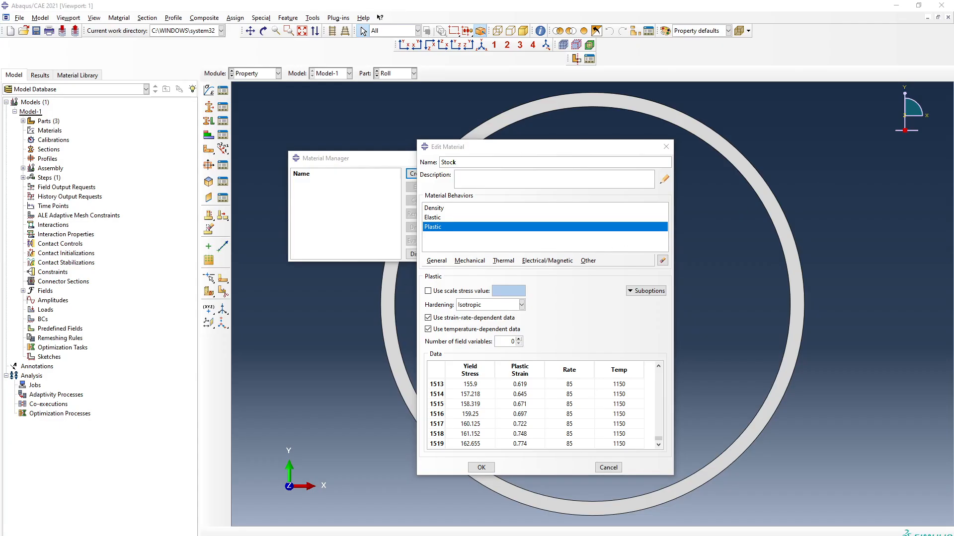
- Add isotropic thermal conductivity of 30 to the Stock material
click(504, 261)
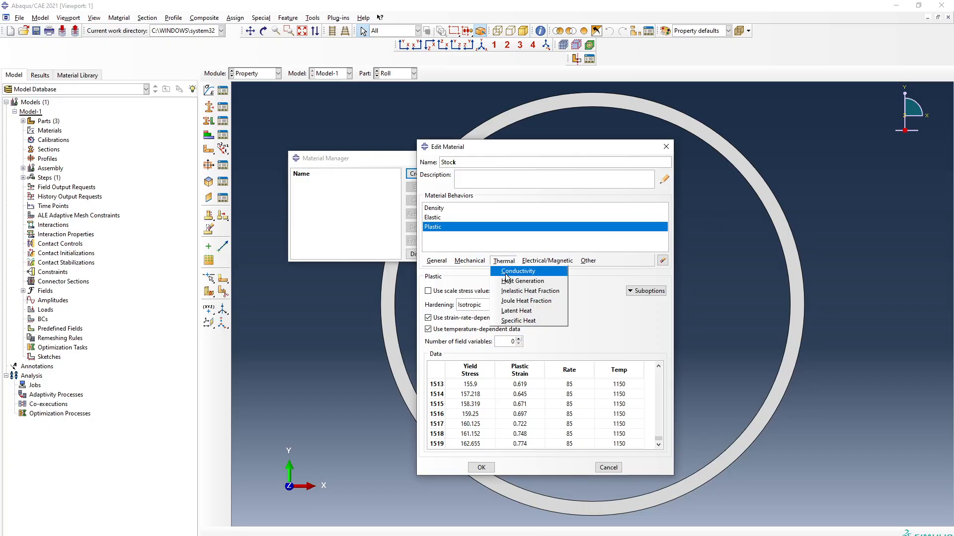
click(507, 272)
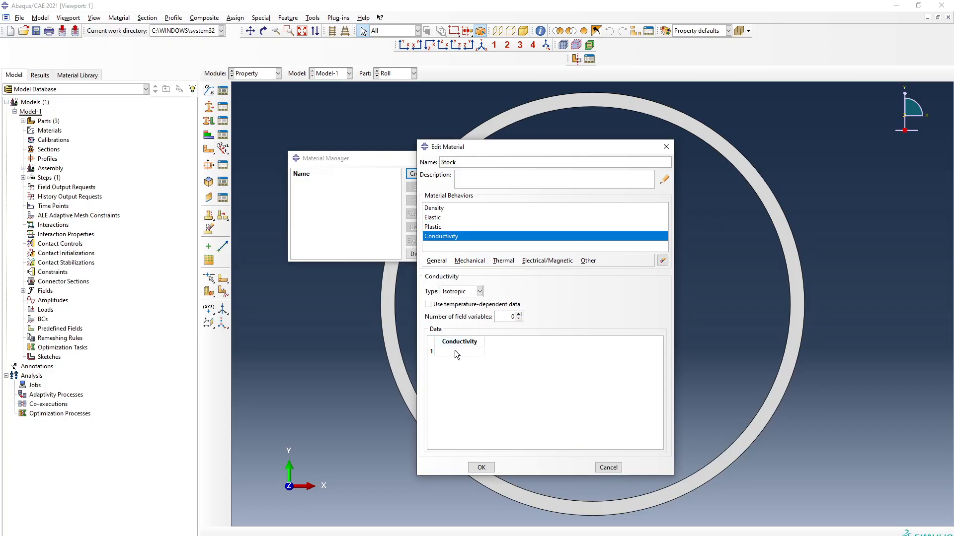
click(471, 351)
text(30)
- Add a constant-volume specific heat of 490E6 to the Stock material
click(503, 261)
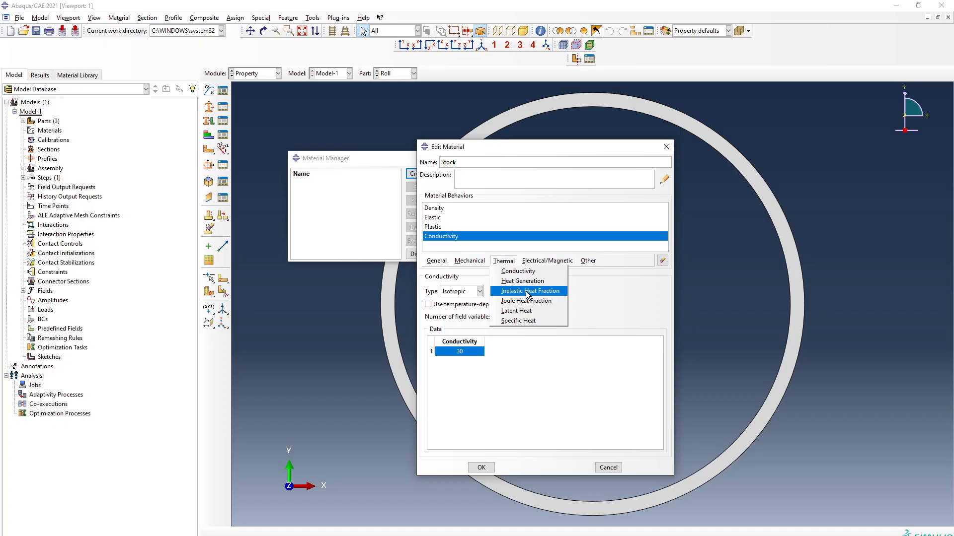
click(518, 321)
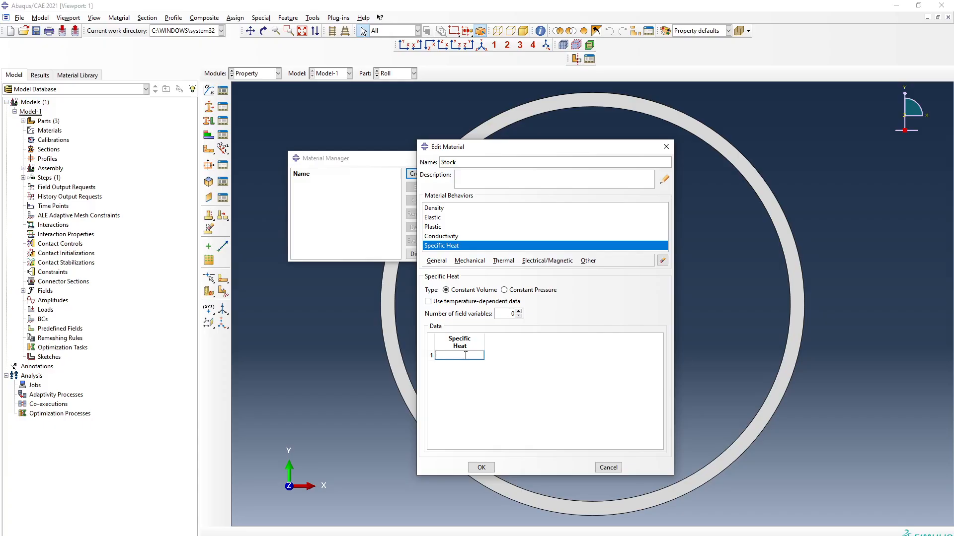
text(490E)
text(6)
- Add isotropic thermal expansion with a coefficient of 1.2E-5 to the Stock material
click(505, 261)
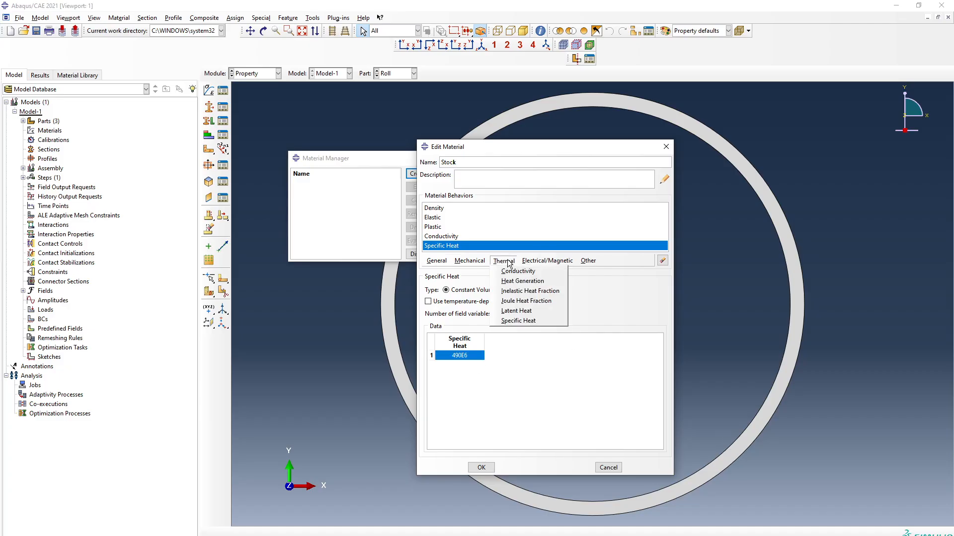
mouse_move(482, 266)
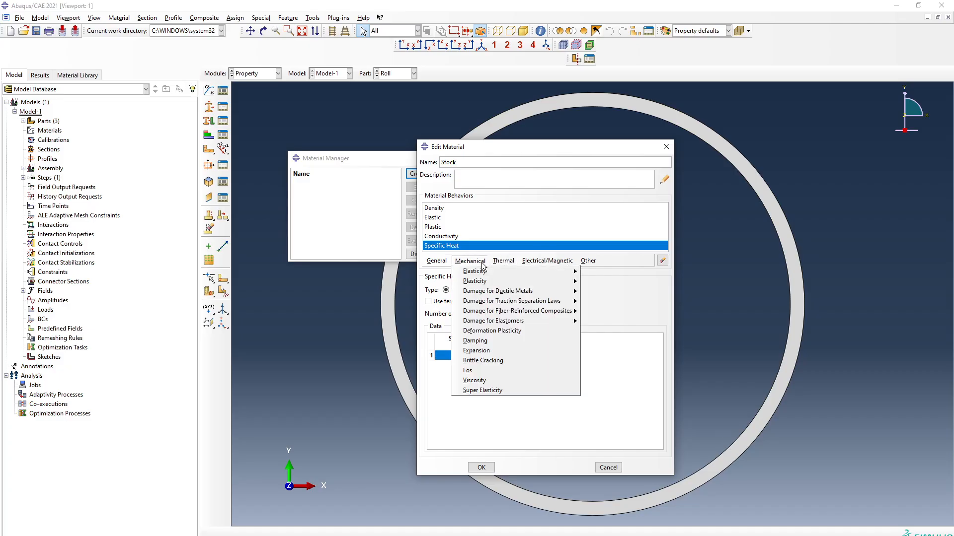
click(512, 352)
click(476, 390)
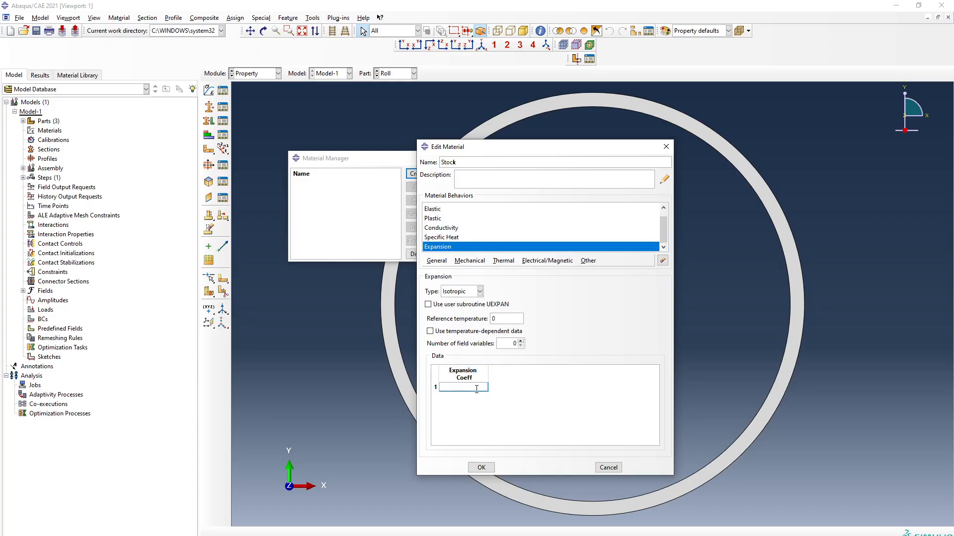
text(1.2E-5)
key(Return)
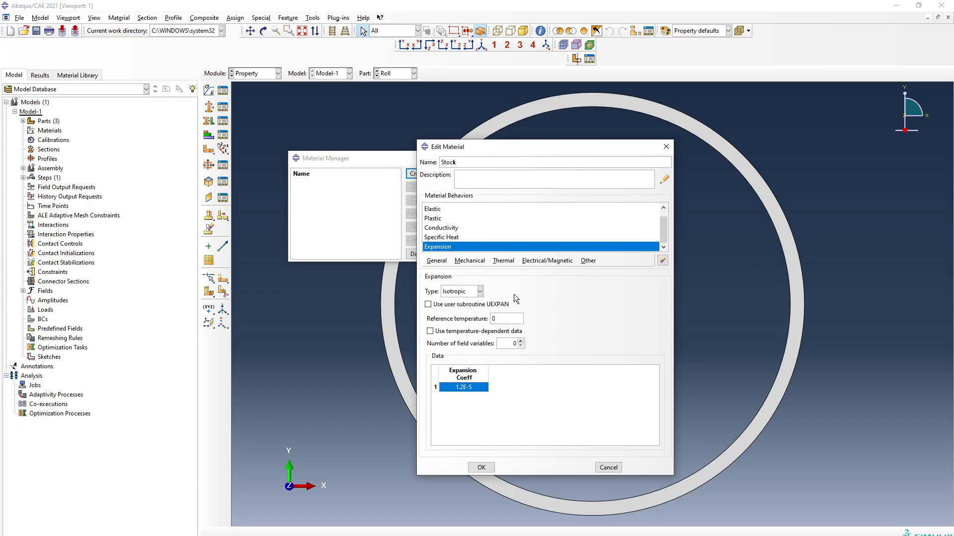
- Add an inelastic heat fraction of 0.9 to the Stock material and save the material
click(504, 261)
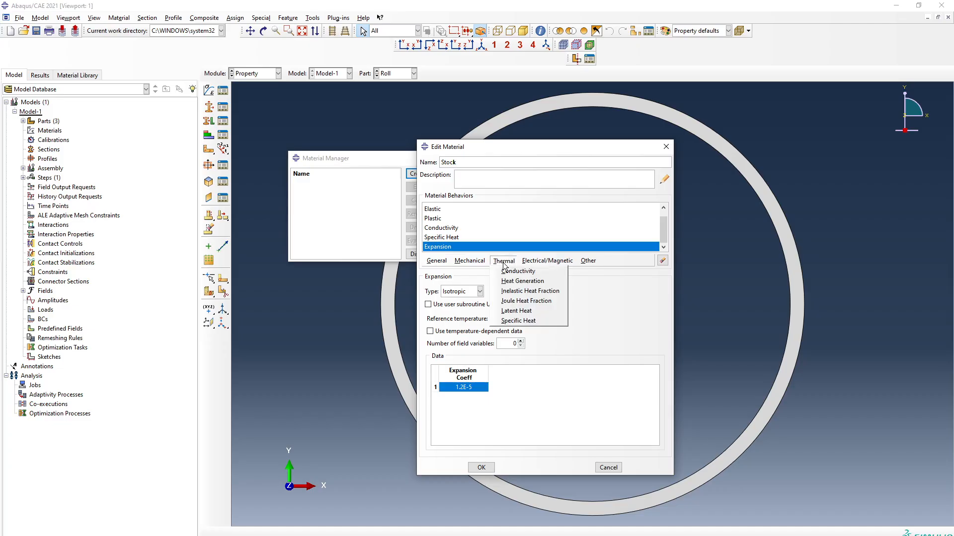
click(530, 292)
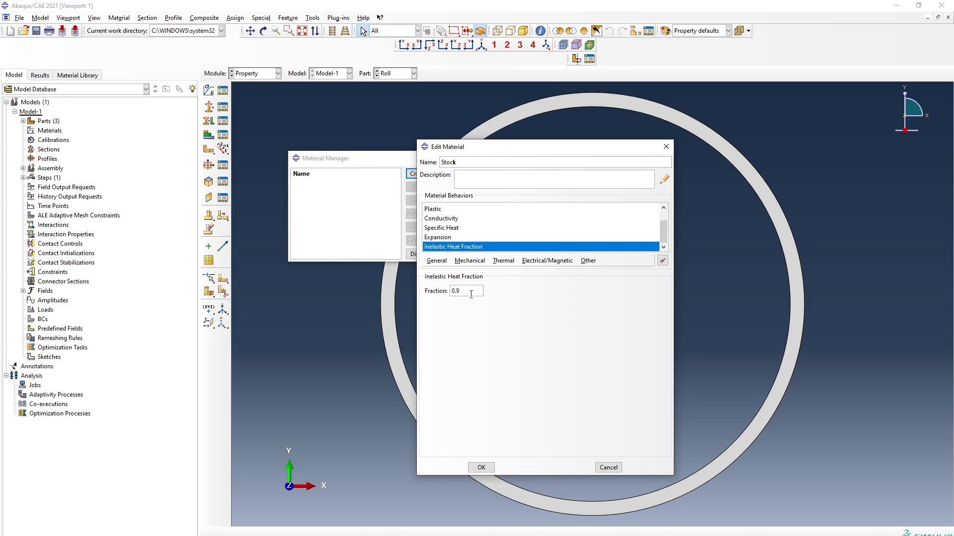
scroll(480, 234, up, 2)
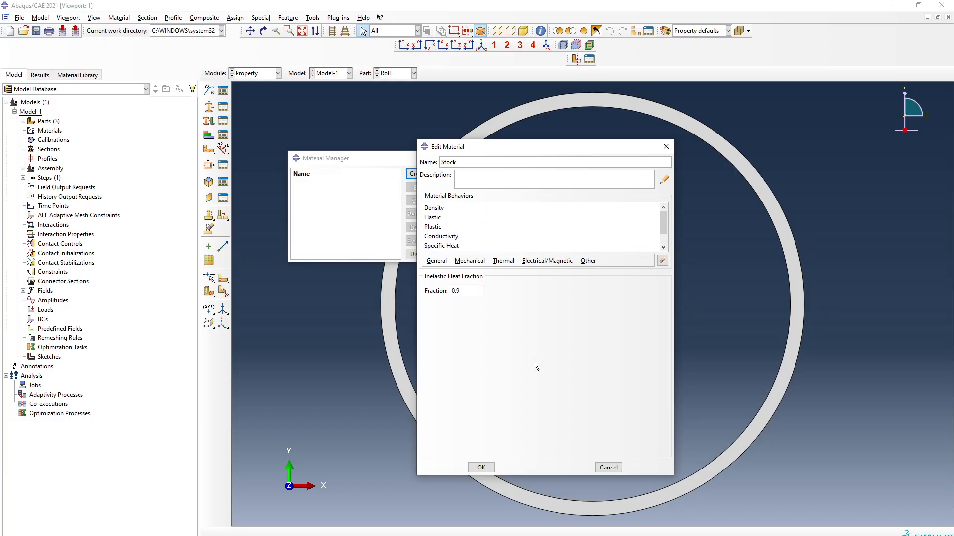
click(484, 467)
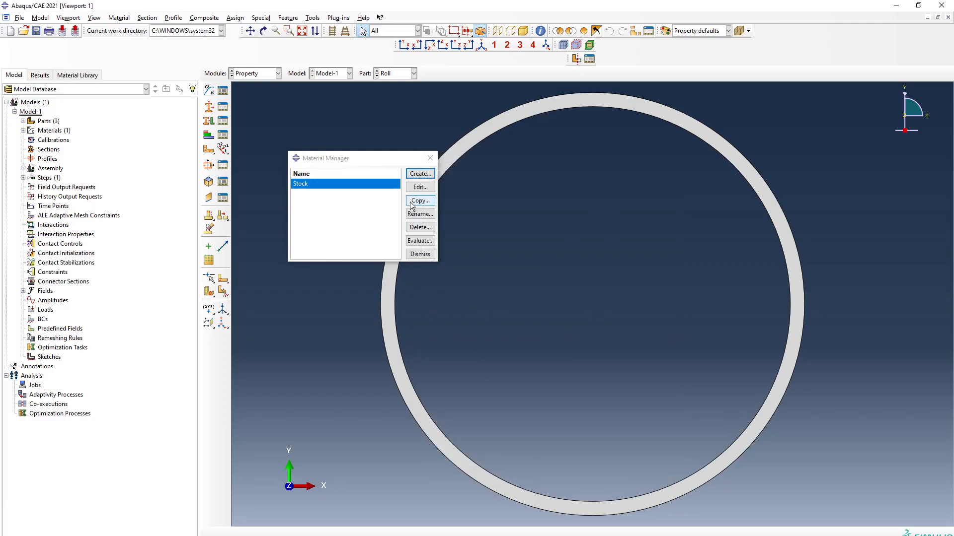
- Create a material named Roll with a uniform mass density of 7.85E-9
click(434, 174)
text(Roll)
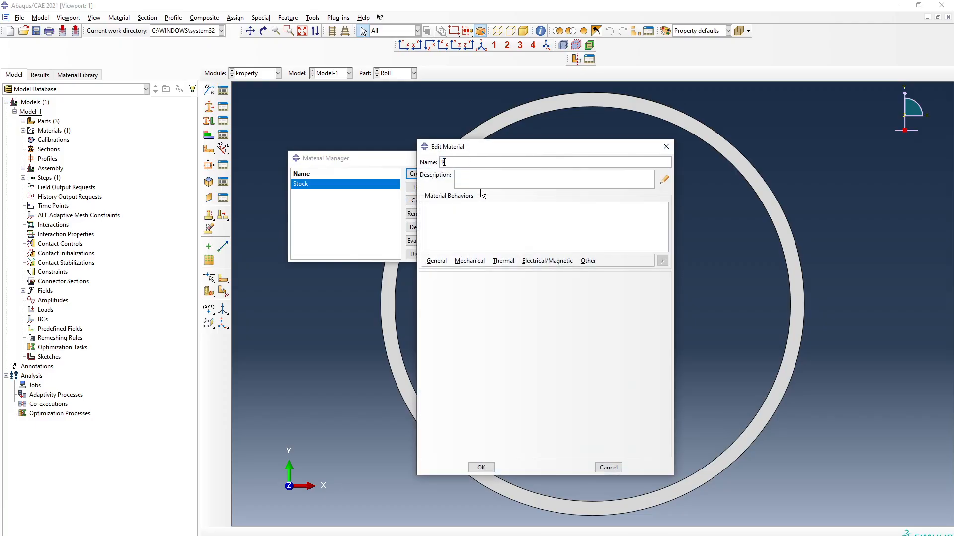
click(436, 261)
click(437, 272)
click(473, 359)
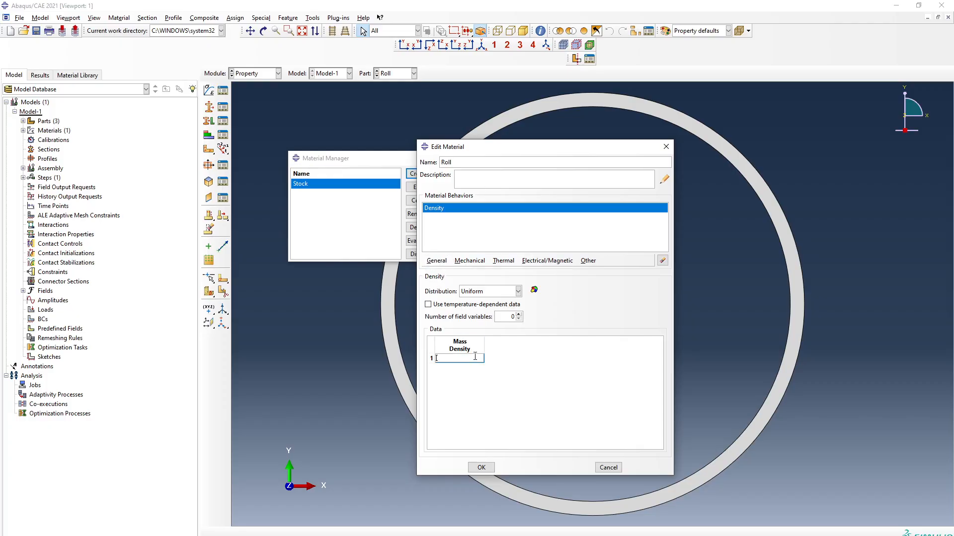
text(7.85E-9)
key(Return)
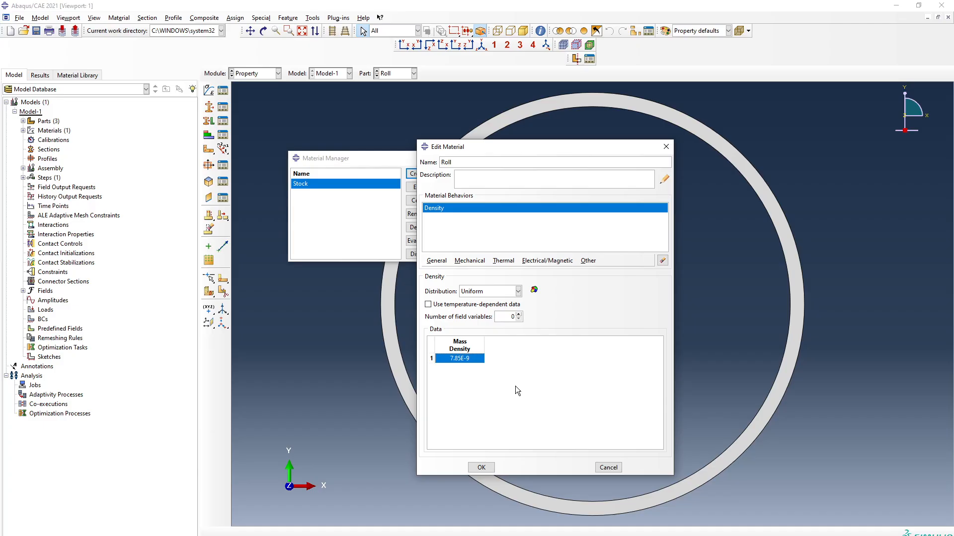
- Add isotropic elasticity to the Roll material with Young's modulus 213E3 and Poisson's ratio 0.33
click(503, 261)
mouse_move(467, 272)
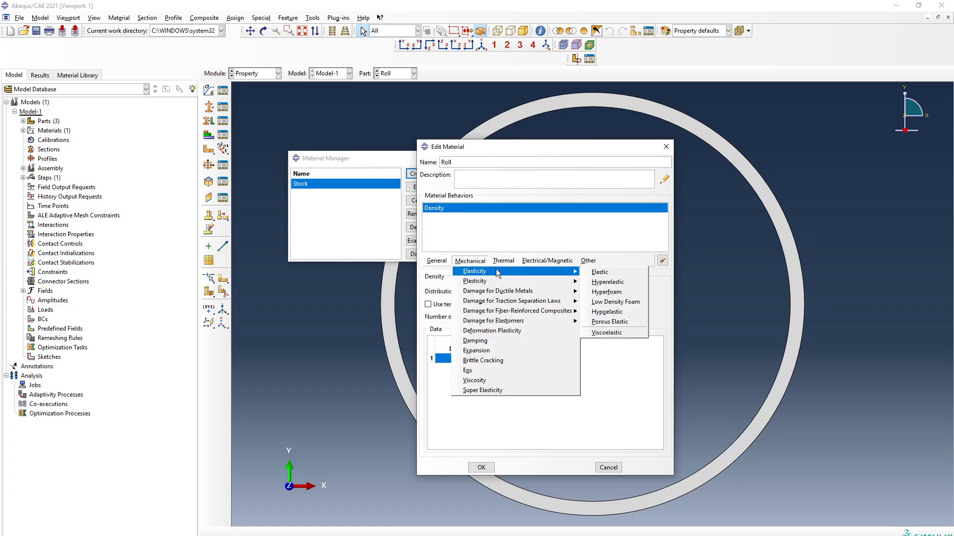
click(594, 271)
click(463, 396)
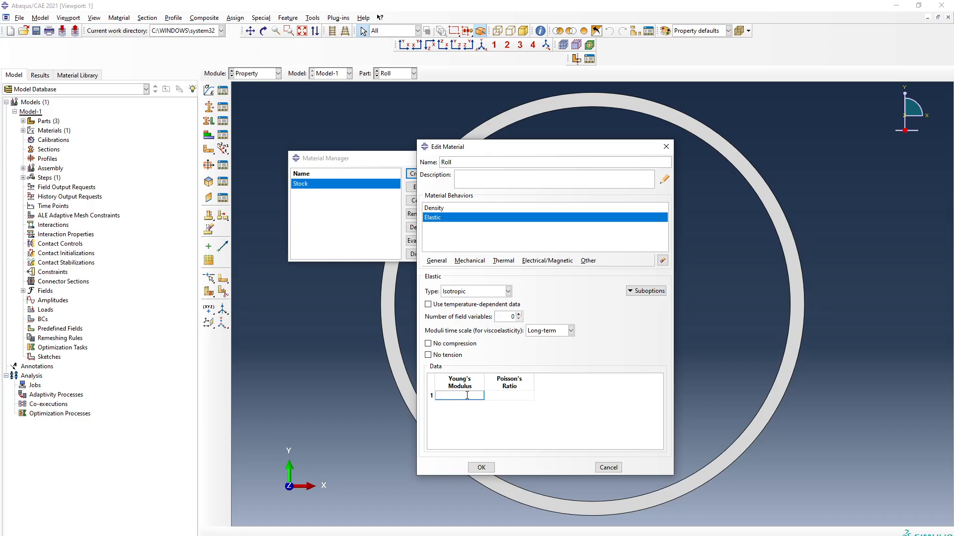
text(213)
key(Tab)
click(467, 396)
text(E3)
key(Tab)
click(495, 419)
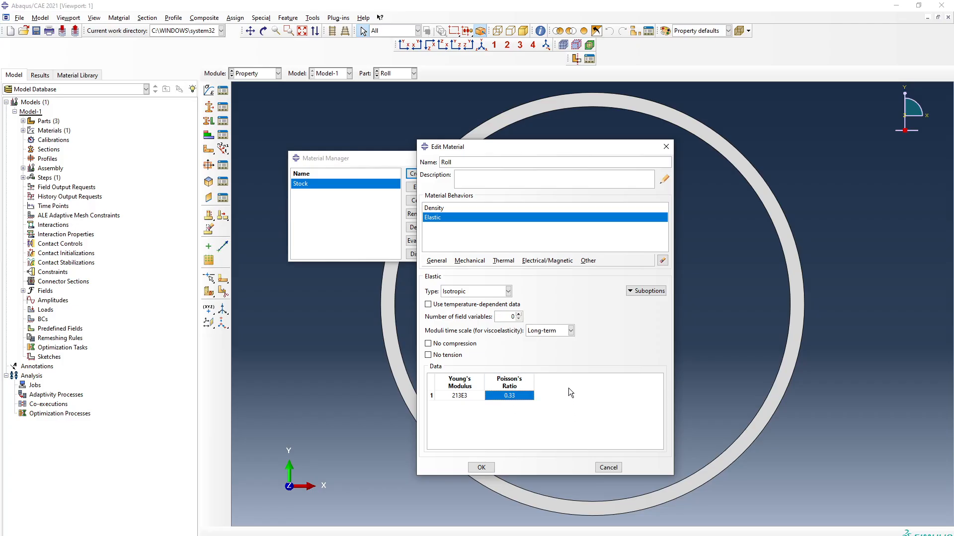
- Add isotropic thermal conductivity of 27 to the Roll material
click(503, 261)
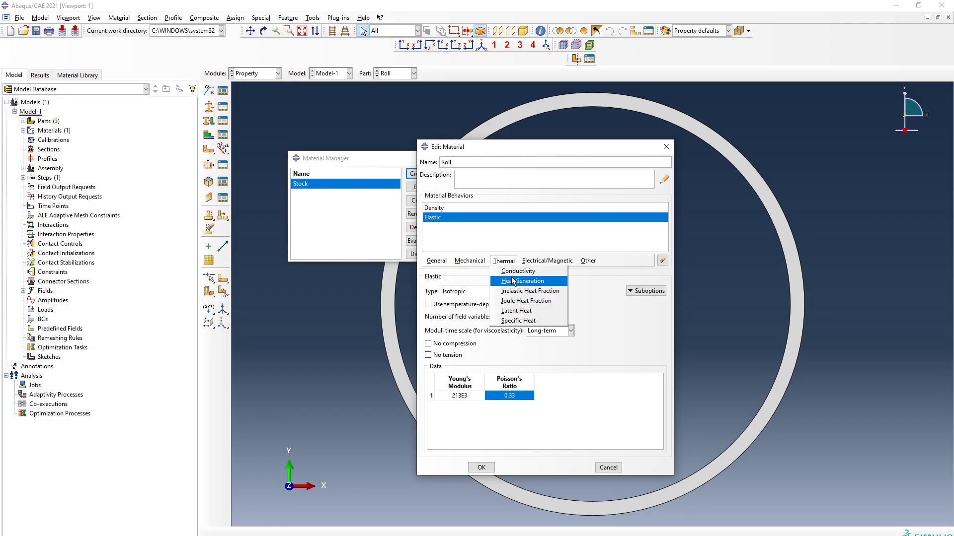
click(517, 271)
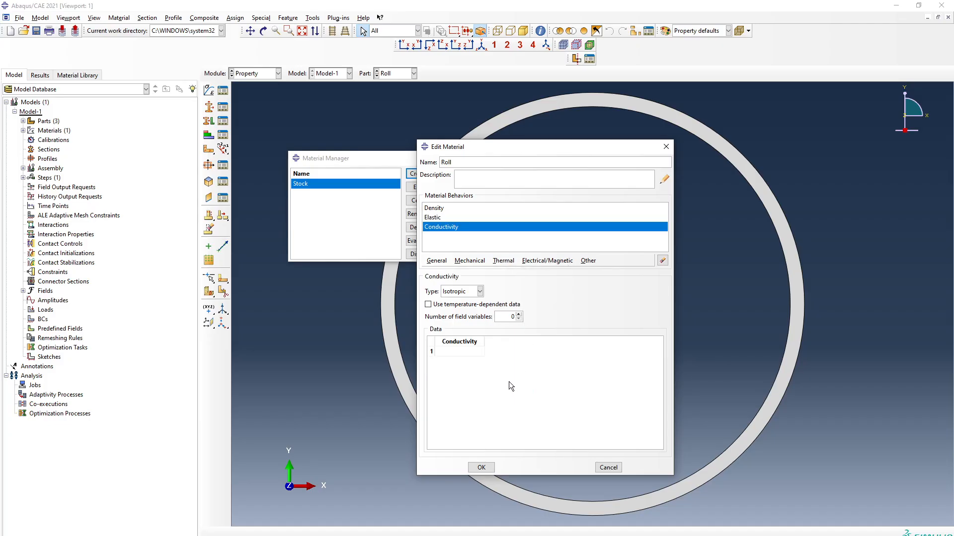
click(476, 352)
text(27)
click(491, 380)
- Add a constant-volume specific heat of 490E3 to the Roll material
click(502, 261)
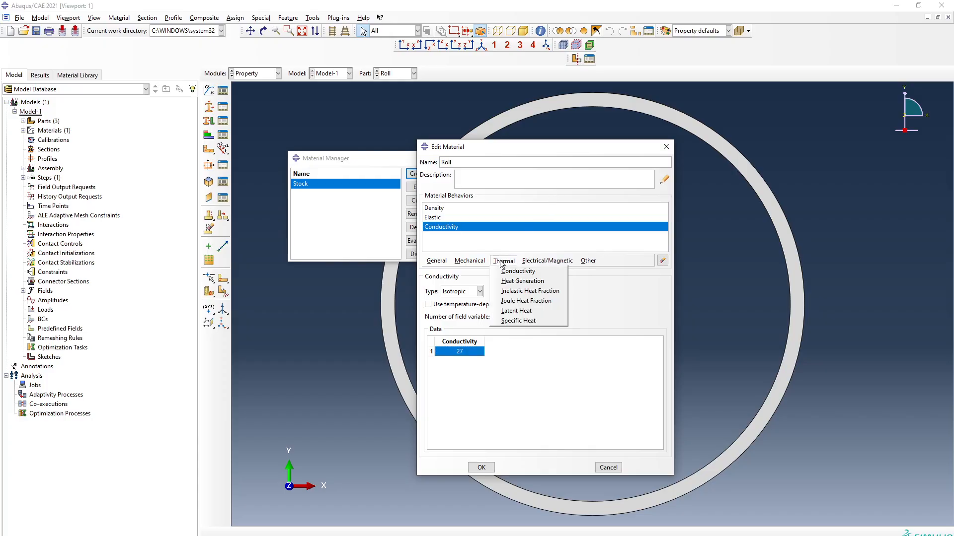
click(522, 320)
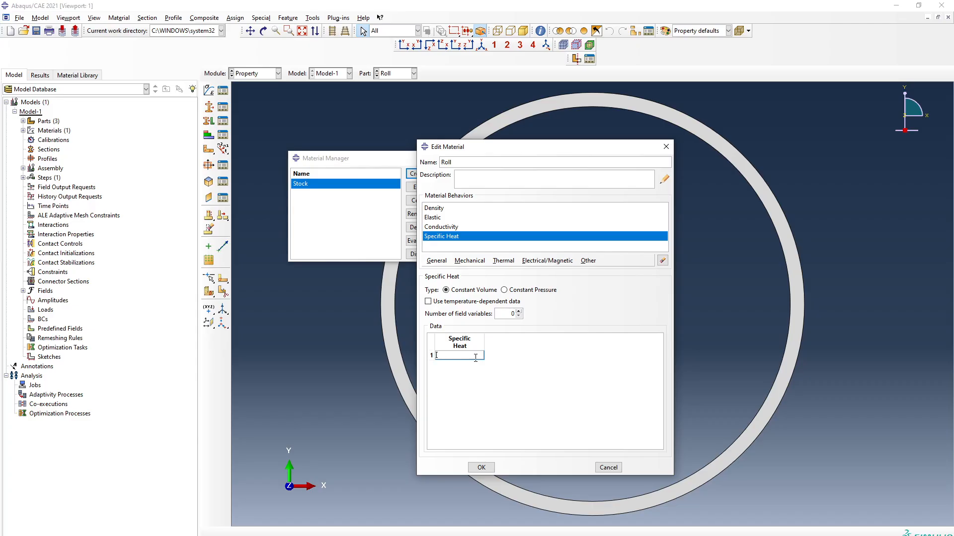
text(490)
text(E3)
key(Return)
double_click(470, 355)
click(470, 355)
drag(449, 356, 453, 358)
text(3)
key(Return)
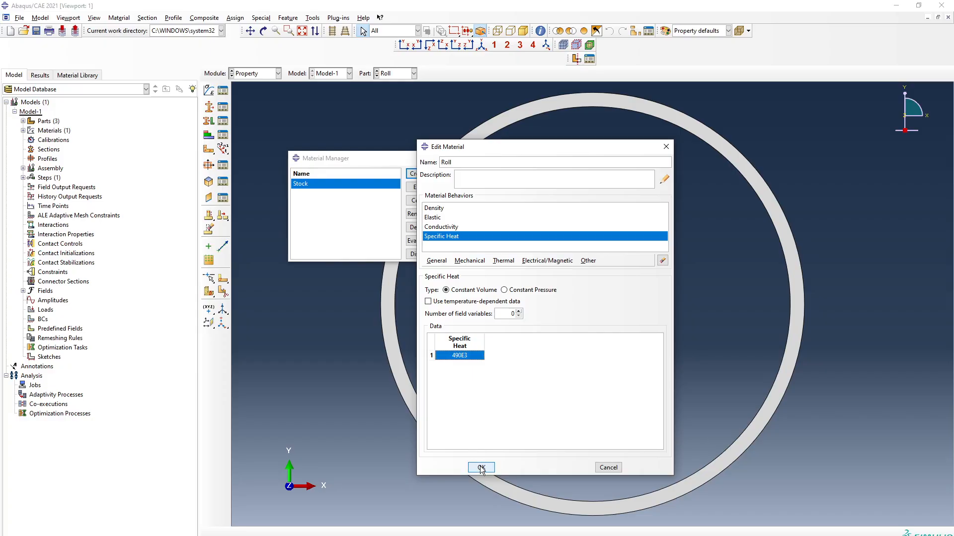
- Set the Roll material's mass density to 7.85E-6 and save the material
click(464, 207)
click(474, 359)
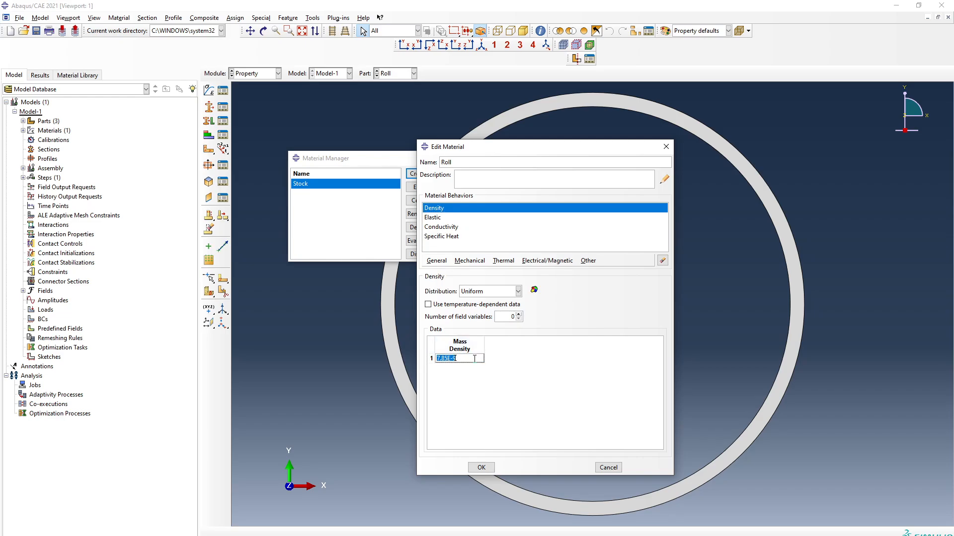
click(474, 359)
key(BackSpace)
text(6)
key(Return)
click(481, 468)
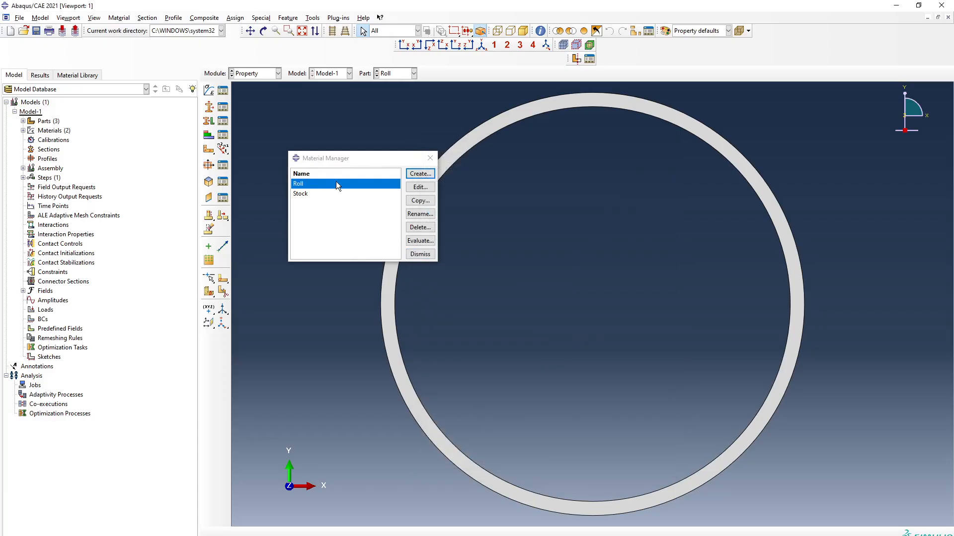
- Reopen the Stock material for editing and set its mass density to 7.85E-06
double_click(330, 197)
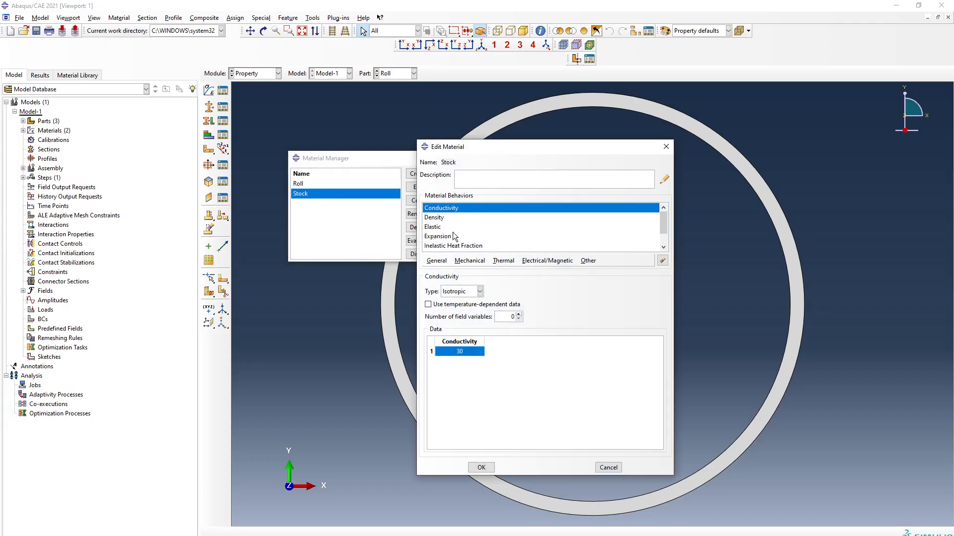
click(465, 219)
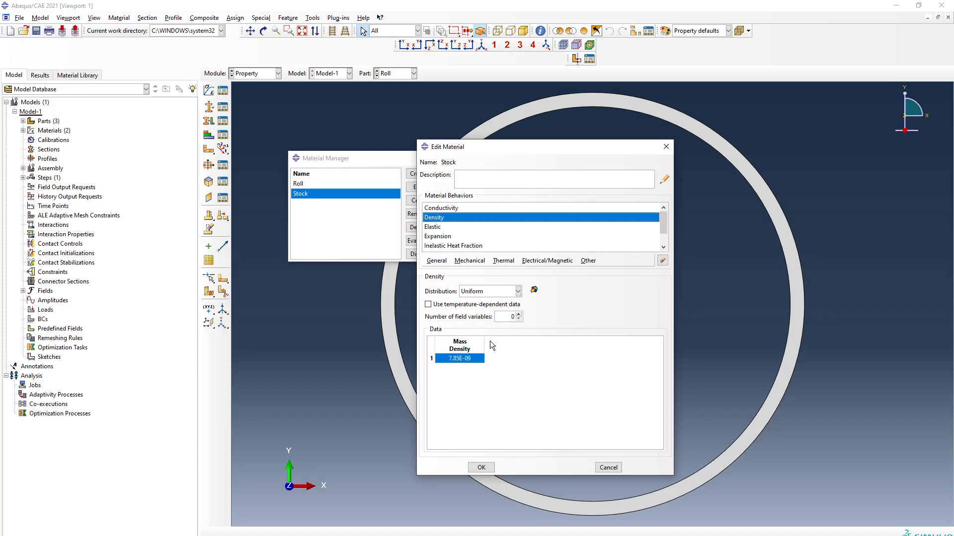
click(481, 358)
key(BackSpace)
key(BackSpace)
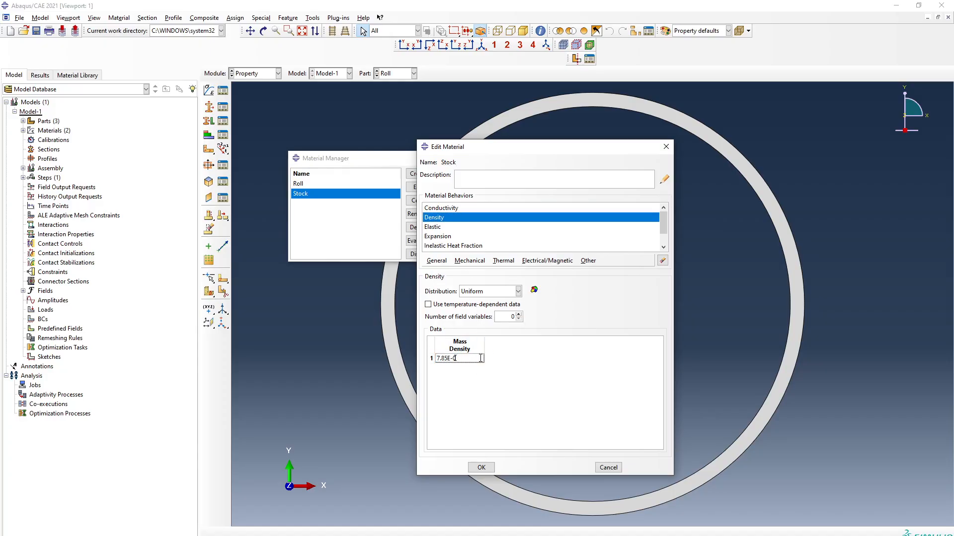
text(06)
key(Return)
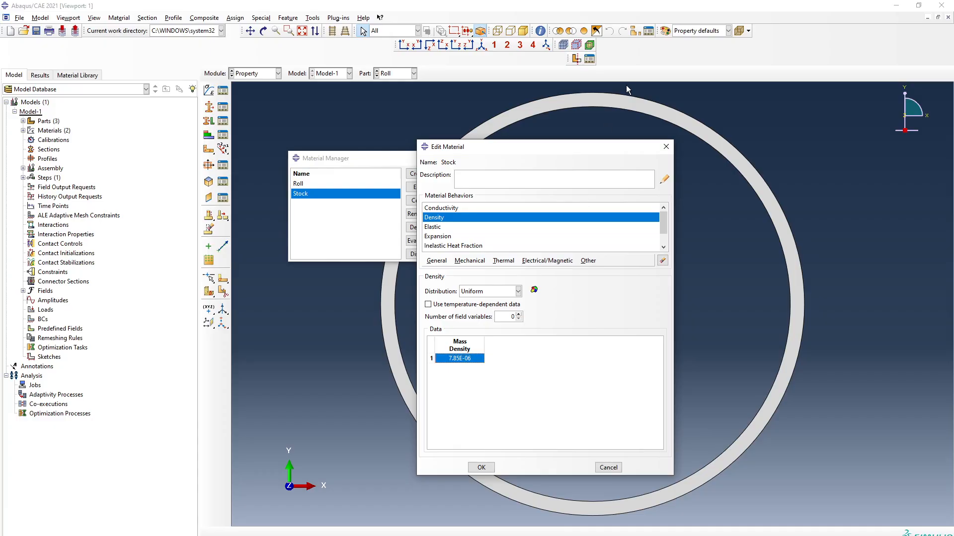
- Set the Stock material's specific heat to 490000, save the material and close the material manager
scroll(544, 210, down, 2)
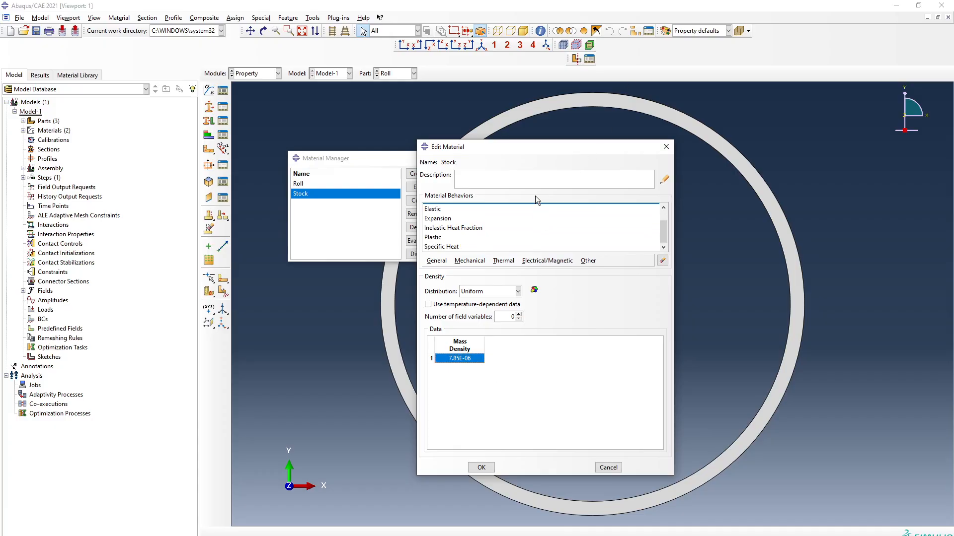
click(465, 247)
click(467, 356)
drag(470, 355, 454, 355)
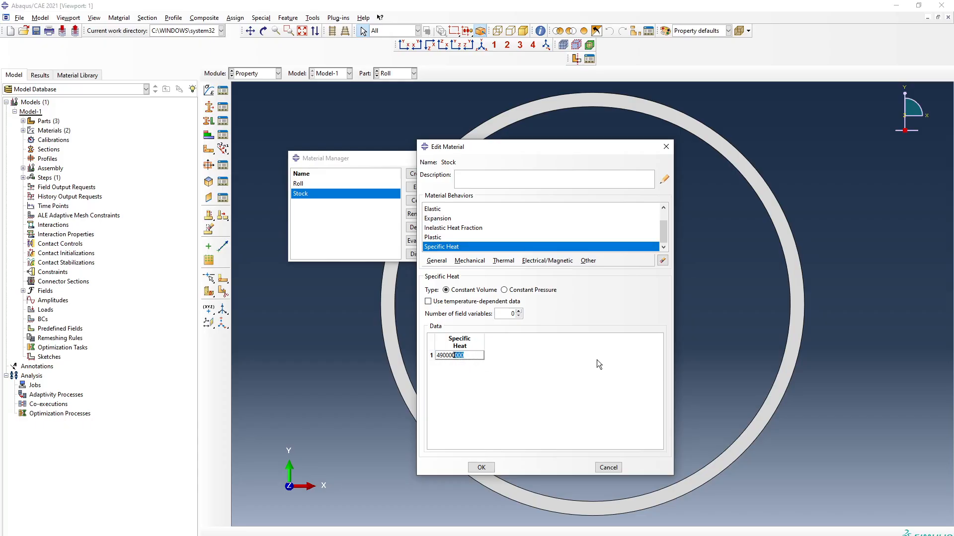
key(BackSpace)
click(482, 468)
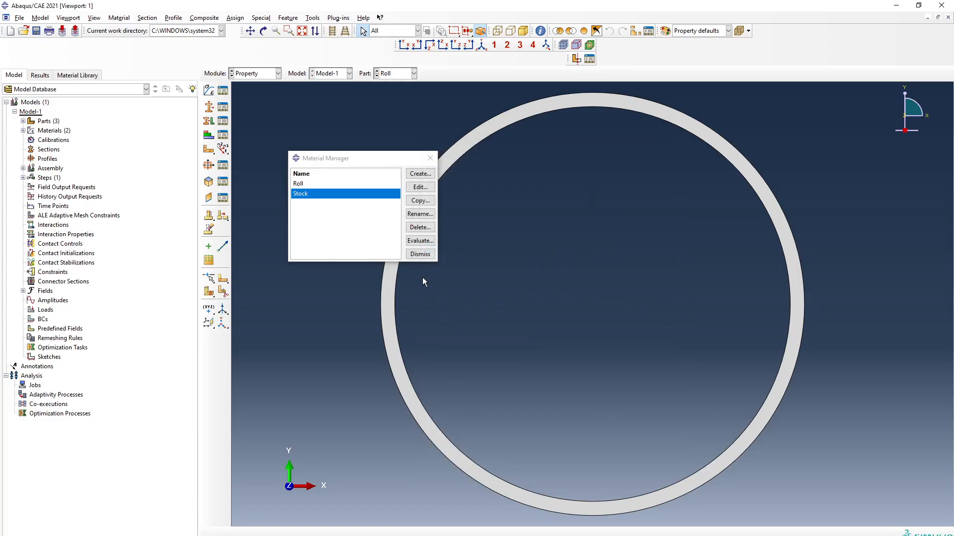
click(420, 253)
- Create a homogeneous solid section named Stock_Section that uses the Stock material
click(223, 111)
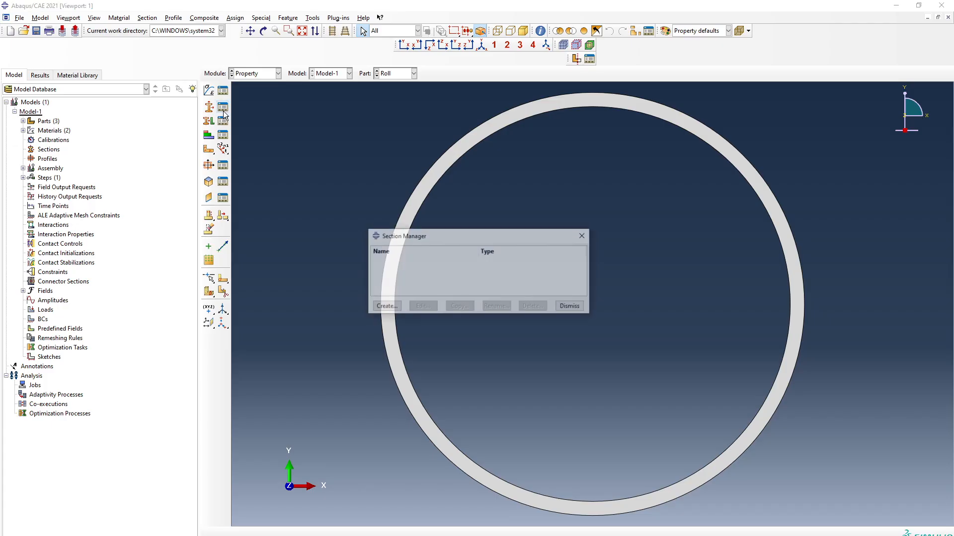
click(385, 307)
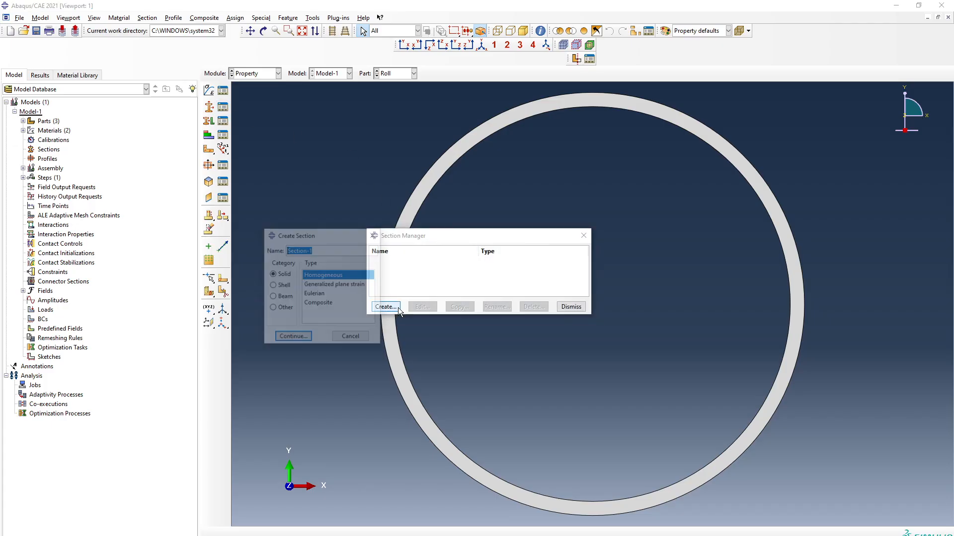
text(Stock)
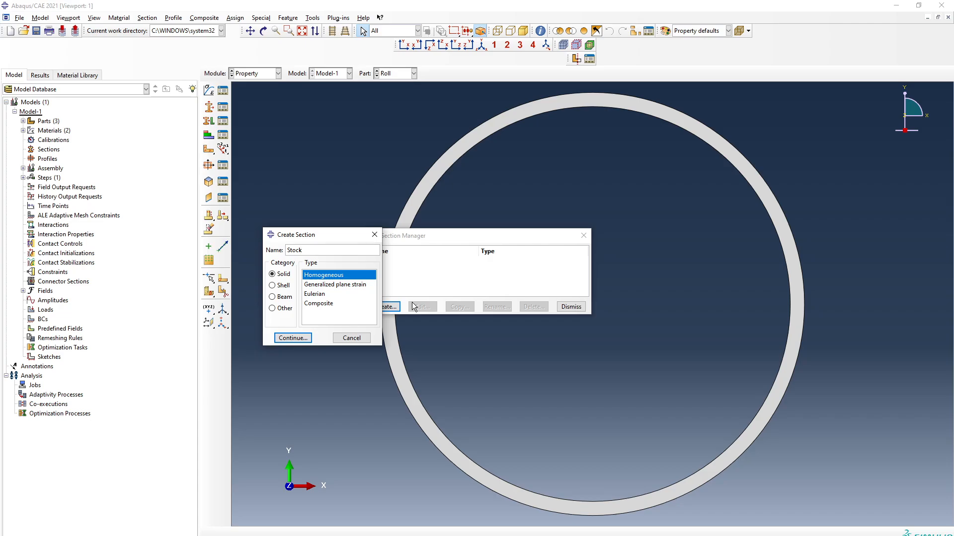
text(_Section)
click(293, 339)
click(530, 313)
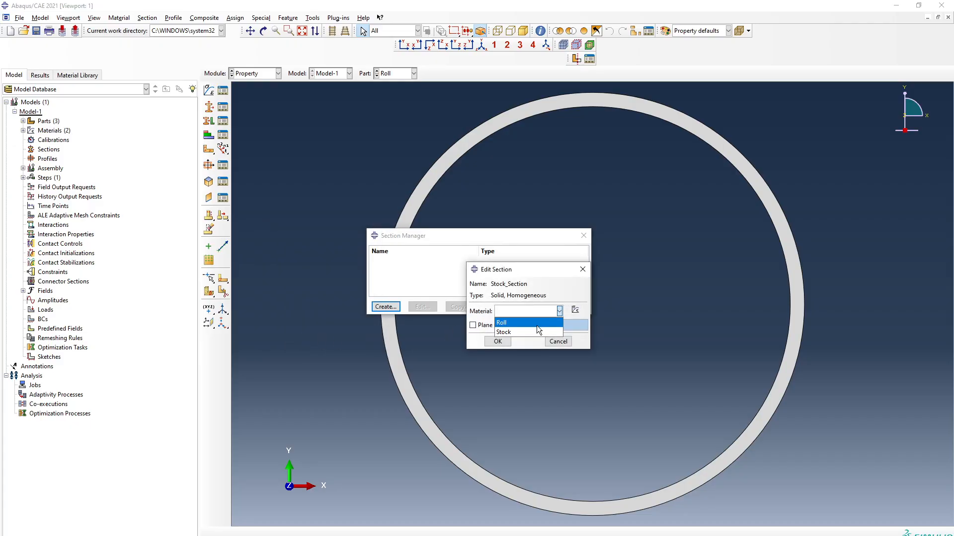
click(529, 330)
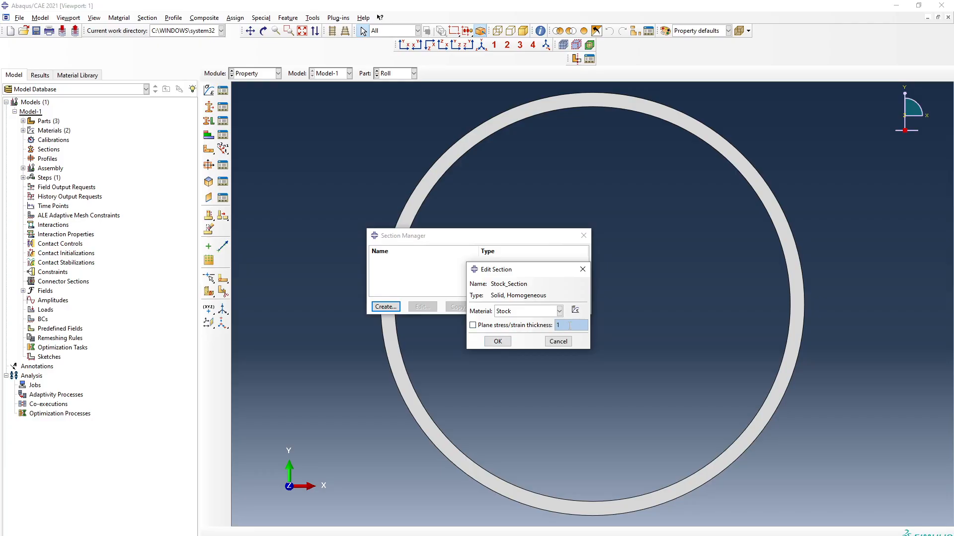
click(497, 341)
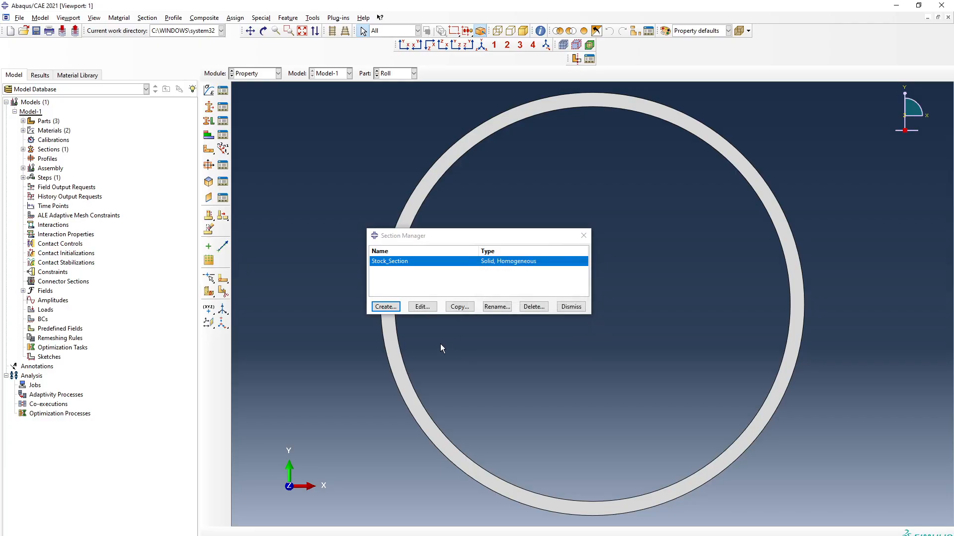
- Create a homogeneous solid section named Roll_Section that uses the Roll material, and close the section manager
click(386, 307)
text(Ro)
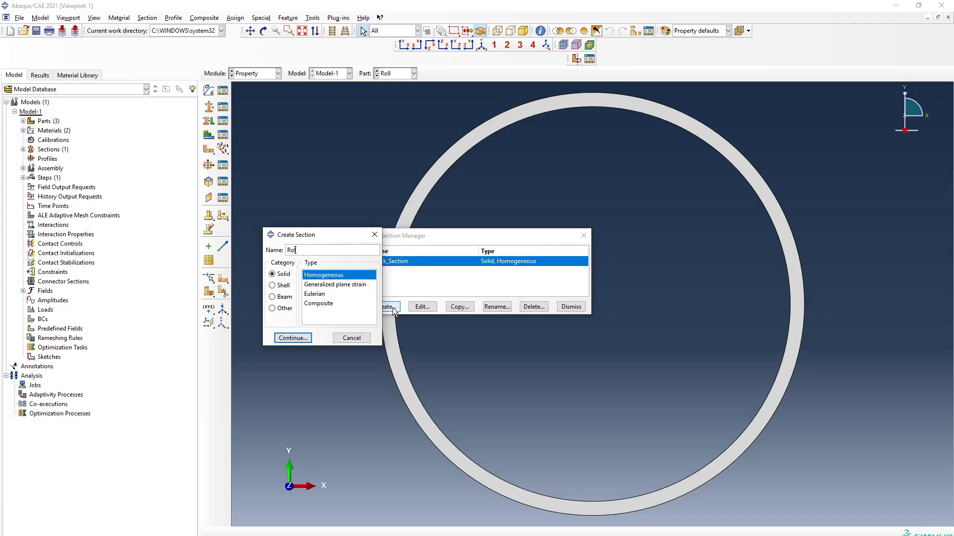
text(ll_Section)
click(307, 338)
click(544, 308)
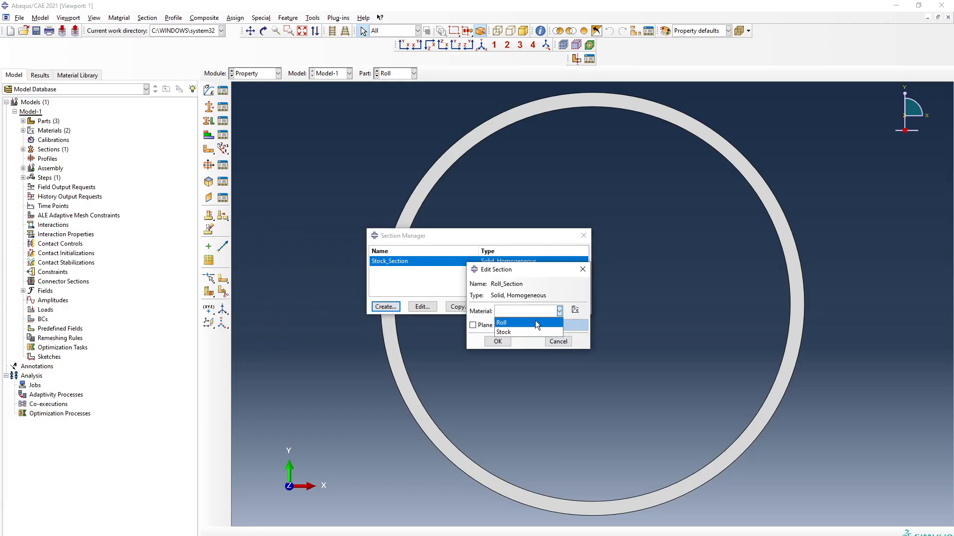
click(535, 320)
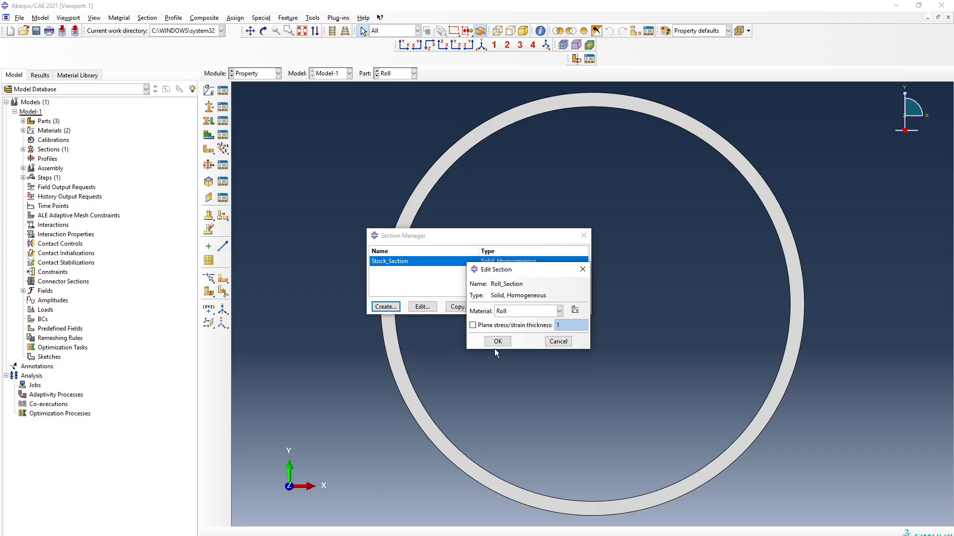
click(498, 342)
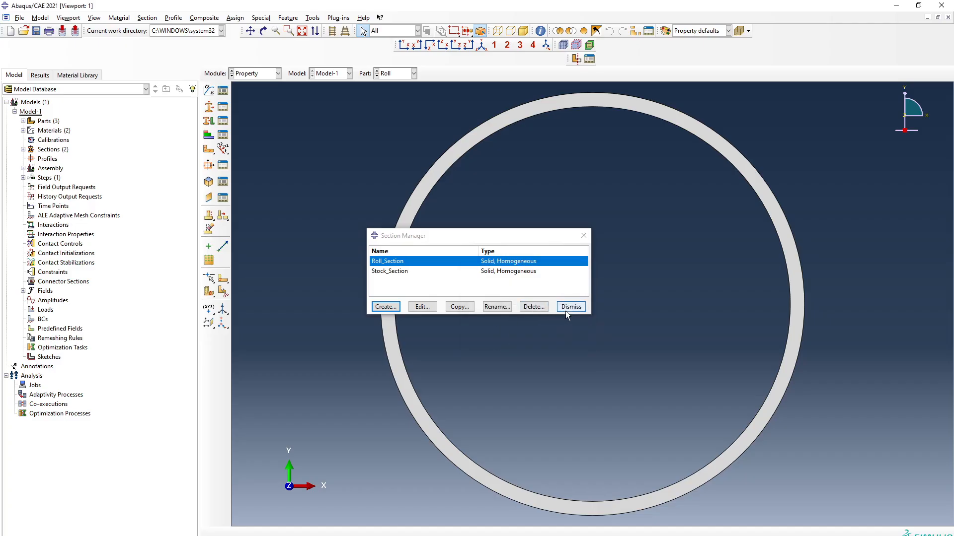
click(566, 311)
- Assign Stock_Section to the whole face of the Stock part, with the thickness taken from the section
click(406, 74)
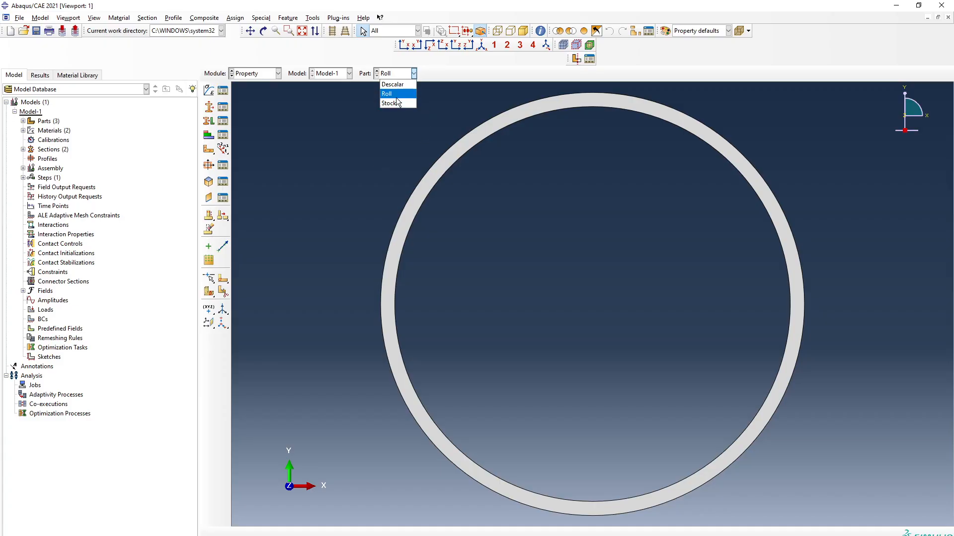
click(397, 95)
click(401, 75)
click(399, 103)
click(224, 122)
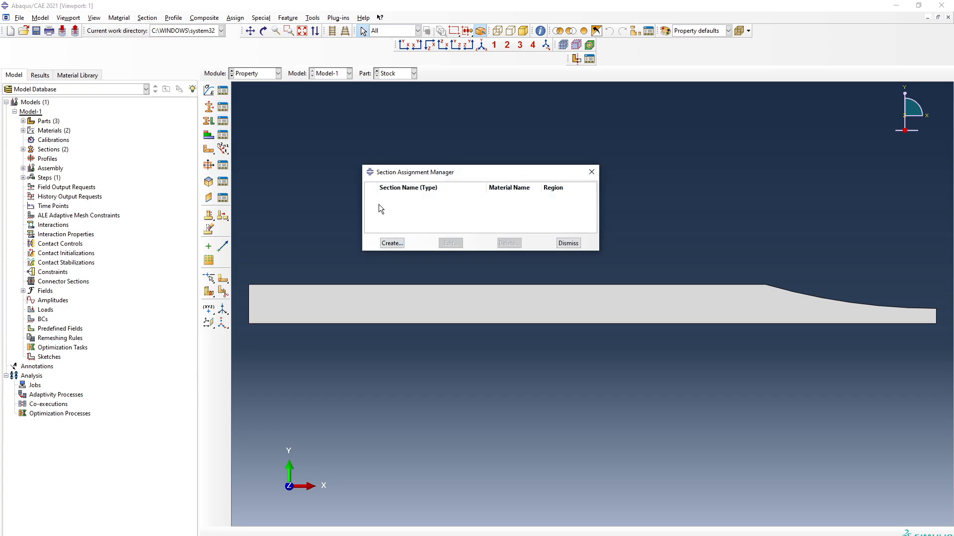
click(391, 243)
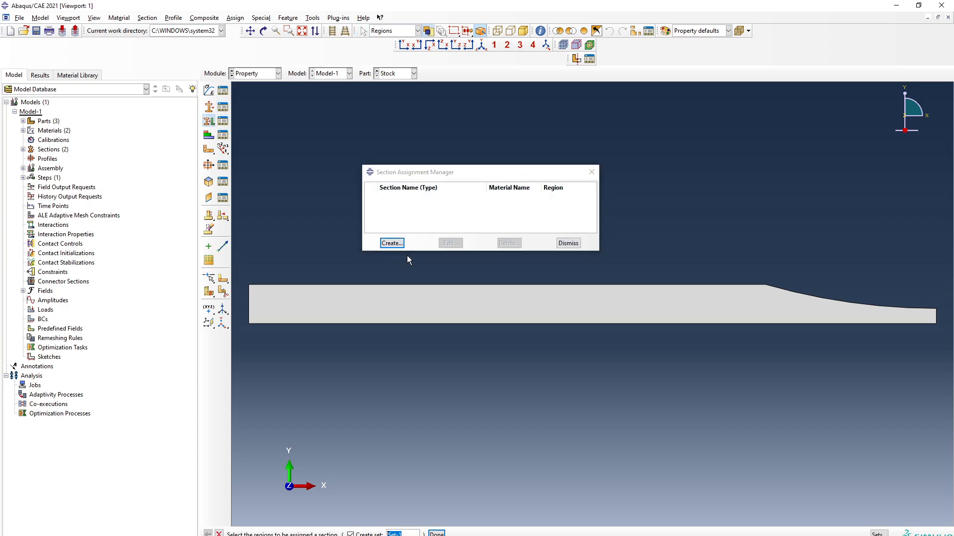
click(455, 311)
click(436, 534)
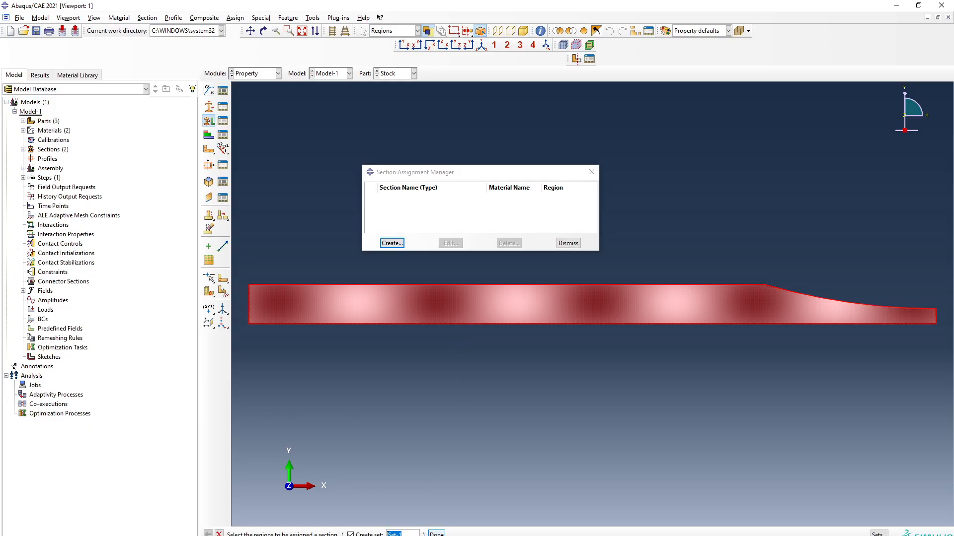
click(386, 352)
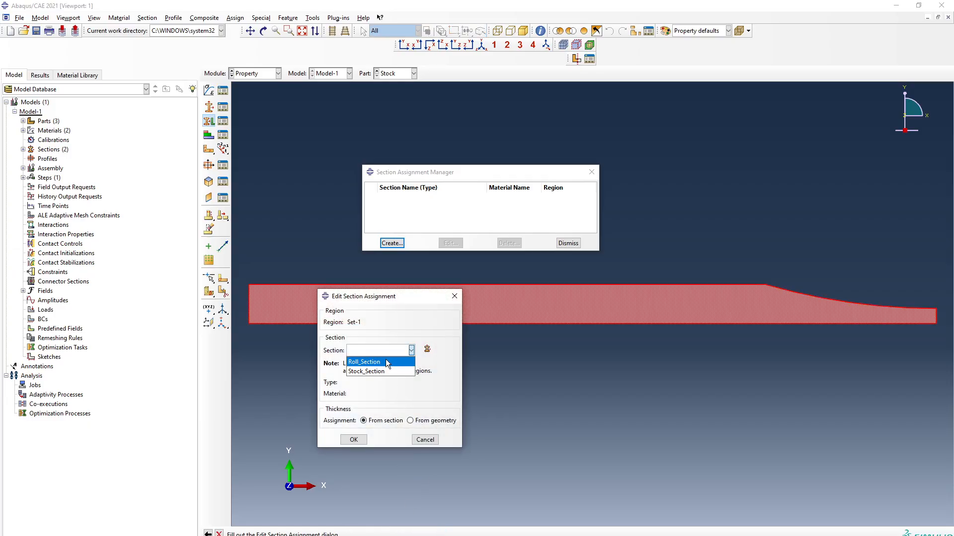
click(376, 370)
click(354, 442)
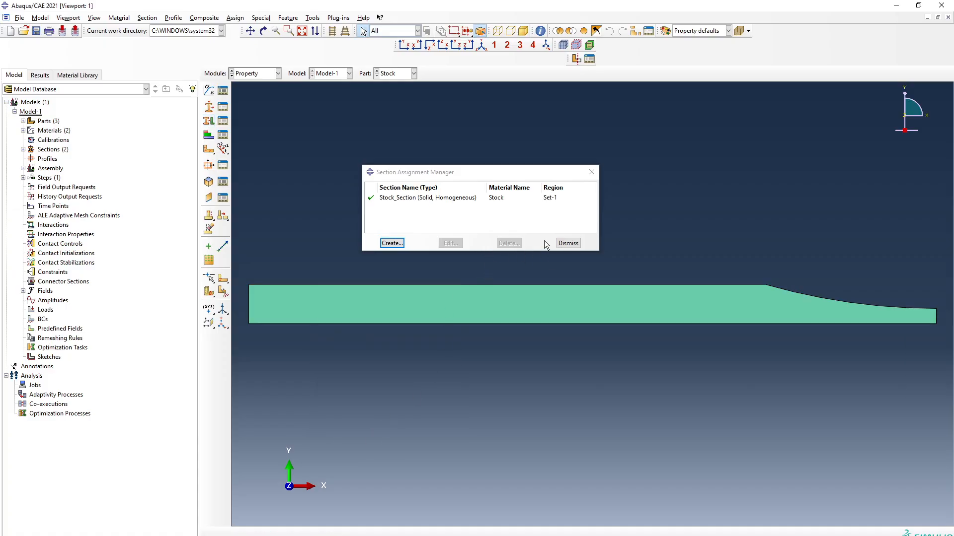
click(568, 243)
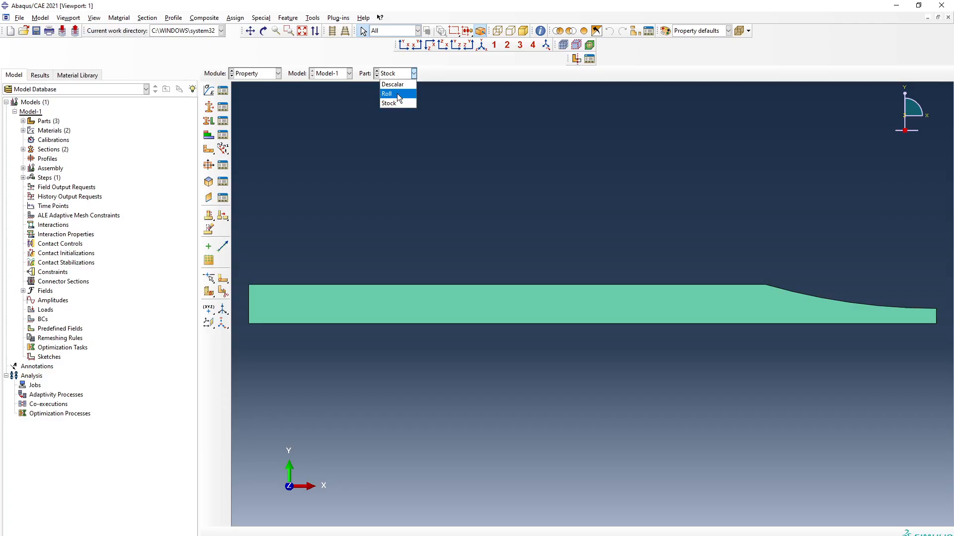
- Switch to the Roll part and assign Roll_Section to the whole ring
click(388, 94)
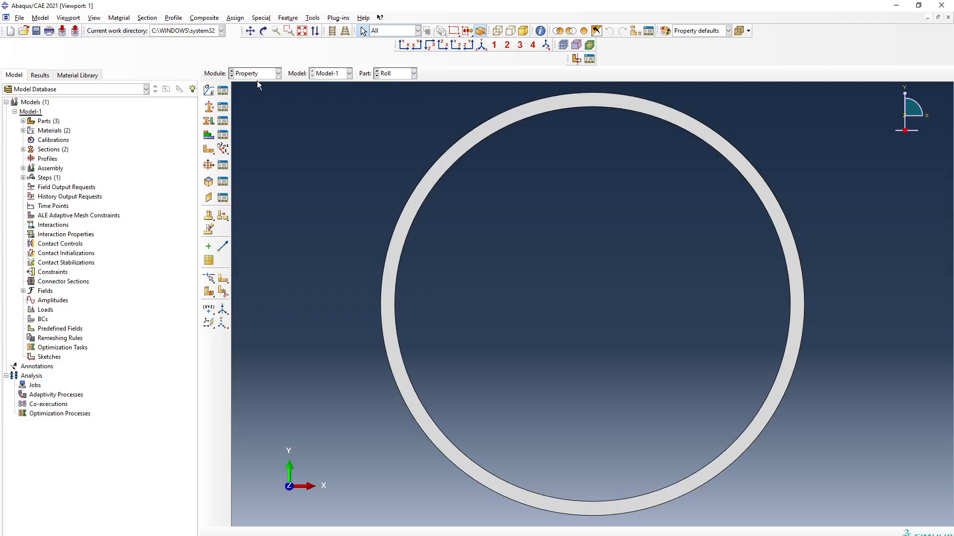
click(222, 121)
click(387, 244)
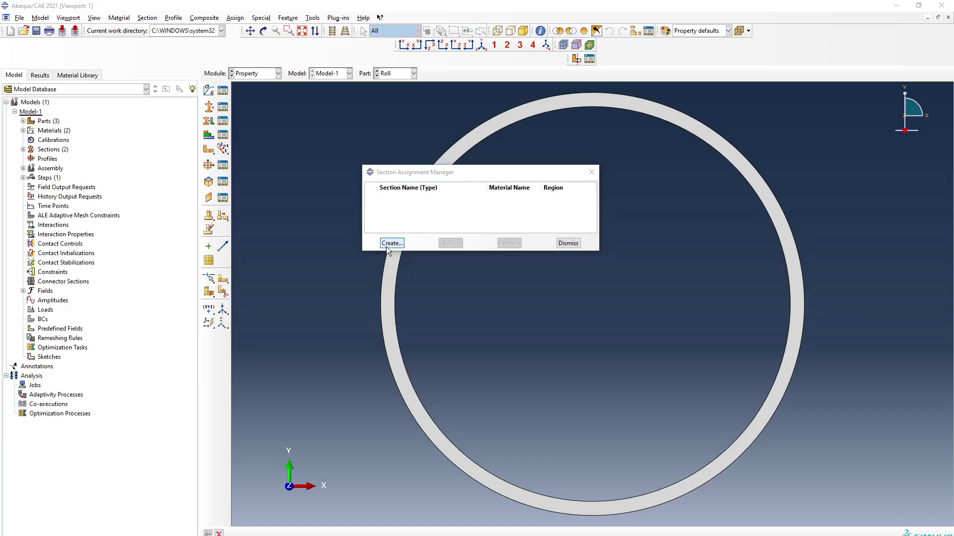
click(391, 274)
click(437, 534)
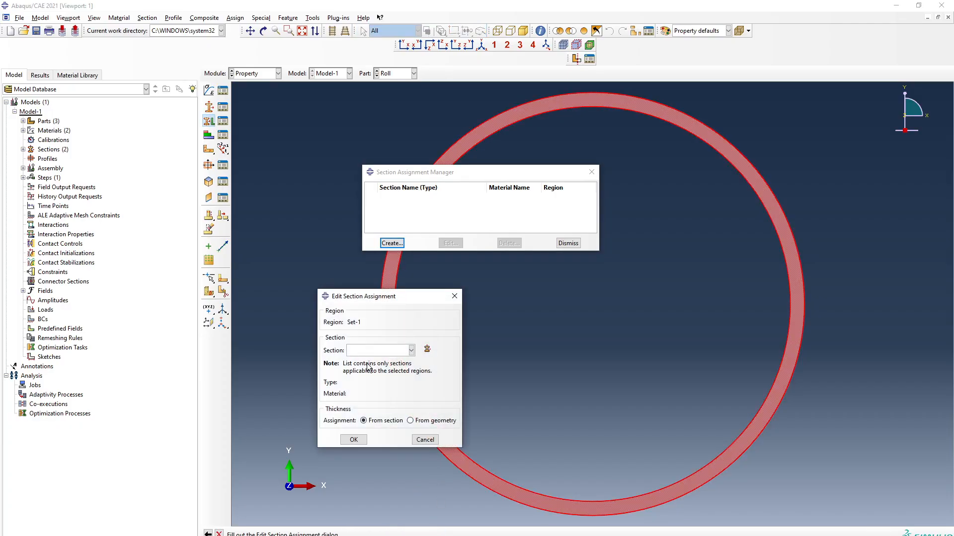
click(389, 352)
click(387, 361)
click(354, 439)
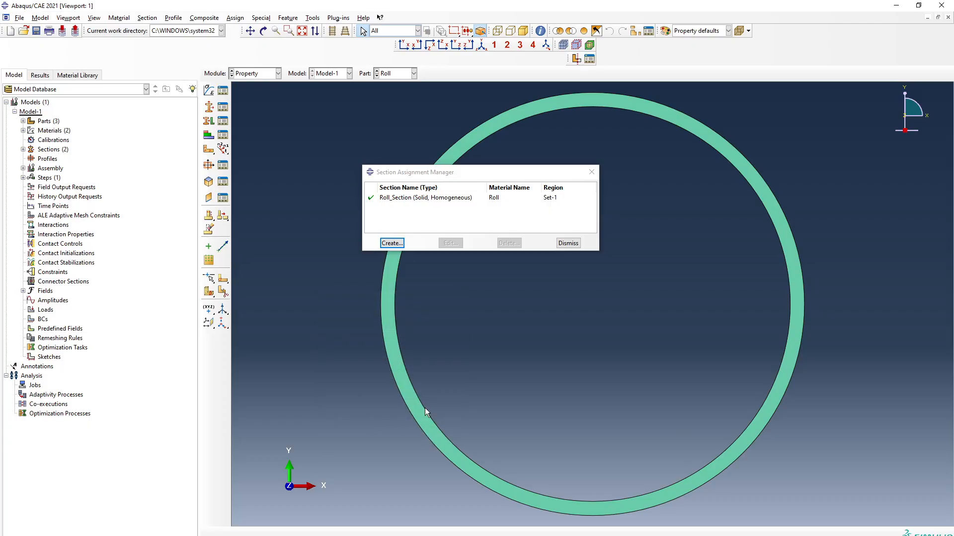
click(568, 243)
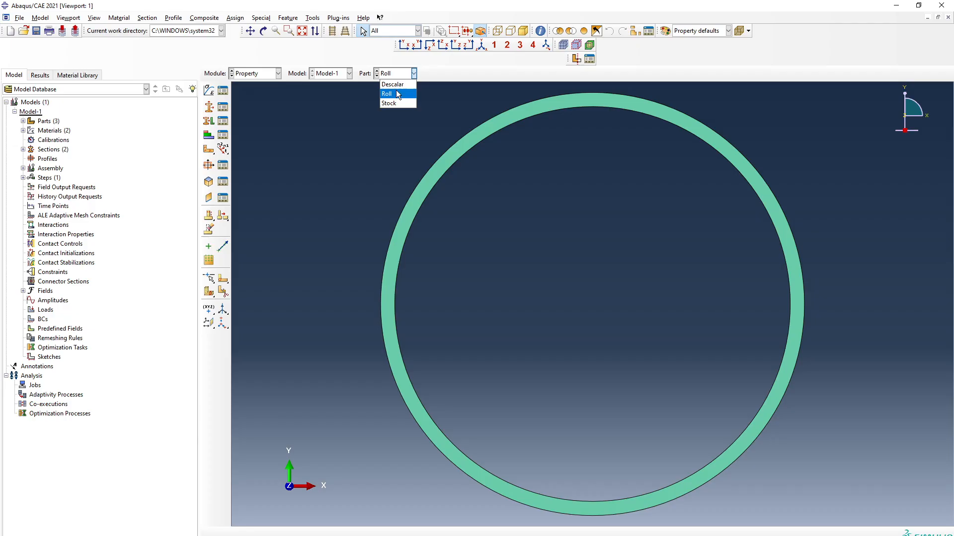
- Switch to the Descalar part and assign Roll_Section to the whole rectangle
click(392, 84)
click(219, 124)
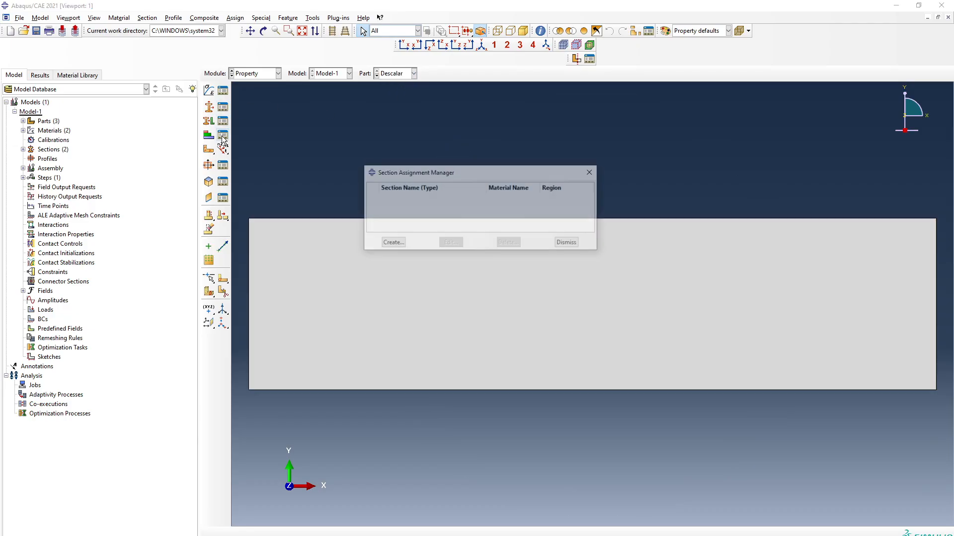
click(396, 248)
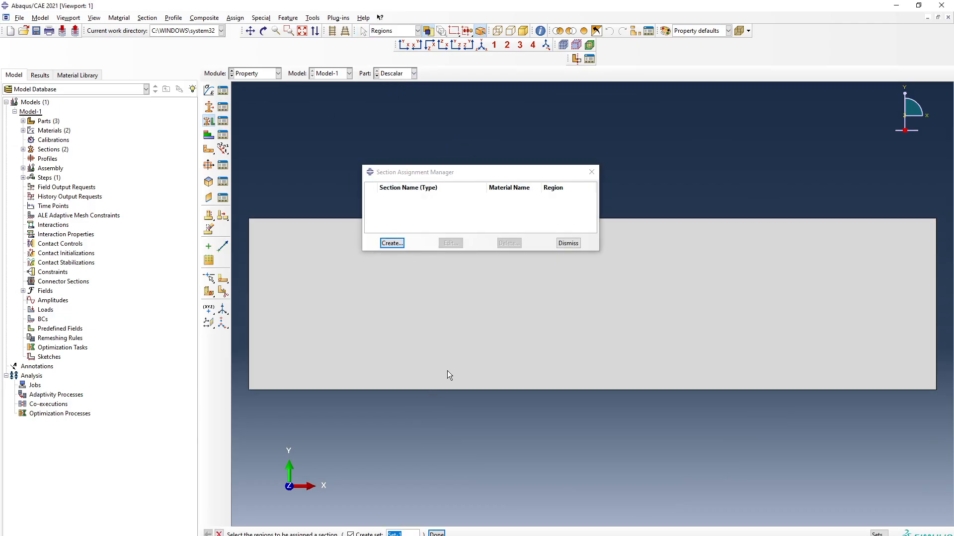
click(381, 351)
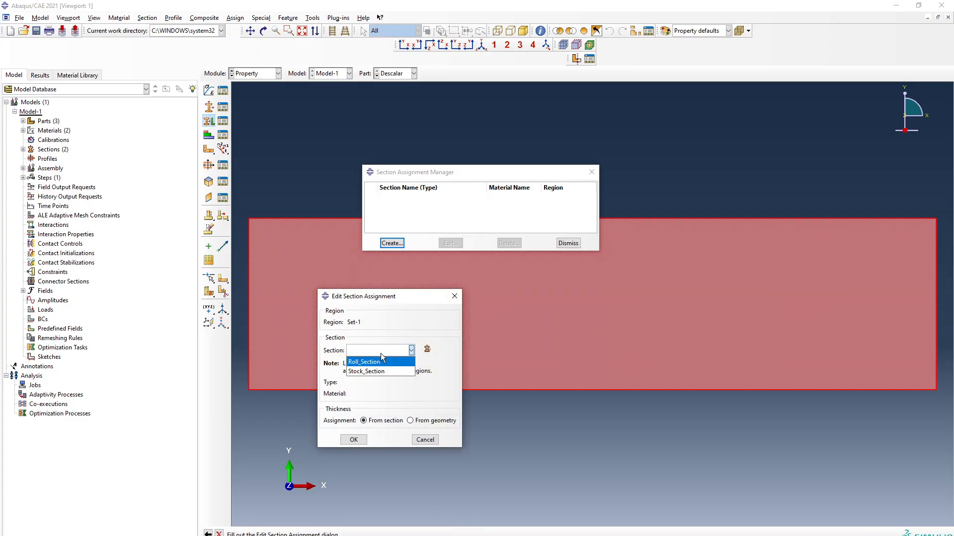
click(380, 363)
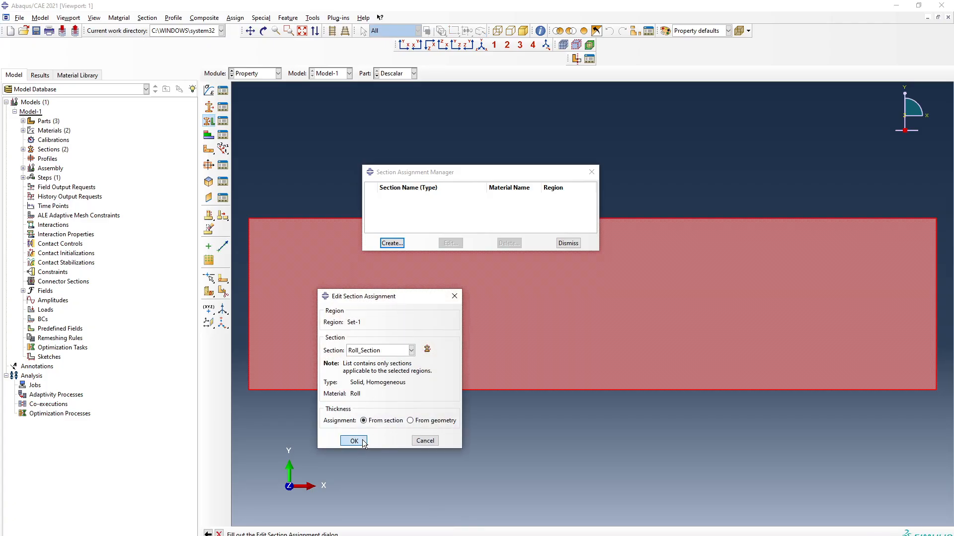
click(354, 440)
click(576, 242)
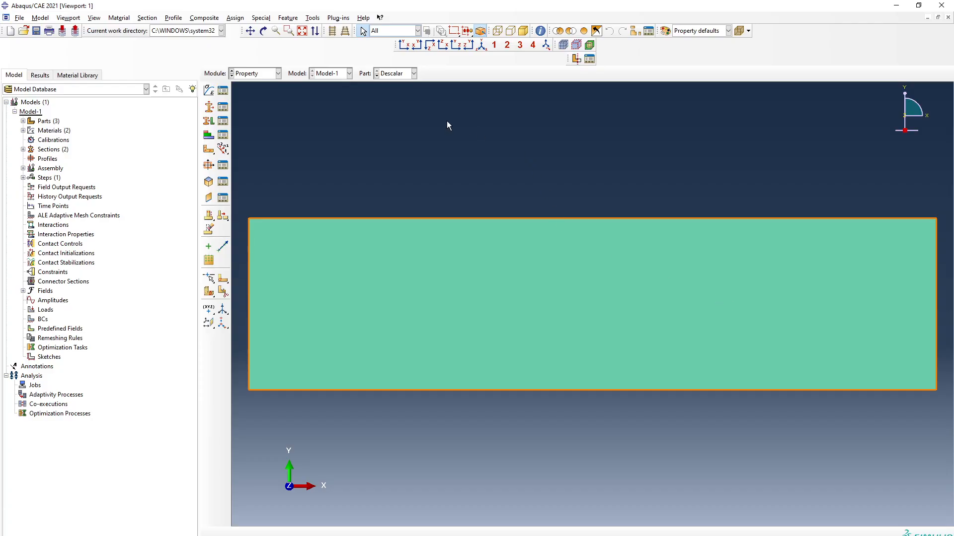
- In the Assembly module, create dependent instances of the Descalar, Roll and Stock parts
click(278, 73)
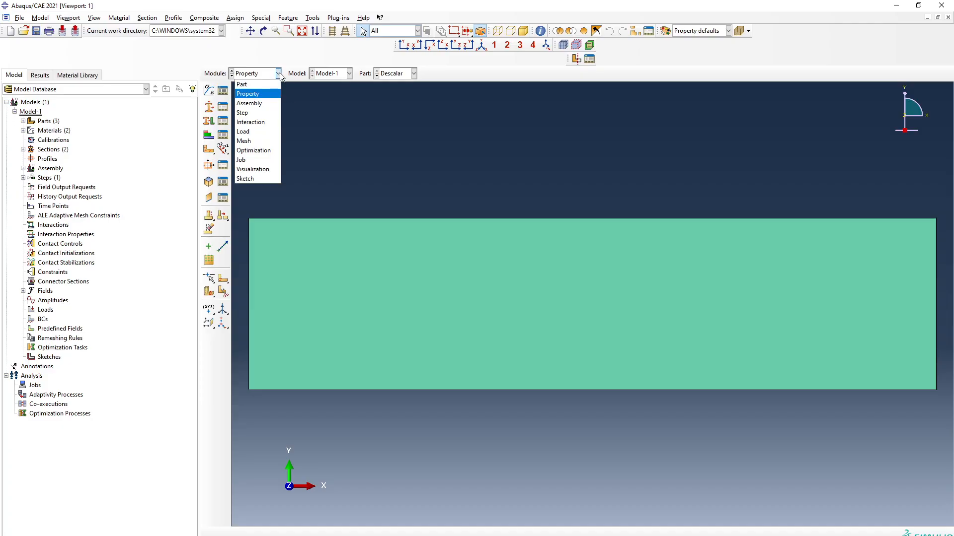
click(263, 104)
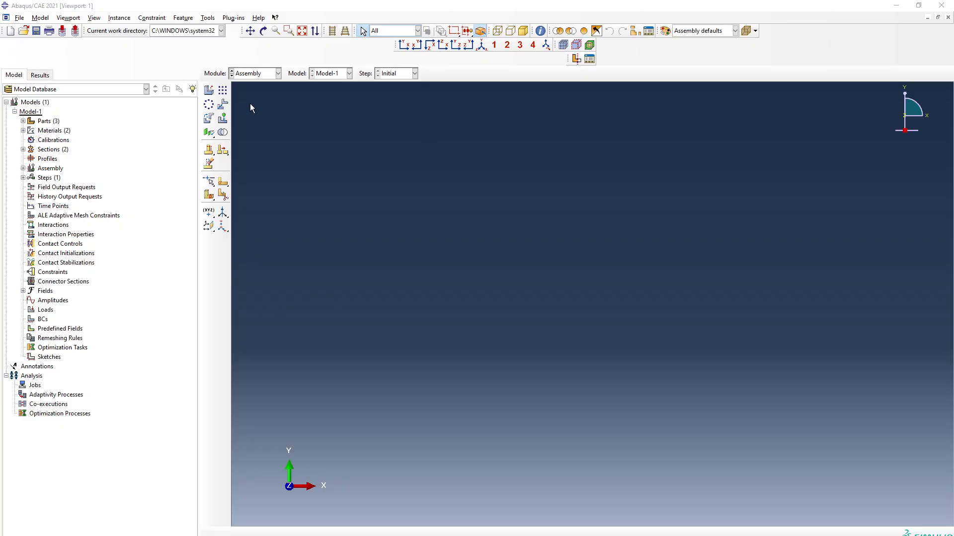
click(120, 18)
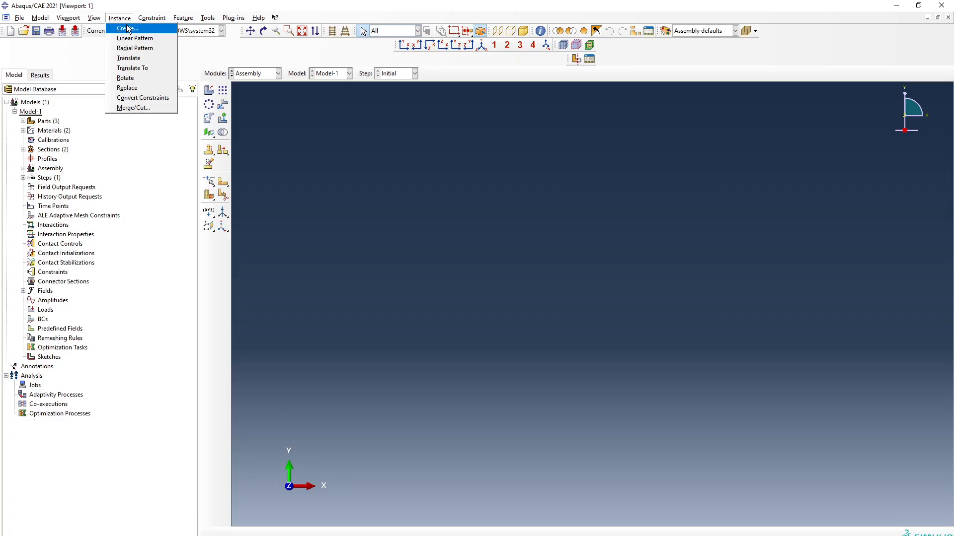
click(123, 27)
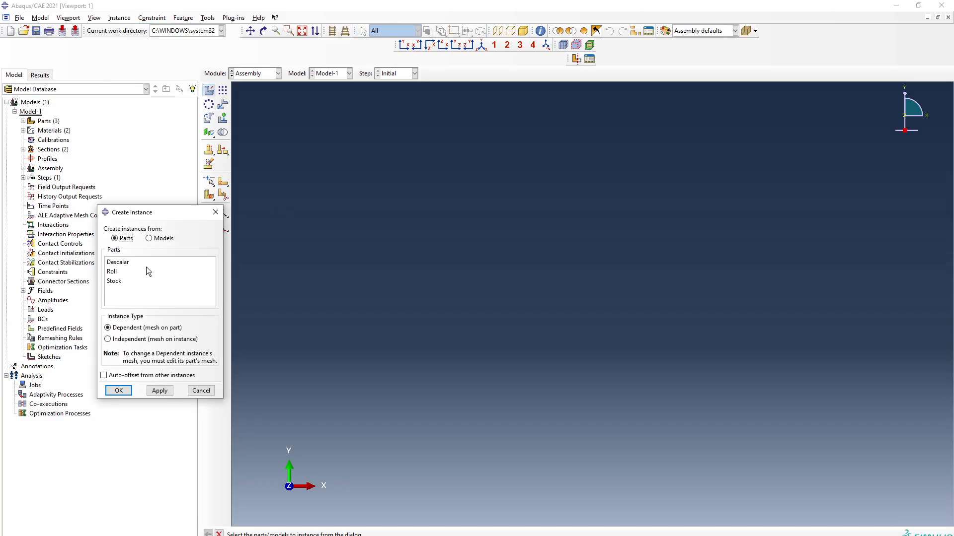
drag(148, 265, 137, 285)
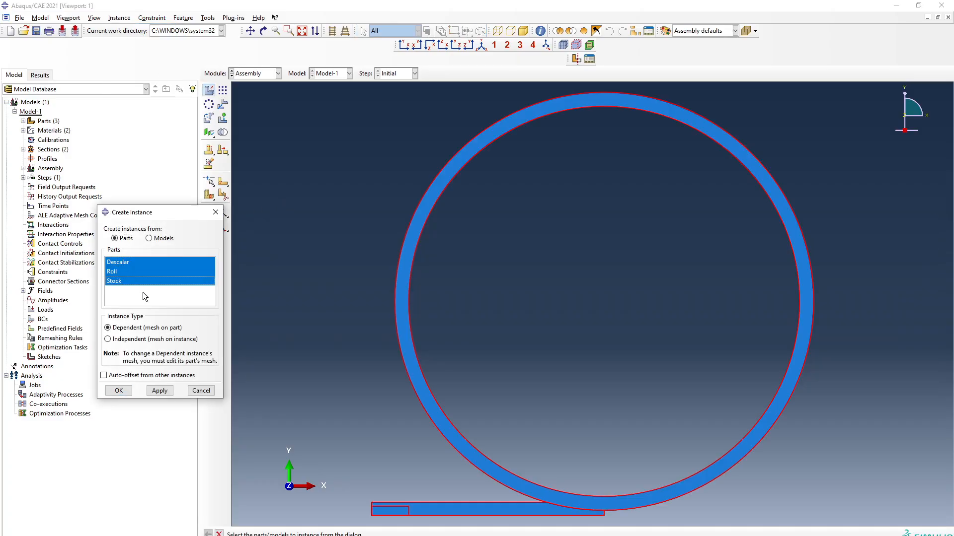
click(127, 390)
click(128, 390)
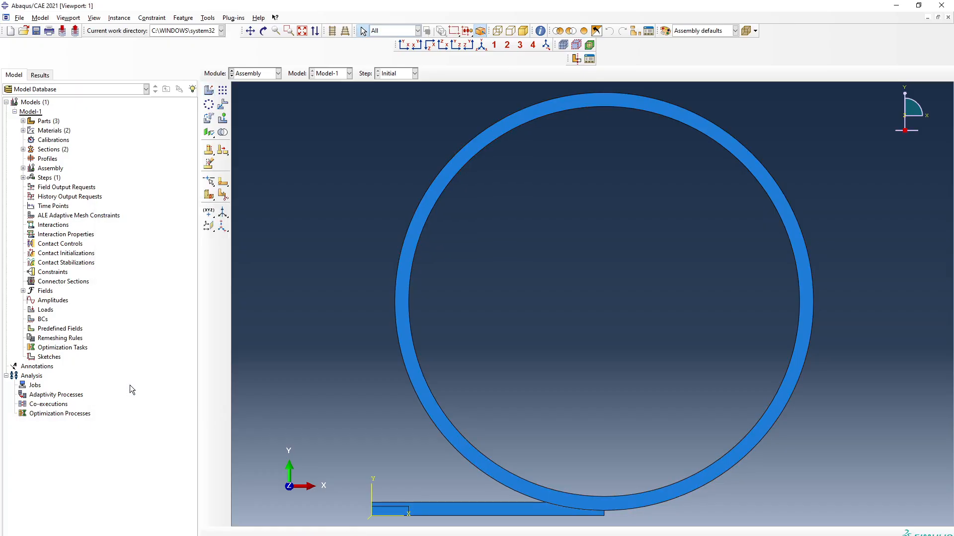
- Translate the Stock instance by -500 along X, starting from the origin, and accept its position
click(223, 105)
click(497, 512)
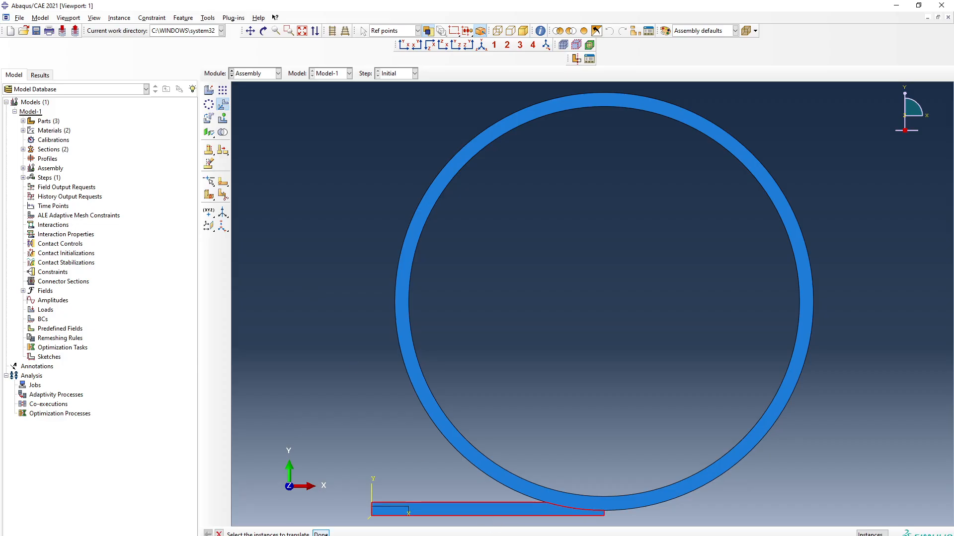
click(320, 534)
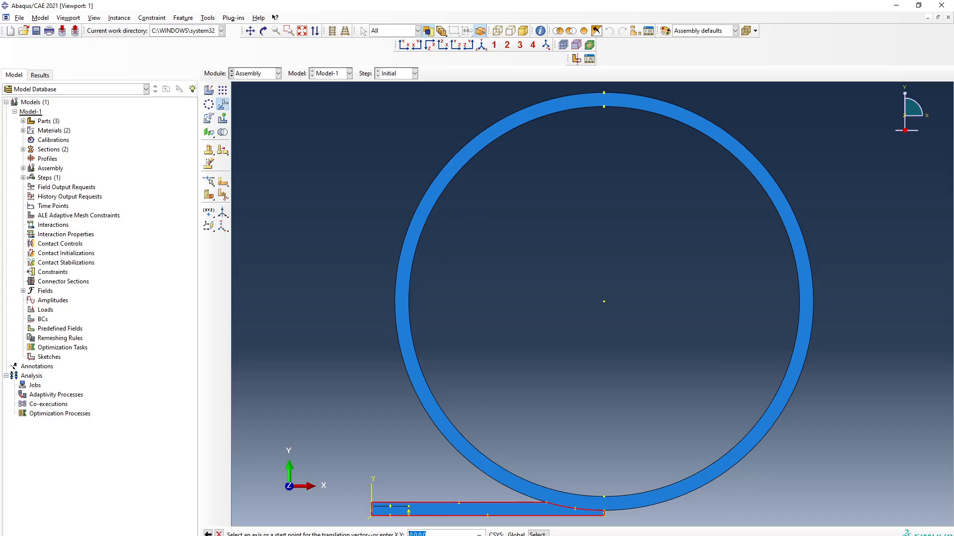
key(Return)
text(-50)
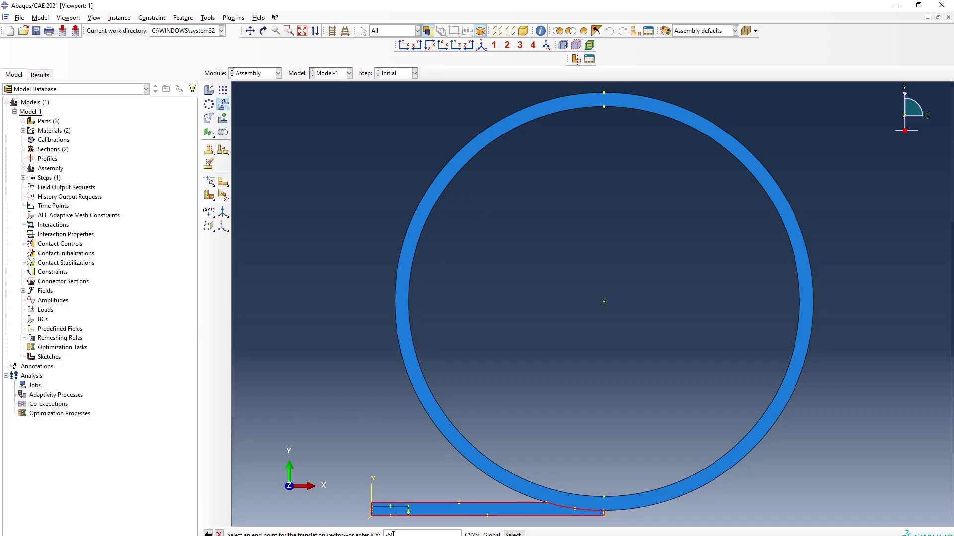
text(0)
key(Return)
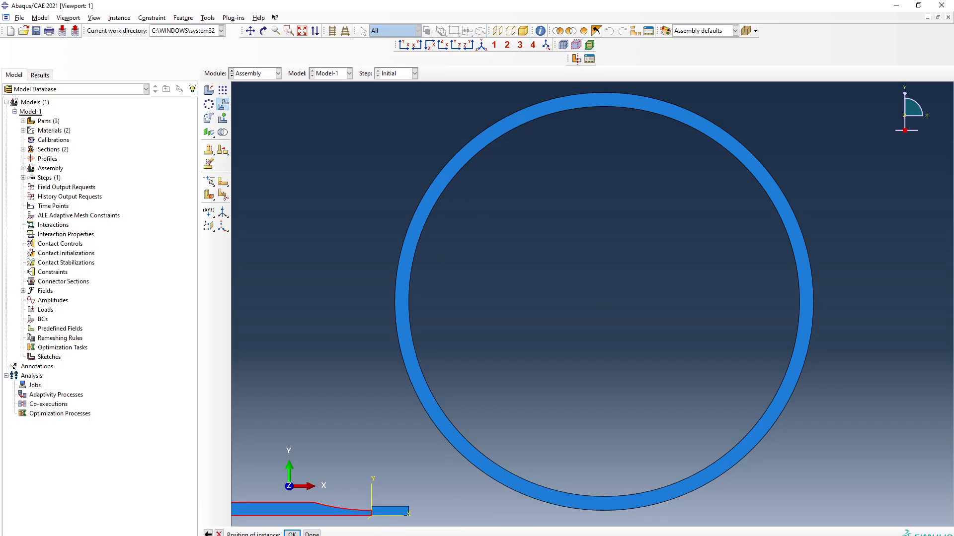
click(292, 534)
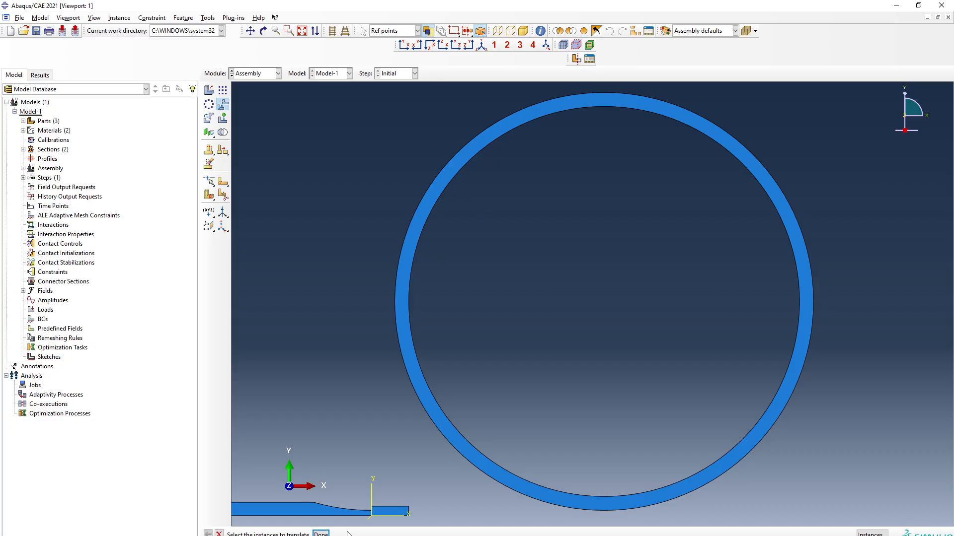
- Translate the Descalar instance by 29 along Y, starting from the origin, and accept its position
click(383, 515)
click(321, 534)
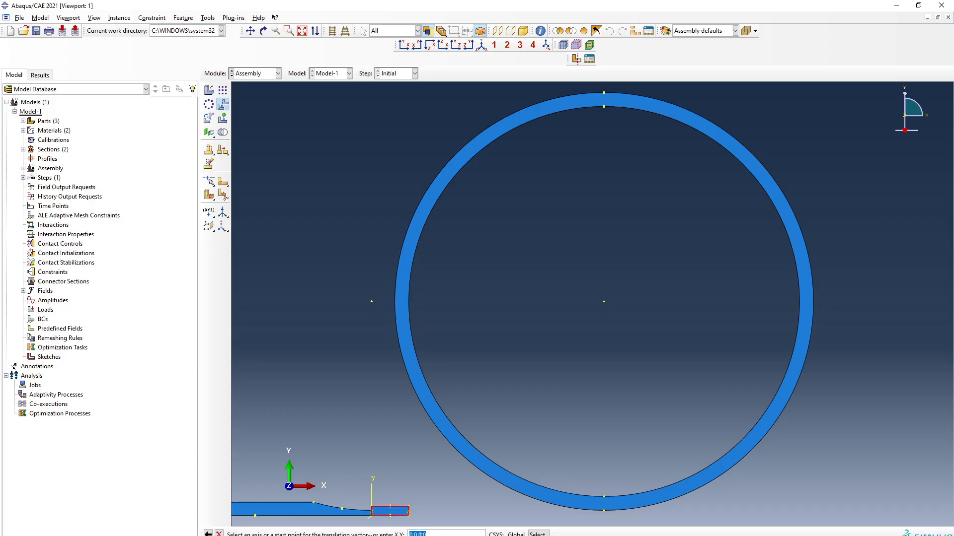
key(Return)
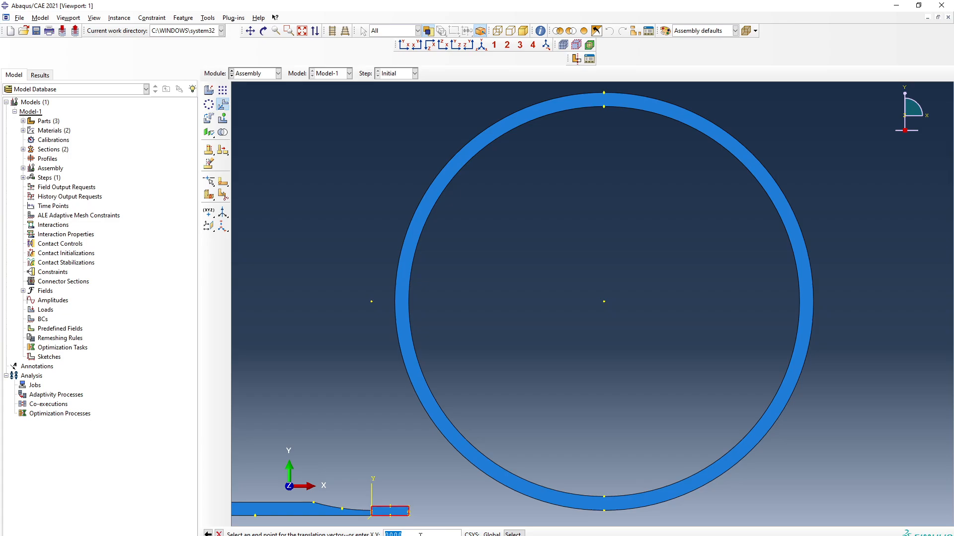
text(0.29)
key(Return)
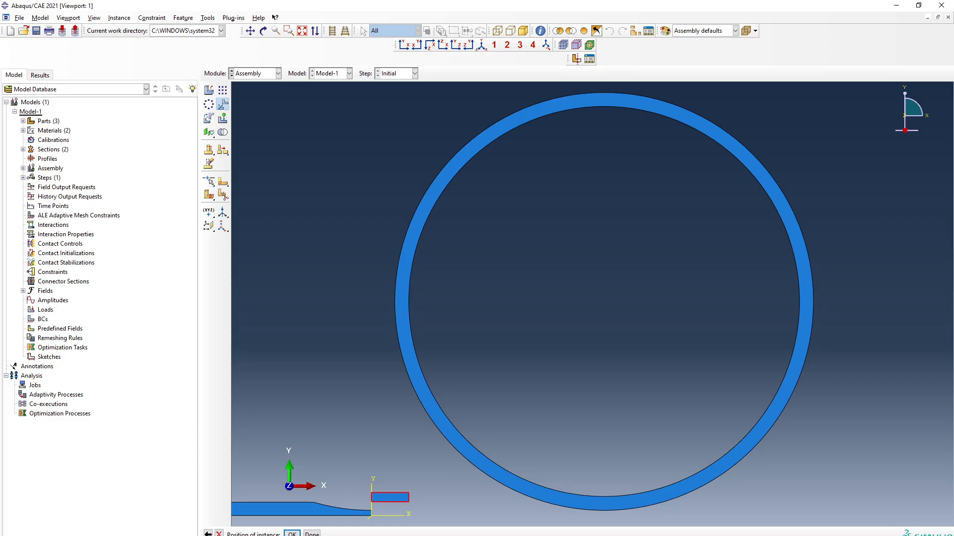
click(292, 533)
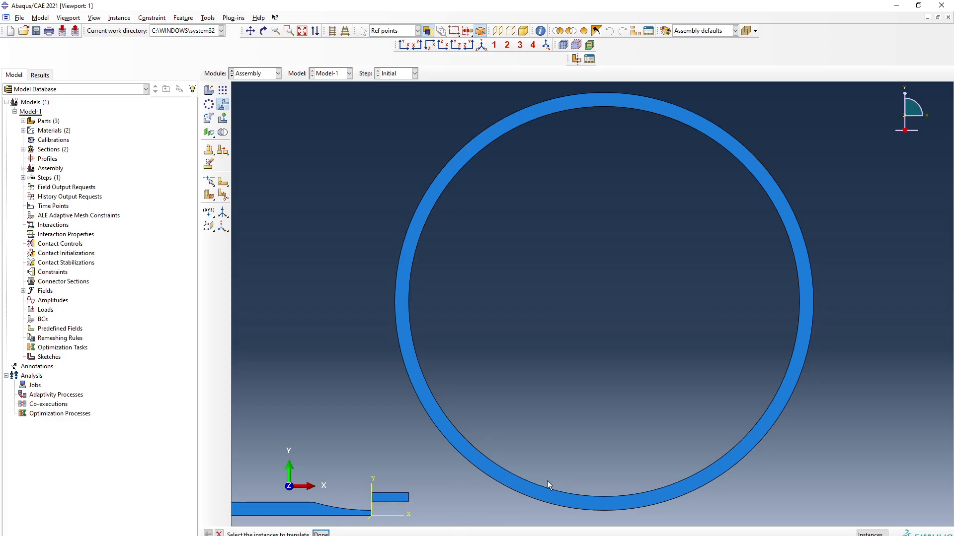
- In the Step module, create Step-1 after Initial with the Dynamic, Temp-disp, Explicit procedure
scroll(551, 482, down, 2)
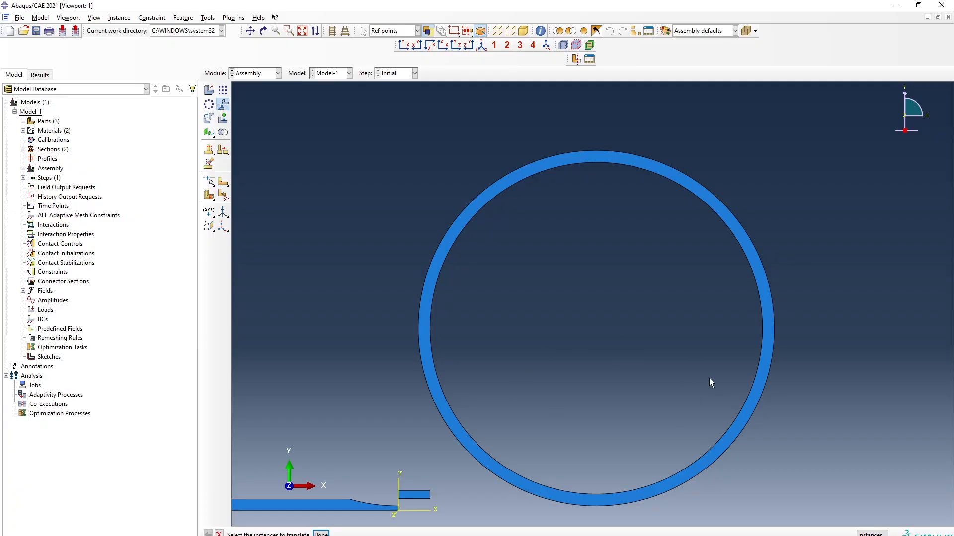
click(258, 74)
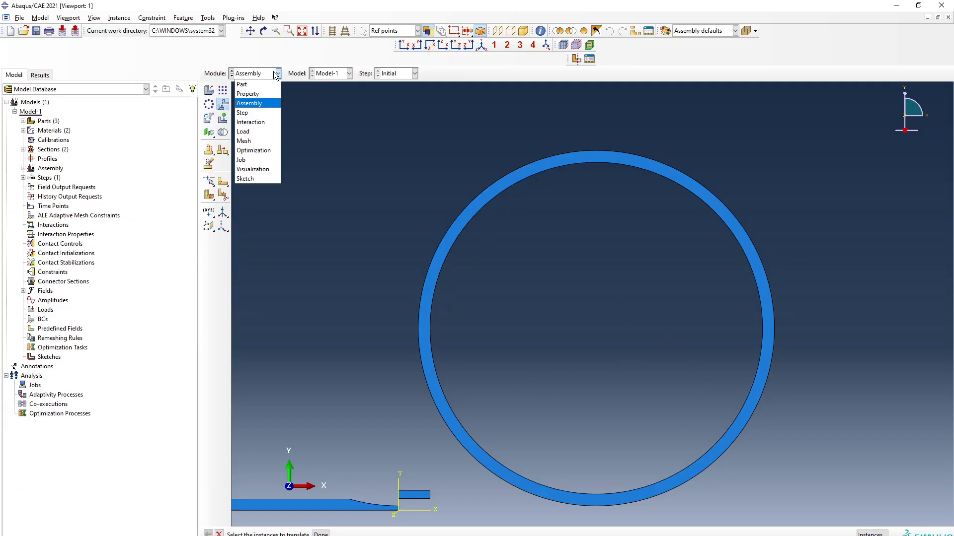
click(261, 113)
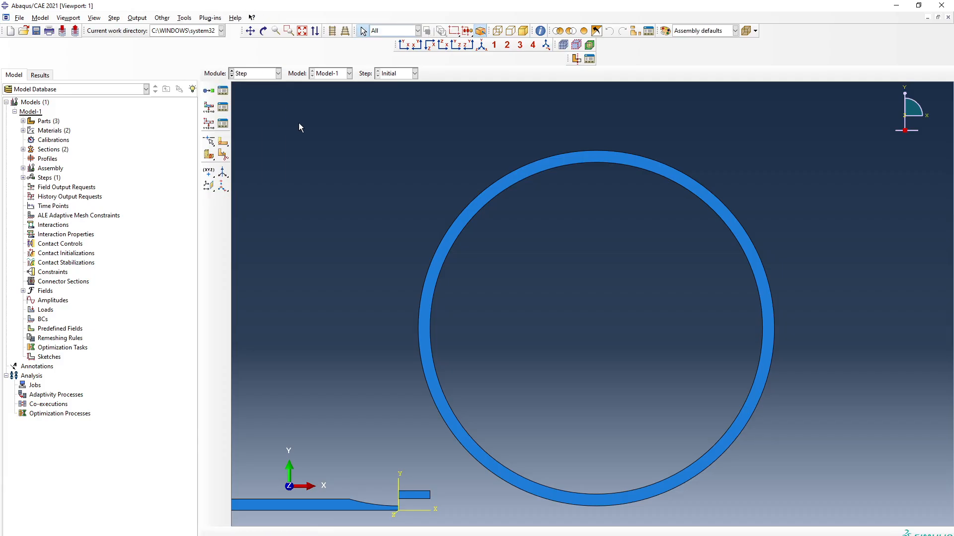
click(228, 92)
drag(721, 214, 347, 214)
click(311, 286)
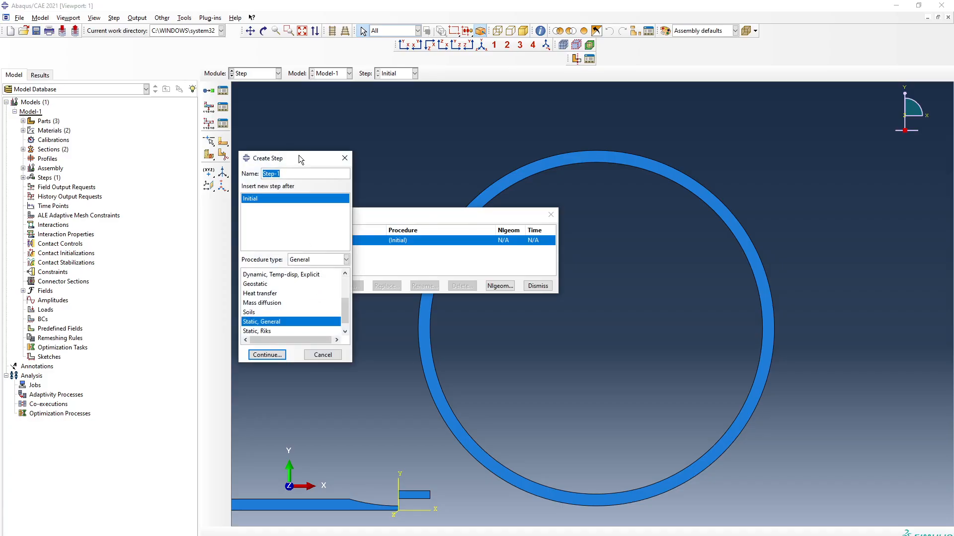
scroll(317, 287, up, 1)
click(306, 284)
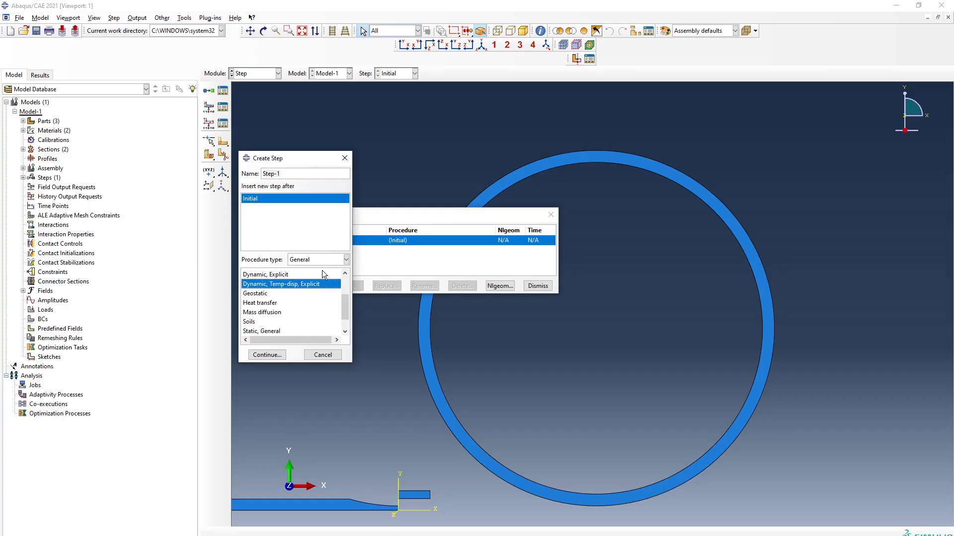
click(274, 355)
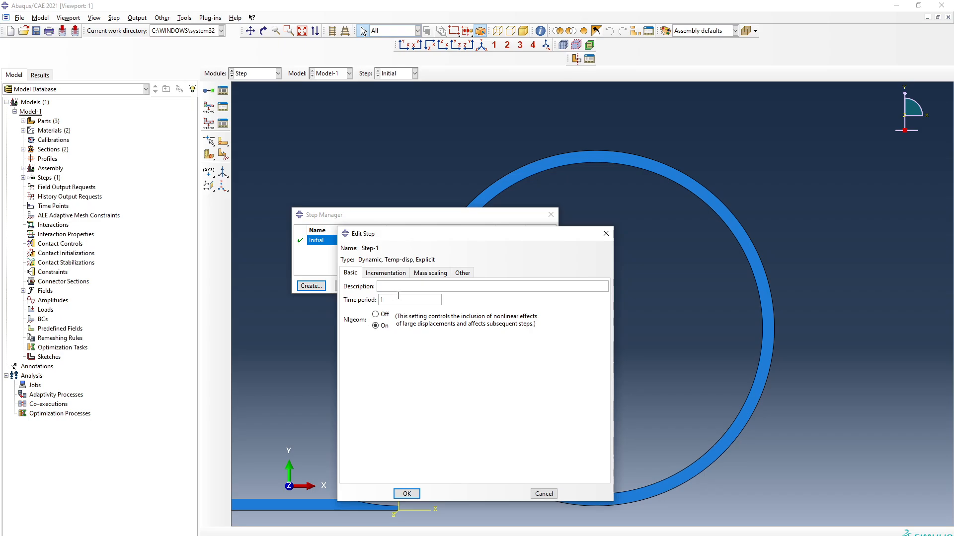
- Set the time period of Step-1 to 3.1, accept the step and close the Step Manager
key(Tab)
text(3)
text(.1)
click(399, 273)
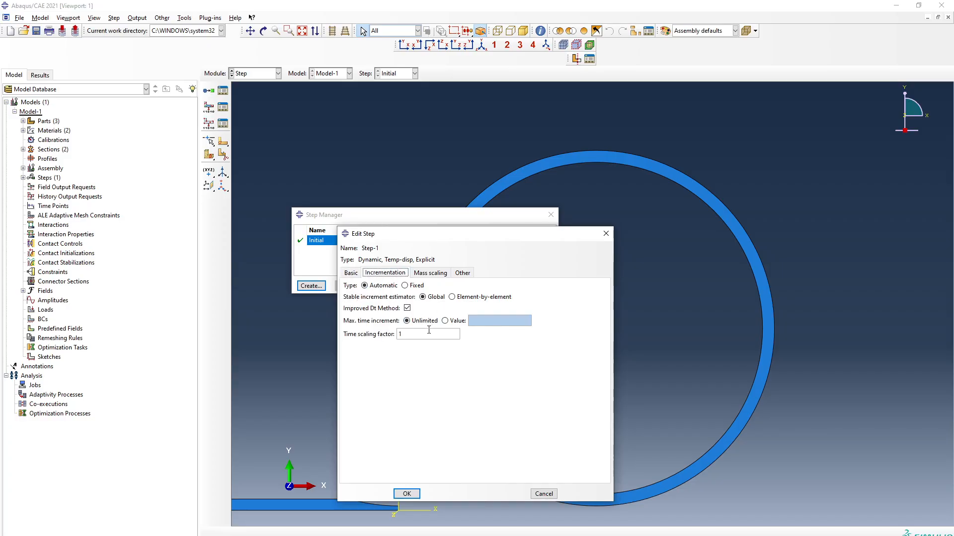
click(355, 275)
click(410, 495)
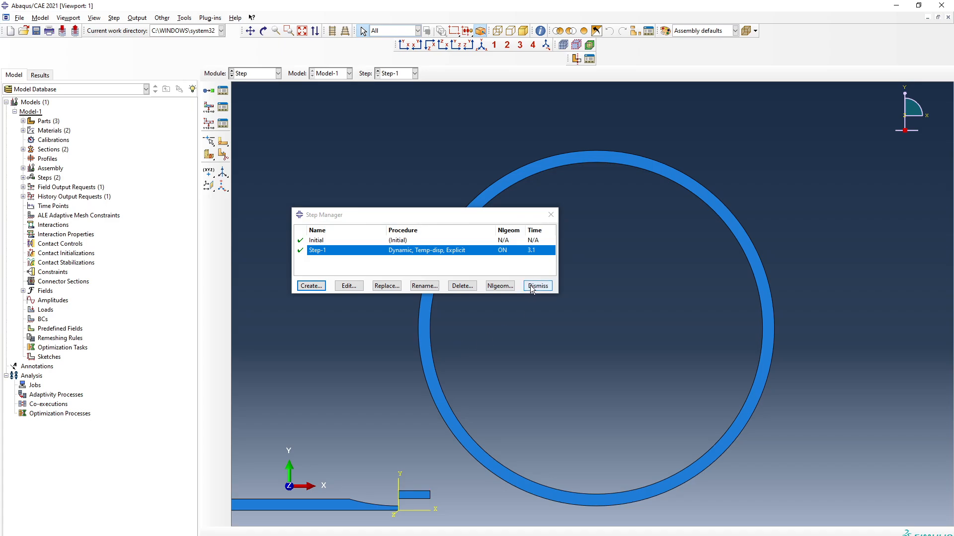
click(538, 286)
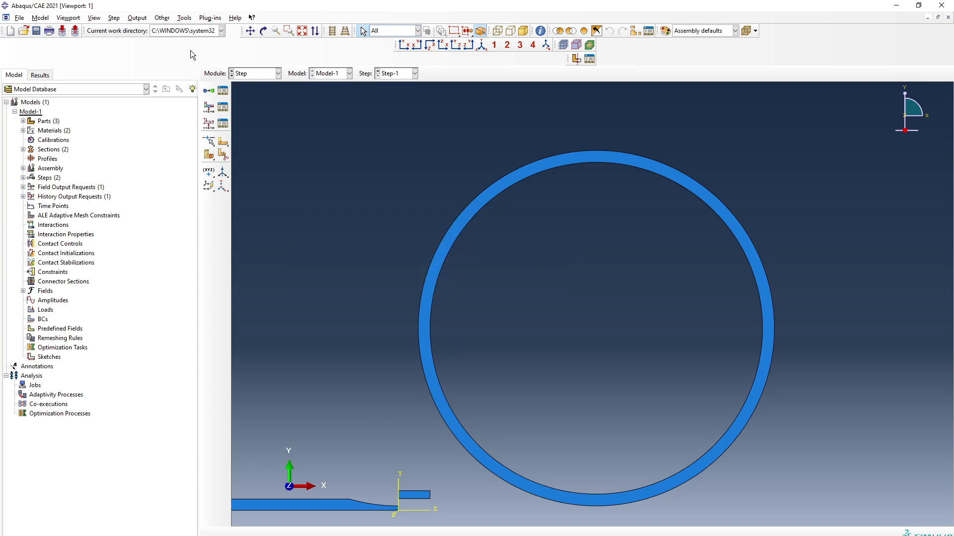
- Edit the field output request F-Output-1 and set its interval count to 310 evenly spaced time intervals
click(138, 18)
mouse_move(163, 28)
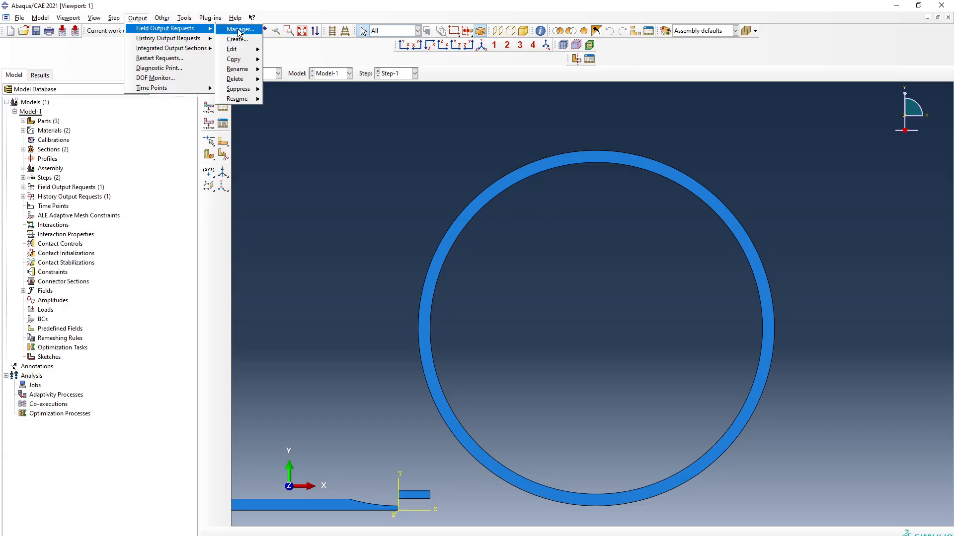
click(230, 38)
click(226, 84)
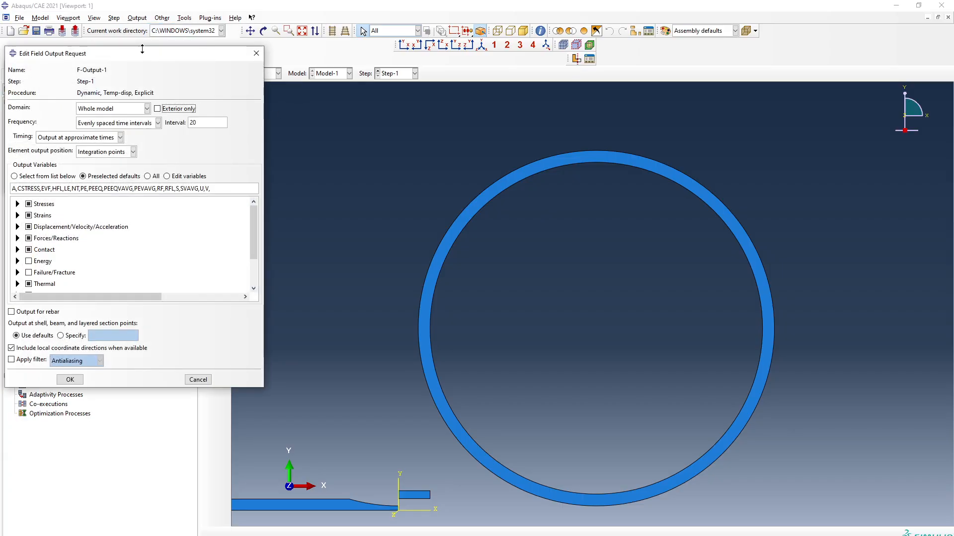
drag(156, 60, 433, 53)
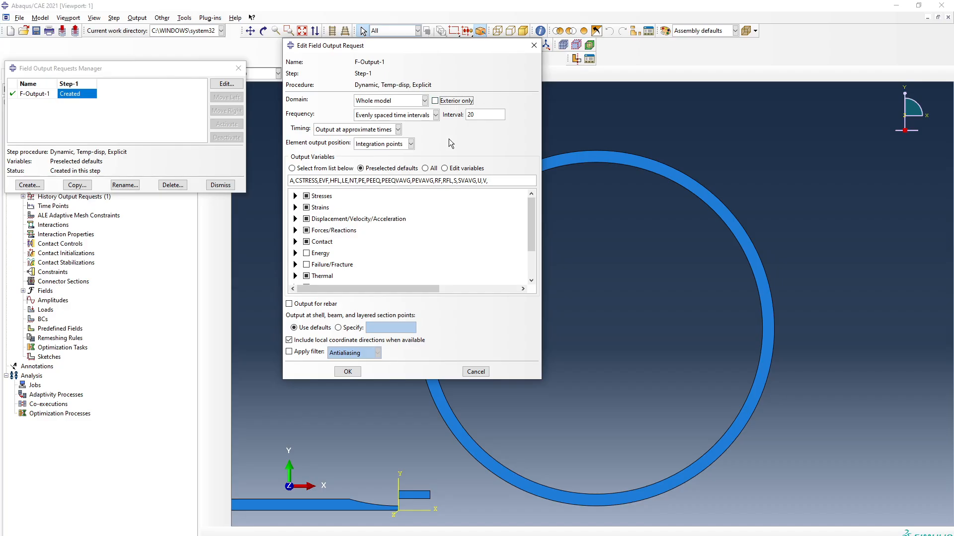
click(492, 114)
text(0)
double_click(471, 115)
text(310)
- Review the Contact and remaining output variables, then accept the field output request with the preselected defaults and close its manager
click(295, 242)
scroll(368, 260, down, 2)
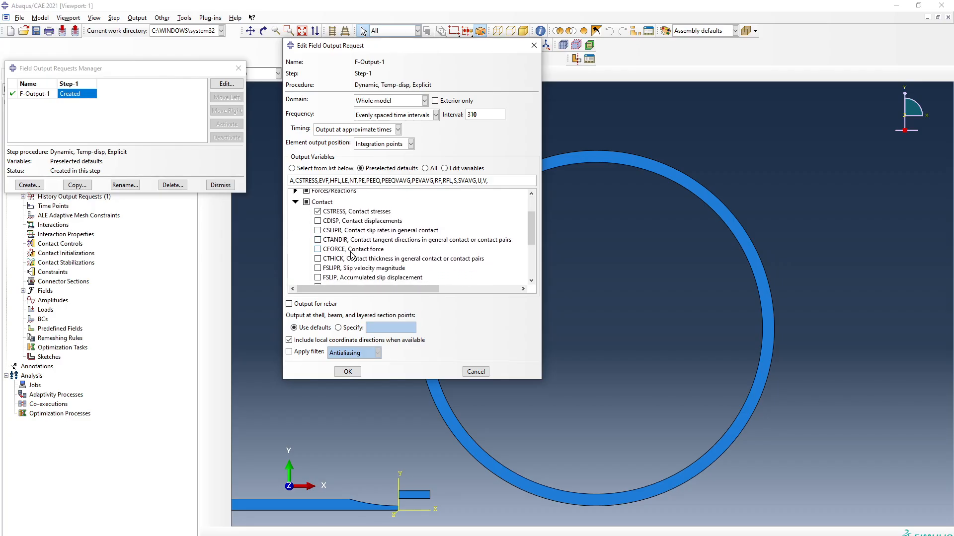
scroll(347, 258, down, 1)
scroll(346, 259, up, 1)
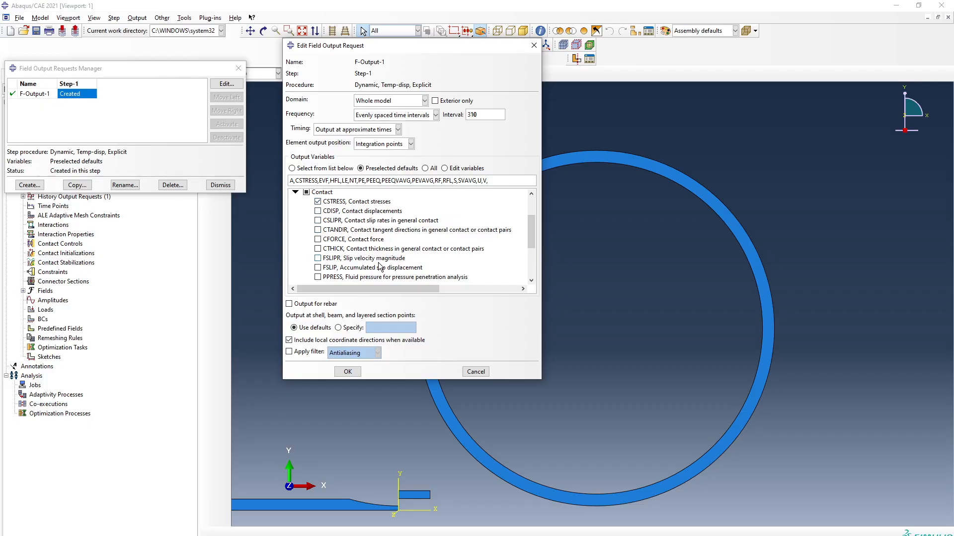
scroll(392, 263, down, 3)
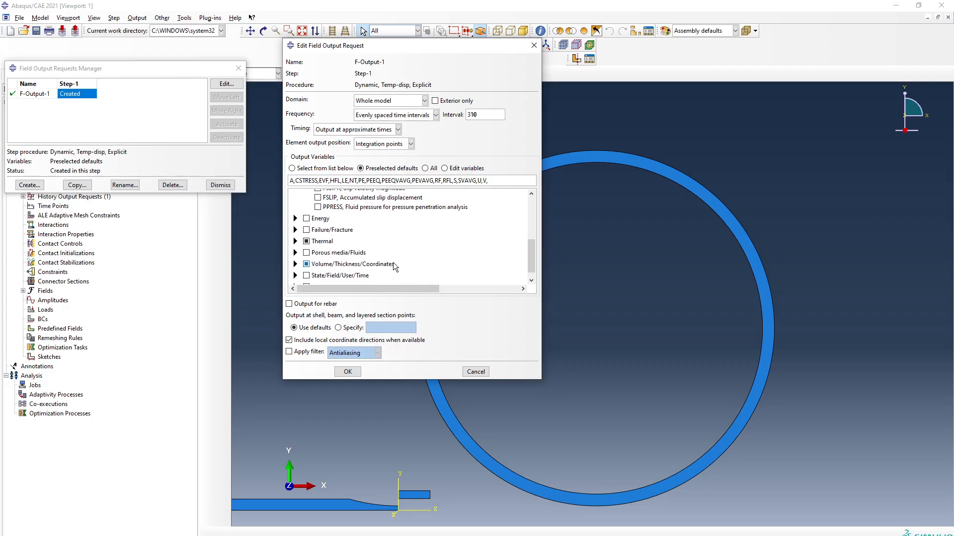
click(346, 372)
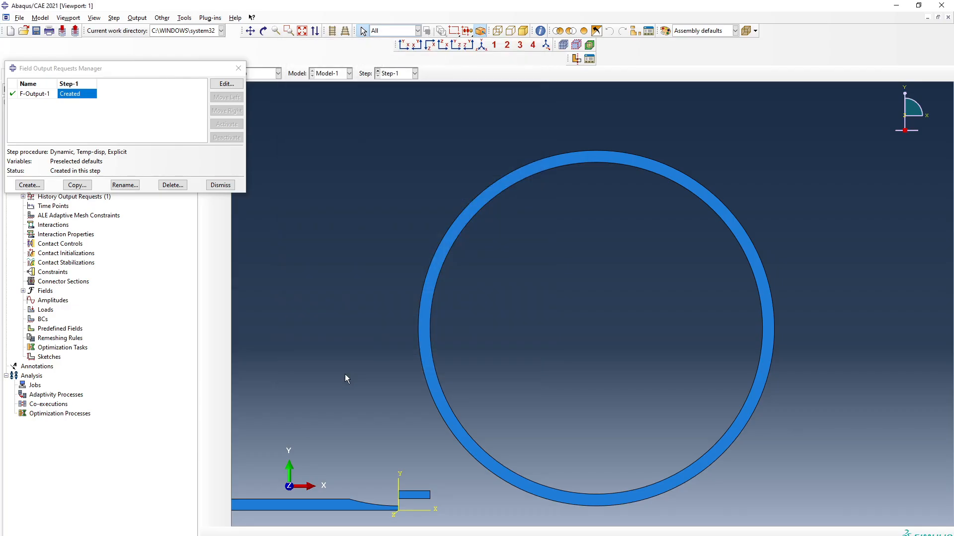
click(220, 185)
- Switch to the Interaction module
click(278, 73)
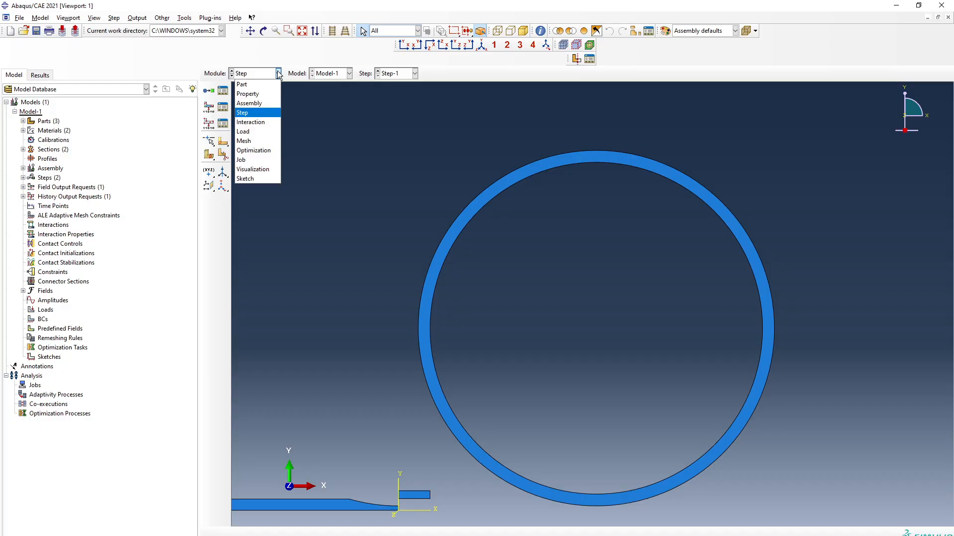
click(263, 121)
scroll(418, 247, up, 2)
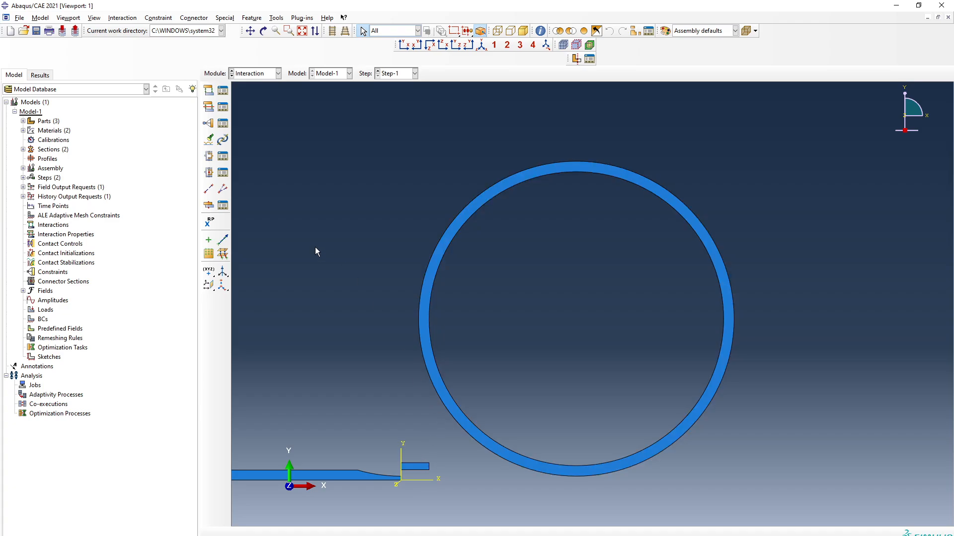
click(158, 17)
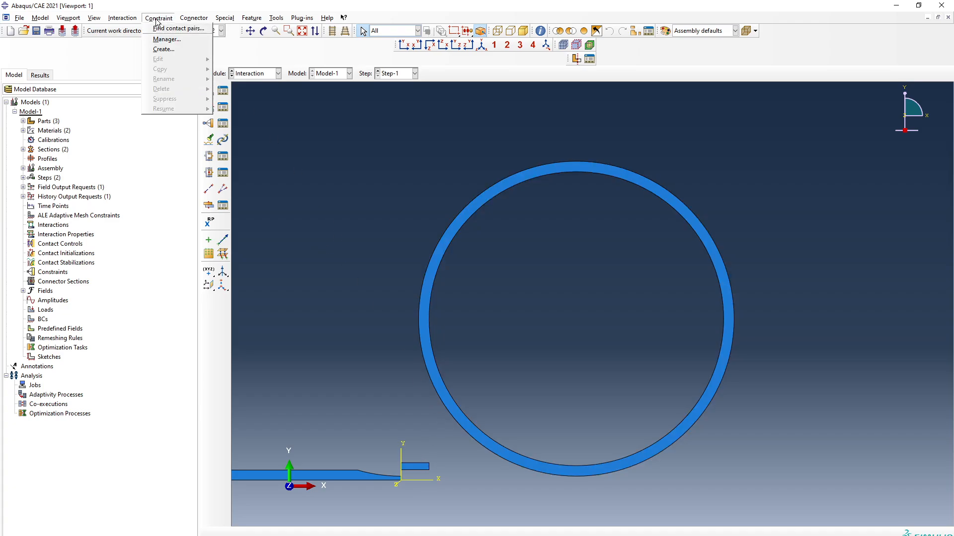
click(164, 50)
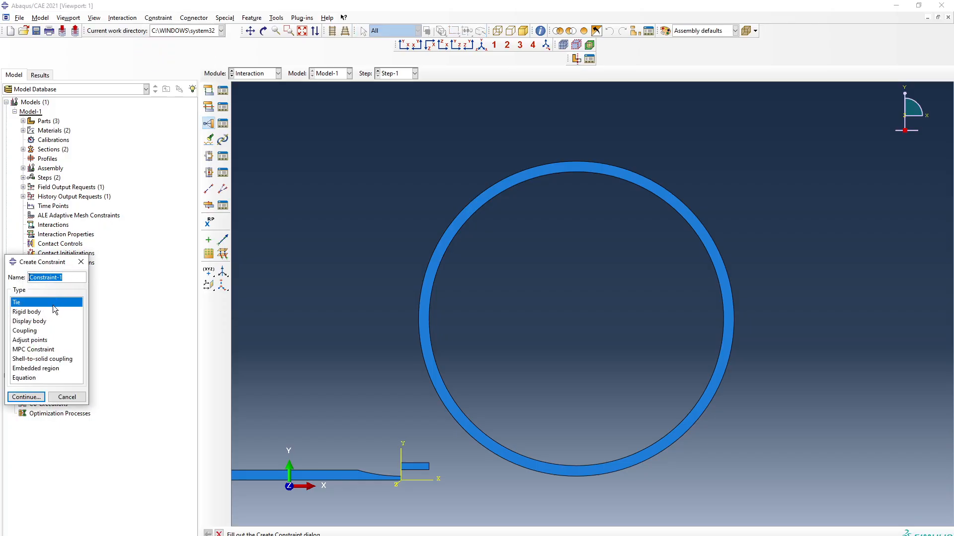
click(40, 312)
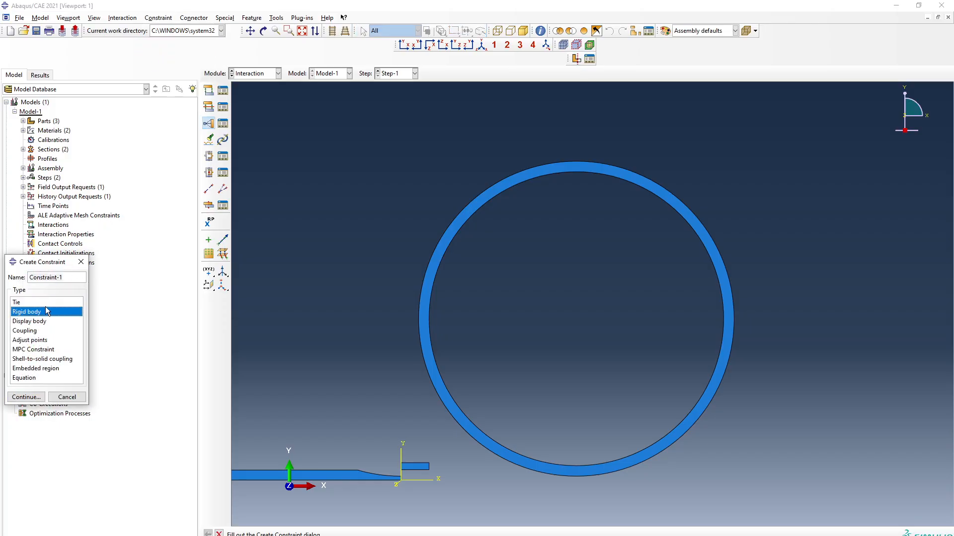
double_click(65, 277)
text(Roll_Rigid)
click(26, 397)
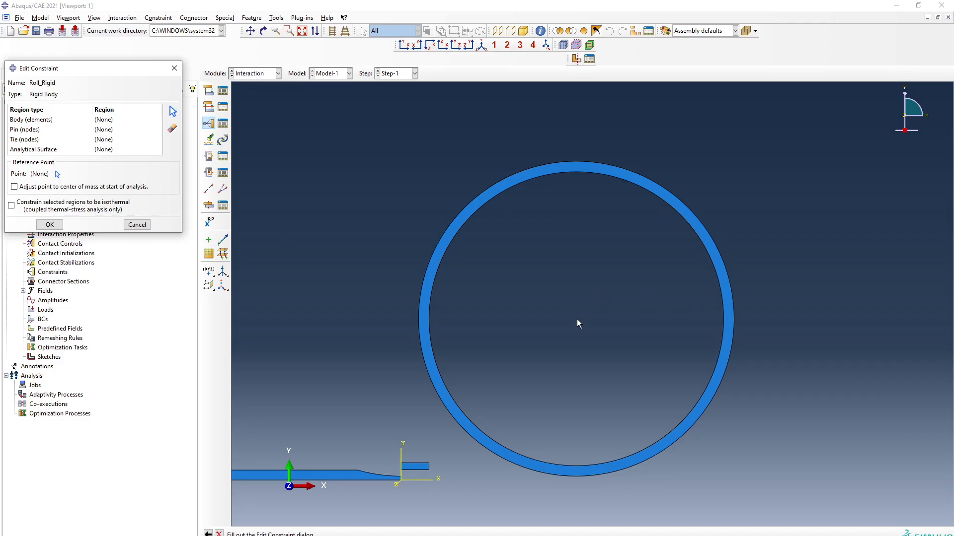
- Create a reference point at the centre of the Roll ring
click(277, 18)
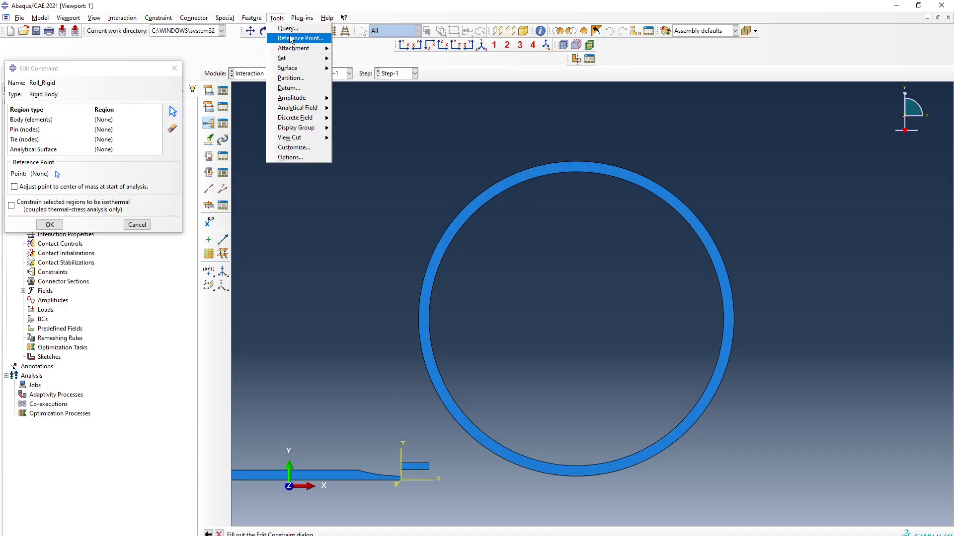
click(291, 38)
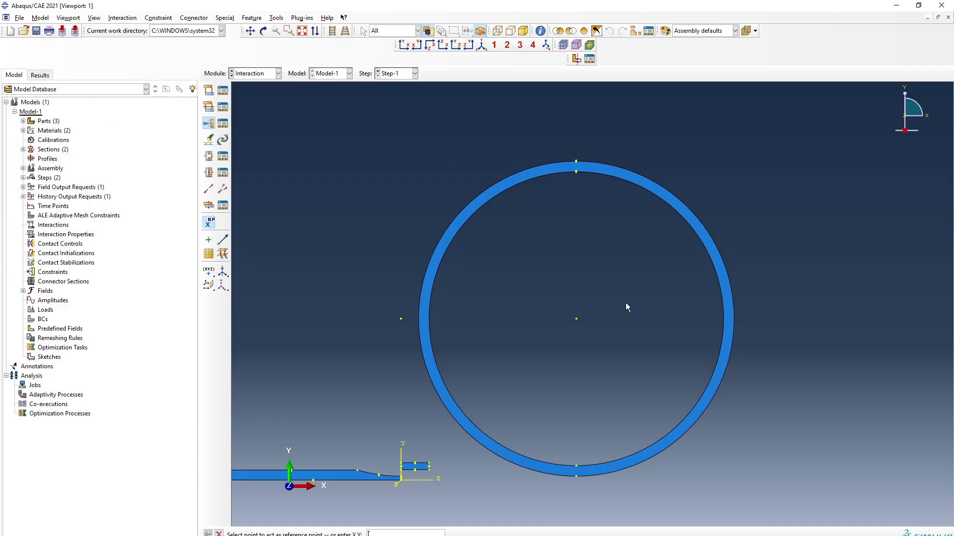
click(576, 319)
- Start a rigid body constraint named Rigid_Roll and assign the whole Roll ring as its Body (elements) region
click(158, 17)
click(172, 49)
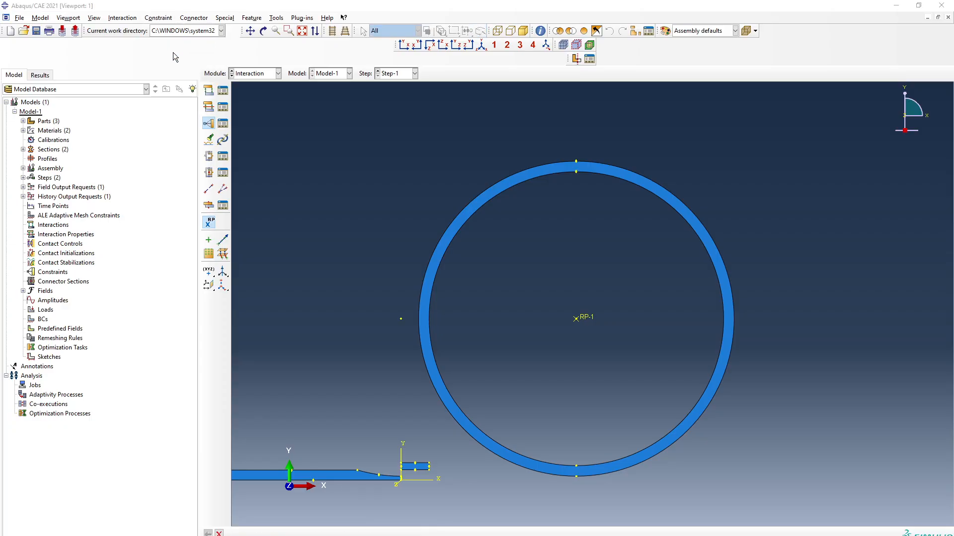
text(R)
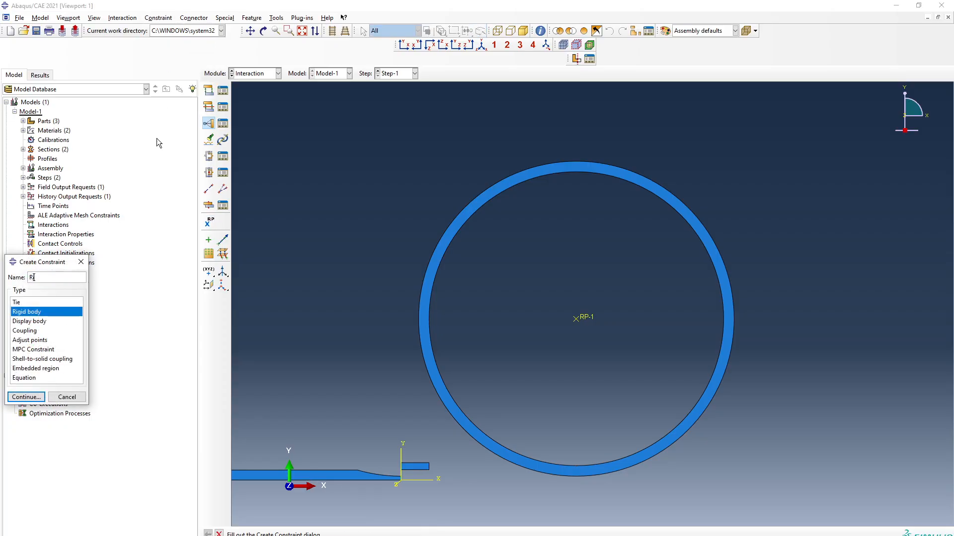
text(igid_Roll)
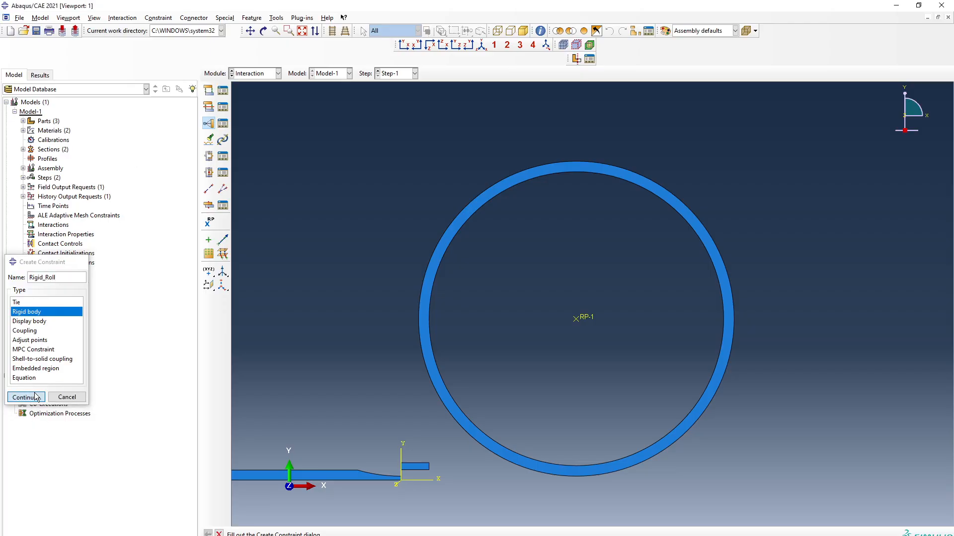
click(26, 397)
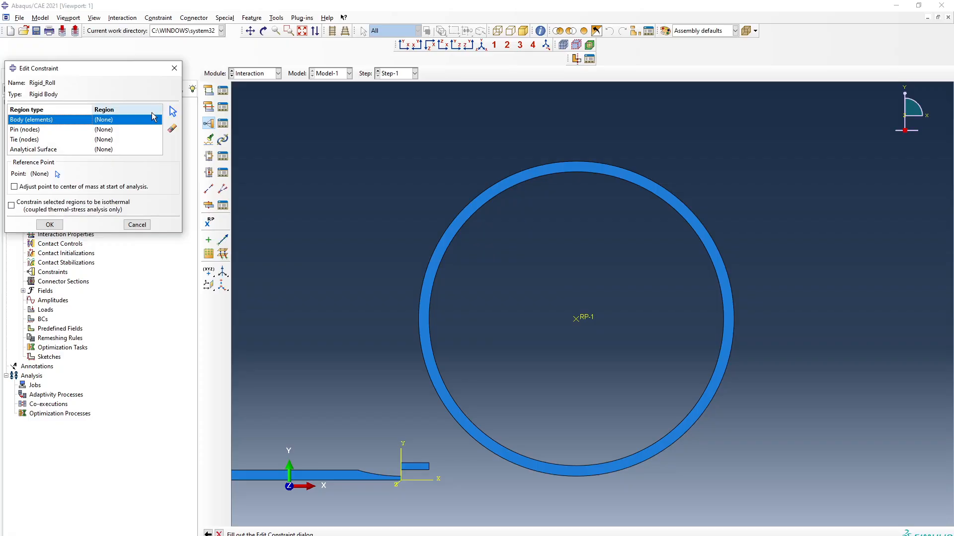
click(174, 112)
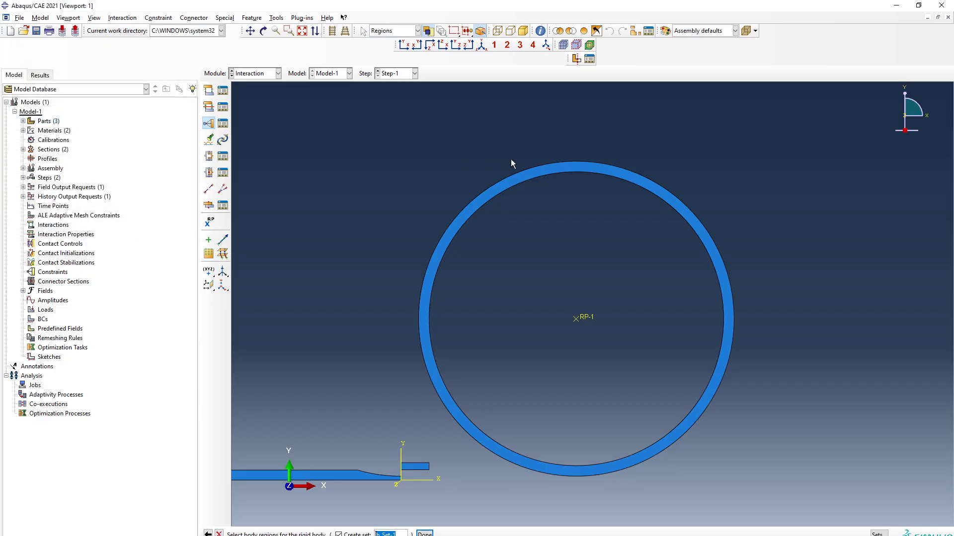
click(508, 181)
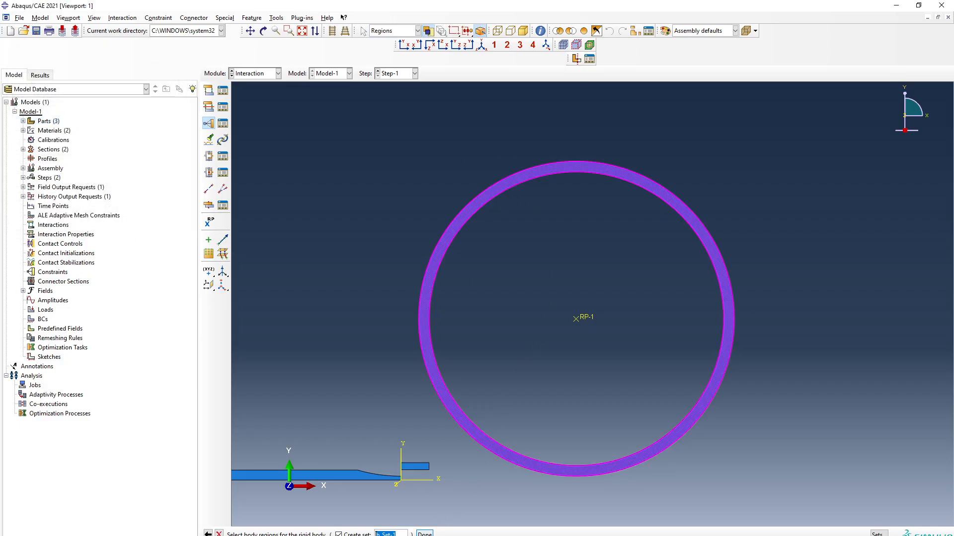
click(424, 534)
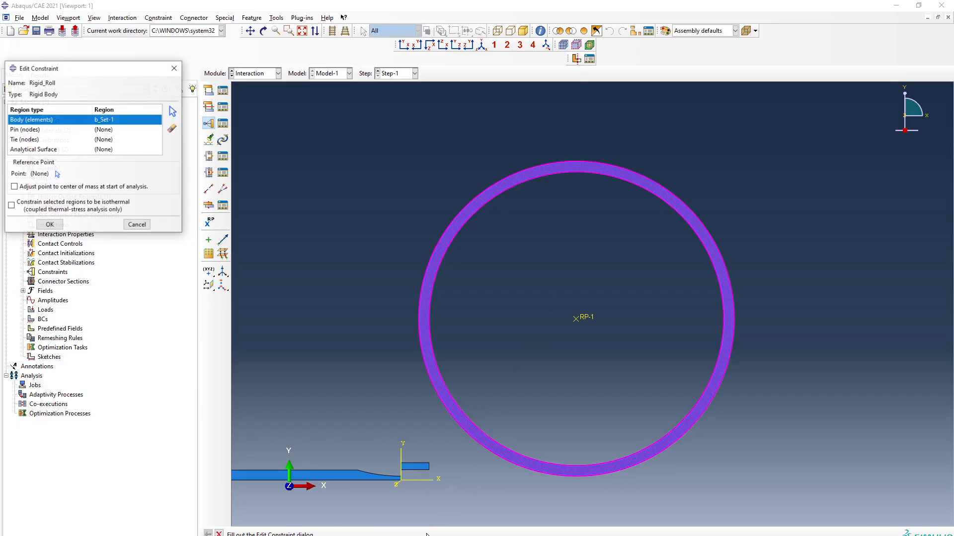
- Set the point at the Roll ring's centre as the rigid body's reference point and accept the constraint
click(58, 175)
click(590, 323)
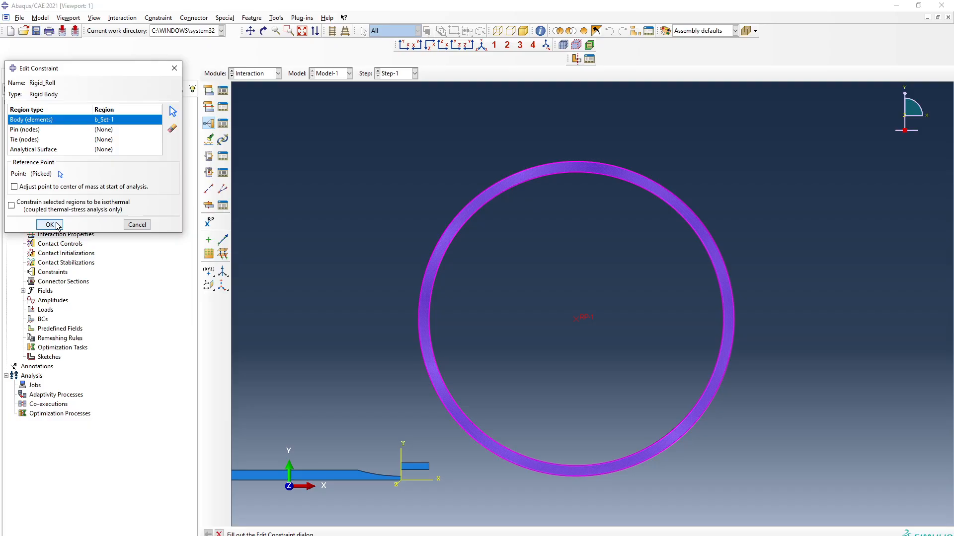
click(50, 225)
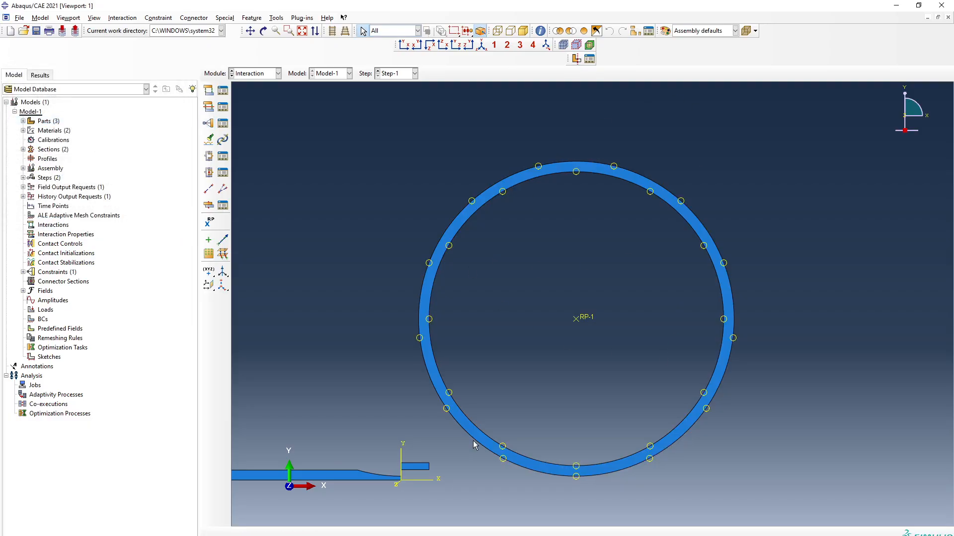
- Create a reference point at the midpoint of the upper edge of the small descaler rectangle
click(251, 18)
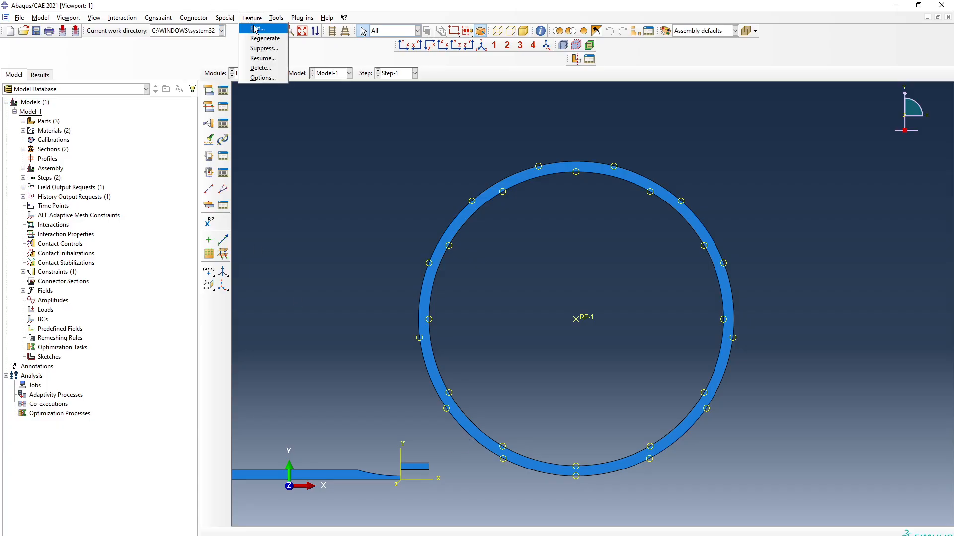
mouse_move(276, 19)
click(300, 39)
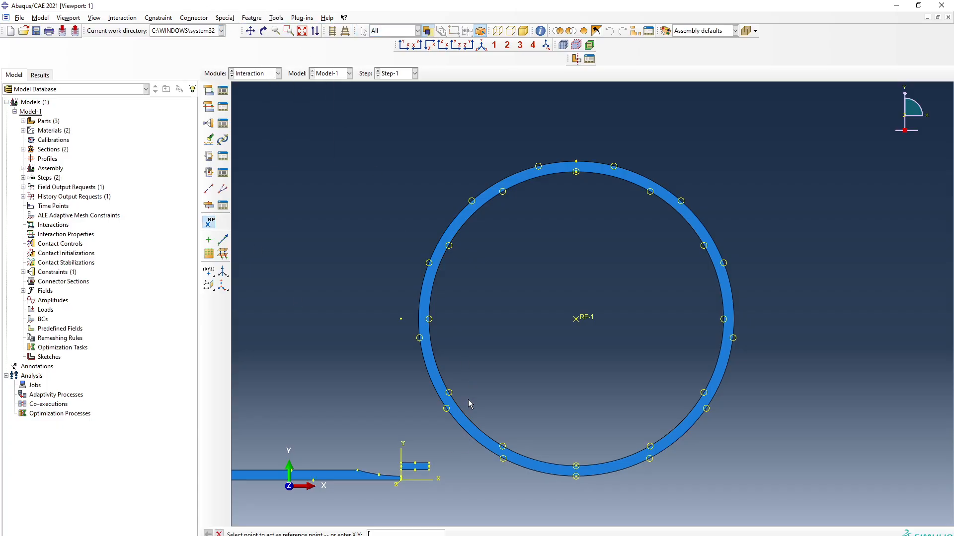
click(415, 463)
- Start a new rigid body constraint named Rigid_Descalar
click(161, 19)
click(164, 50)
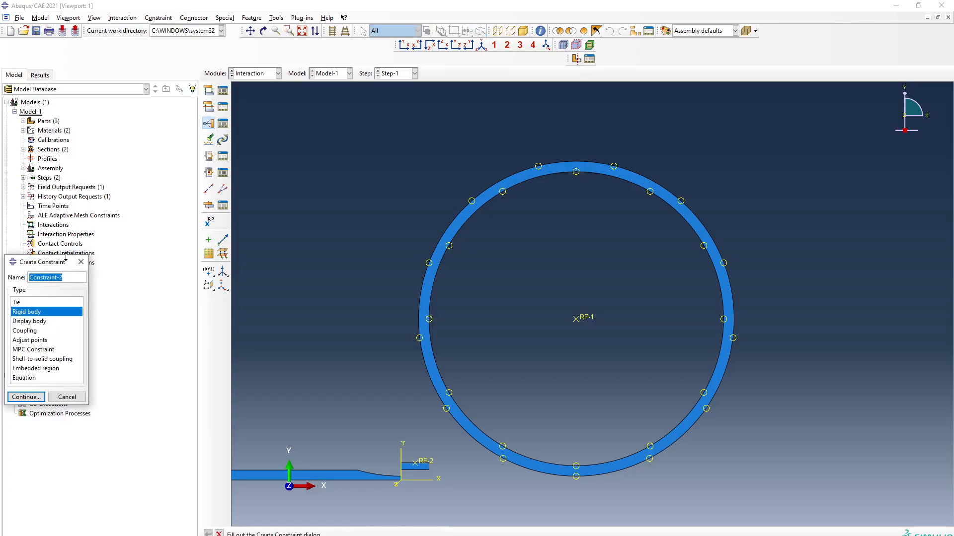
text(Ri)
text(di)
text(id)
text(_Descalar)
click(26, 397)
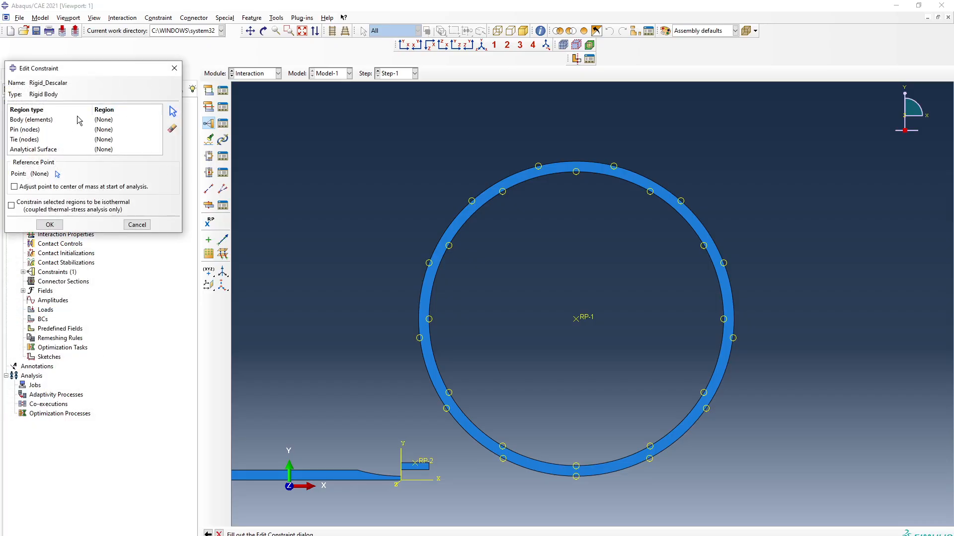
- Assign the small descaler rectangle as the Body (elements) region, use RP-2 as its reference point, and accept the constraint
click(79, 121)
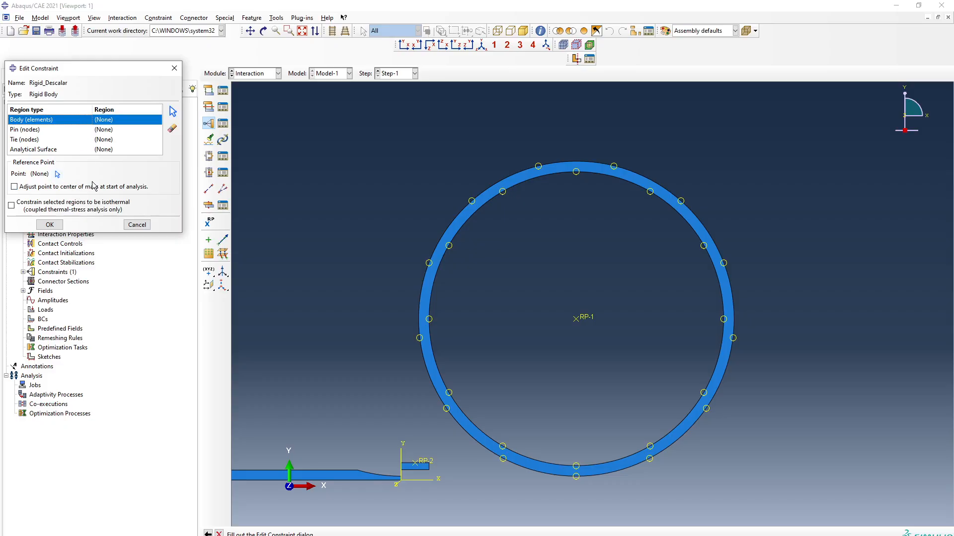
click(174, 113)
click(318, 472)
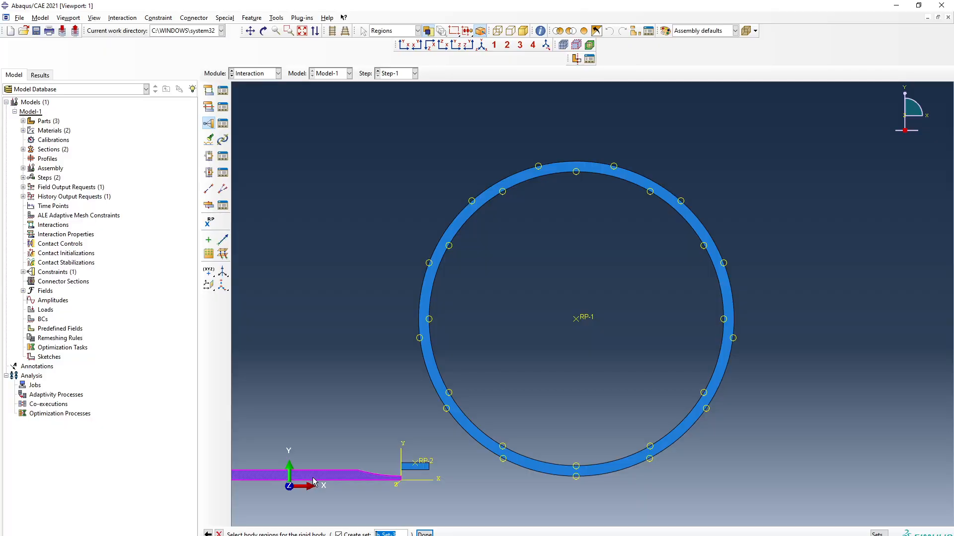
click(414, 466)
click(425, 533)
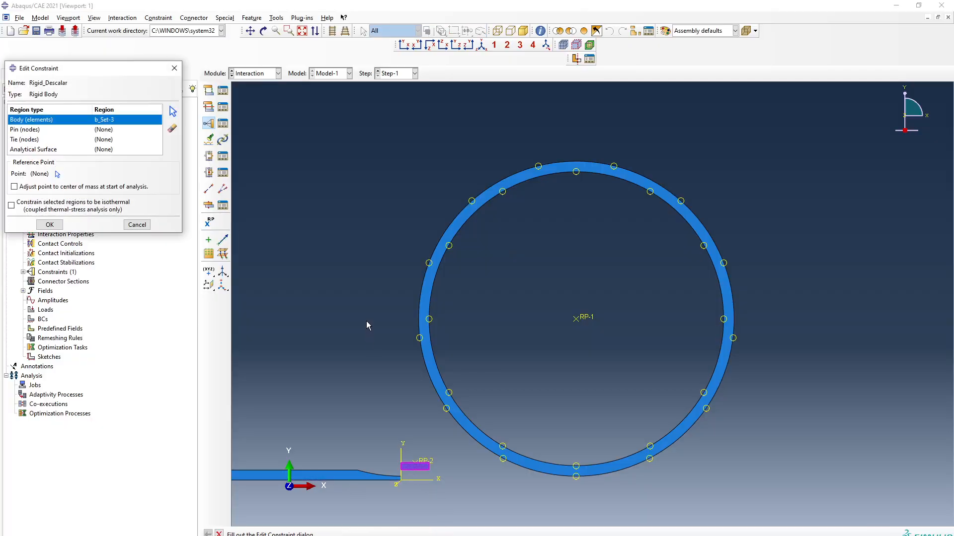
click(57, 174)
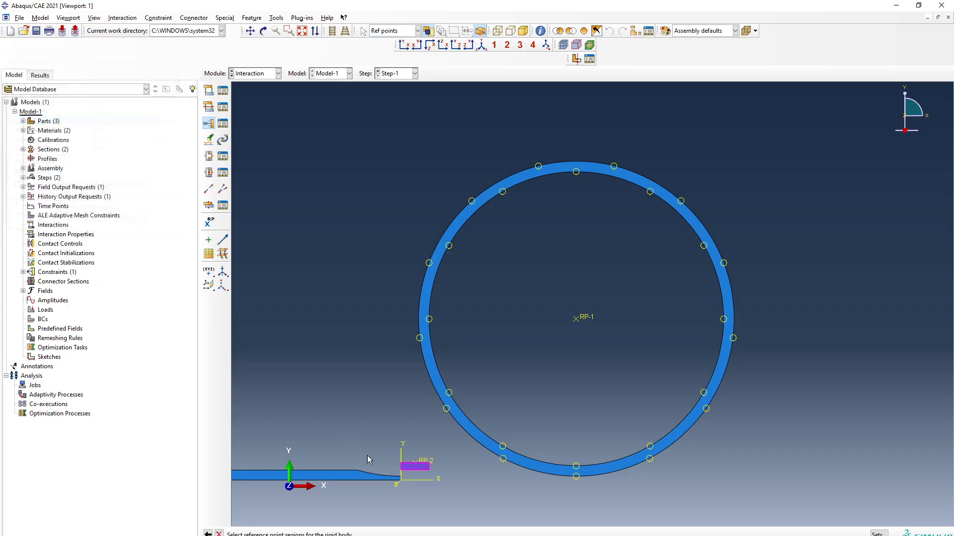
click(430, 467)
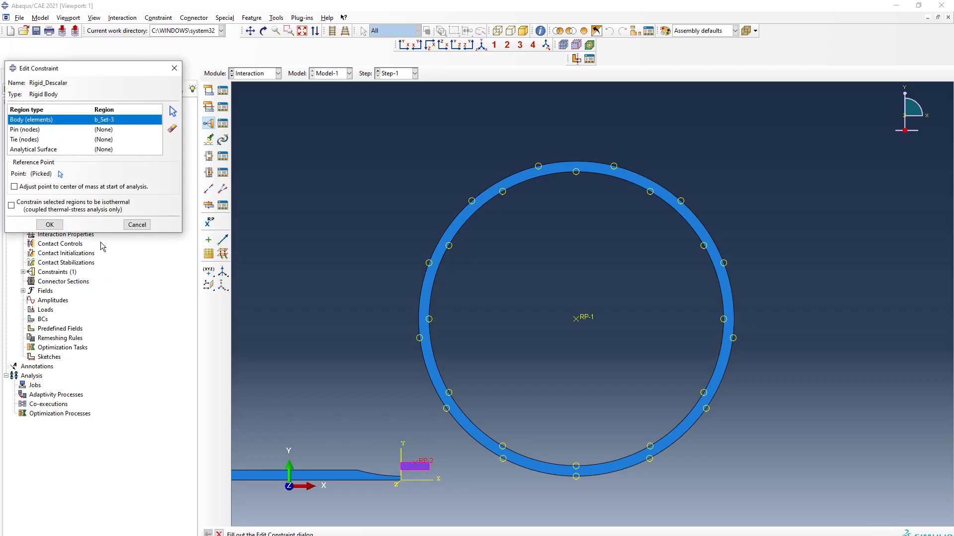
click(61, 227)
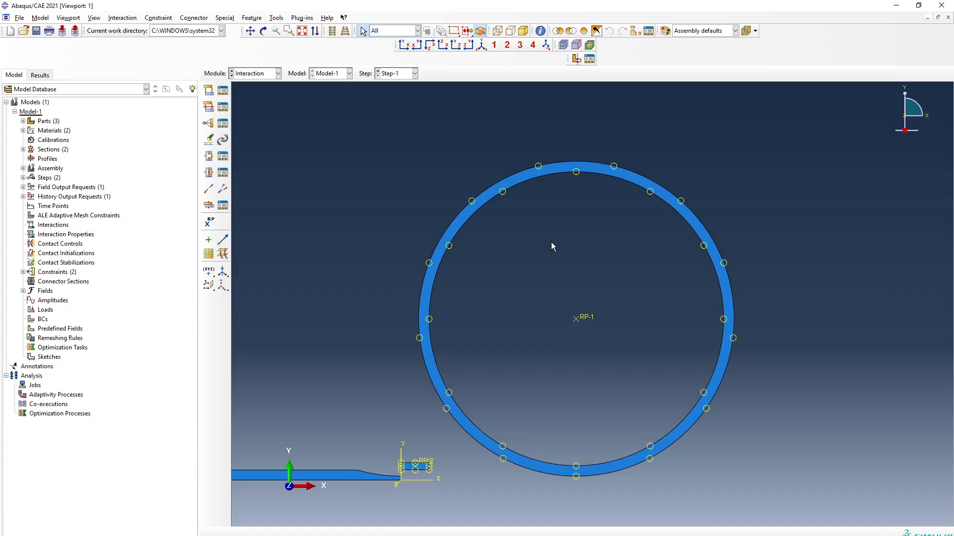
- Open the attributes of Model-1 for editing and set the absolute zero temperature to -273
click(35, 113)
right_click(36, 116)
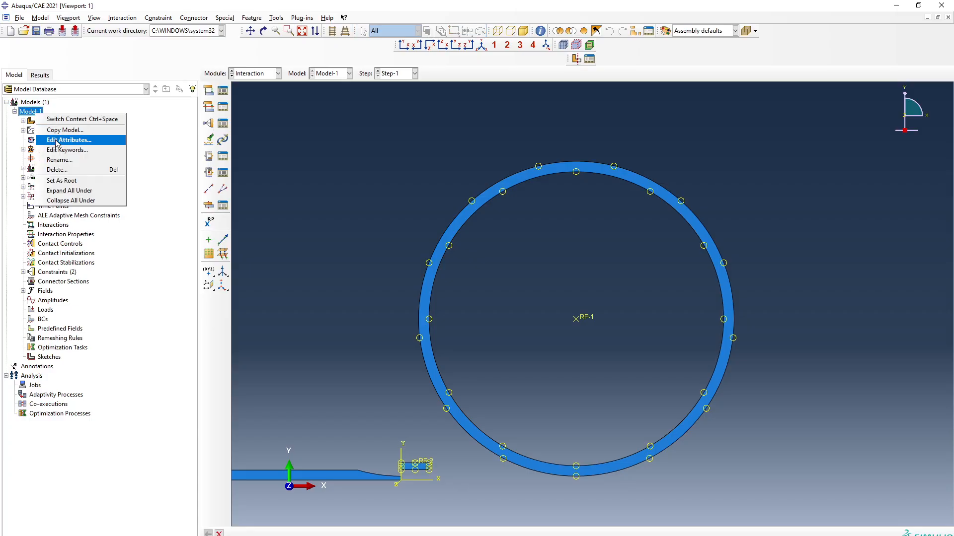
click(74, 137)
drag(658, 58, 241, 109)
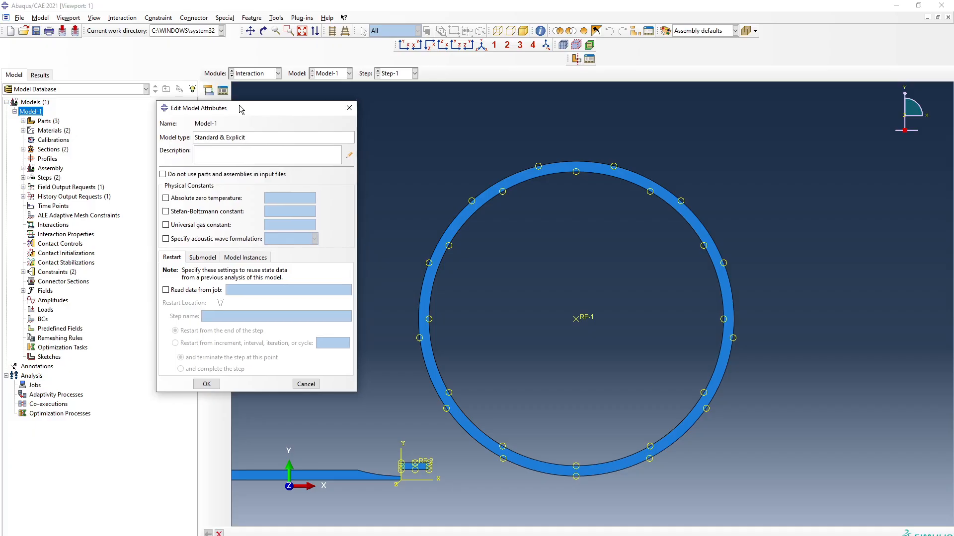
click(185, 198)
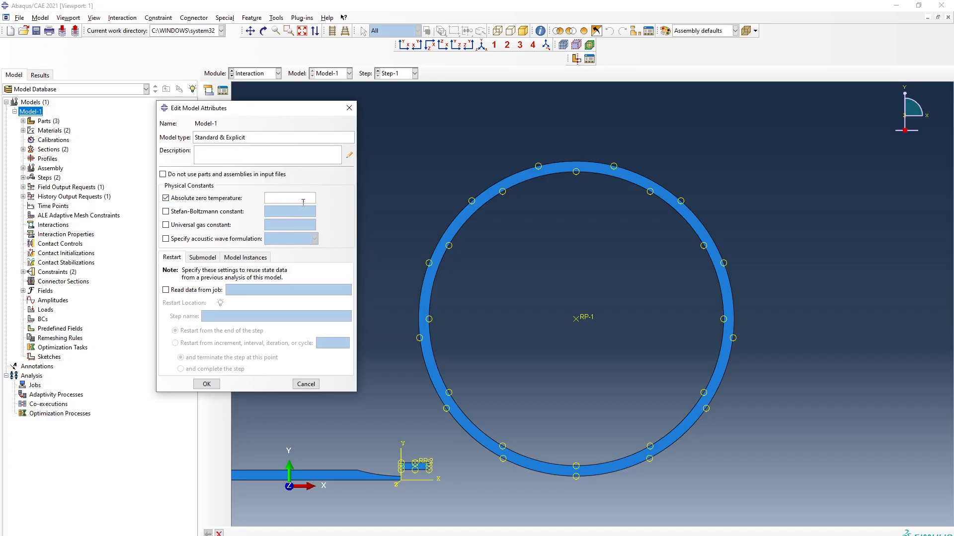
text(-273)
- Enable the Stefan-Boltzmann constant, set it to 5.670374419E-11, and accept the model attributes
click(166, 212)
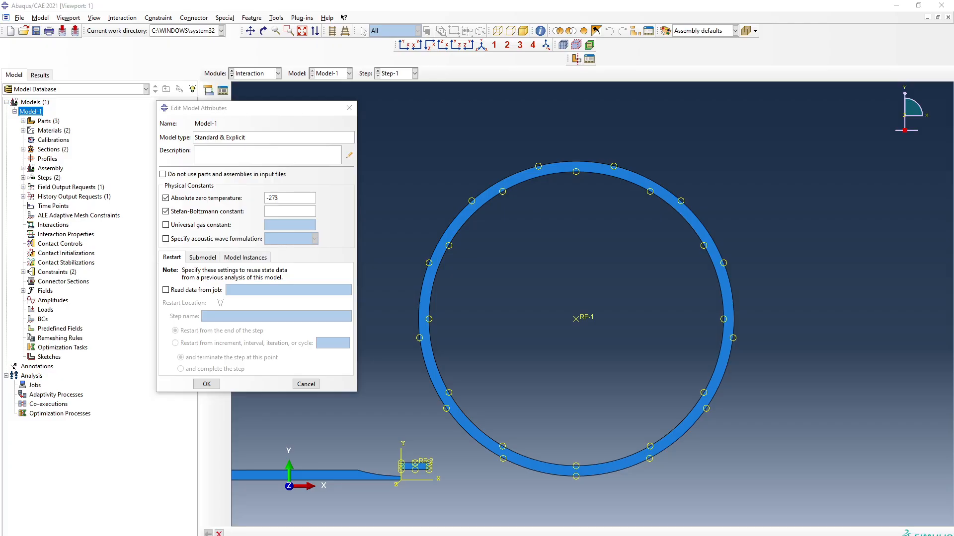
click(277, 213)
text(5.670374419)
text(E)
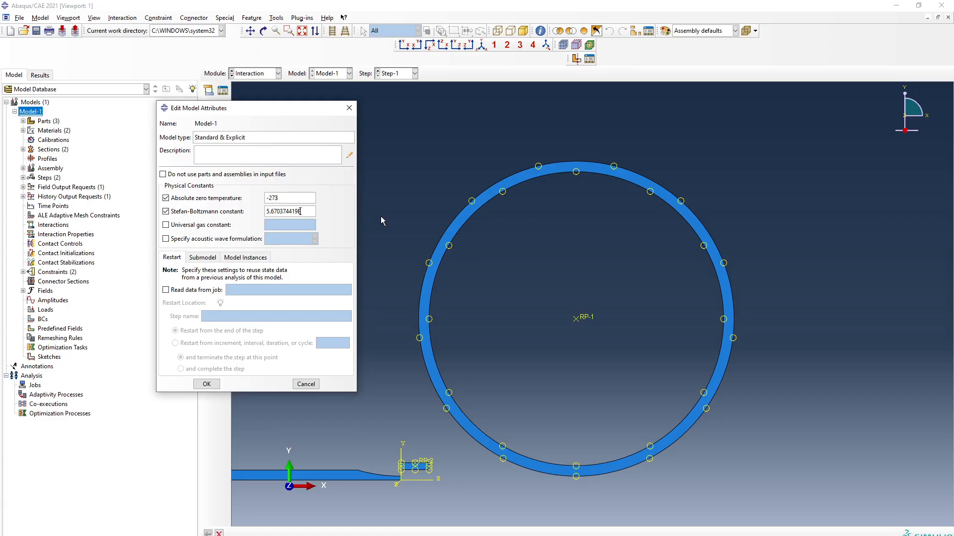
text(-11)
click(207, 384)
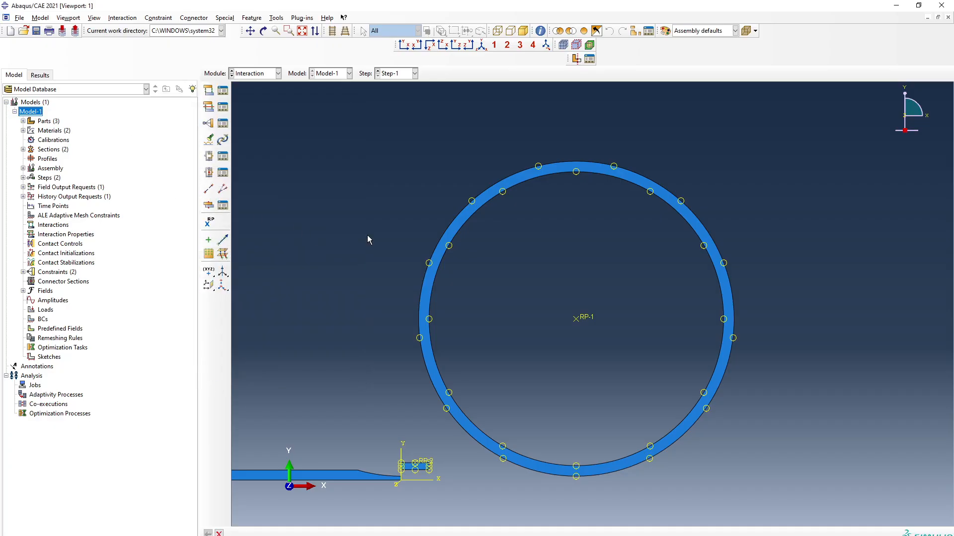
- Create an interaction property of type Contact named Stock_Roll
scroll(588, 286, down, 1)
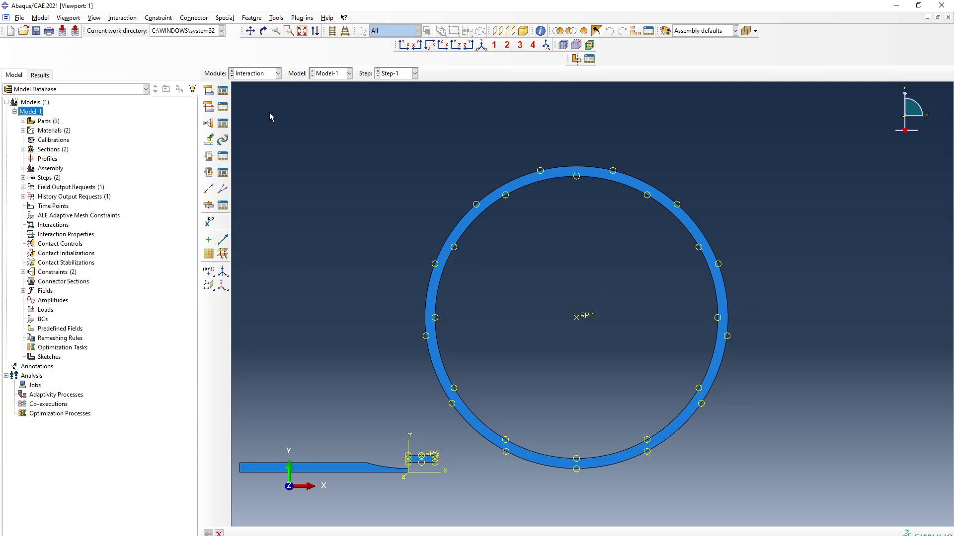
click(223, 108)
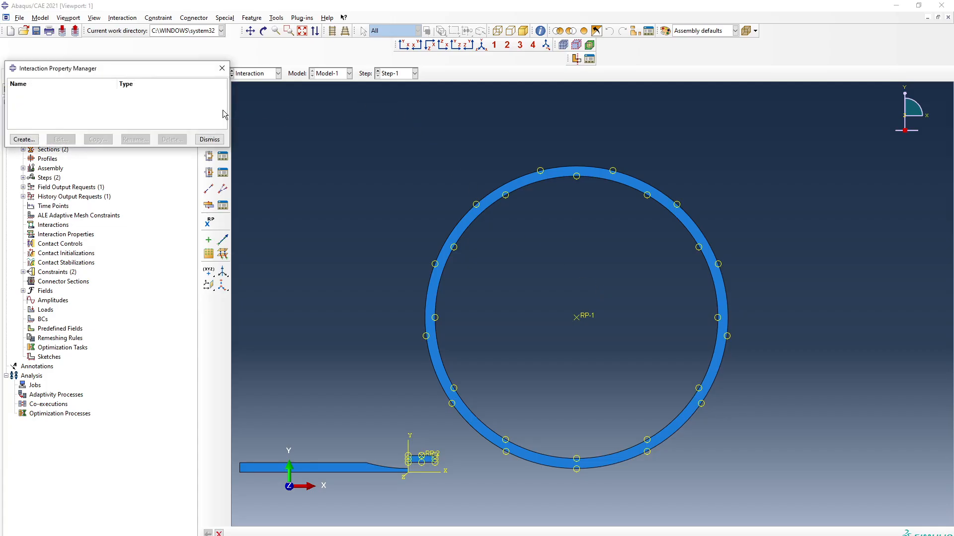
click(23, 139)
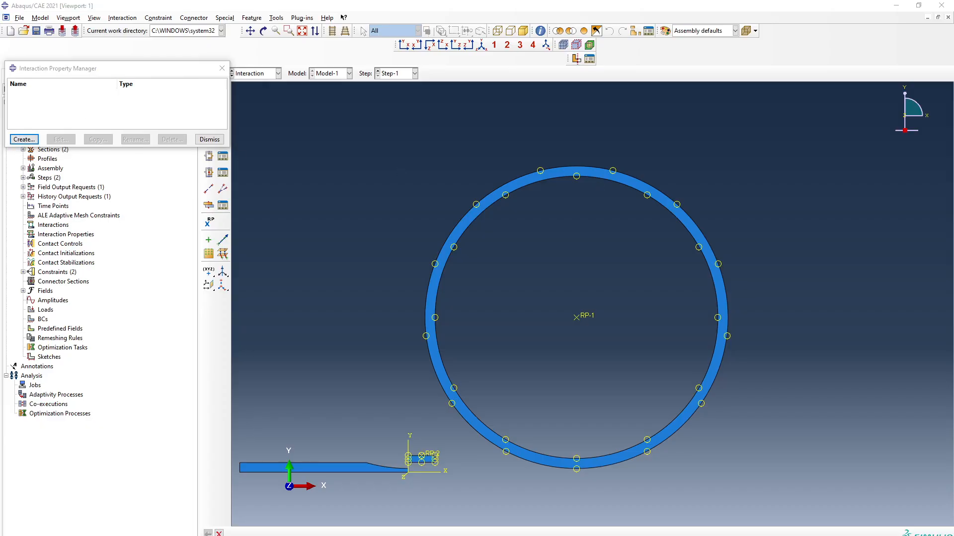
drag(944, 164, 354, 162)
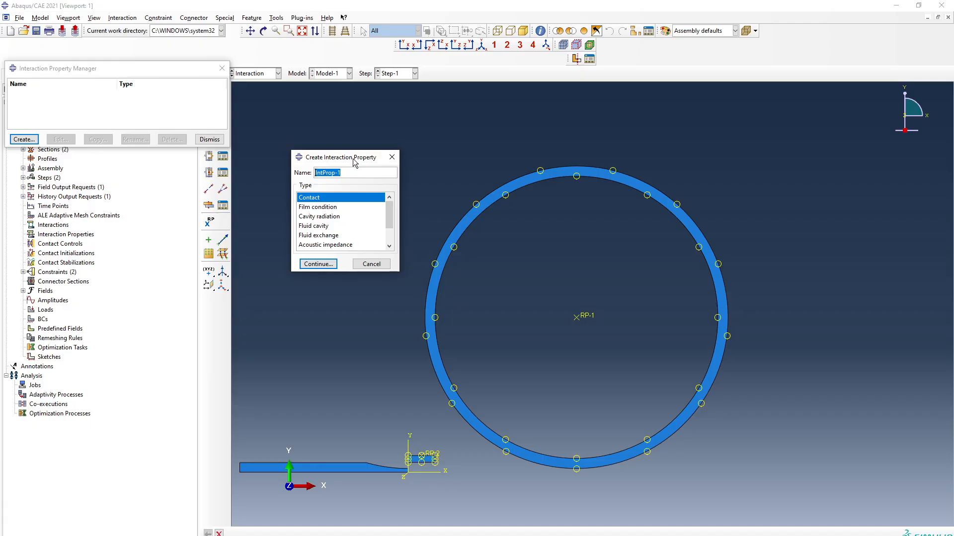
text(Stock_ Rol)
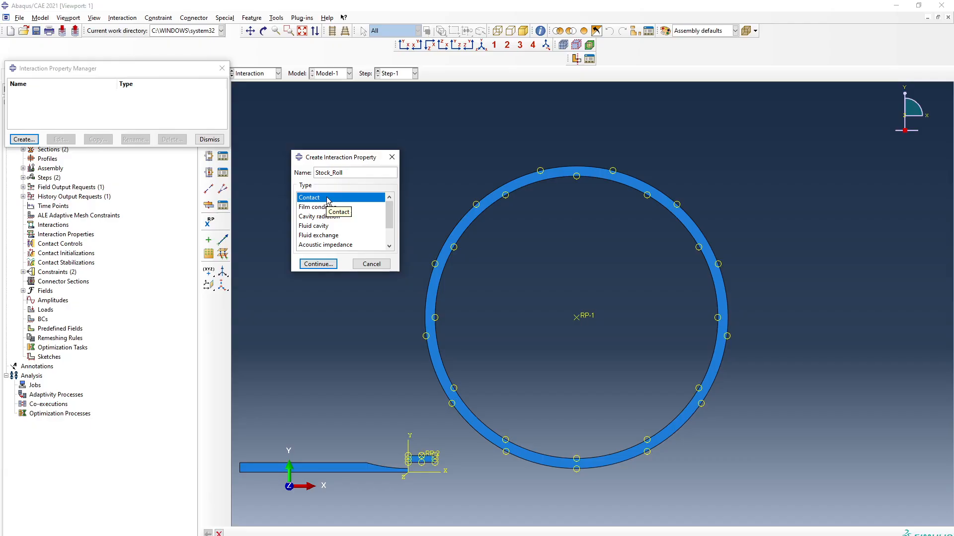
click(329, 265)
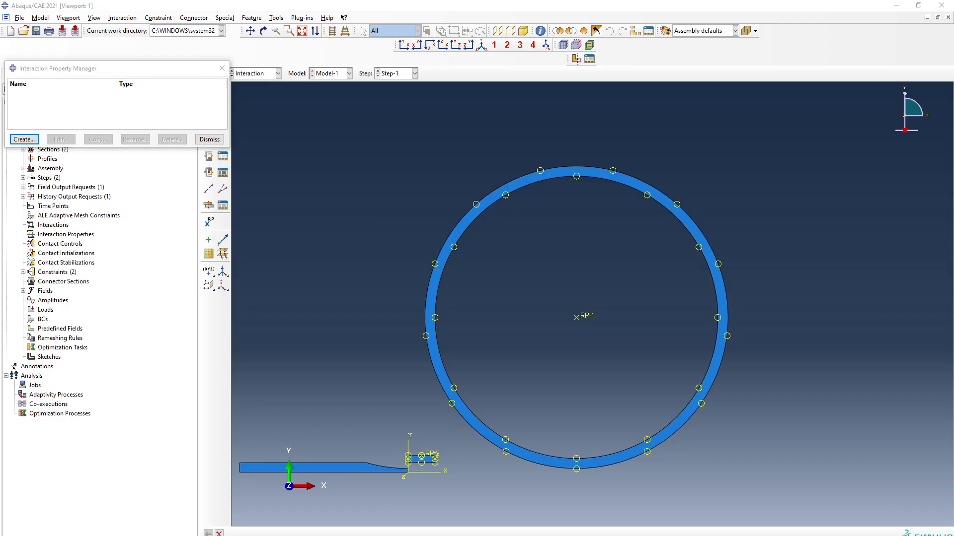
- Add Normal Behavior to the Stock_Roll contact property with the default "Hard" Contact settings
drag(462, 80, 302, 64)
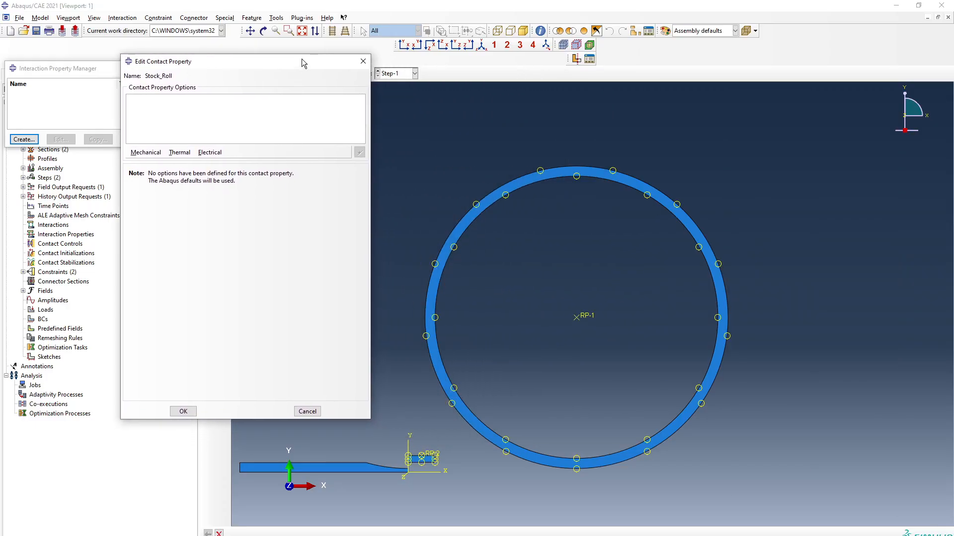
click(145, 153)
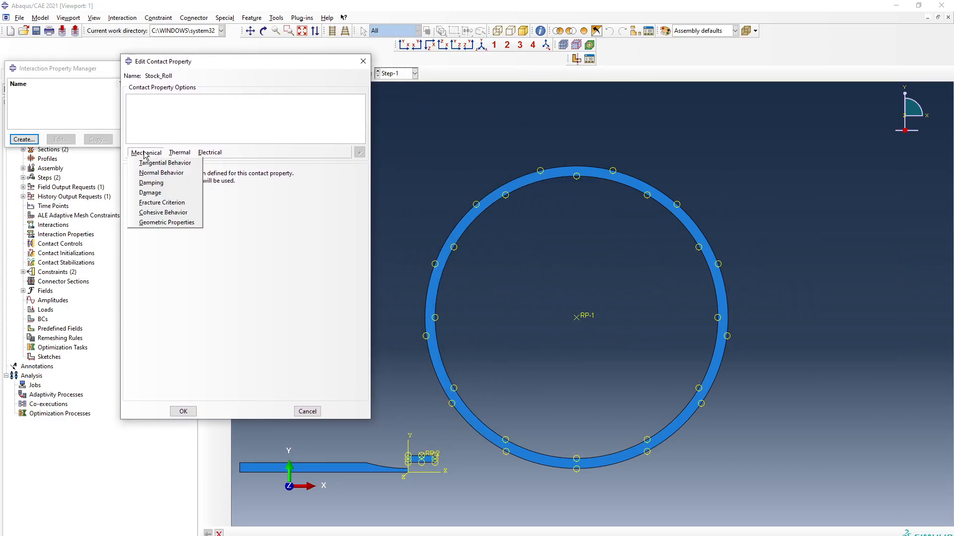
click(154, 174)
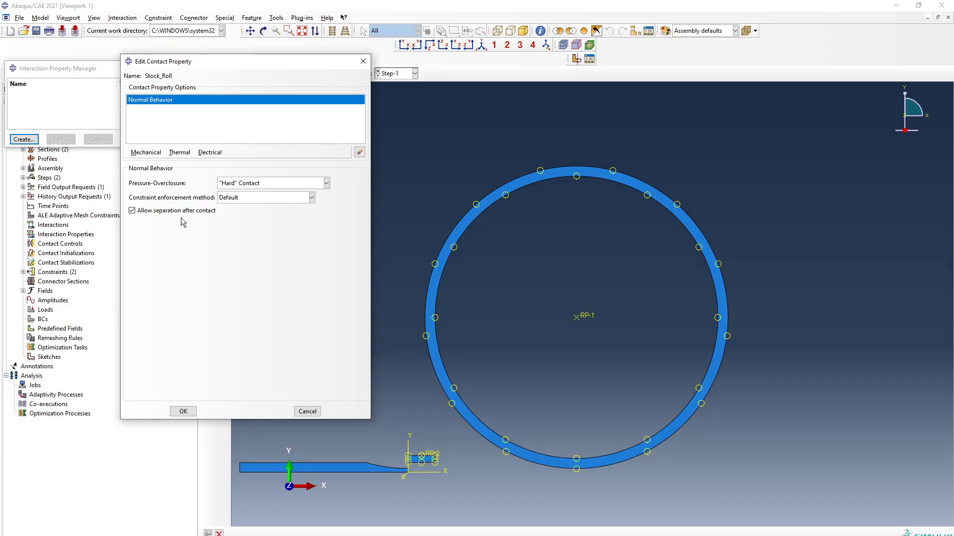
- Add Tangential Behavior to Stock_Roll with the Penalty friction formulation and a friction coefficient of 0.25
click(148, 151)
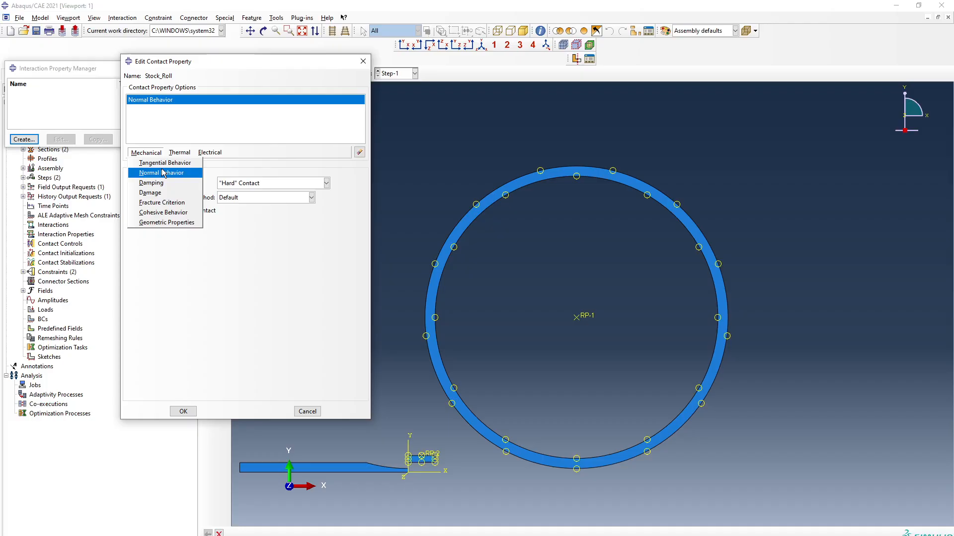
click(164, 163)
click(245, 184)
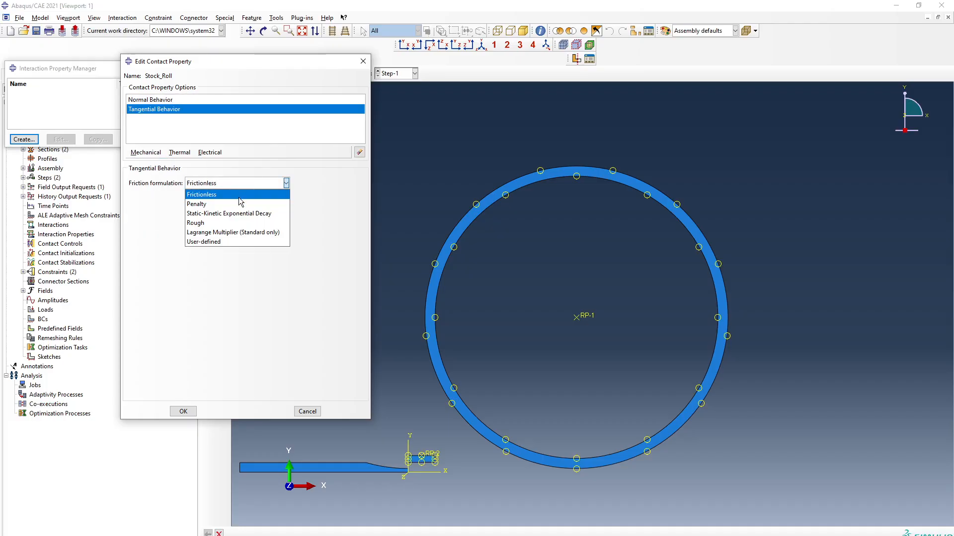
click(239, 203)
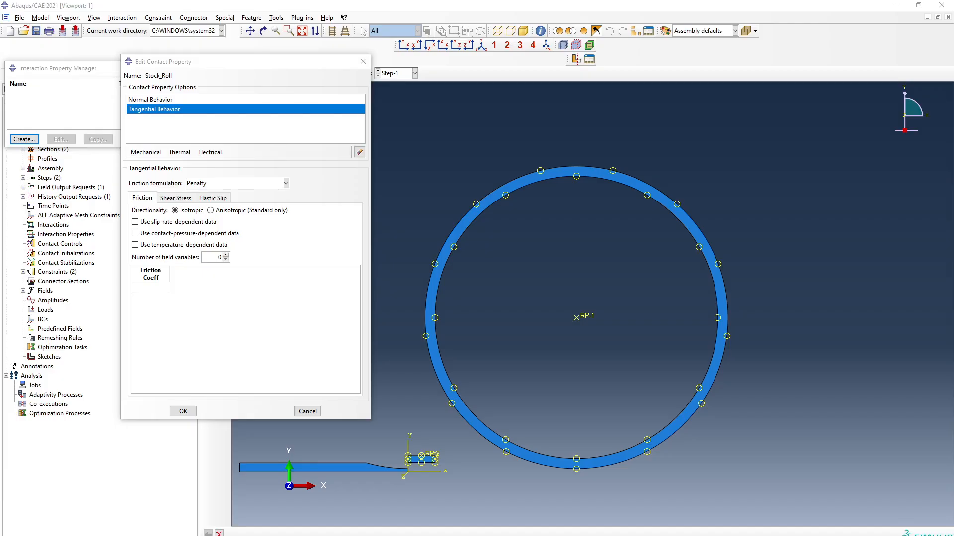
click(157, 289)
text(0.25)
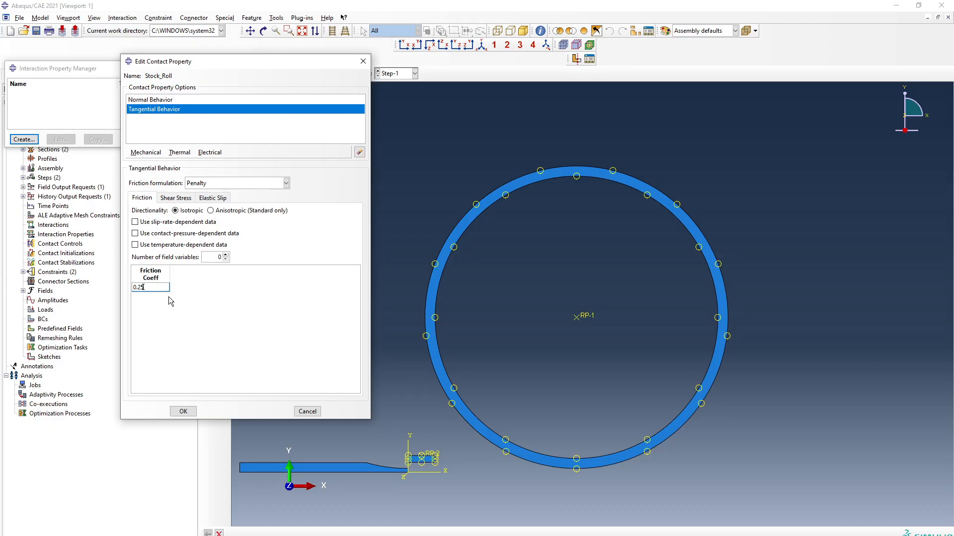
- Add tabular Thermal Conductance to the Stock_Roll contact property, with a conductance of 27 at clearance 0
click(179, 154)
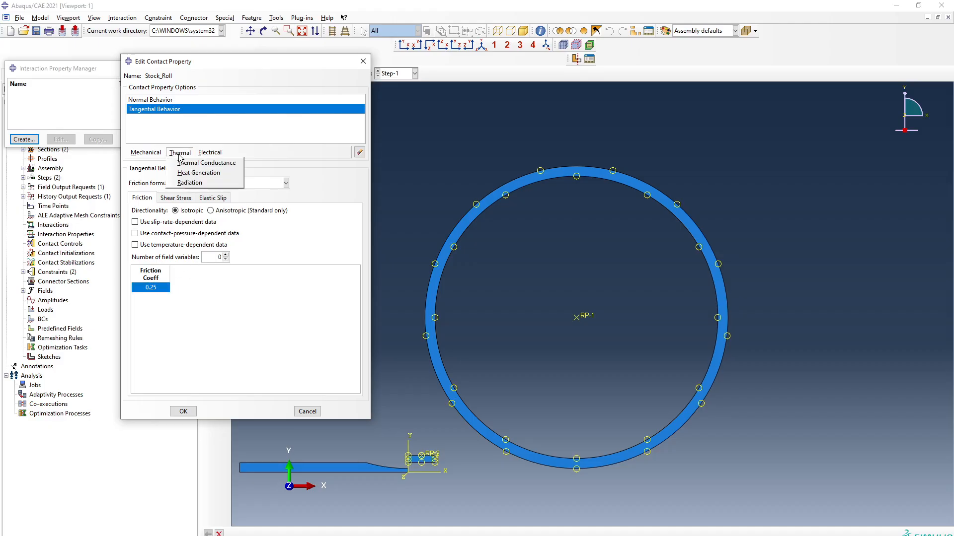
click(186, 167)
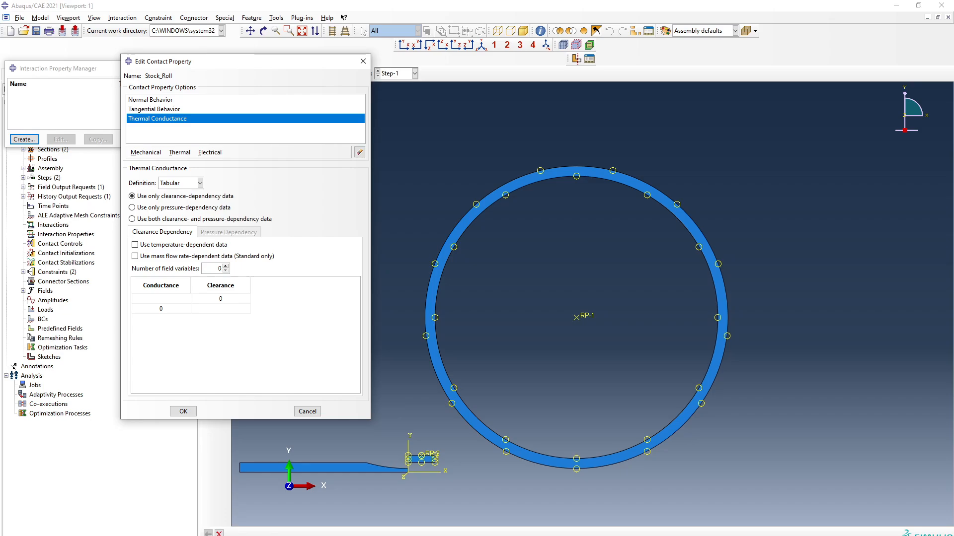
double_click(162, 299)
text(27)
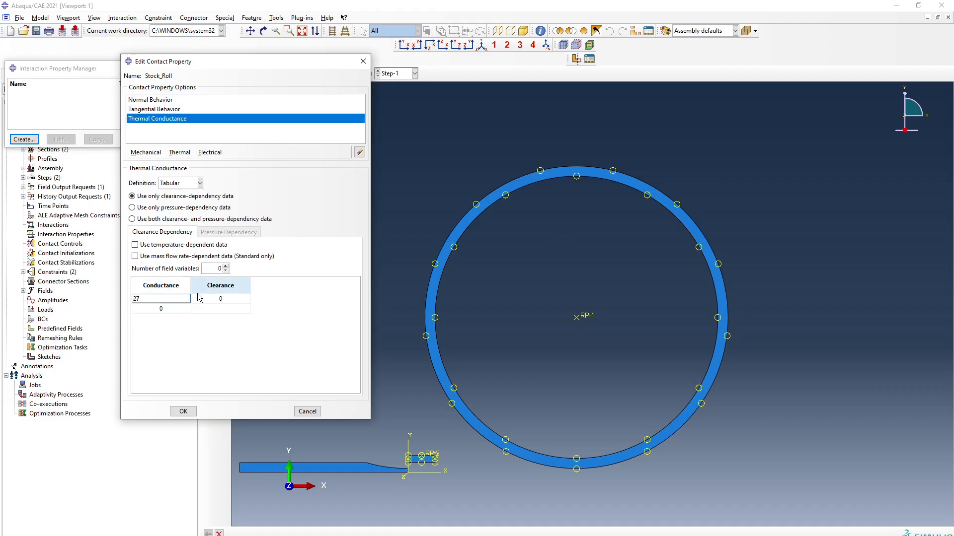
key(Tab)
key(Tab)
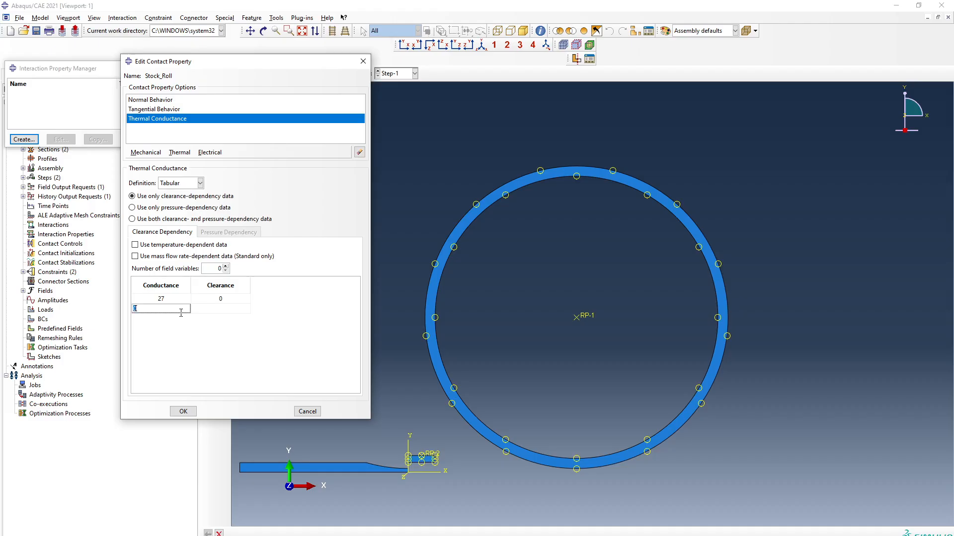
- Enter further Stock_Roll conductance rows: 13.5 at clearance 2 and 0 at clearance 4
text(13.5)
key(Tab)
text(2)
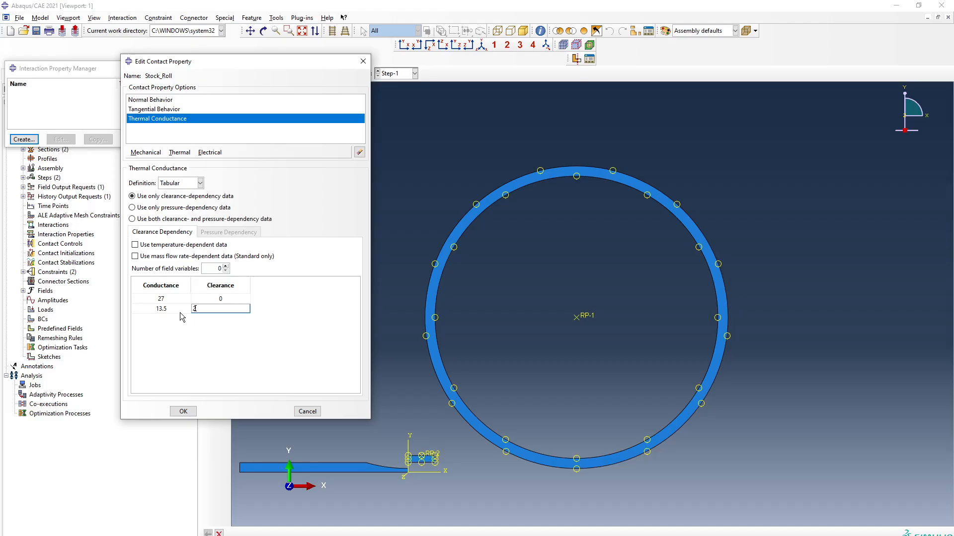
key(Tab)
text(0)
key(Tab)
text(4)
key(Tab)
- Delete the empty last row of the conductance table and accept the Stock_Roll contact property
click(168, 375)
right_click(217, 330)
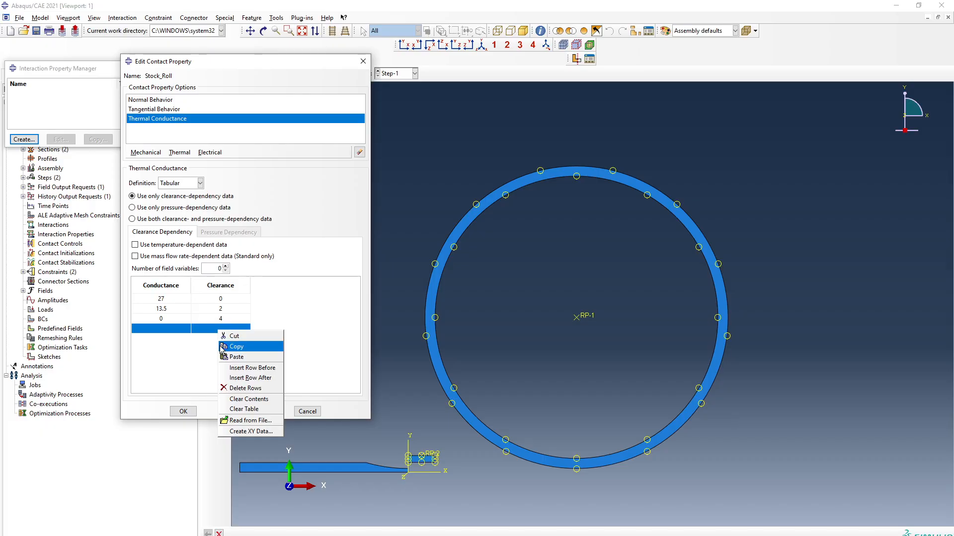
click(238, 388)
click(213, 343)
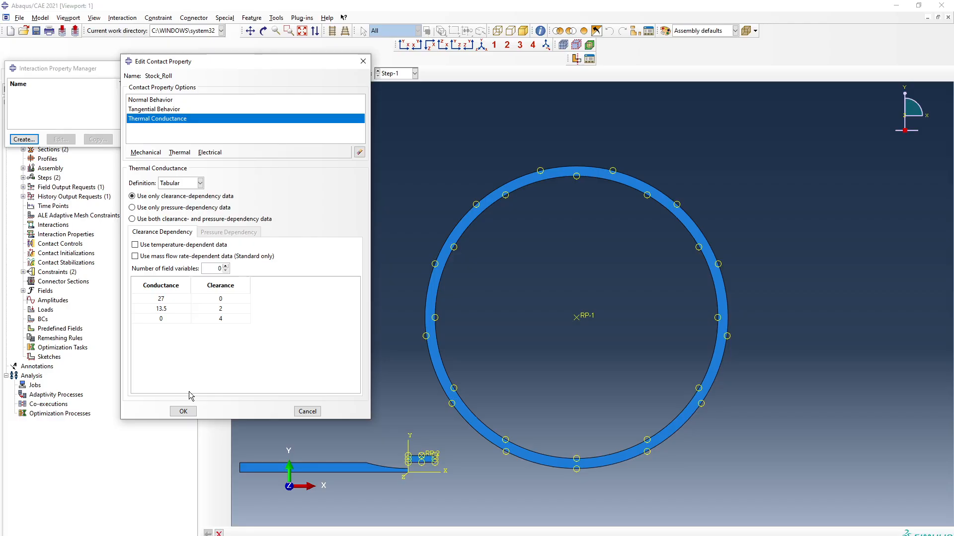
click(193, 411)
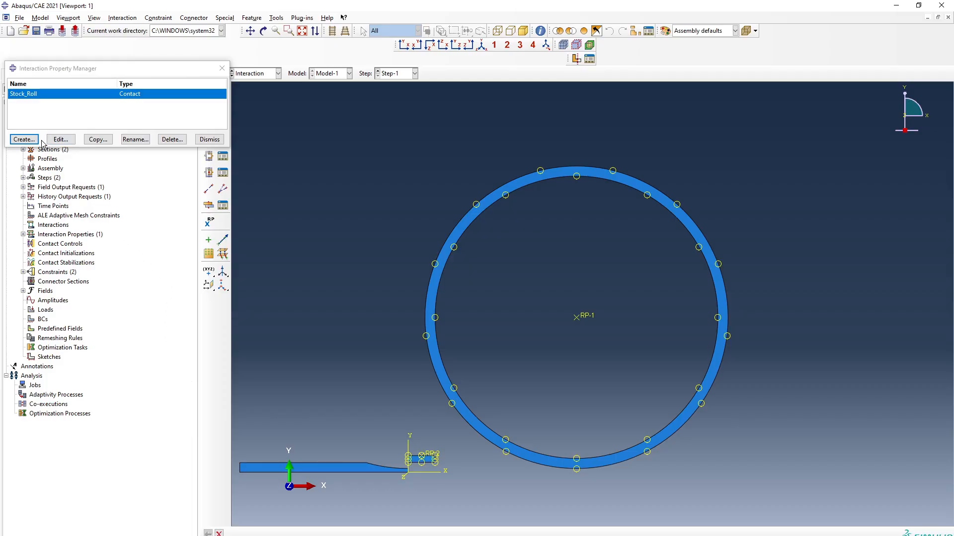
- Create a second interaction property of type Contact named Stock_Descalar
click(24, 141)
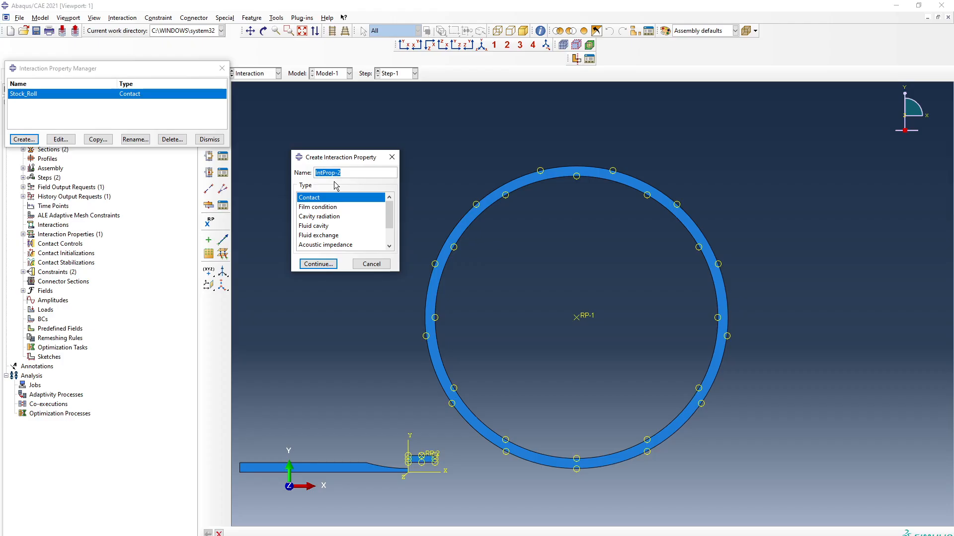
text(Stock_Descalar)
click(322, 265)
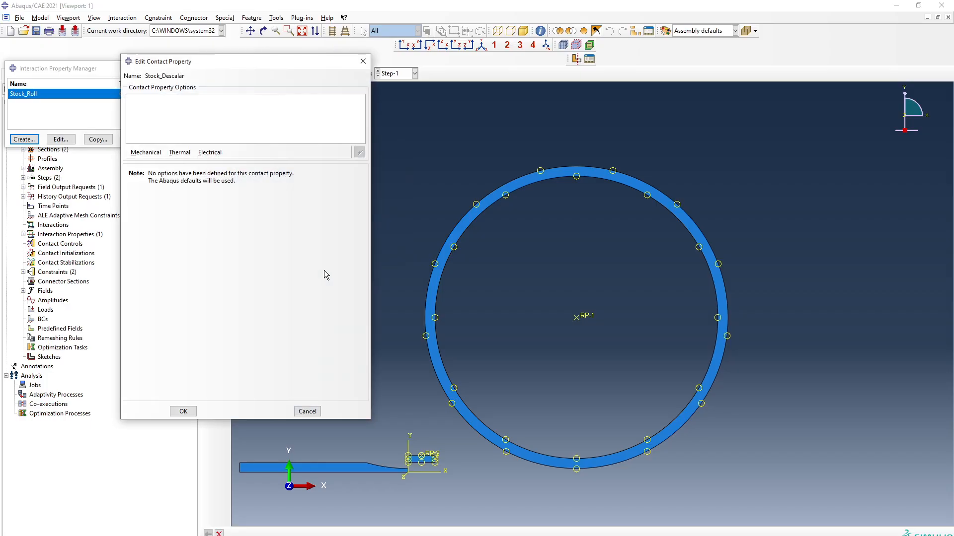
- Add clearance-dependent Thermal Conductance to Stock_Descalar, with a conductance of 25 at clearances 0 and 1
click(179, 152)
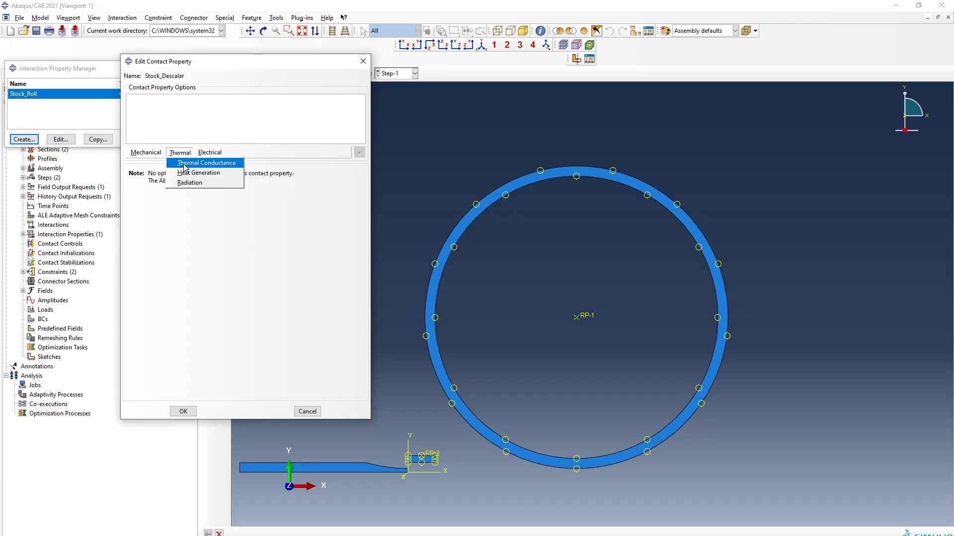
click(183, 164)
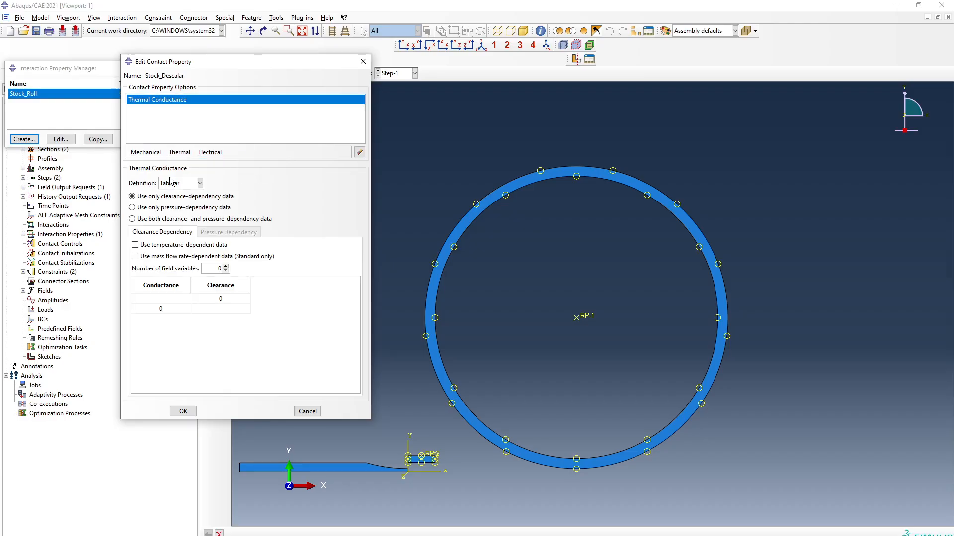
click(181, 298)
text(25)
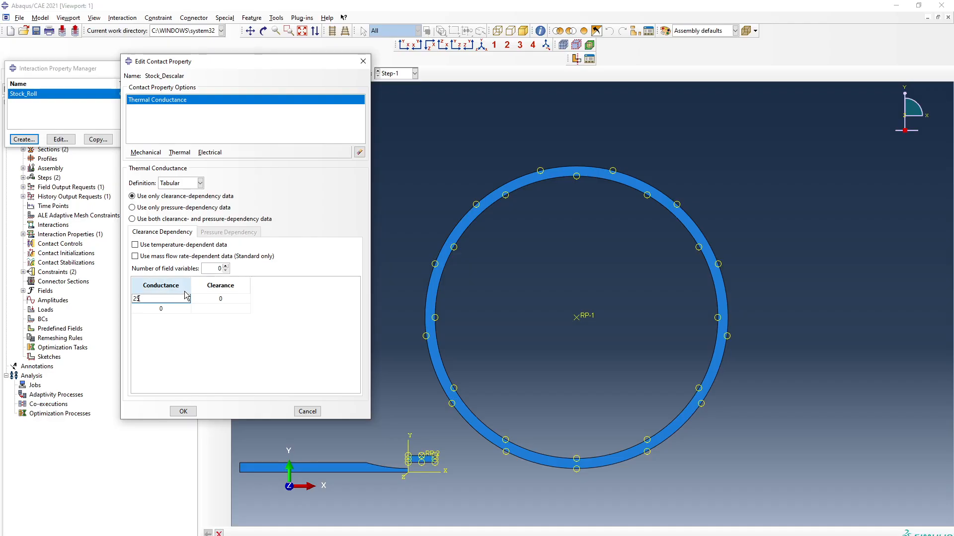
click(222, 301)
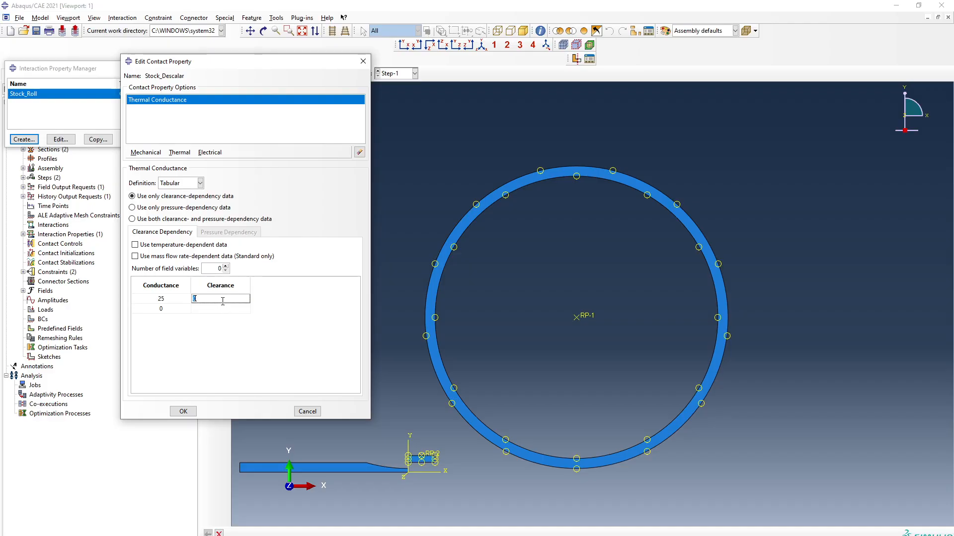
click(177, 309)
text(25)
key(Tab)
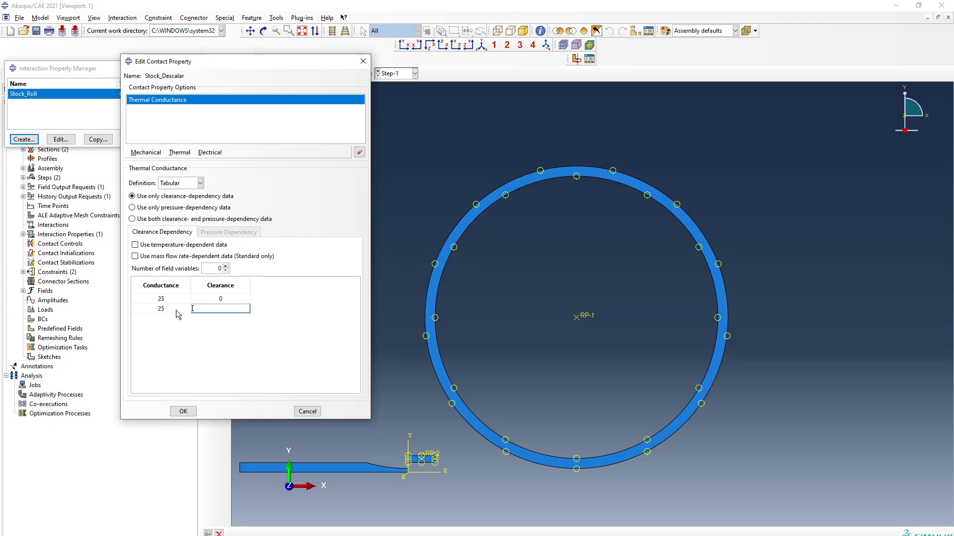
text(1)
key(Tab)
- Complete the Stock_Descalar conductance table with 12.5 at clearance 3 and 0 at clearance 5, and accept the property
text(12.5)
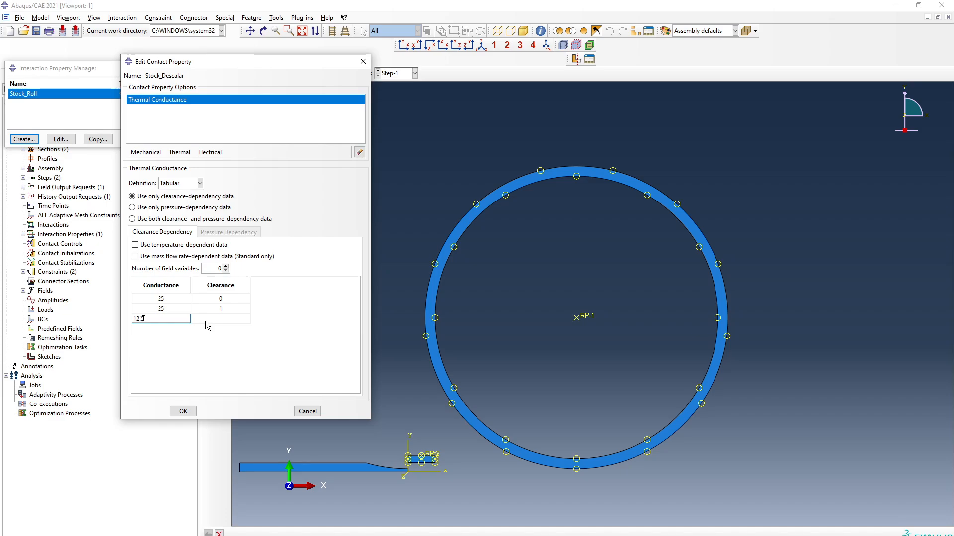
key(Tab)
text(3)
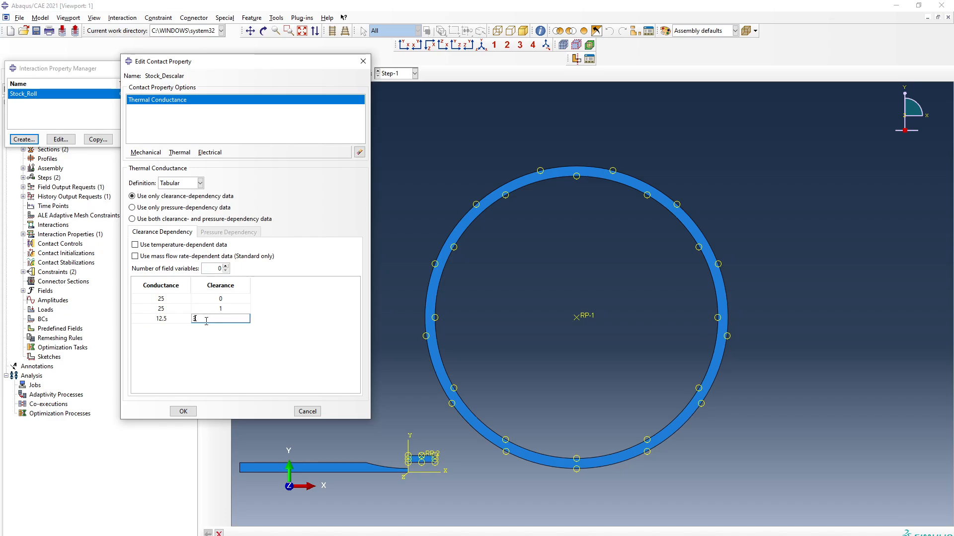
key(Tab)
key(Tab)
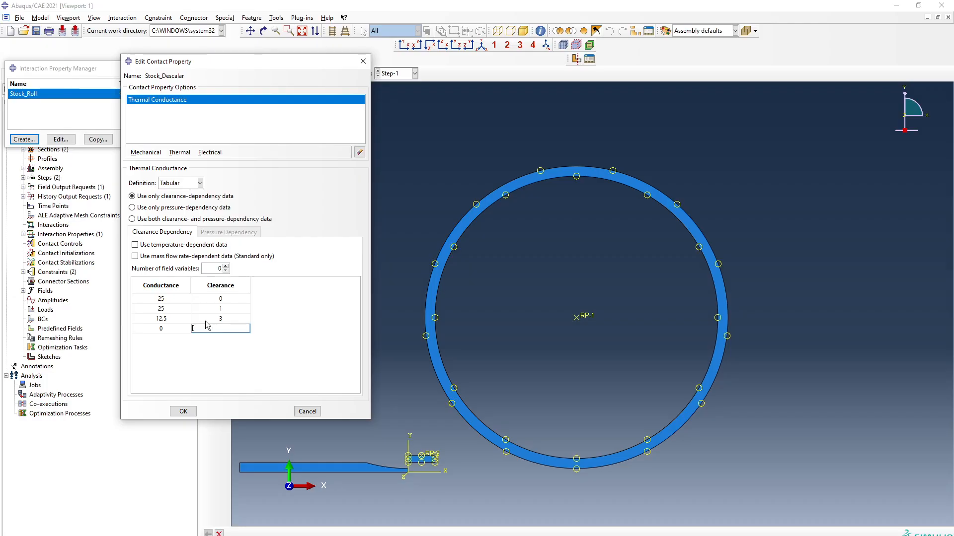
text(5)
key(Return)
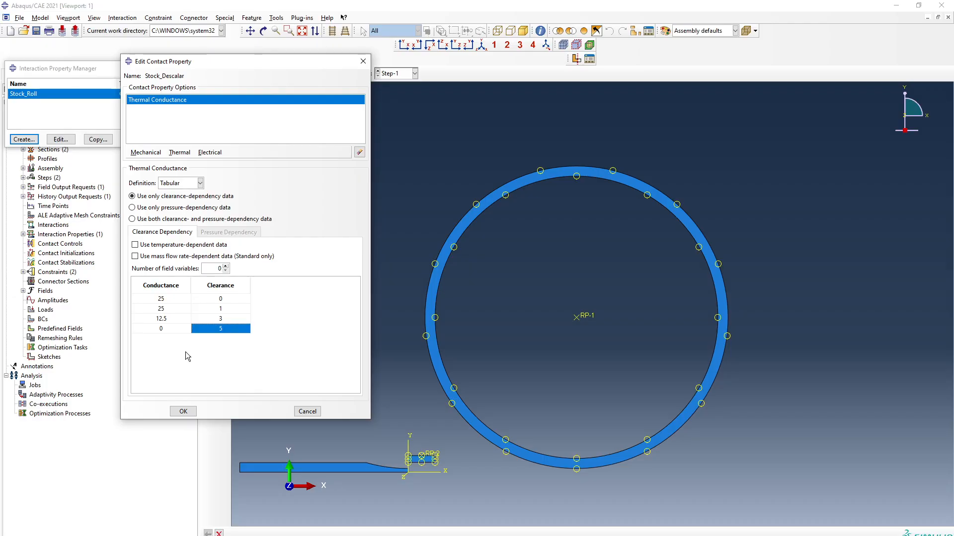
click(183, 411)
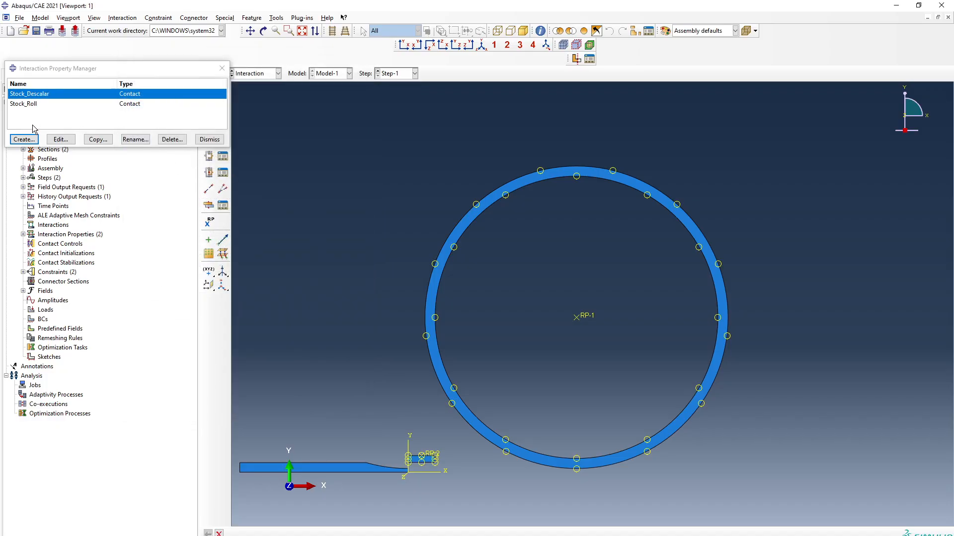
click(25, 139)
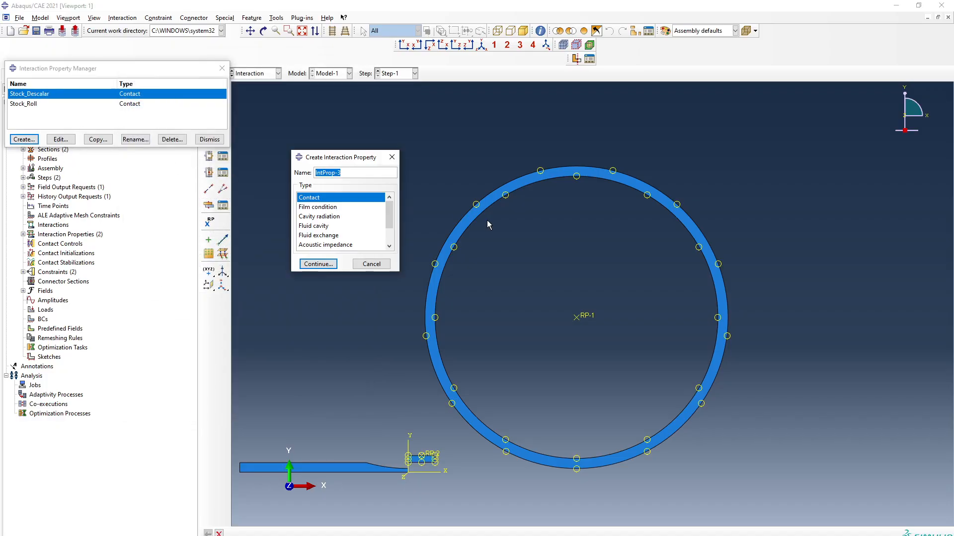
click(340, 206)
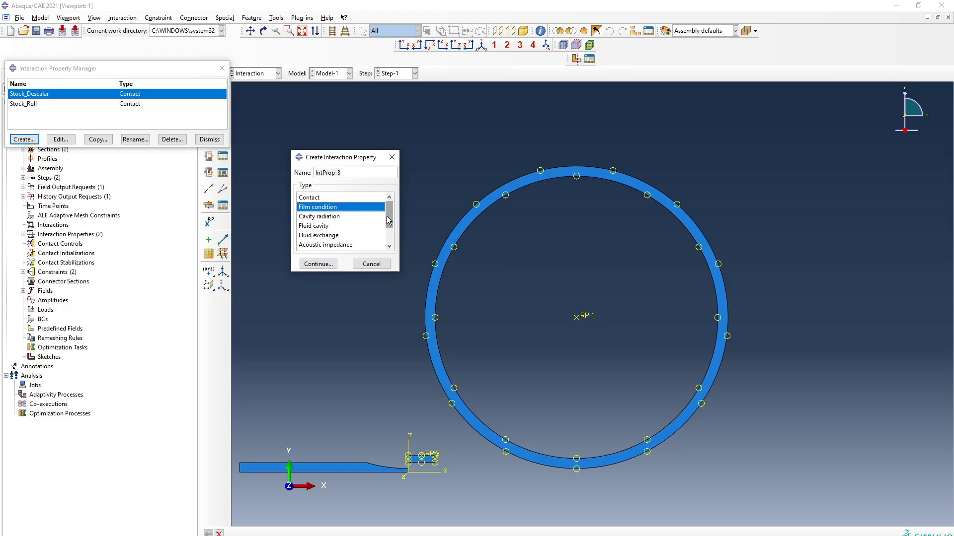
drag(389, 218, 398, 195)
mouse_move(389, 213)
mouse_down()
mouse_move(389, 245)
mouse_move(389, 198)
mouse_up()
click(371, 266)
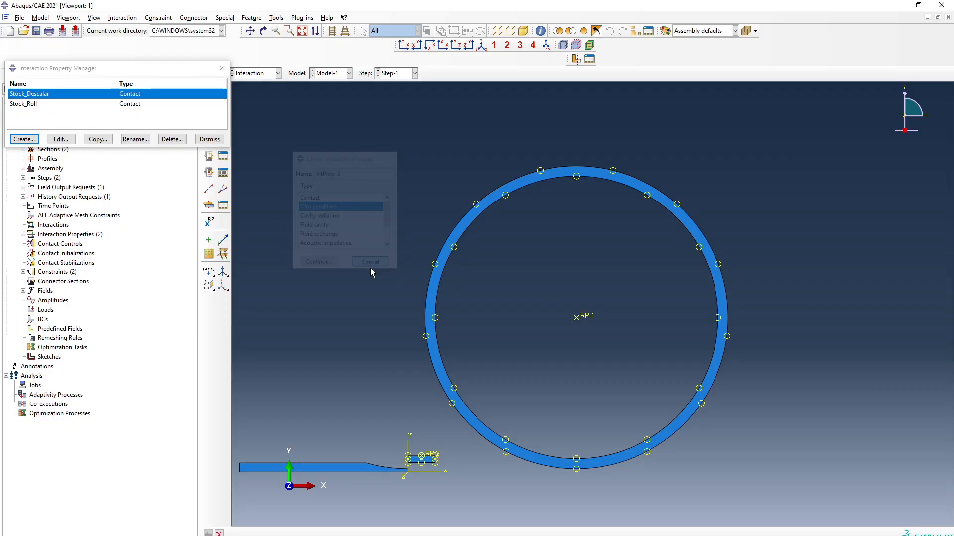
- Close the interaction property list and start a Surface-to-surface contact (Explicit) interaction named Stock_Roll in Step-1
drag(179, 73, 69, 94)
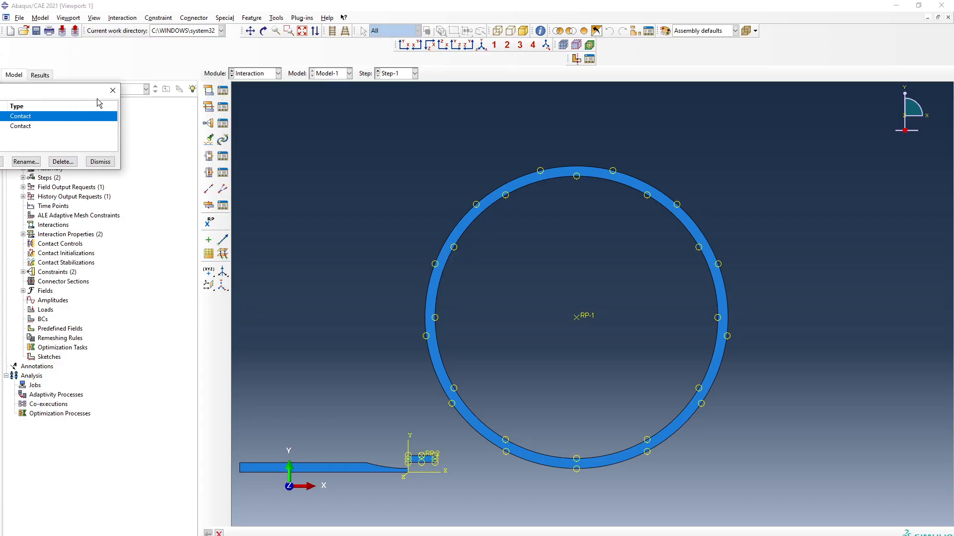
click(113, 90)
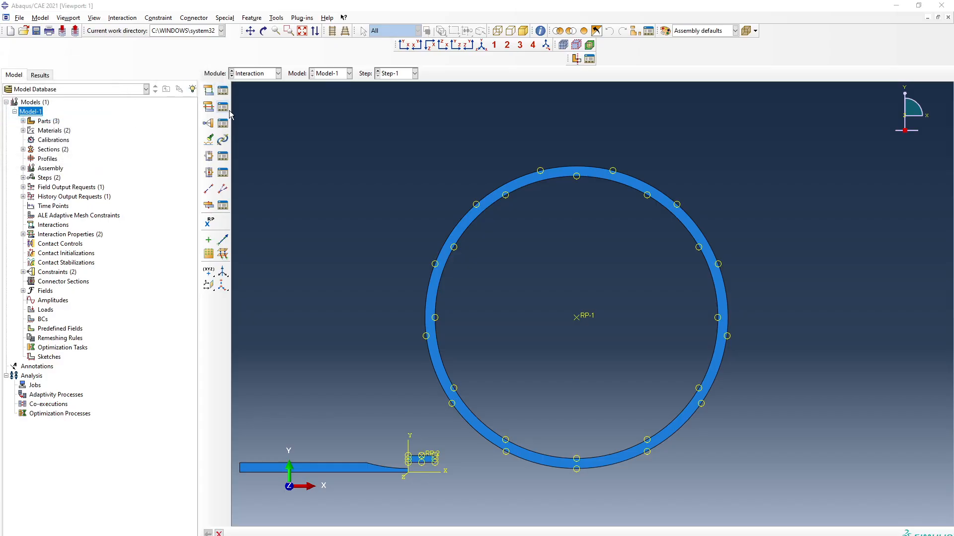
click(222, 91)
drag(677, 94, 246, 85)
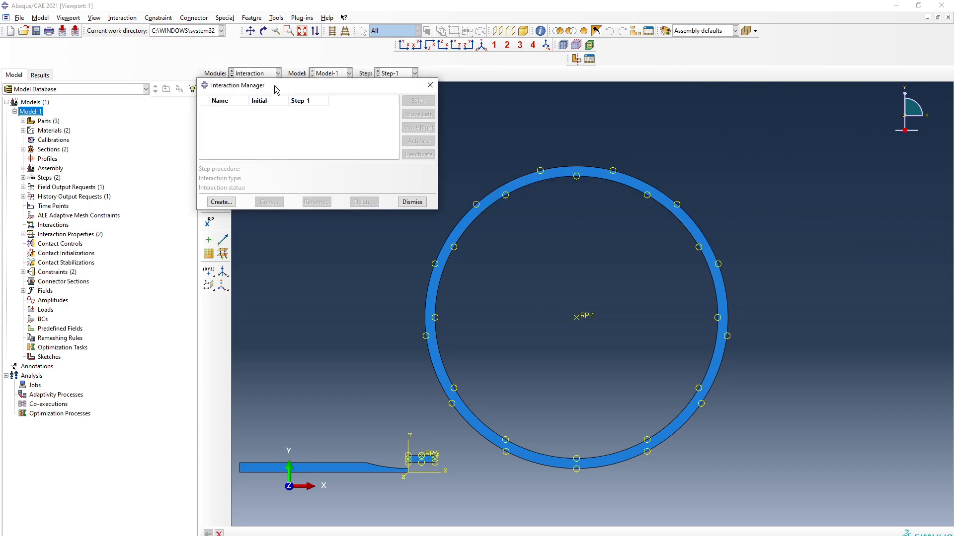
click(219, 201)
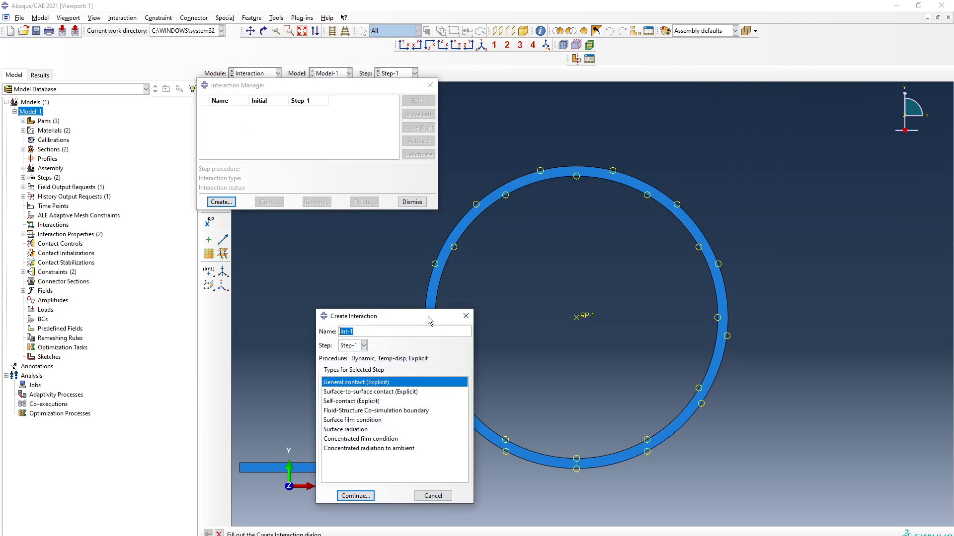
drag(409, 317, 169, 218)
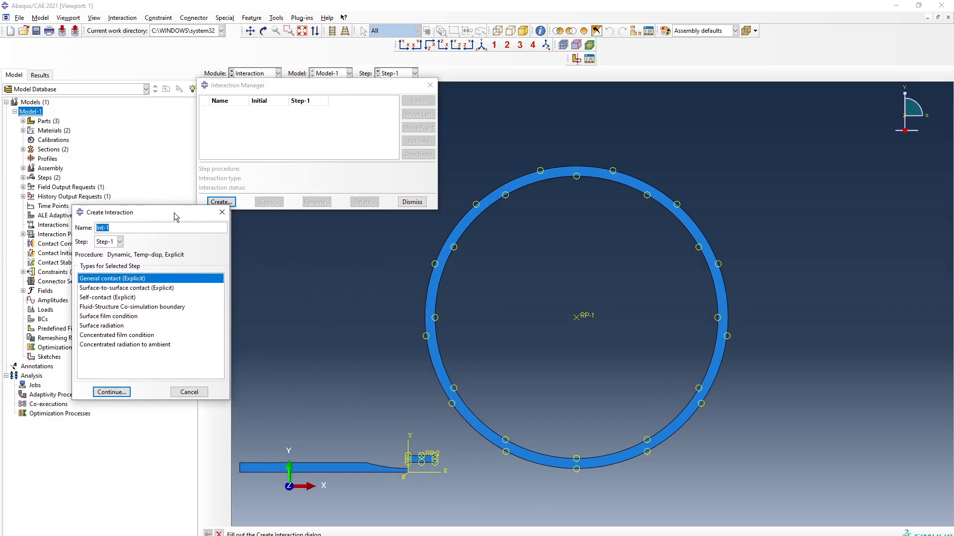
text(Stock_Roll)
click(122, 288)
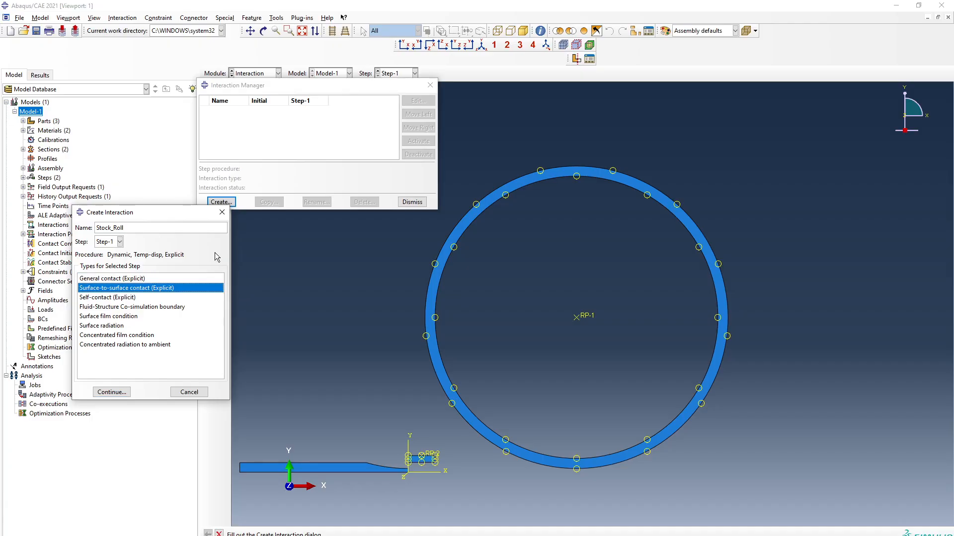
click(111, 392)
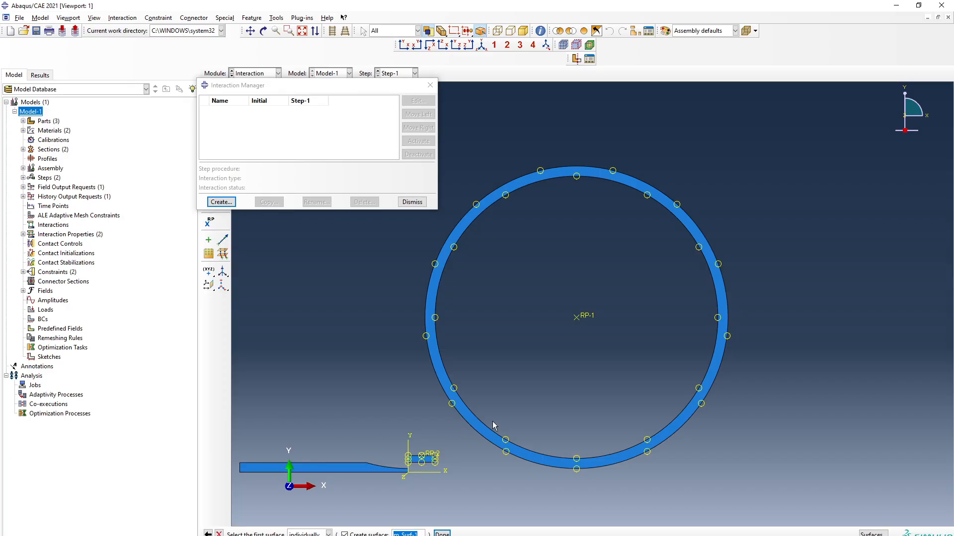
- Select the roll's outer circumference as the first contact surface and the stock's upper edges as the second surface
click(480, 437)
click(442, 533)
click(331, 534)
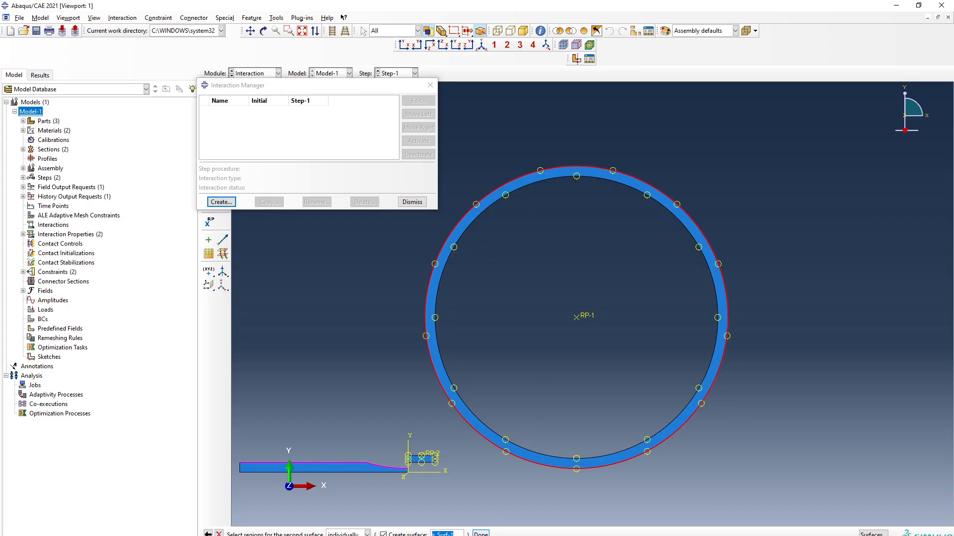
click(481, 534)
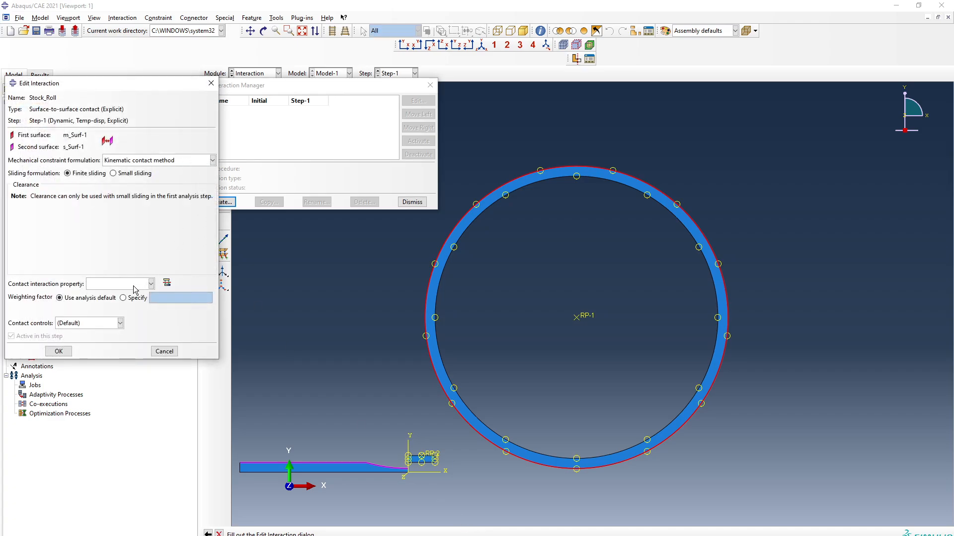
- Assign the Stock_Roll contact property to the interaction and accept it with the kinematic contact method and finite sliding
click(134, 285)
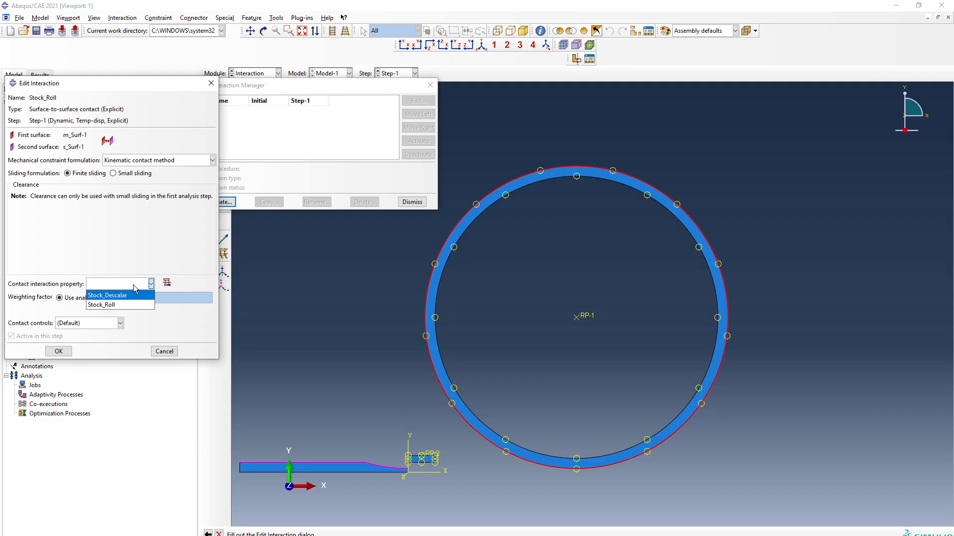
click(108, 305)
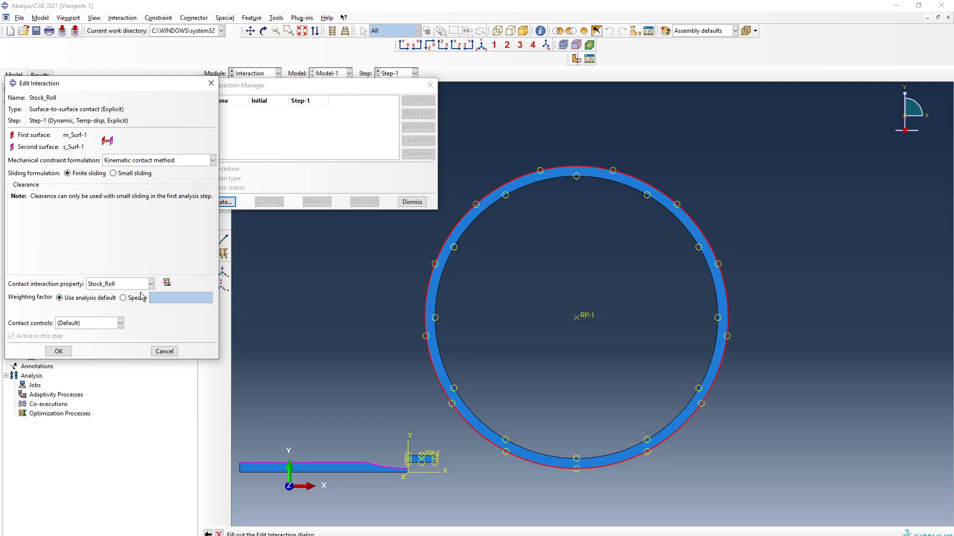
click(59, 352)
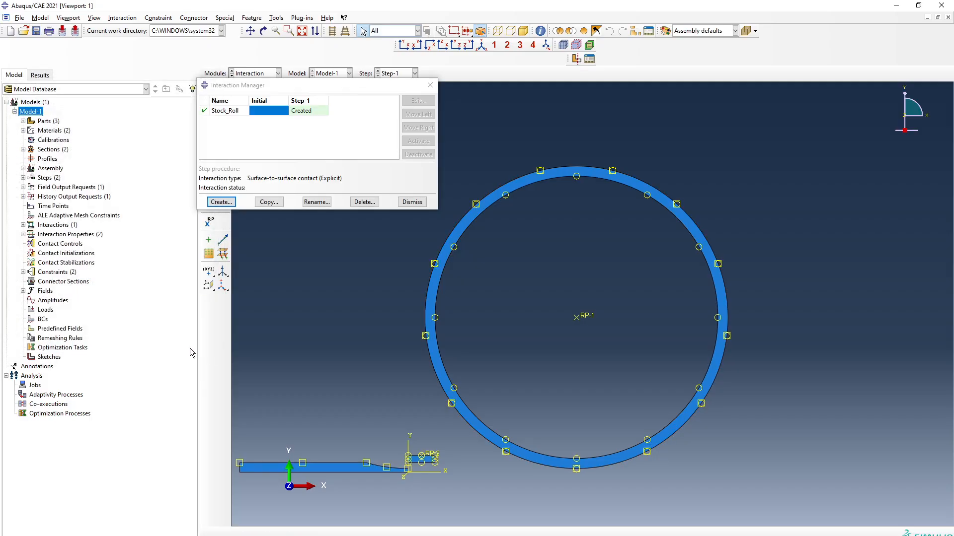
- Start a Surface-to-surface contact (Explicit) interaction named Stock_Descalar in Step-1, with the descaler's lower edge as the first surface
click(222, 203)
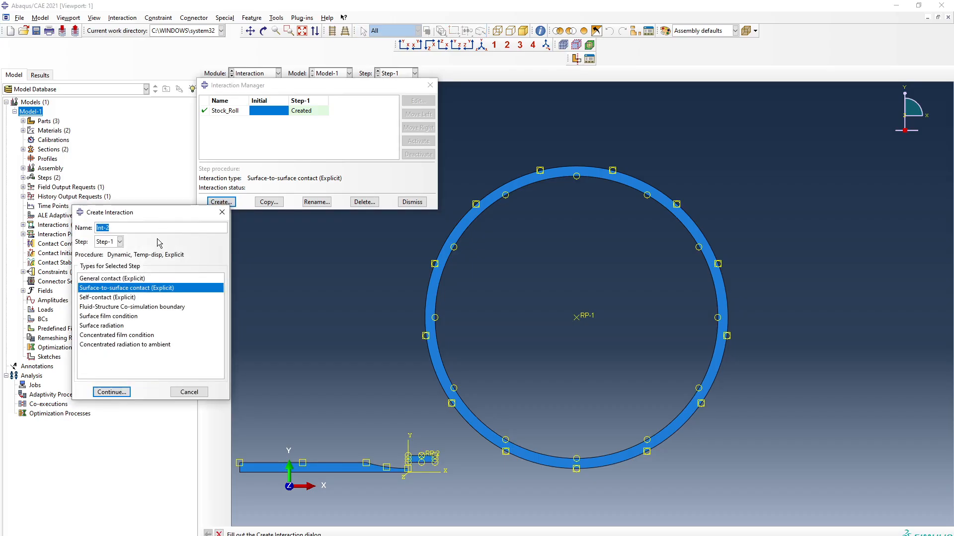
text(Stock_Descalar)
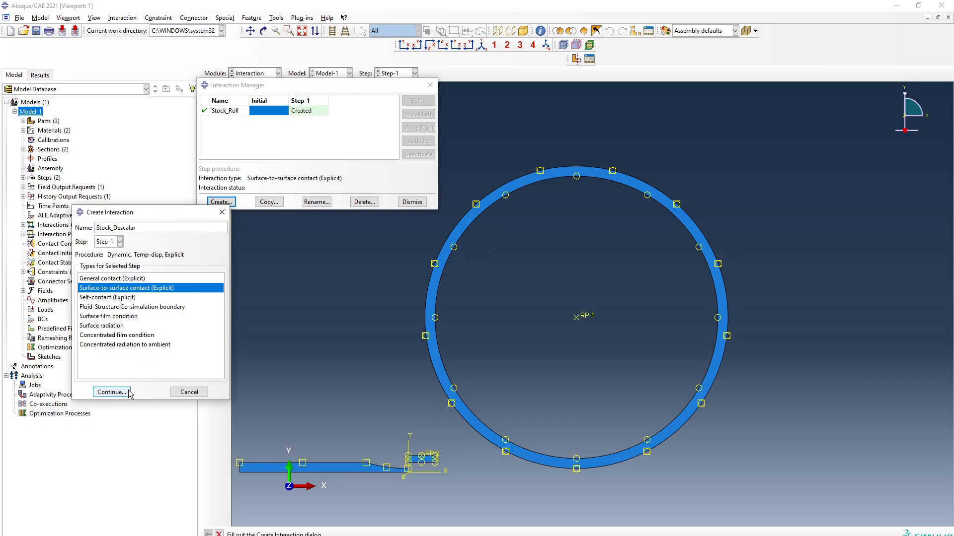
click(111, 392)
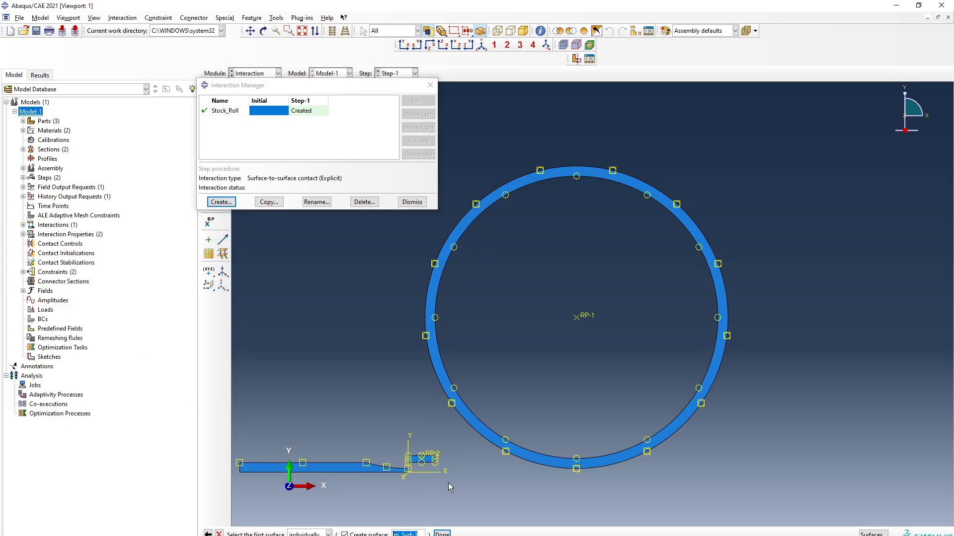
click(427, 462)
click(442, 535)
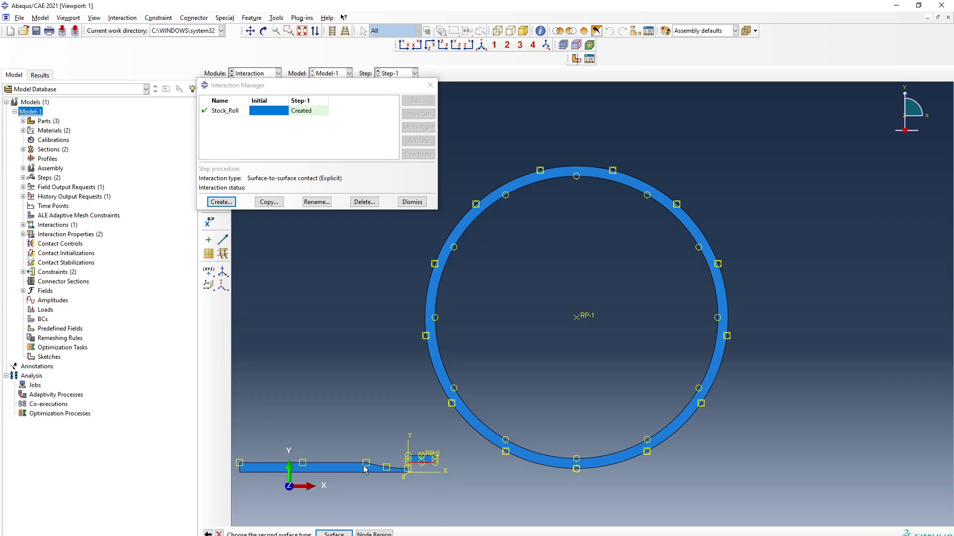
- Select the stock's upper edges as the second surface and accept the interaction with the Stock_Descalar contact property
click(343, 534)
click(359, 463)
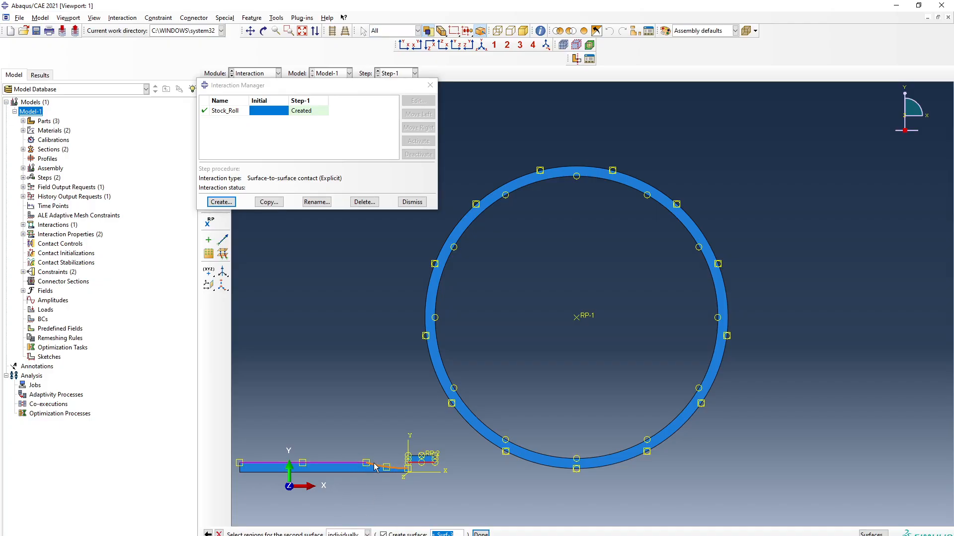
shift+click(375, 465)
click(480, 533)
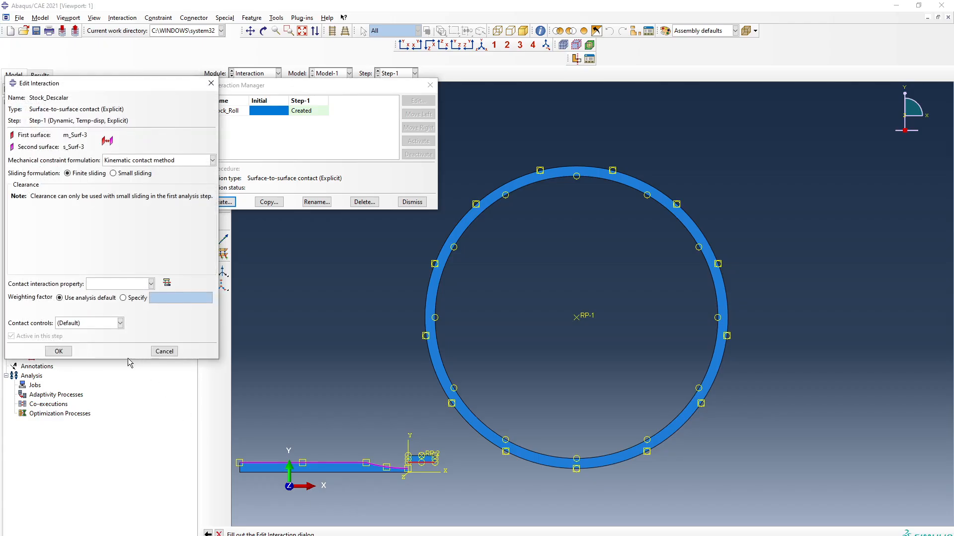
click(139, 284)
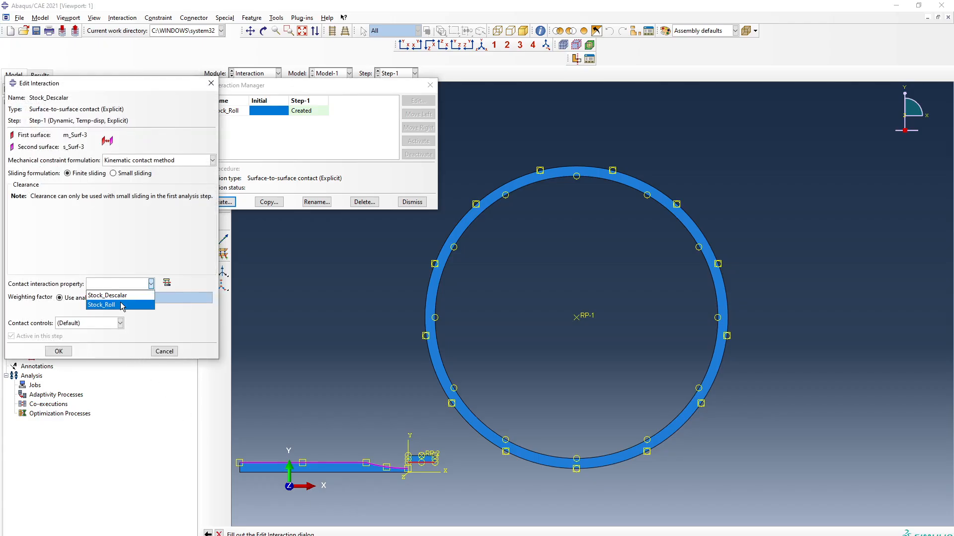
click(130, 295)
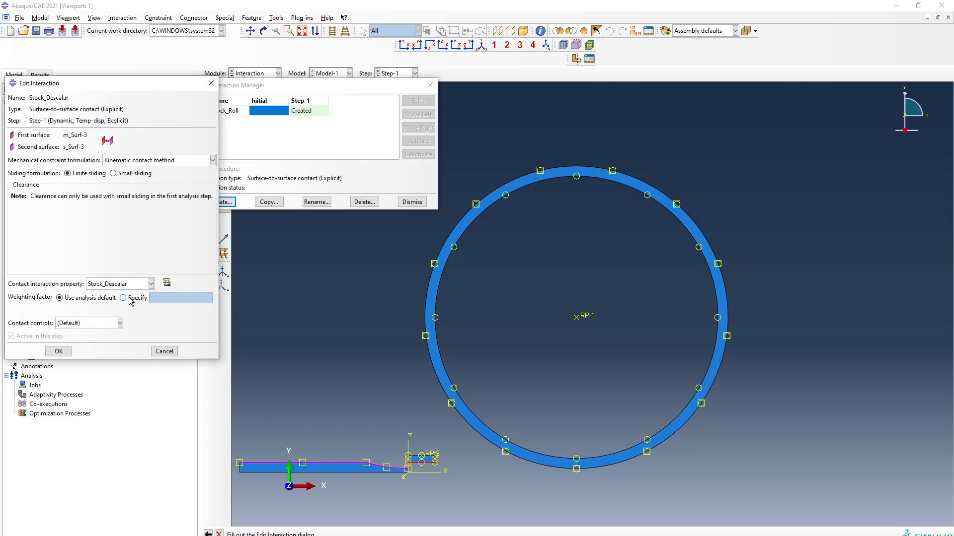
click(63, 352)
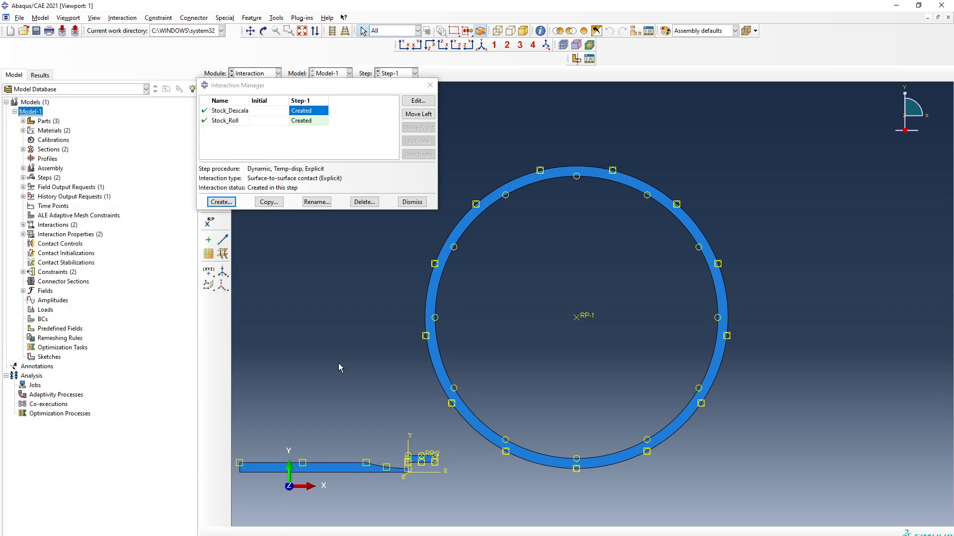
- Start a Surface film condition named Convection in Step-1 on the stock's upper and end edges and the roll's outer circumference
click(221, 202)
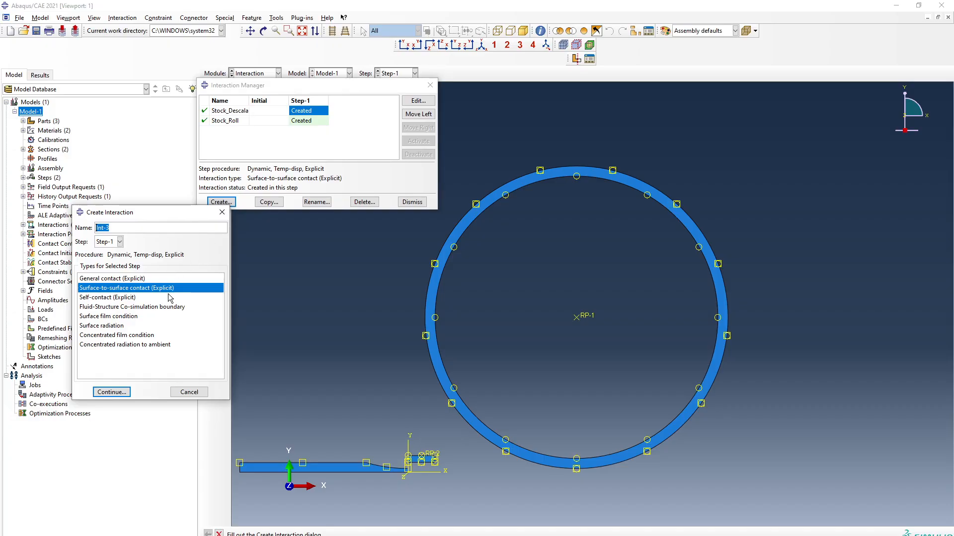
click(149, 317)
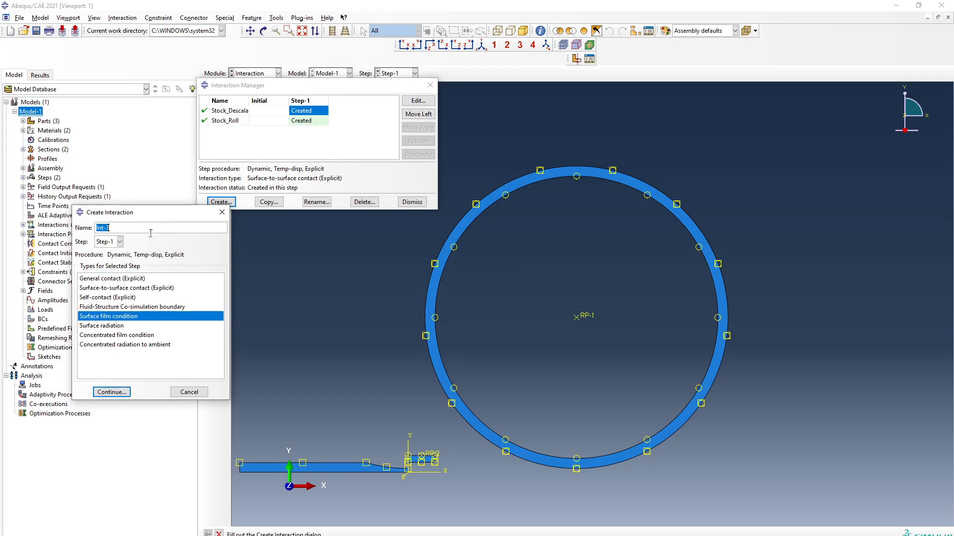
text(Convection)
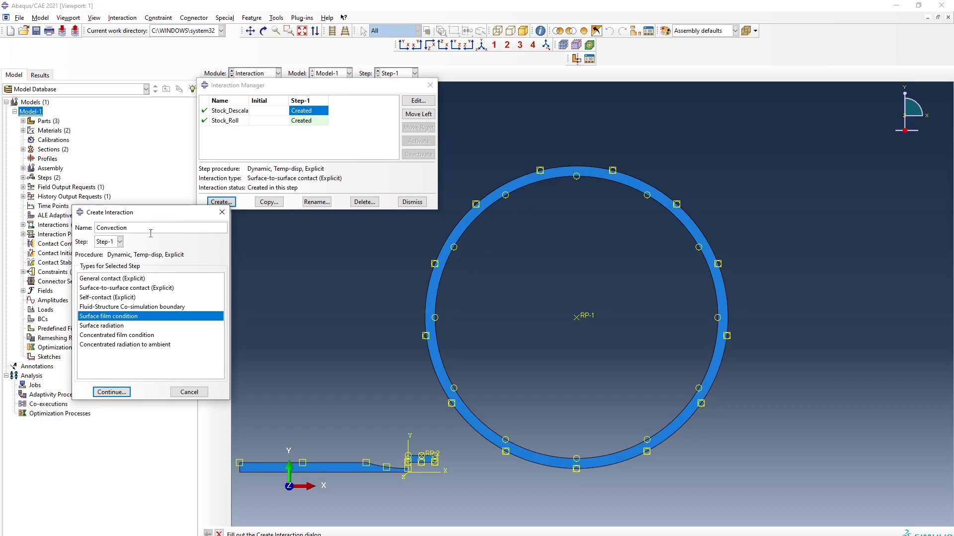
click(111, 392)
click(342, 464)
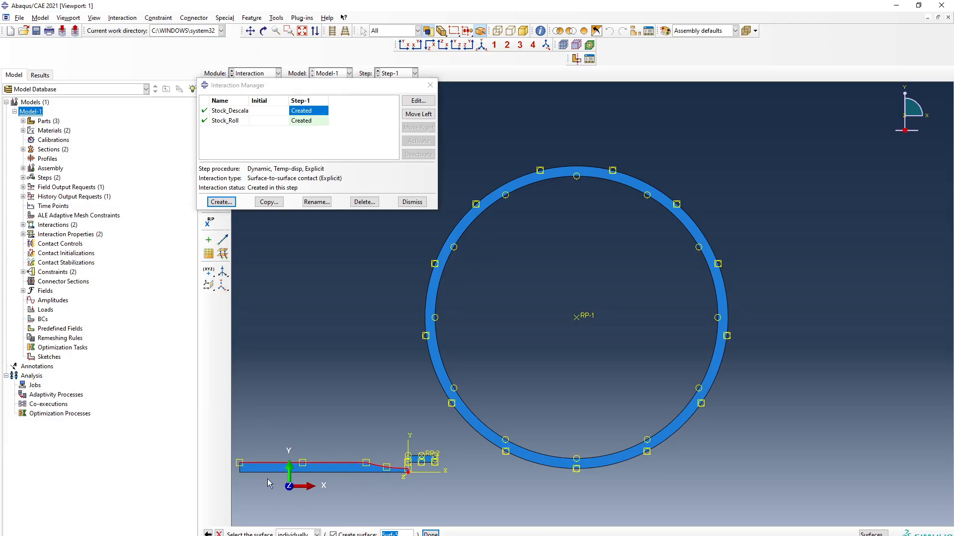
shift+click(240, 469)
shift+click(430, 366)
click(431, 533)
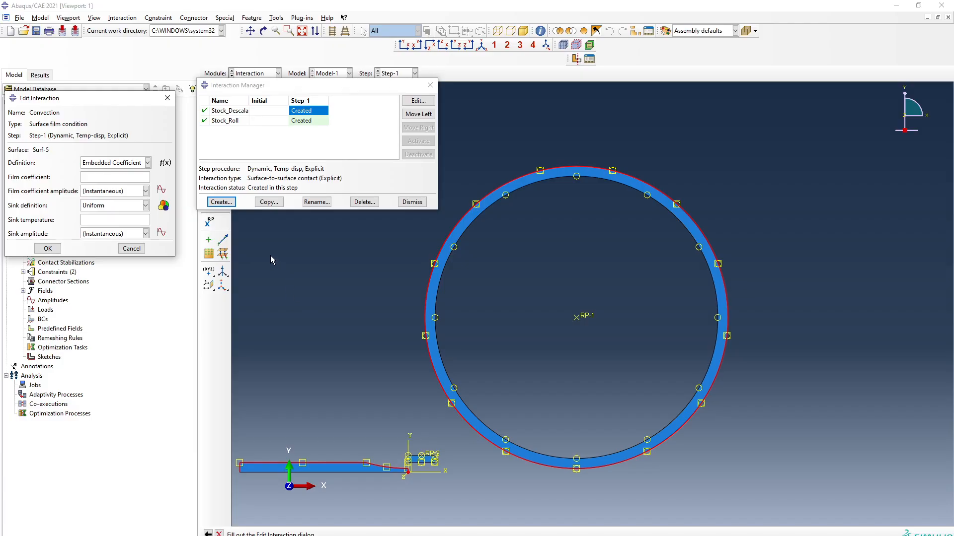
- Set the Convection film coefficient to 0.085 and the sink temperature to 40, and accept the interaction
click(127, 177)
text(0.085)
click(48, 249)
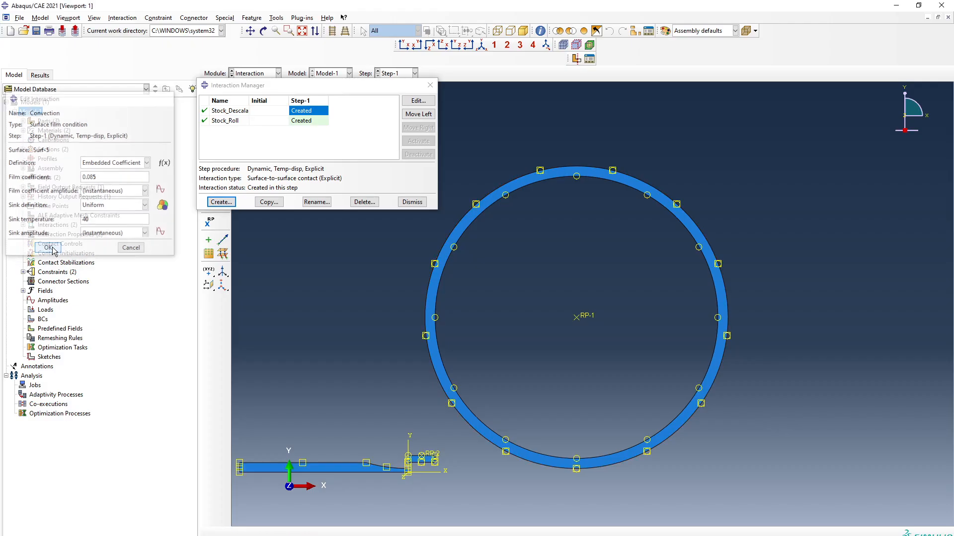
- Start a Surface radiation interaction named Radiation in Step-1 on the stock's upper edges and the roll's outer circumference
click(234, 202)
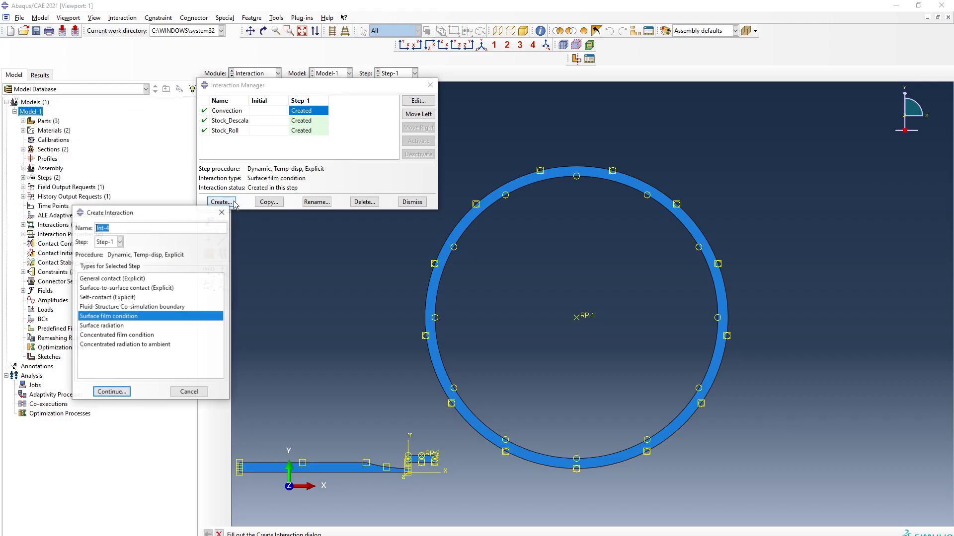
text(Radiation)
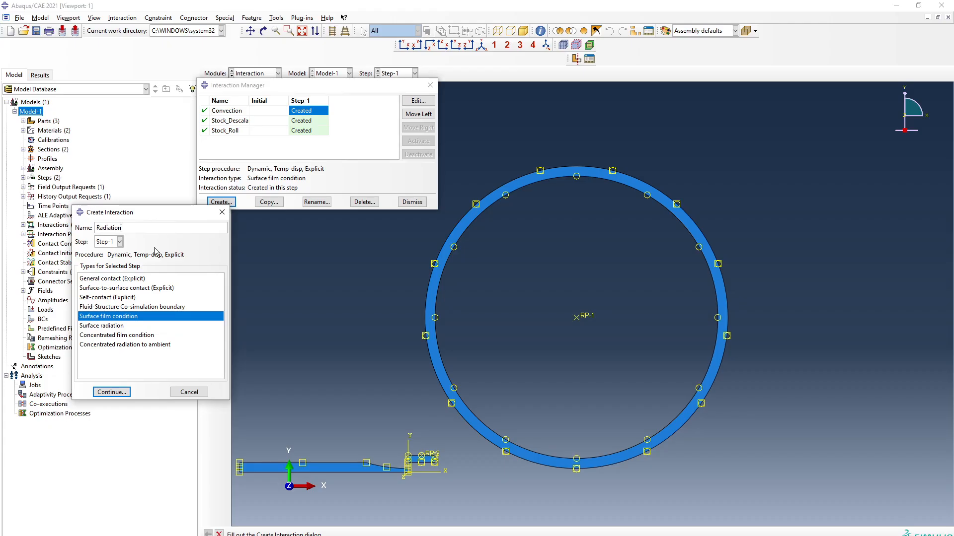
click(143, 326)
click(116, 394)
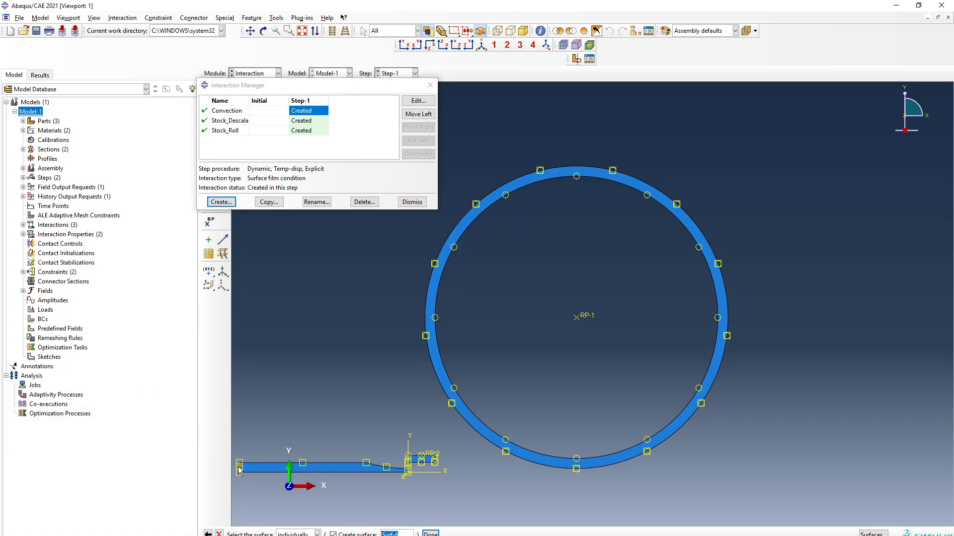
click(323, 464)
shift+click(377, 468)
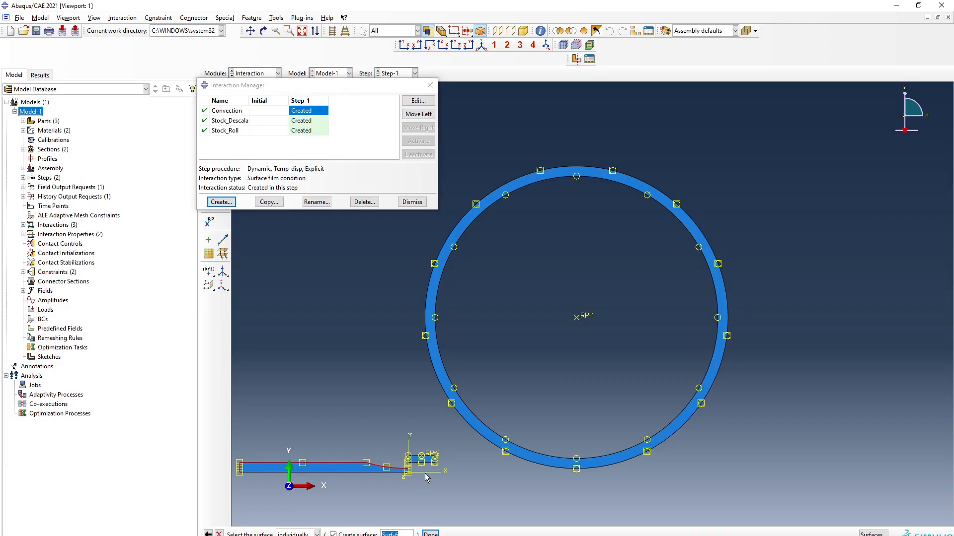
shift+click(468, 426)
click(432, 534)
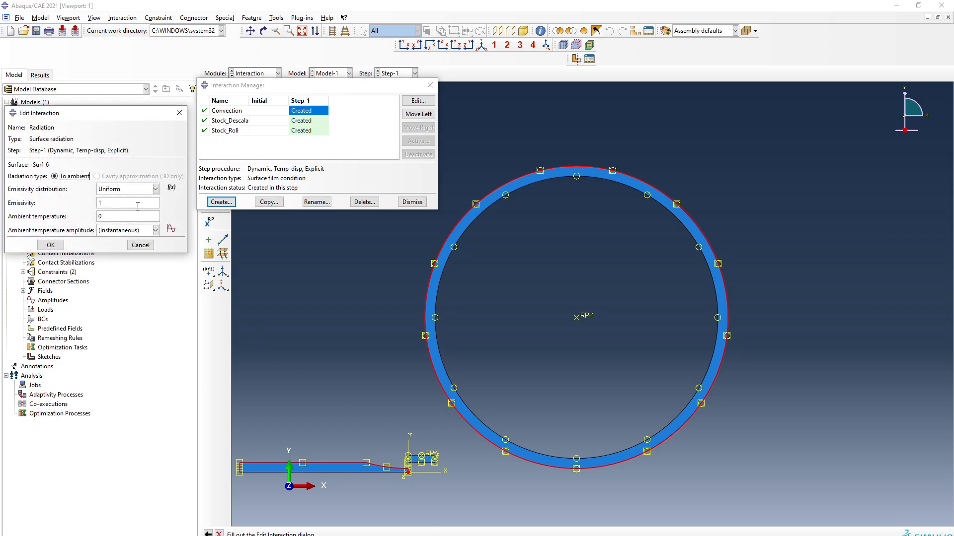
- Set the Radiation emissivity to 0.83 and the ambient temperature to 40, accept it and close the interaction list
drag(136, 205, 60, 202)
text(0.83)
key(Tab)
text(40)
click(51, 245)
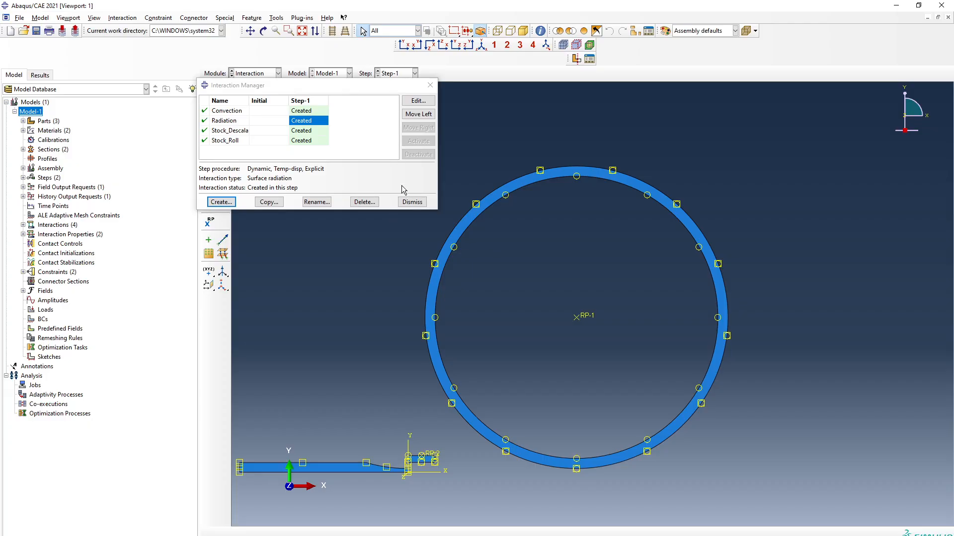
click(422, 201)
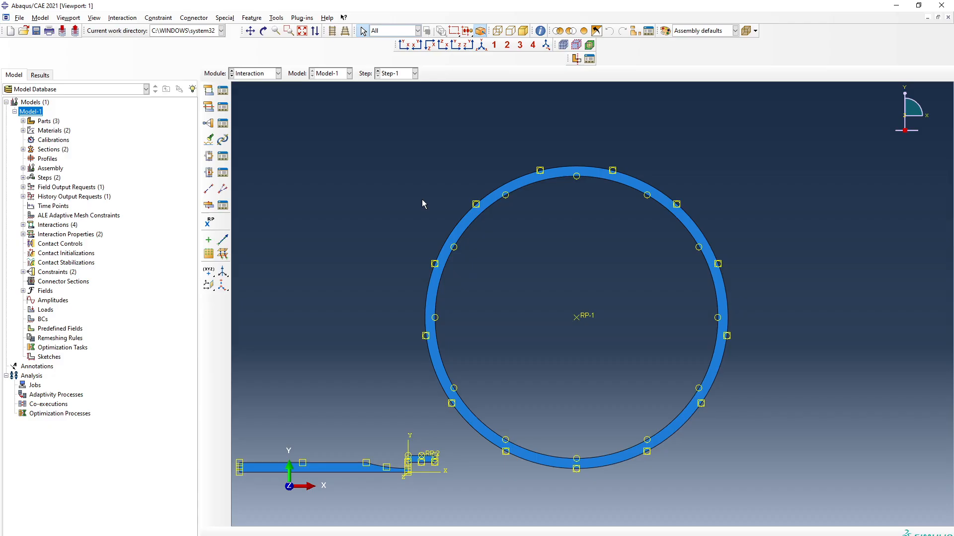
- Switch to the Load module and start a Temperature predefined field named Stock_InitialCondition in the Initial step
click(255, 73)
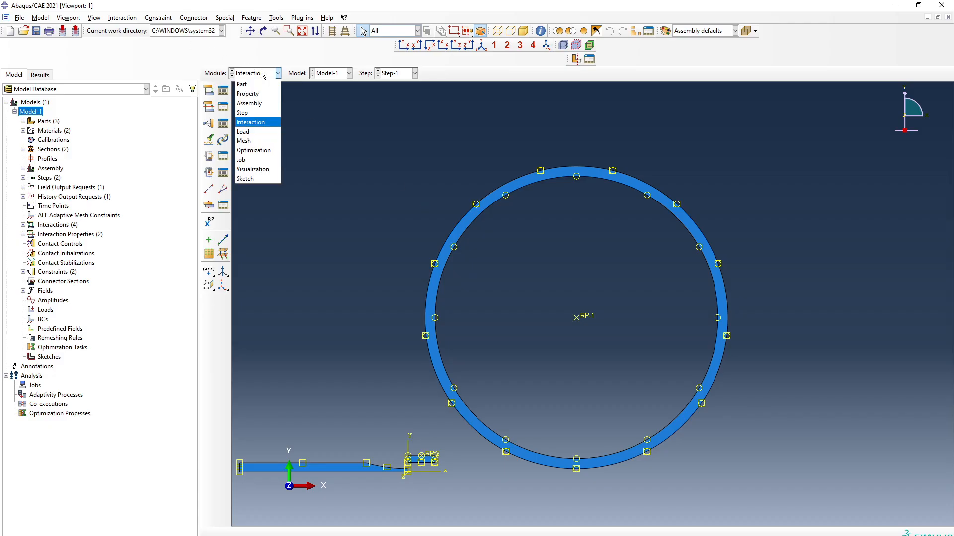
click(256, 122)
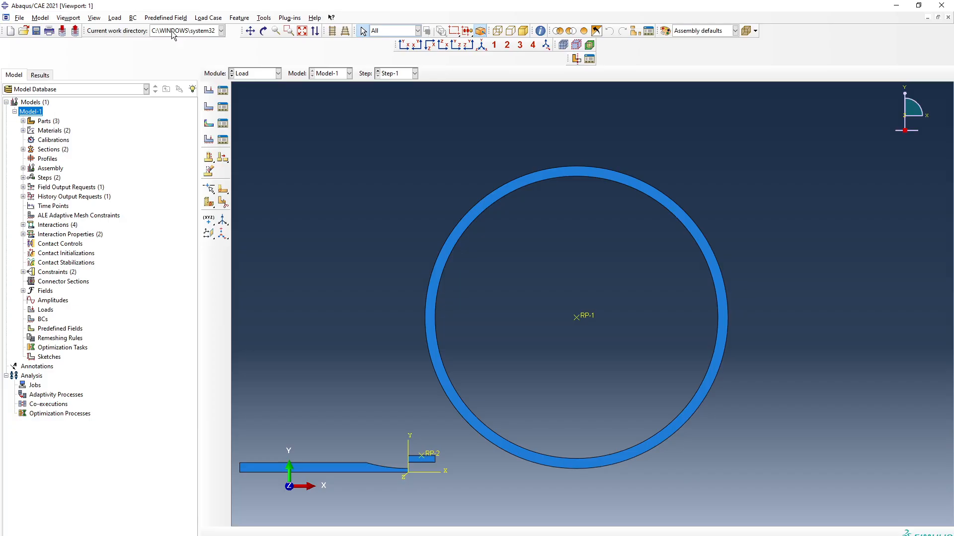
click(159, 19)
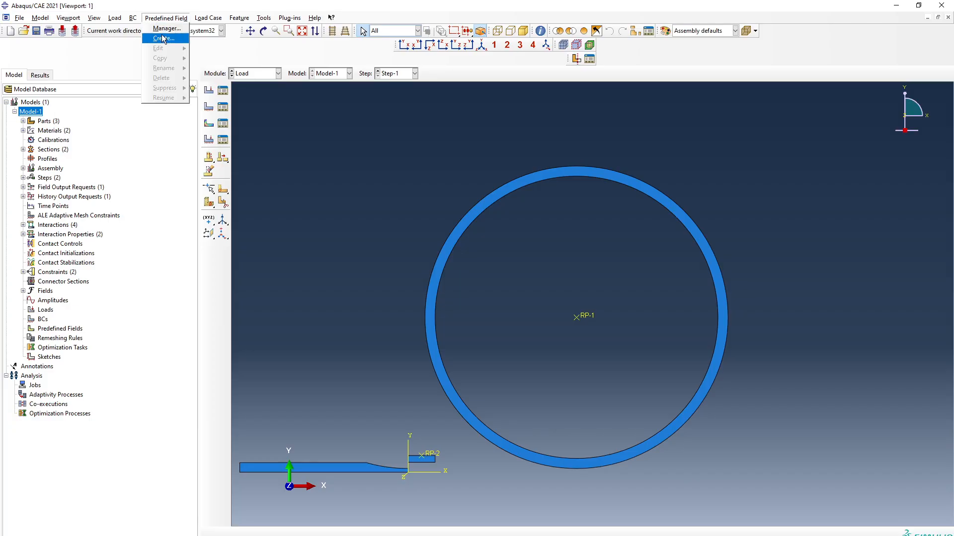
click(163, 38)
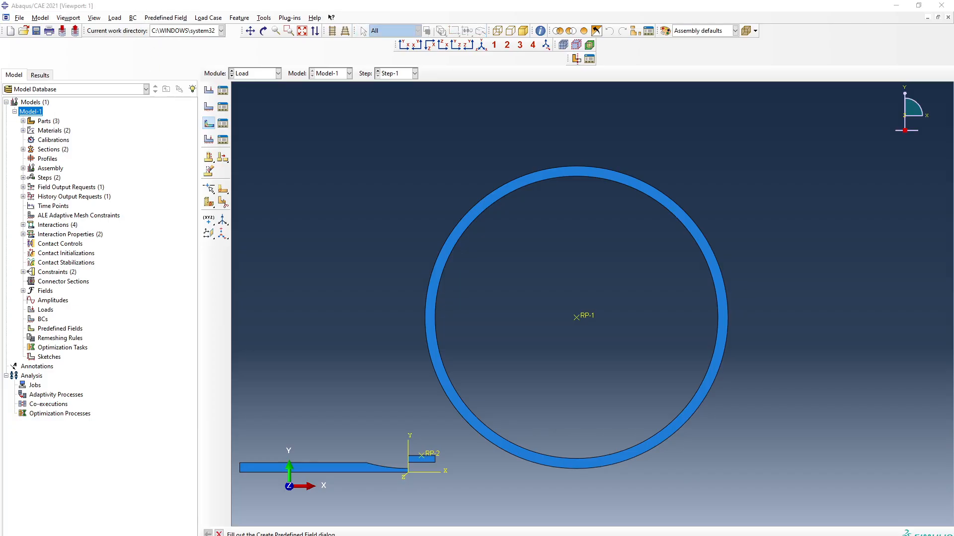
text(S)
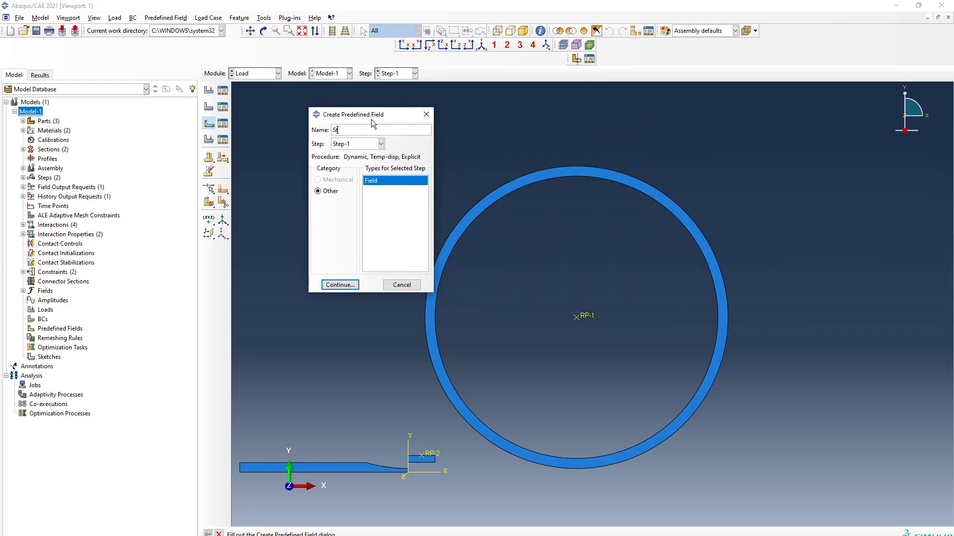
text(tock_InitialCondition)
click(380, 144)
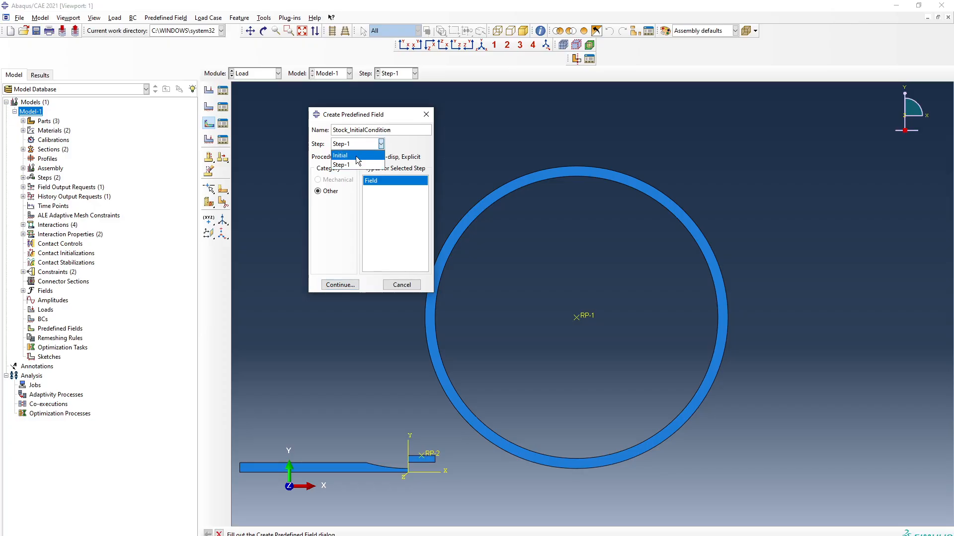
click(358, 155)
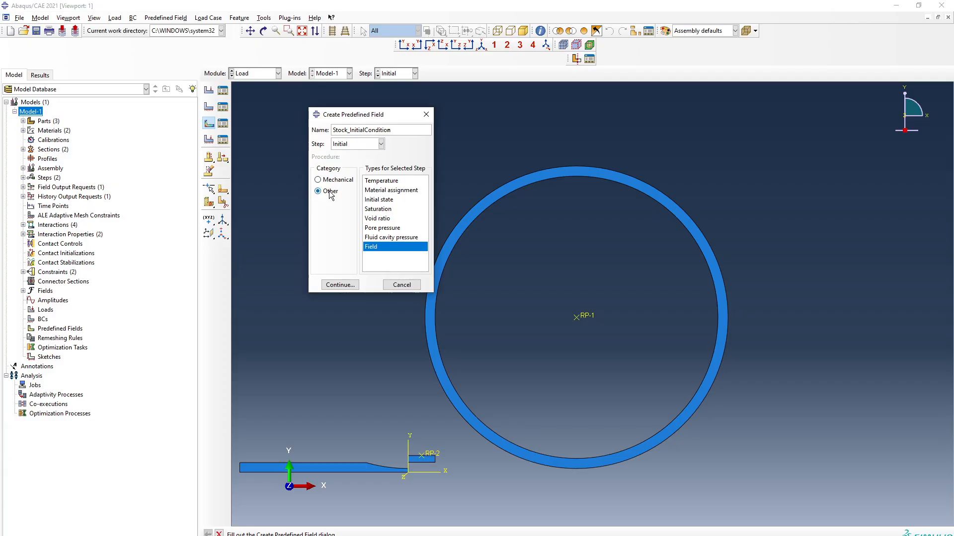
click(391, 182)
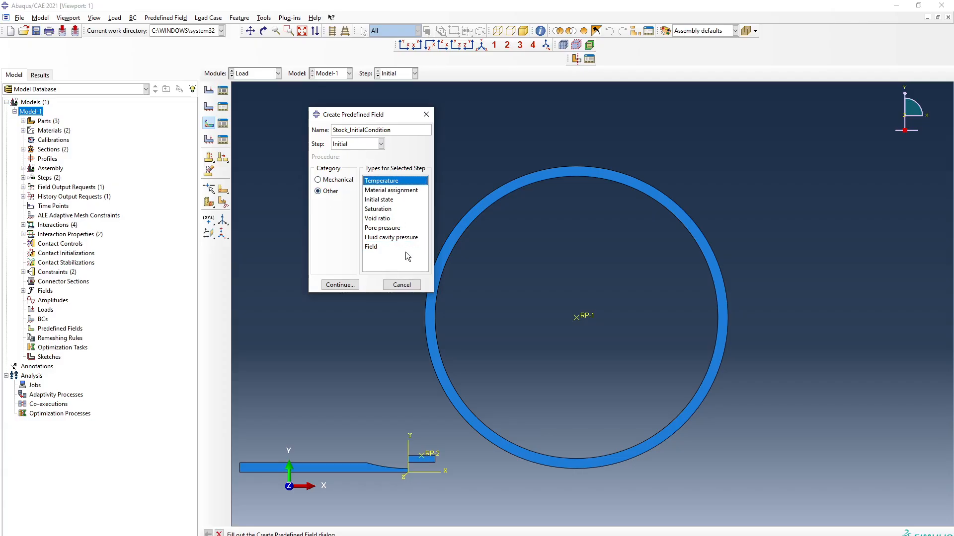
click(350, 285)
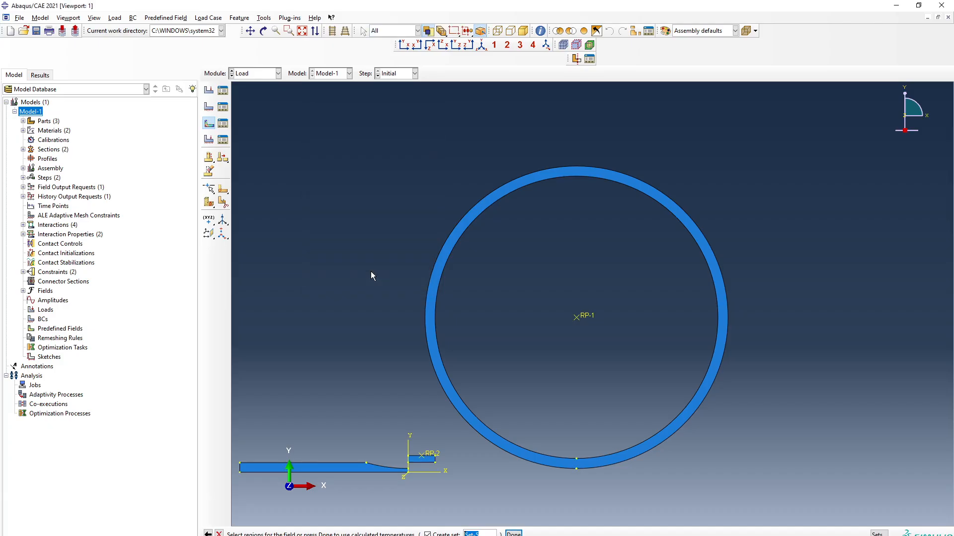
- Apply the temperature field to the whole stock region with a magnitude of 1100
click(318, 469)
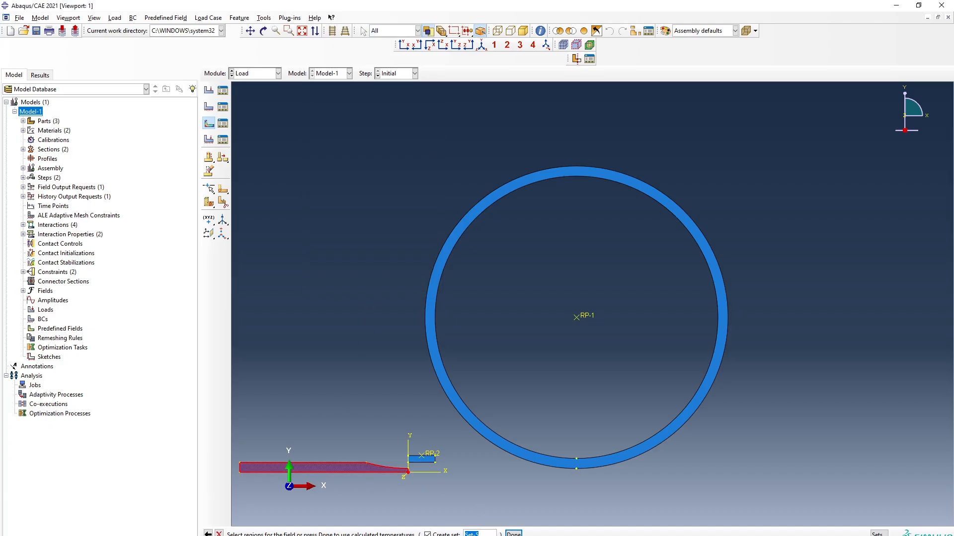
click(516, 534)
click(104, 221)
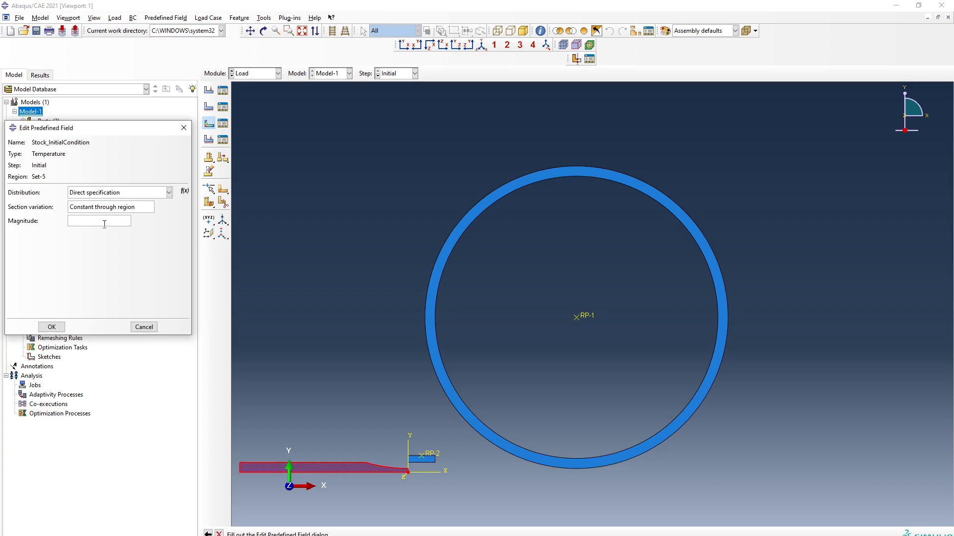
text(1100)
key(Return)
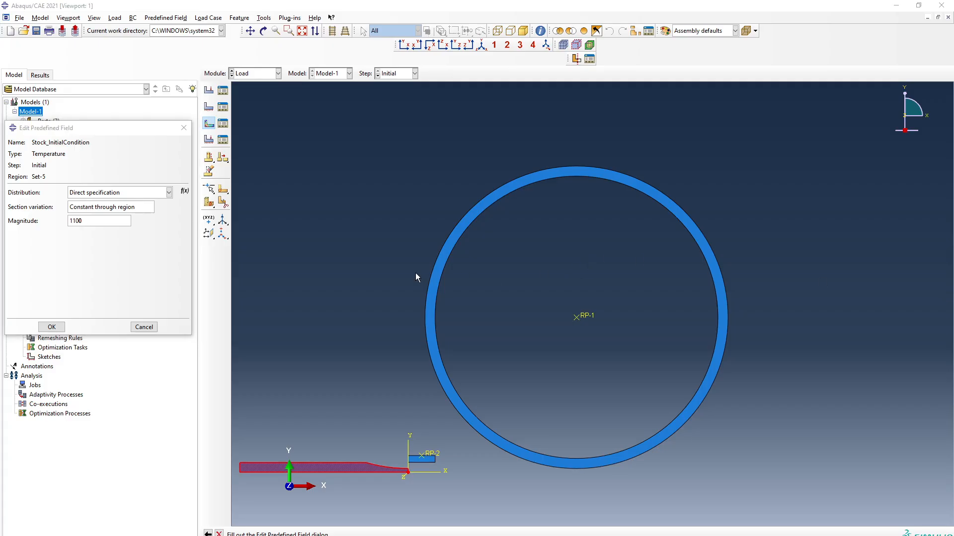
- Accept the stock's initial temperature of 1100, and create an initial temperature field named Roll_IC with magnitude 70 on the ring-shaped roll
click(50, 327)
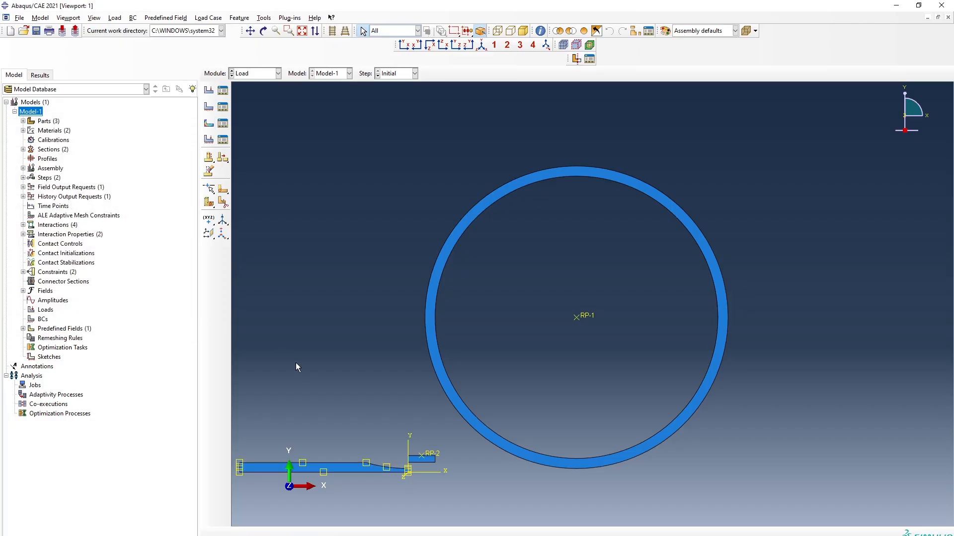
click(165, 18)
click(163, 39)
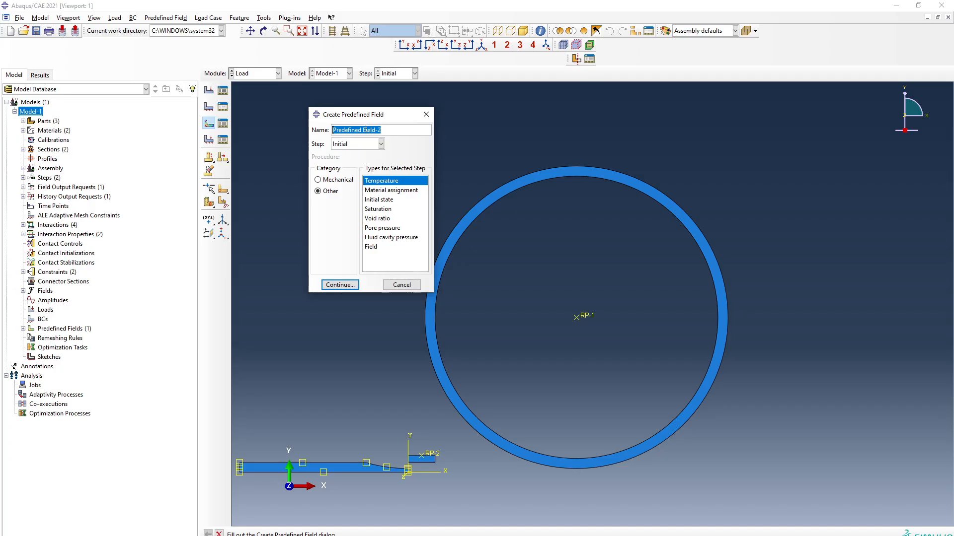
text(Roll_IC)
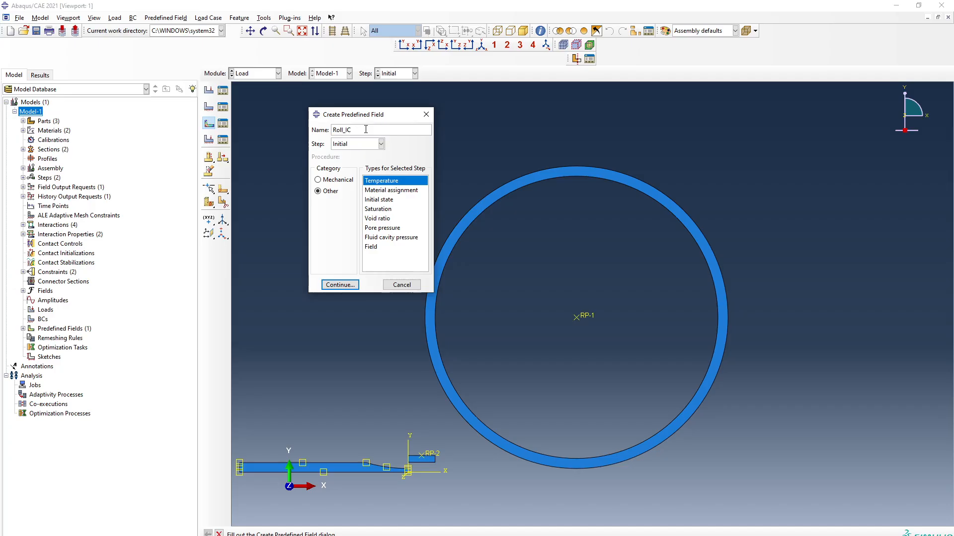
click(339, 285)
click(435, 283)
middle_click(487, 509)
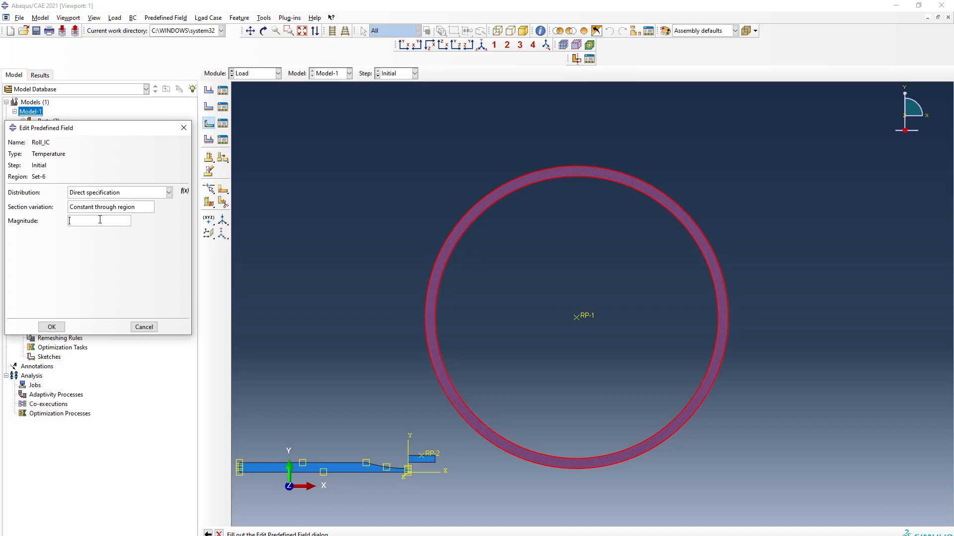
text(70)
click(51, 327)
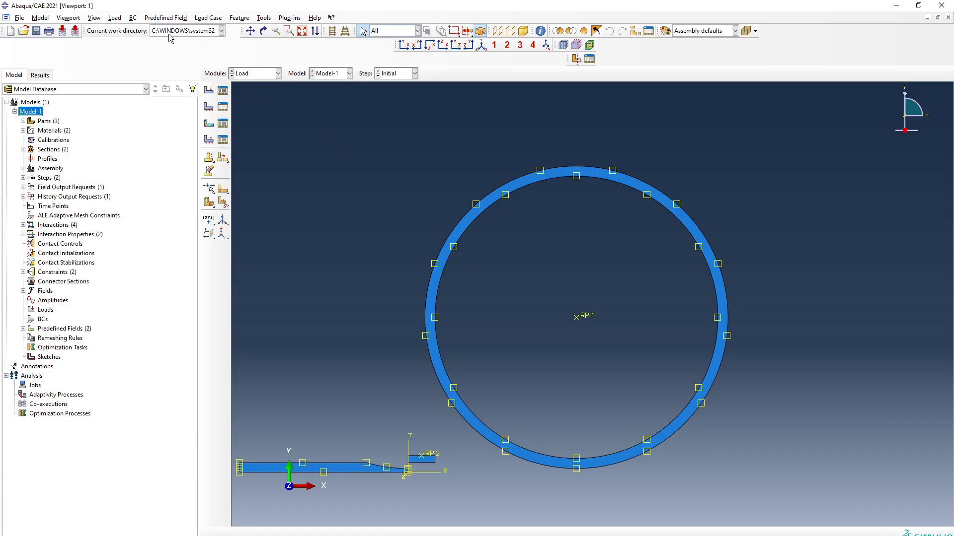
- Create an initial velocity field named Stock_Initial_Velocity on the stock with V1 set to 460
click(166, 18)
click(180, 41)
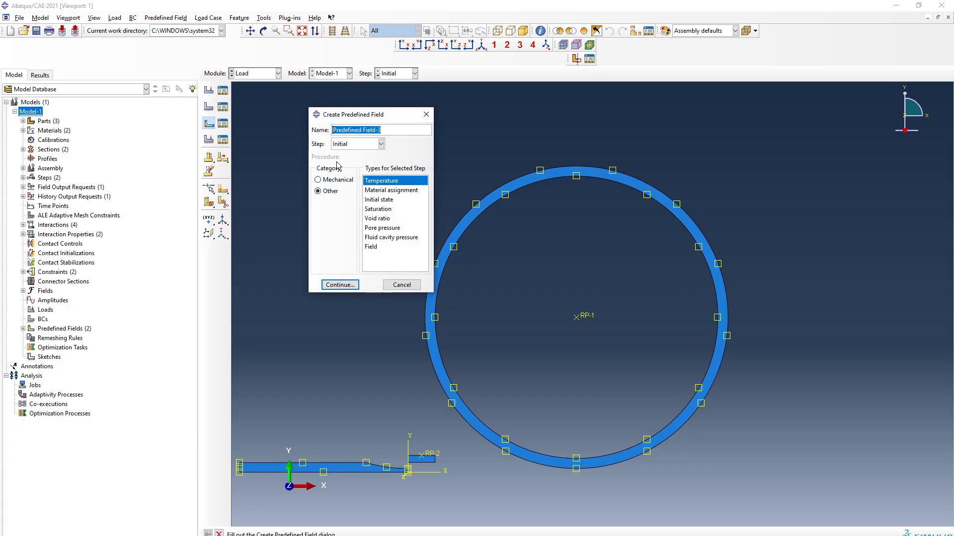
text(Stock)
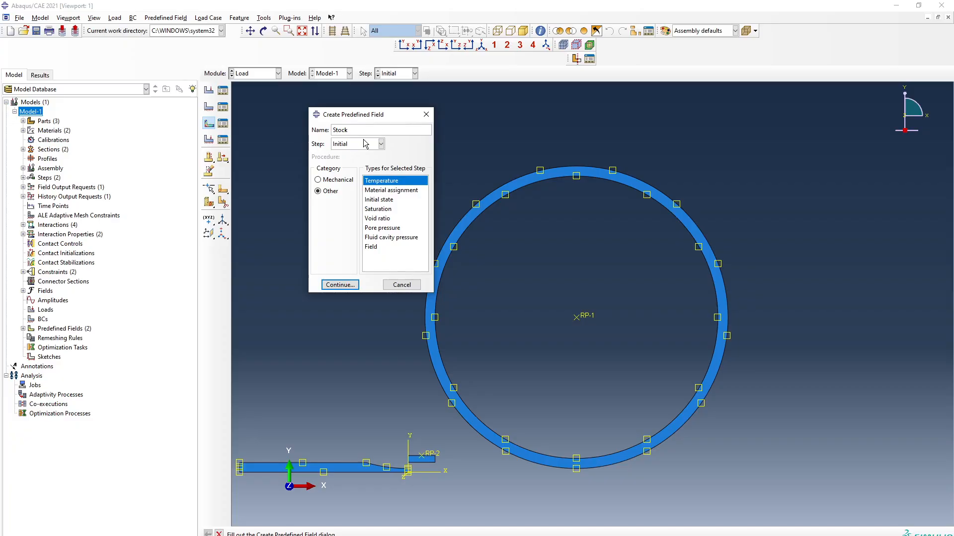
text(_Initial_Velocity)
click(317, 180)
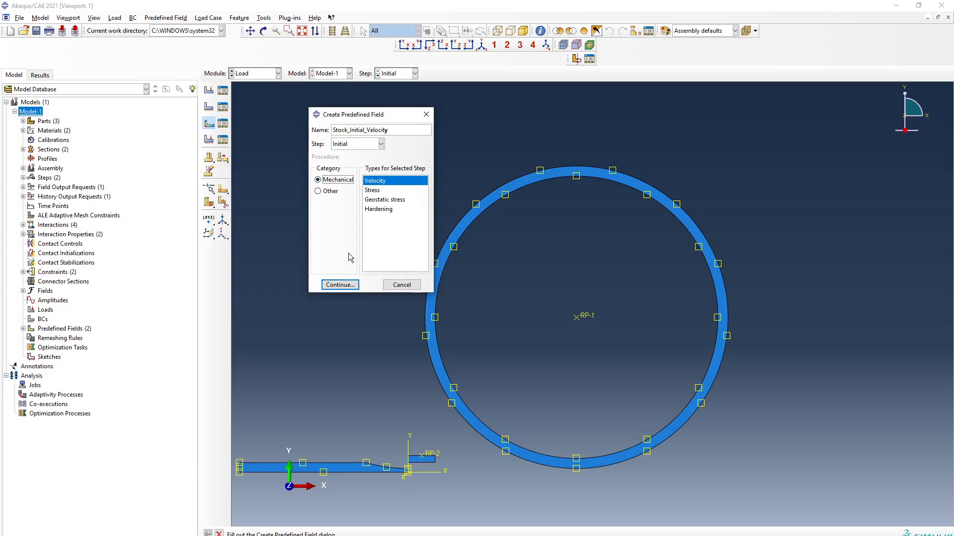
click(340, 284)
click(306, 469)
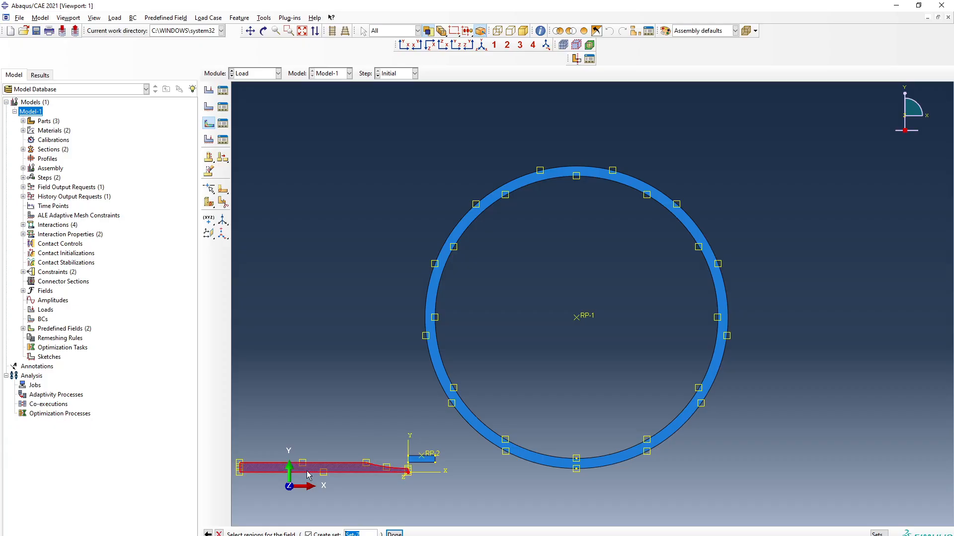
click(394, 534)
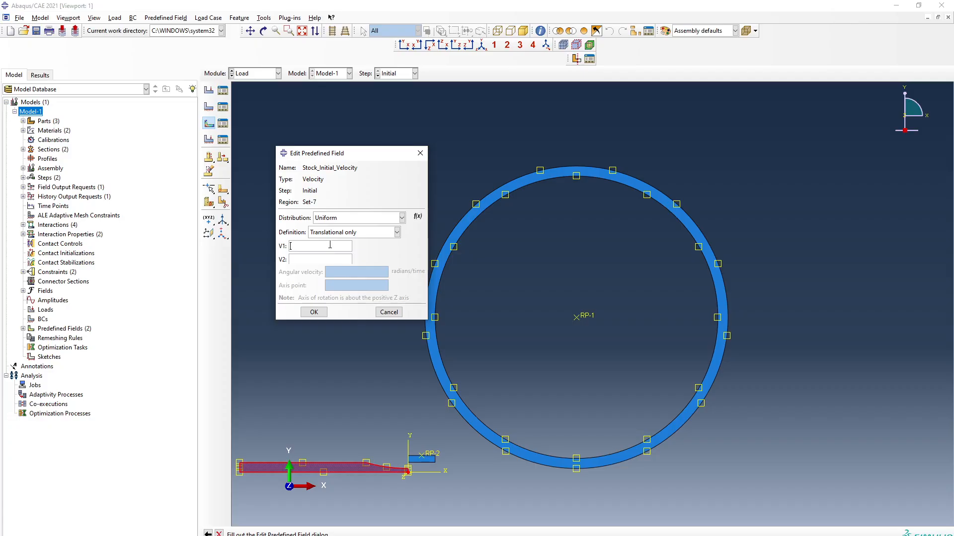
text(460)
click(323, 314)
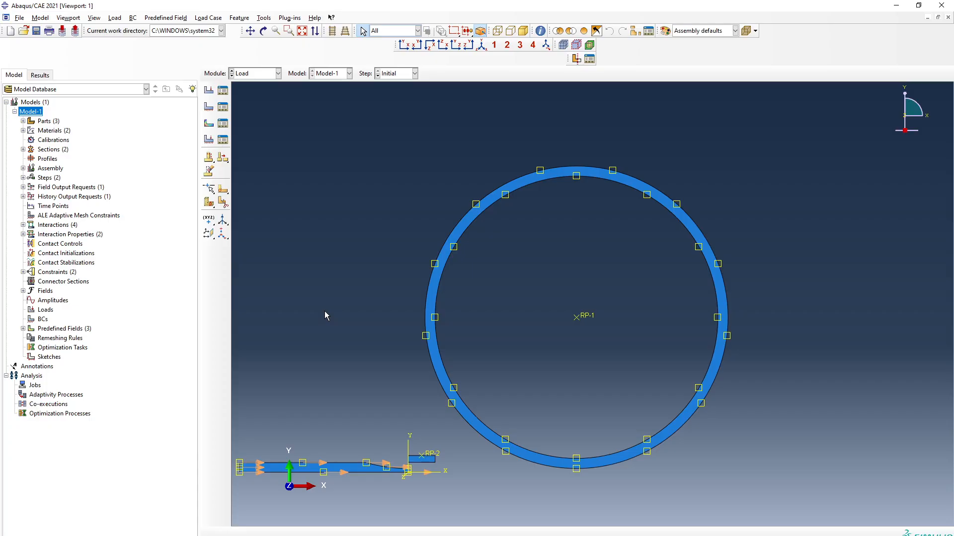
- Open the Boundary Condition Manager
click(222, 109)
click(242, 229)
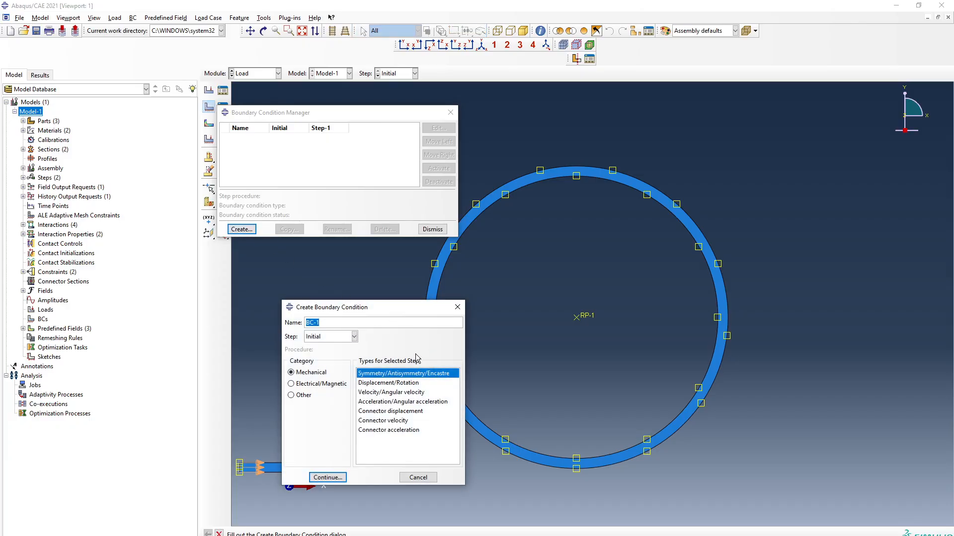
click(402, 383)
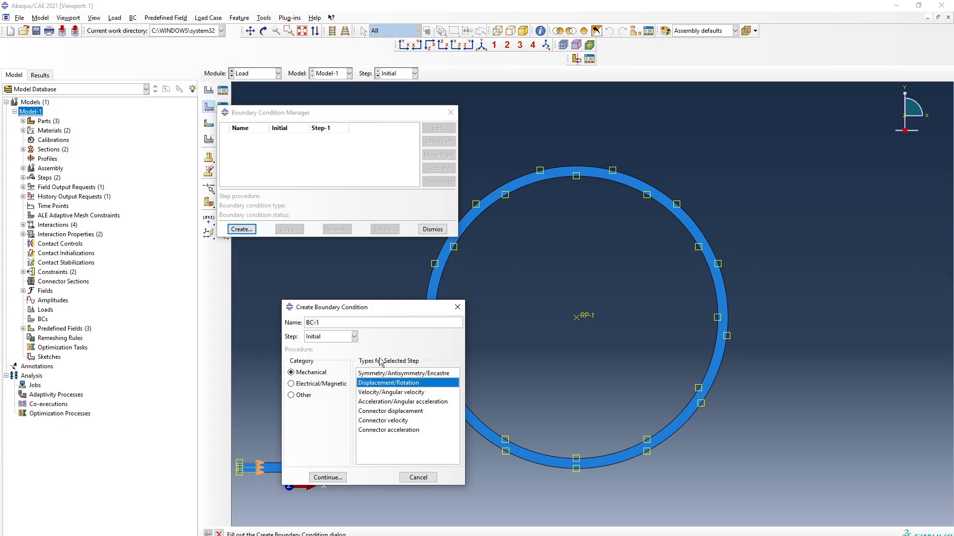
text(Stock_)
click(318, 478)
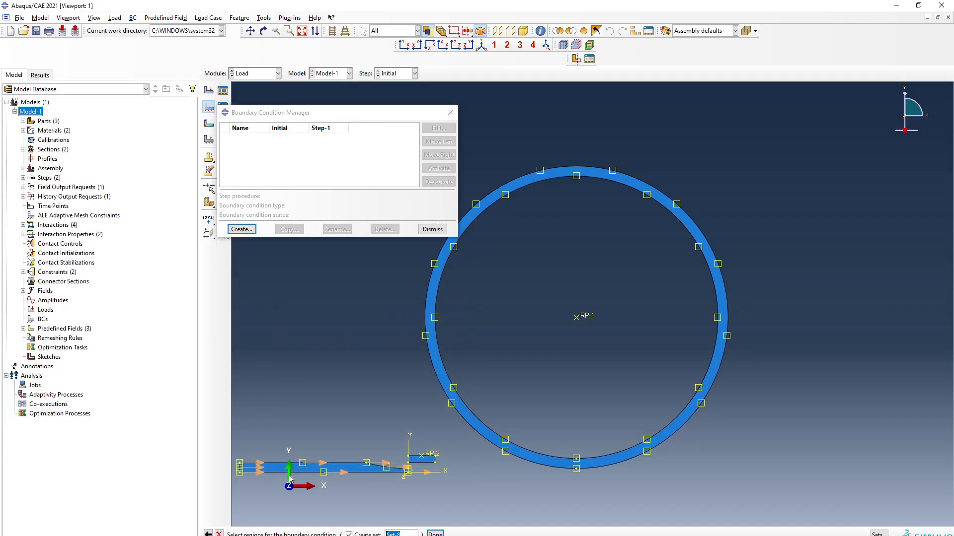
click(291, 473)
click(436, 533)
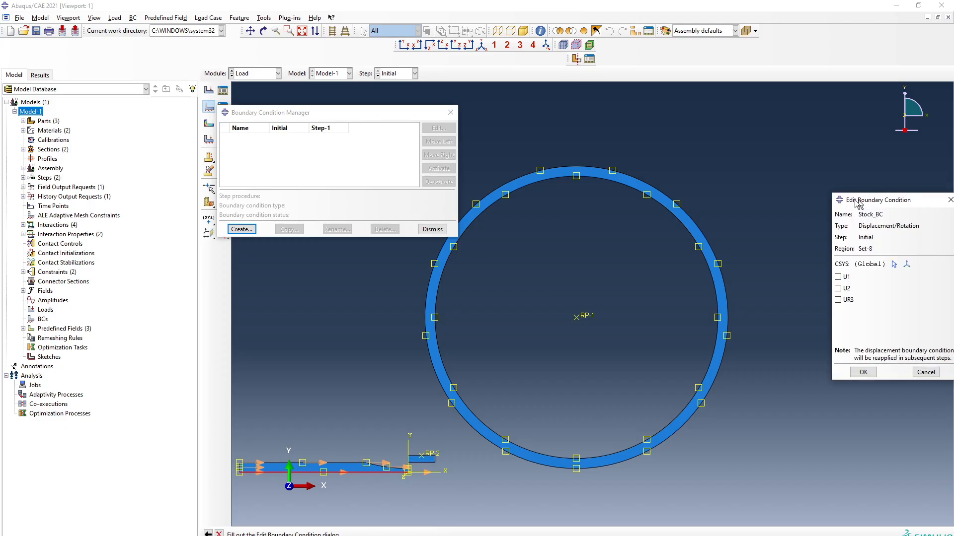
drag(857, 203, 823, 202)
click(890, 373)
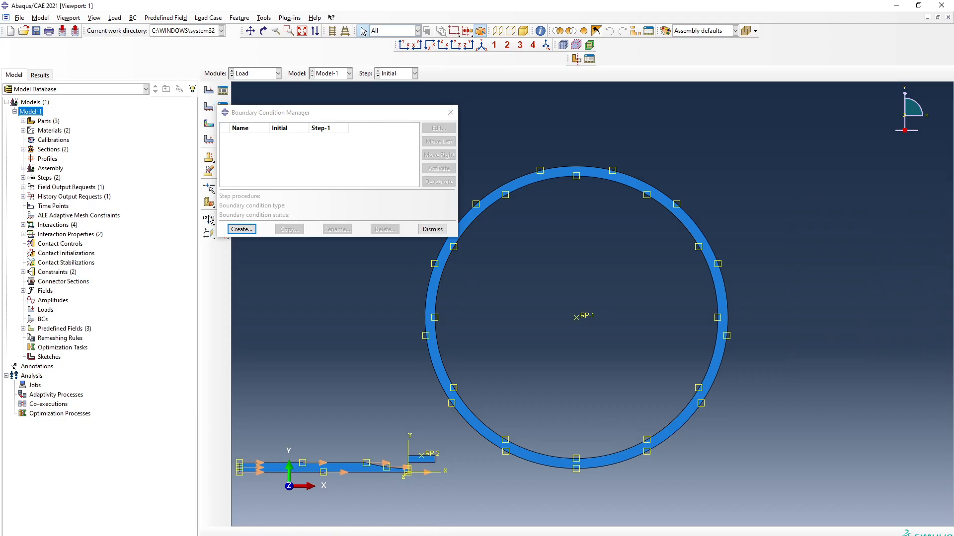
- Create a displacement/rotation boundary condition in Step-1 on the stock's bottom edge with U2 fixed at 0
click(242, 229)
click(332, 337)
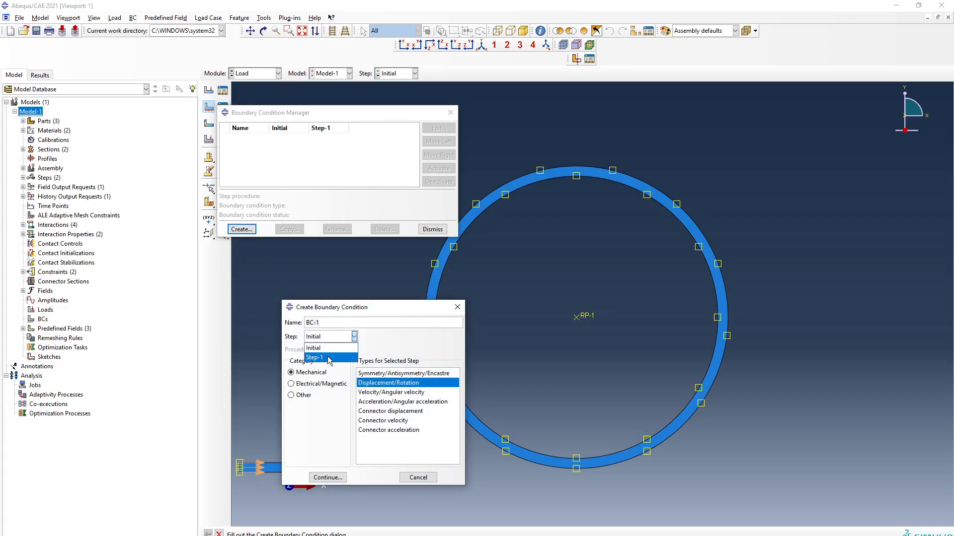
click(323, 353)
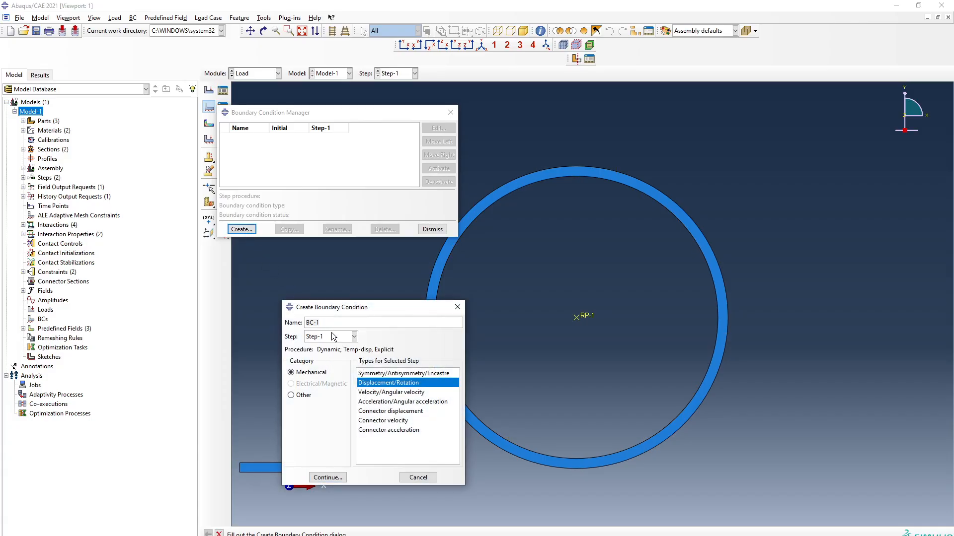
click(327, 477)
click(273, 470)
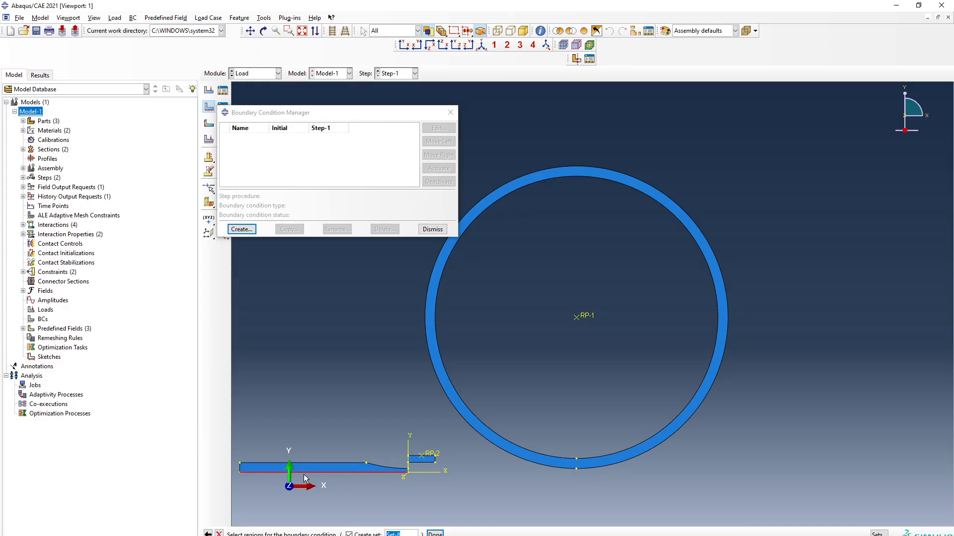
click(435, 534)
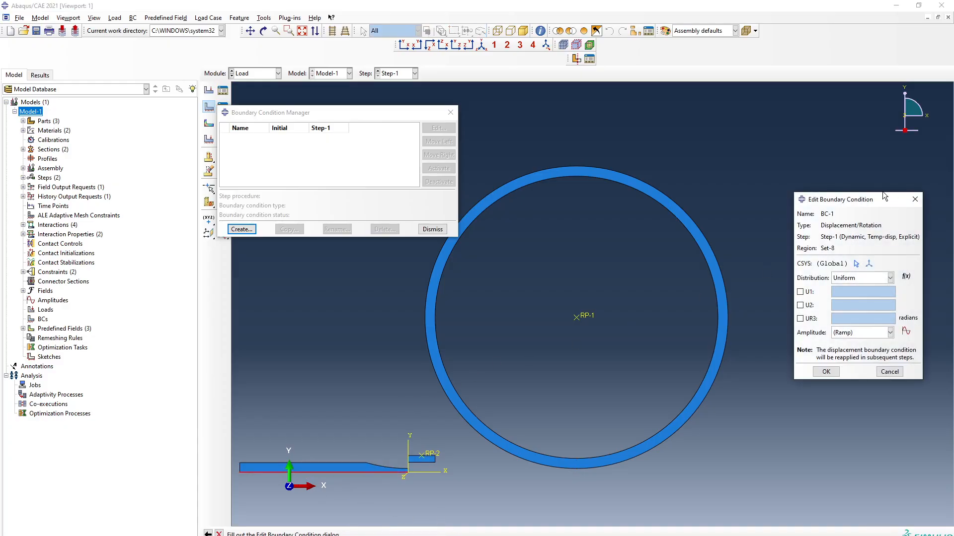
drag(867, 200, 269, 137)
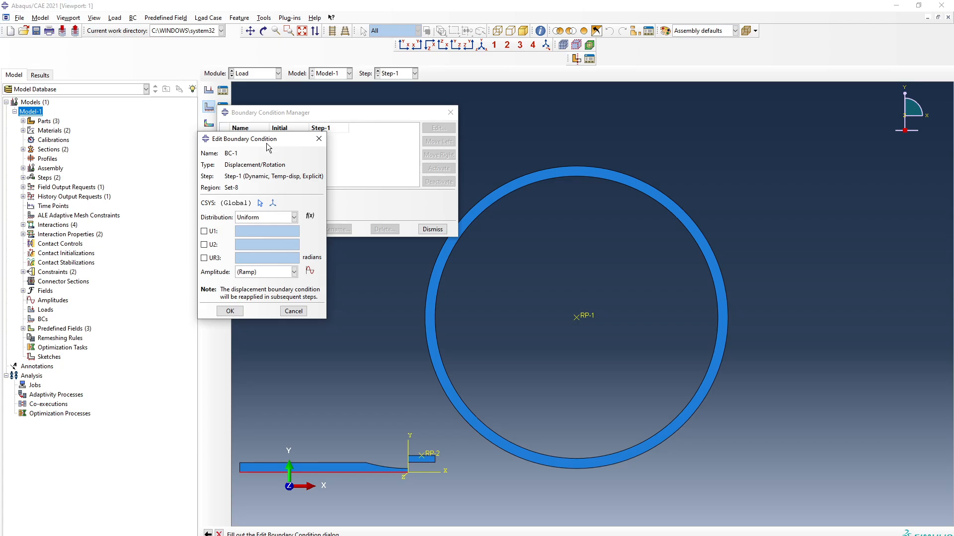
click(204, 245)
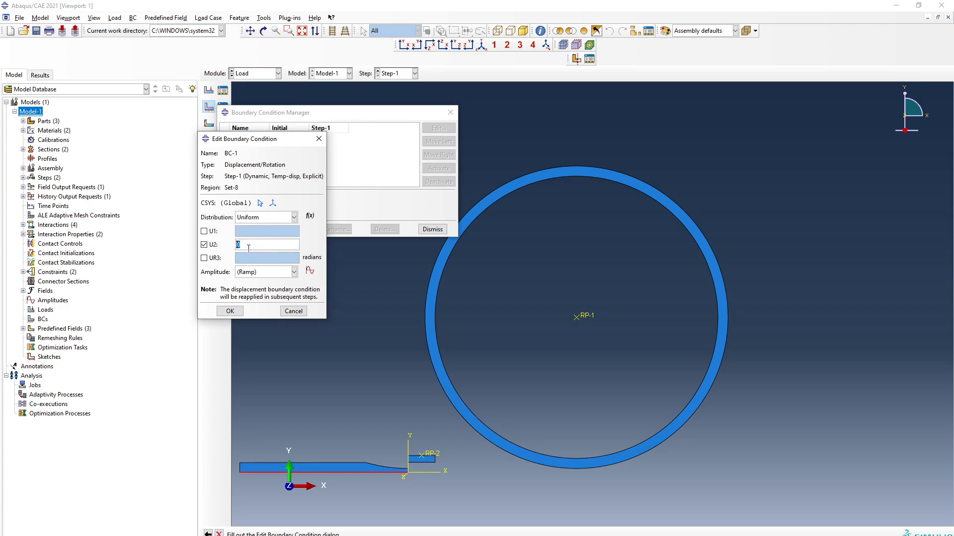
click(235, 312)
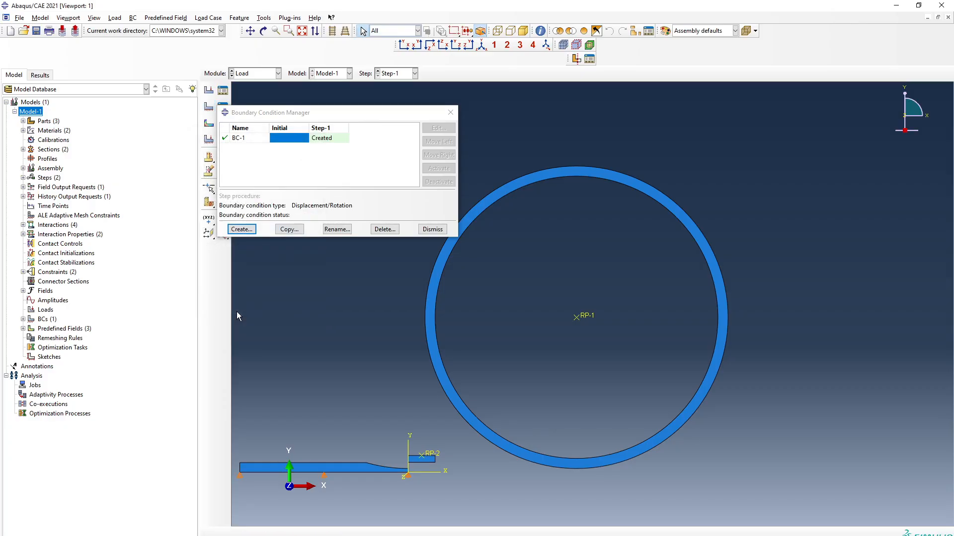
- Create a displacement/rotation boundary condition named Roll_Translation in Step-1 at RP-1, with U1 and U2 fixed at 0
click(242, 229)
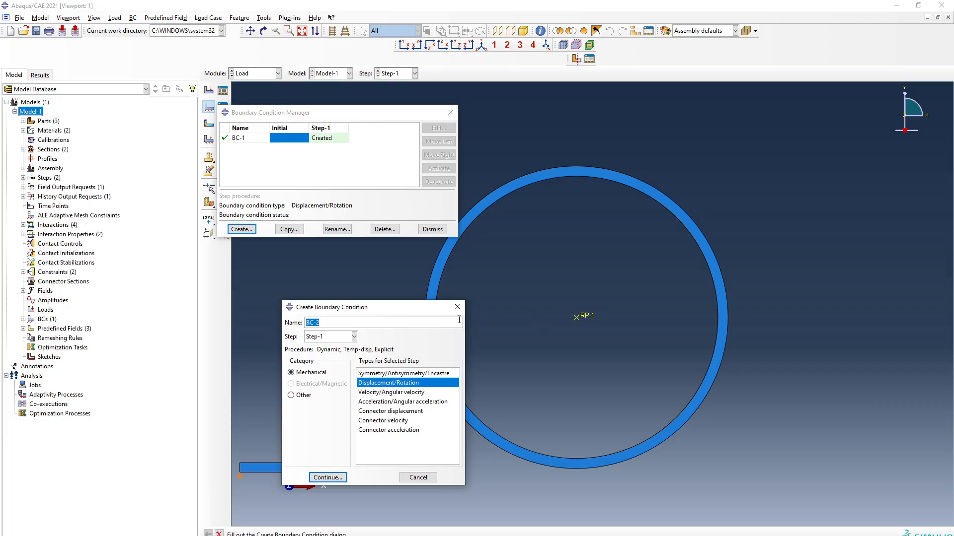
text(Roll_Translation)
click(327, 478)
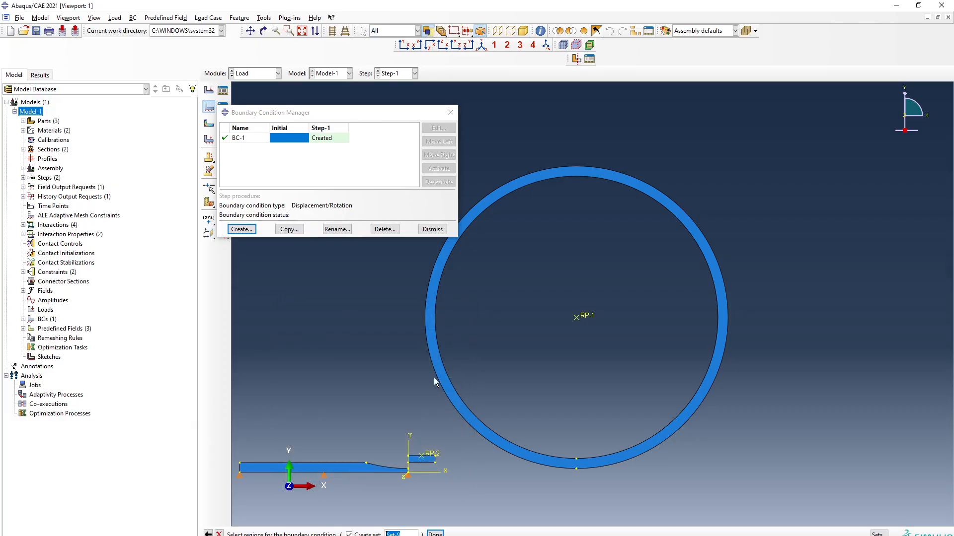
click(585, 314)
click(435, 534)
click(204, 231)
click(204, 245)
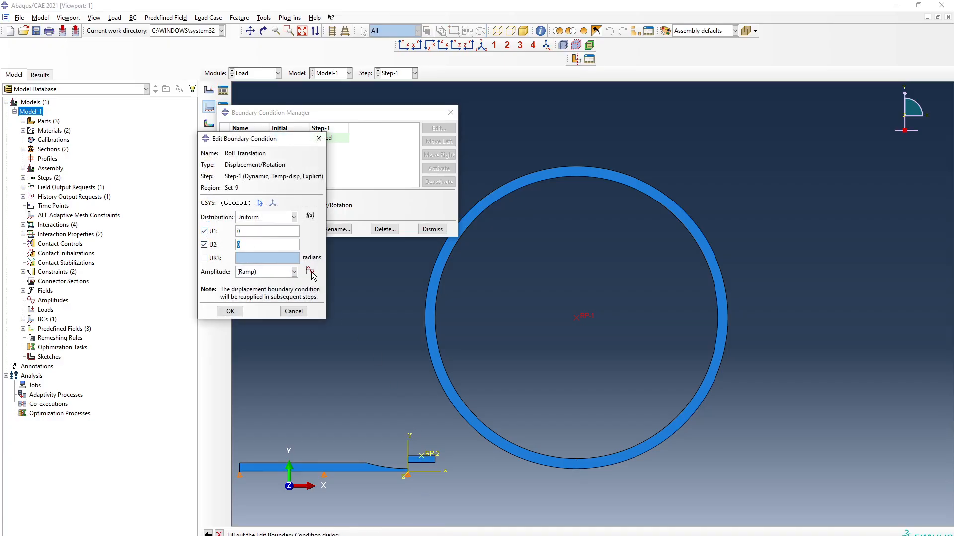
click(230, 310)
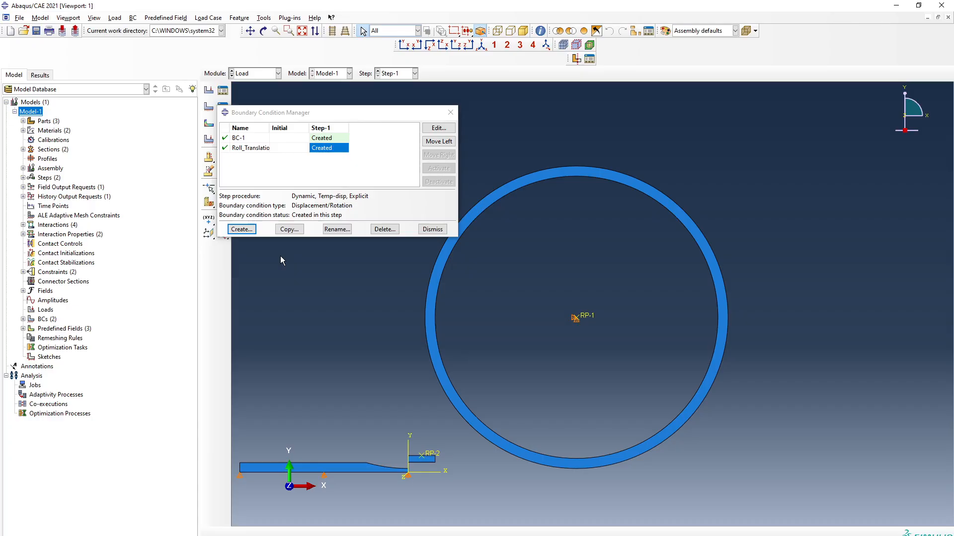
- Start a velocity/angular velocity boundary condition named Roll_Rotation in Step-1 and assign it to reference point RP-1
click(241, 229)
text(Ro)
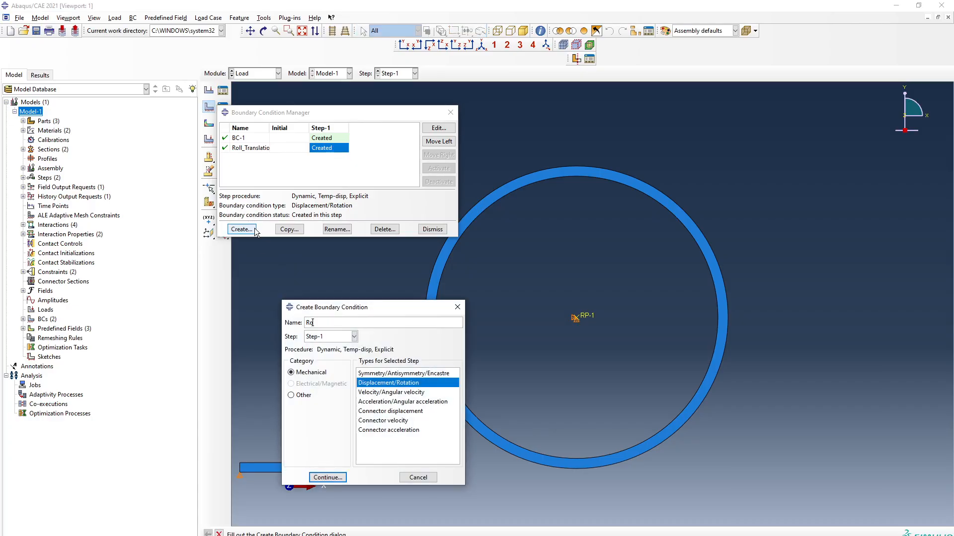
text(ll_Rotation)
click(367, 392)
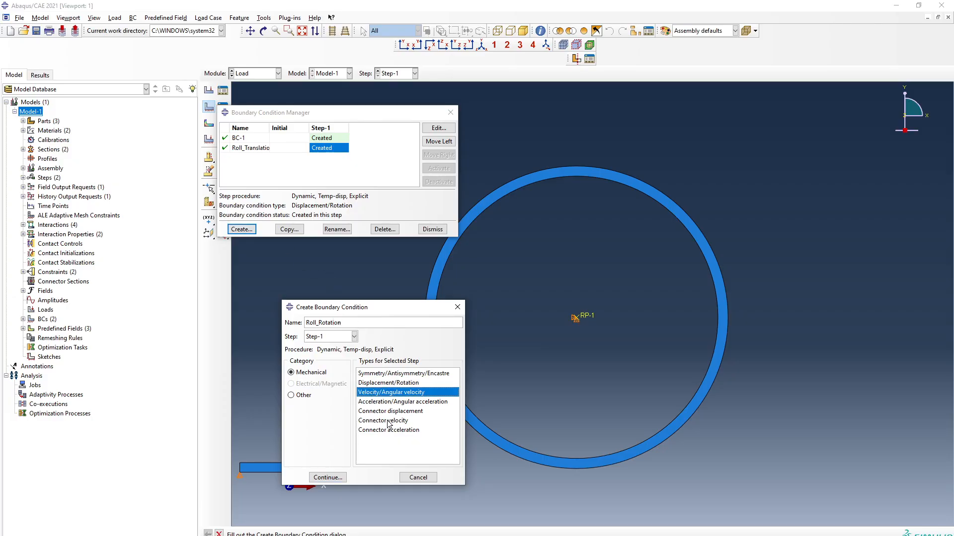
click(327, 478)
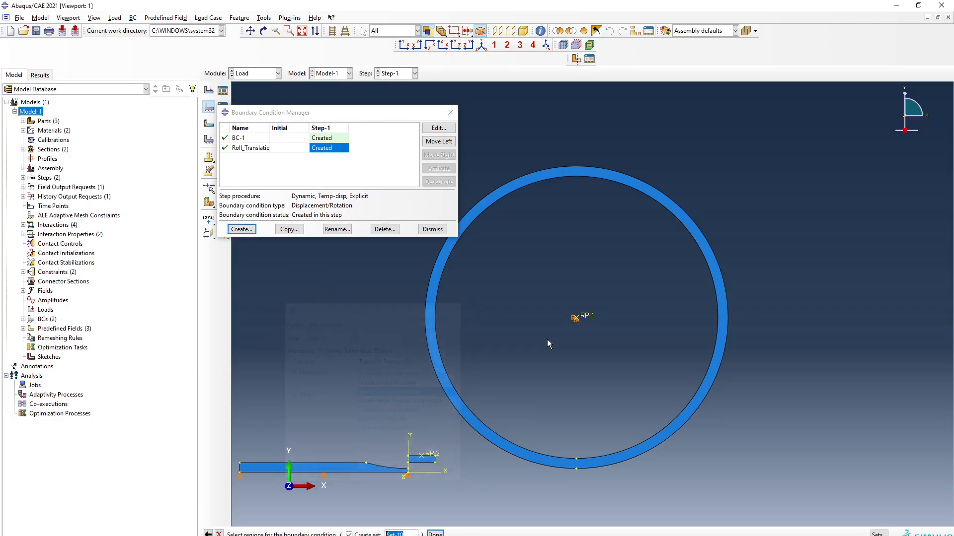
click(589, 322)
click(435, 534)
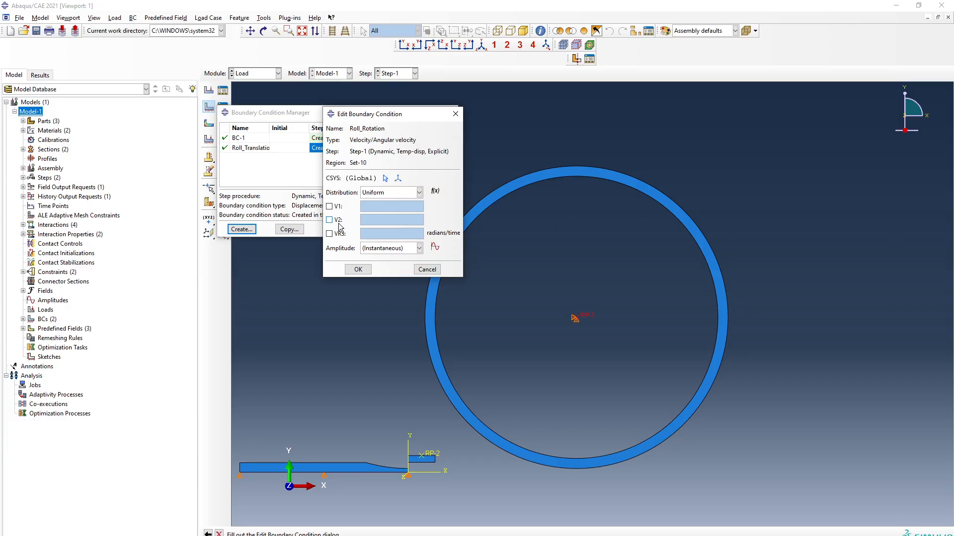
click(330, 207)
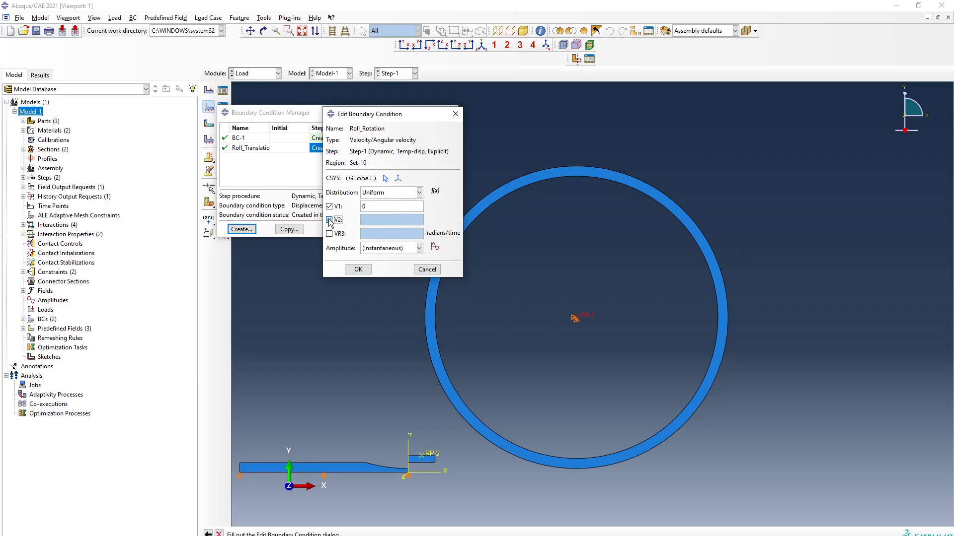
click(334, 219)
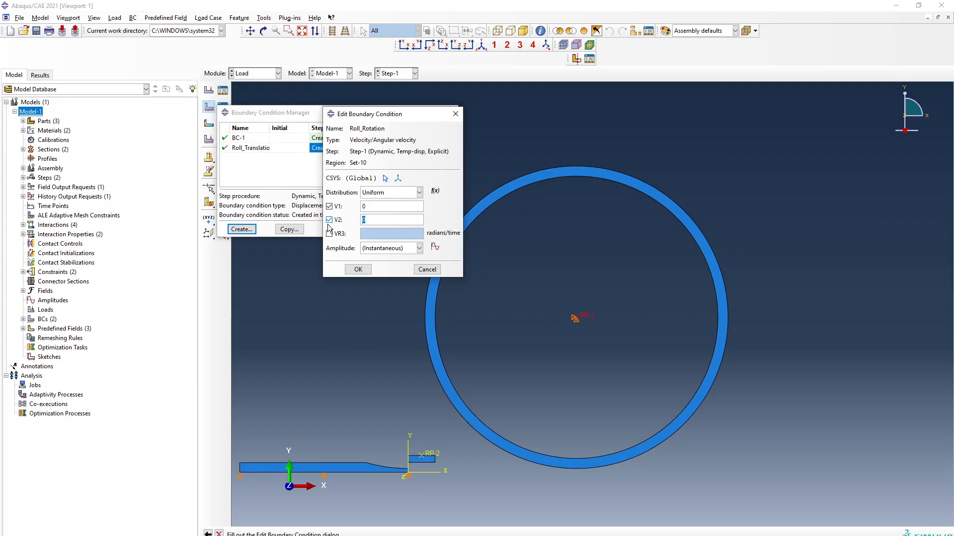
click(329, 219)
click(329, 206)
- Prescribe VR3 as 1.83 radians/time for the Roll_Rotation boundary condition and accept it
click(329, 233)
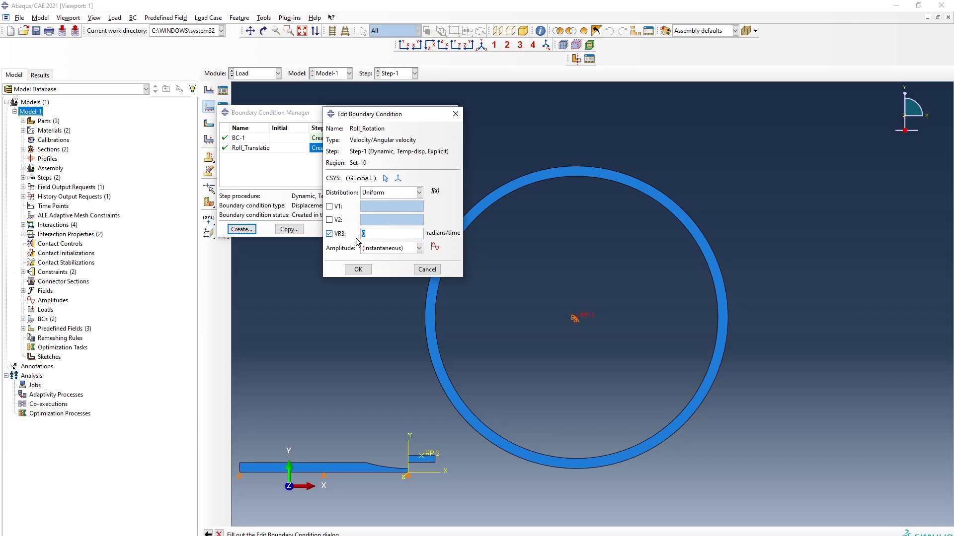
text(1.83)
click(358, 269)
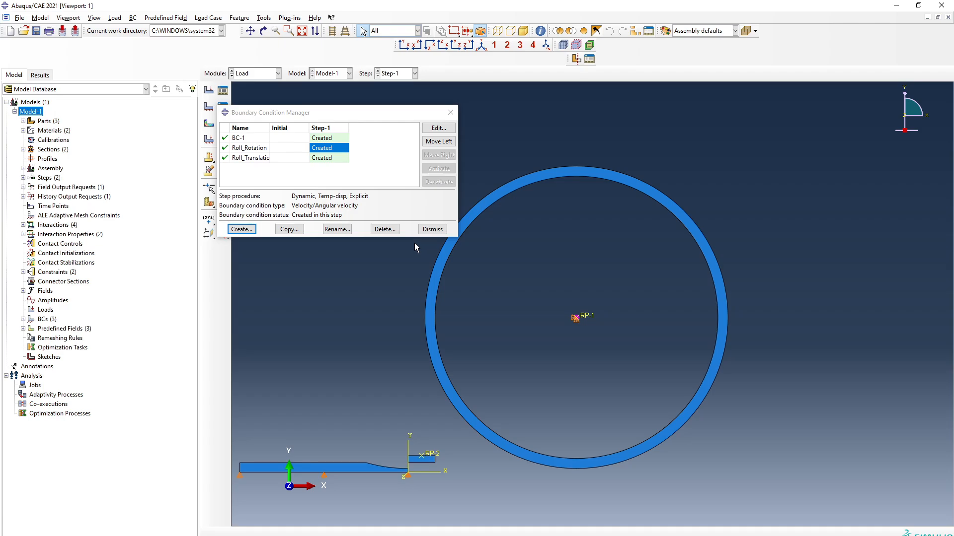
- Create a displacement/rotation boundary condition named Descalar in Step-1 at RP-2, with U1, U2 and UR3 fixed at 0
click(242, 229)
drag(388, 308, 245, 237)
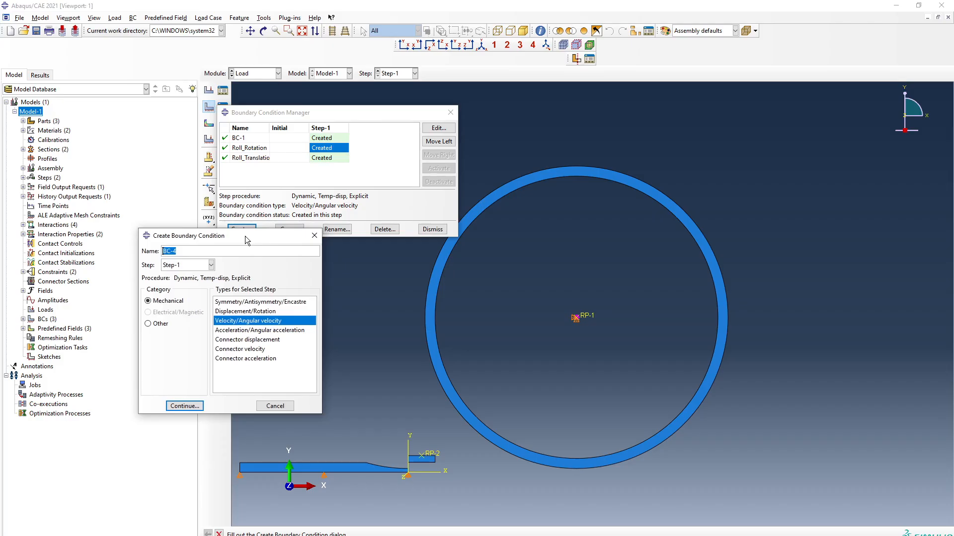
click(251, 312)
triple_click(183, 253)
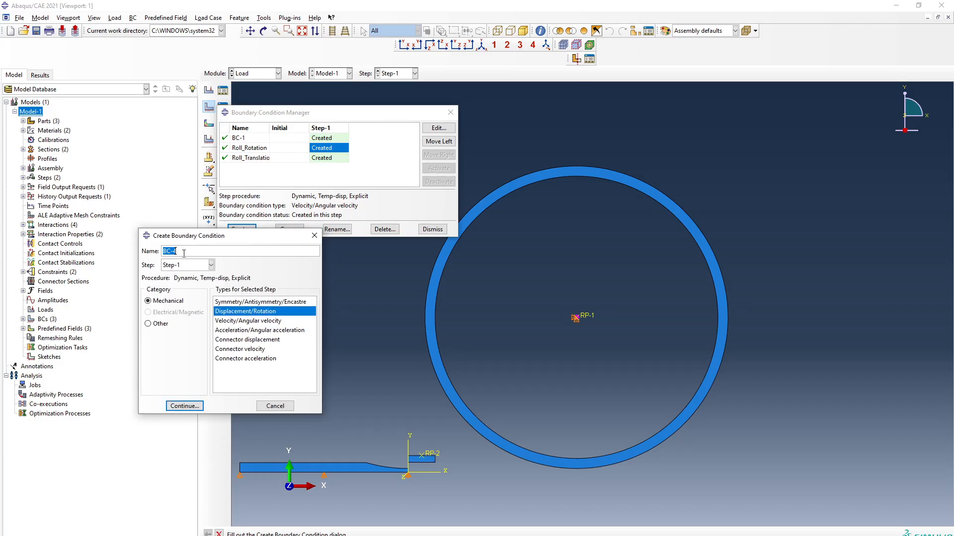
text(Descalar)
click(181, 406)
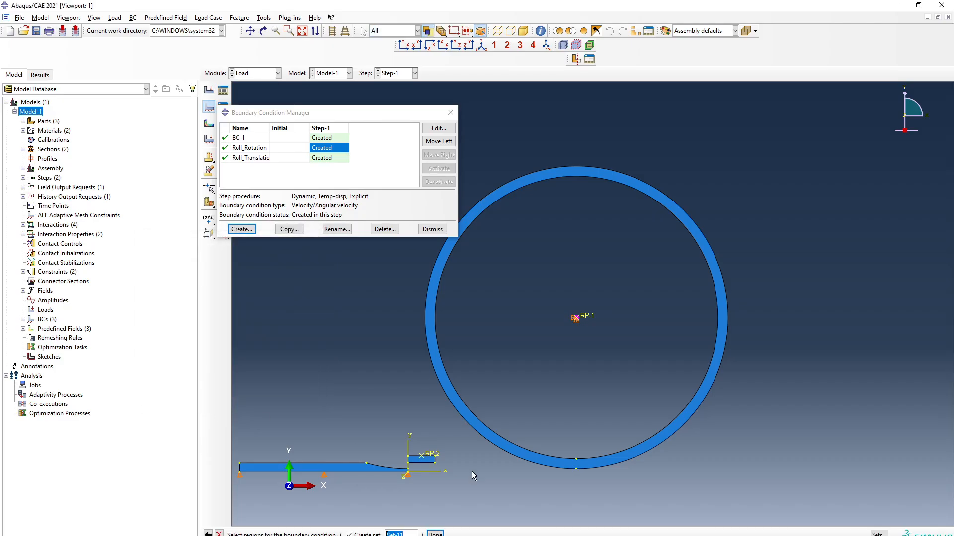
key(Return)
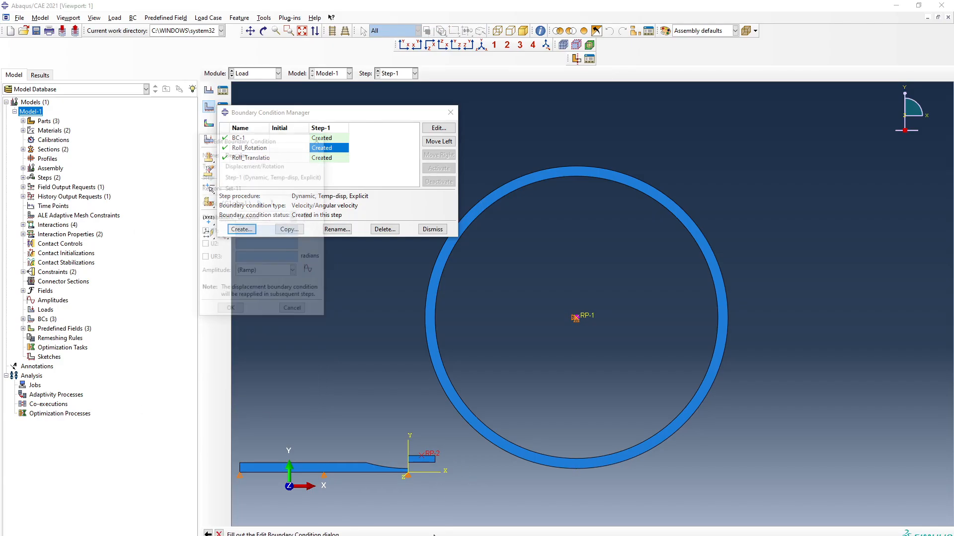
click(203, 245)
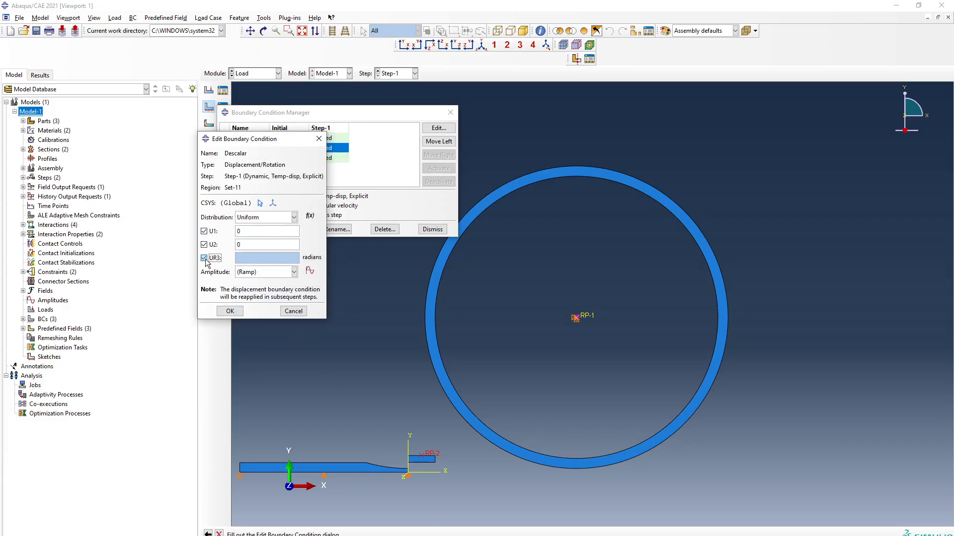
click(203, 258)
click(230, 311)
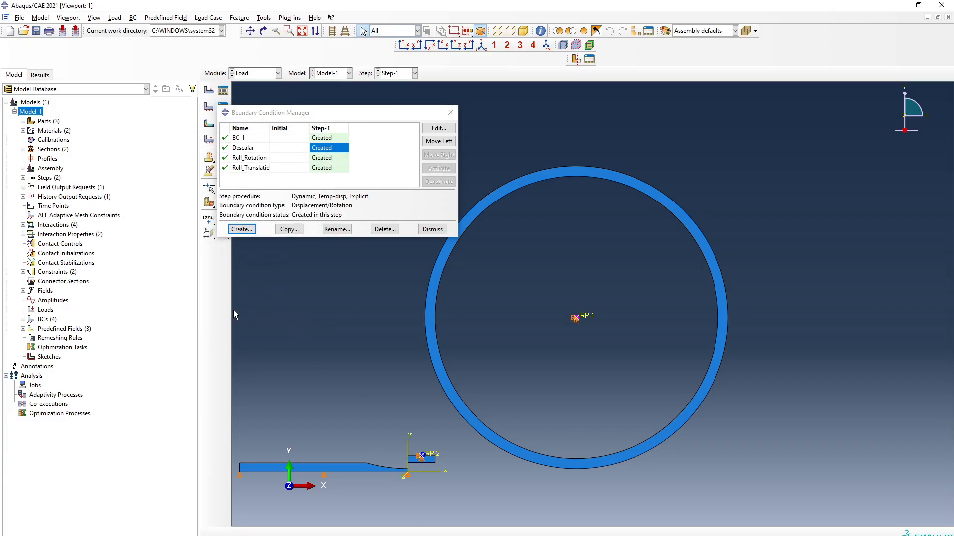
- Create a temperature boundary condition named Descalar_Temp in Step-1 on the small rectangular descaler, with a magnitude of 40
click(241, 229)
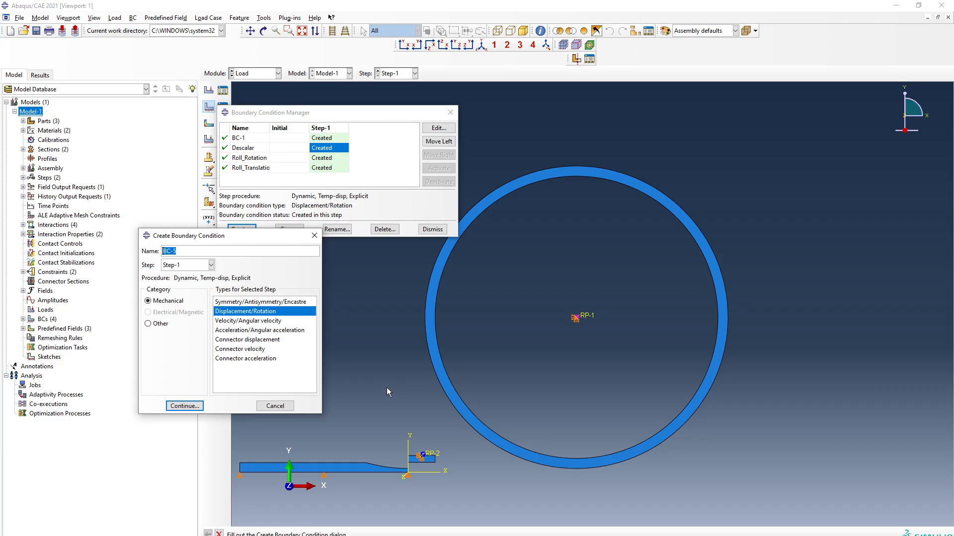
click(158, 324)
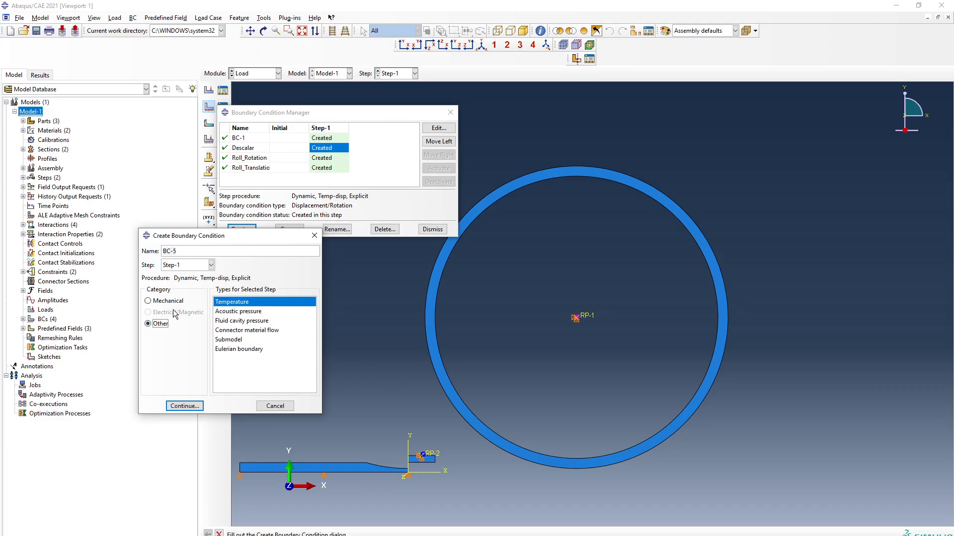
triple_click(209, 252)
text(Descalar_Temp)
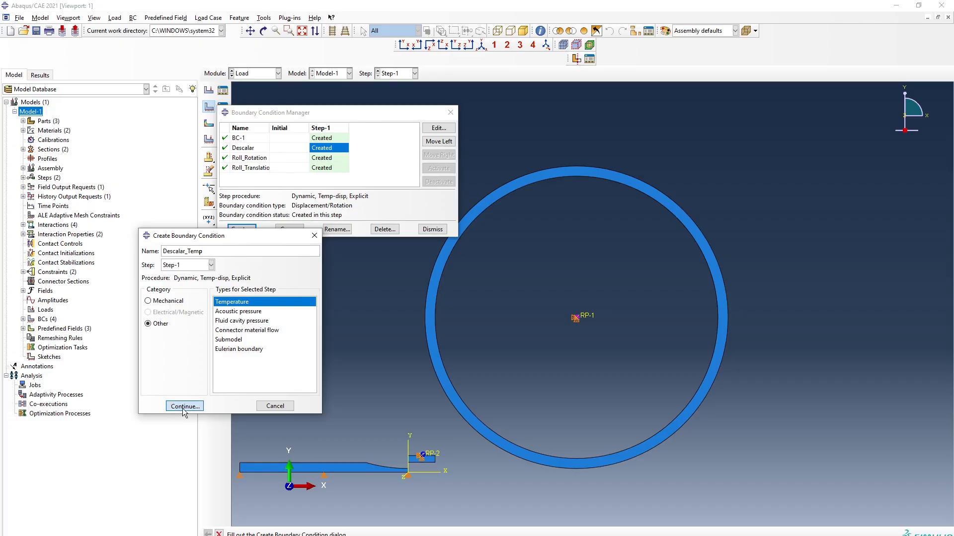
click(184, 406)
click(422, 458)
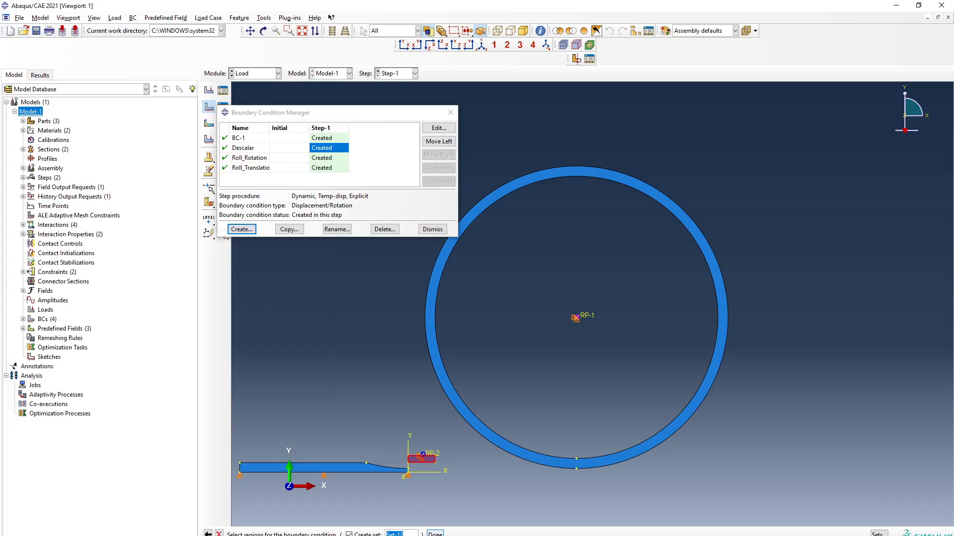
click(435, 534)
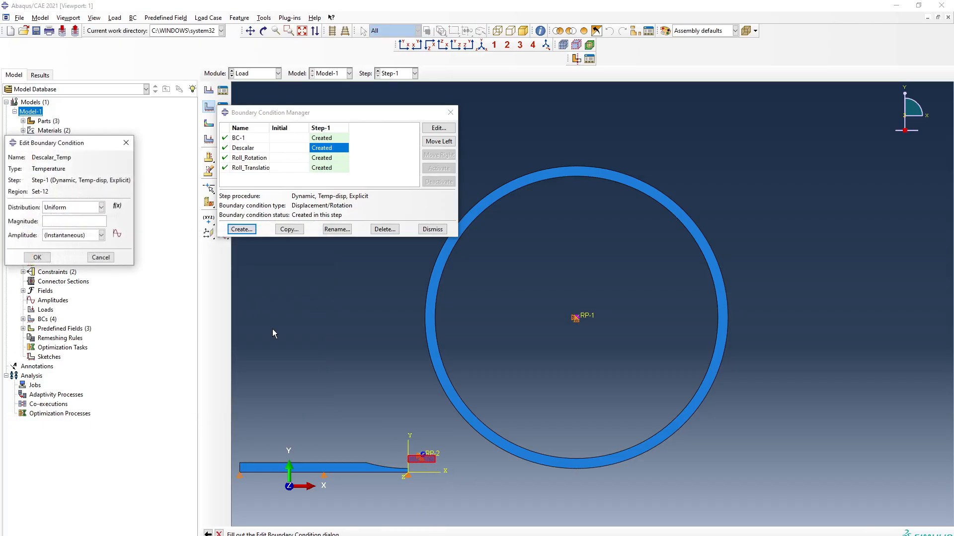
click(73, 224)
text(40)
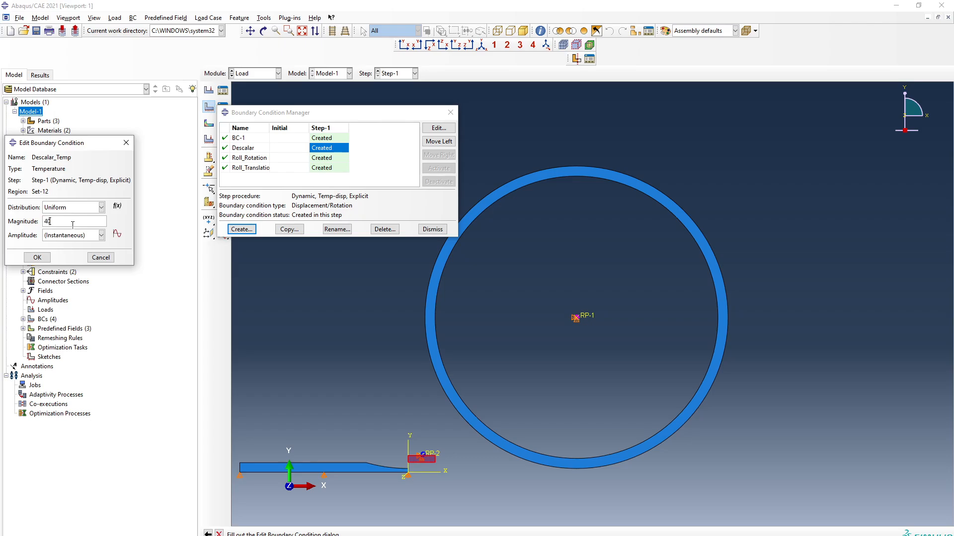
click(37, 258)
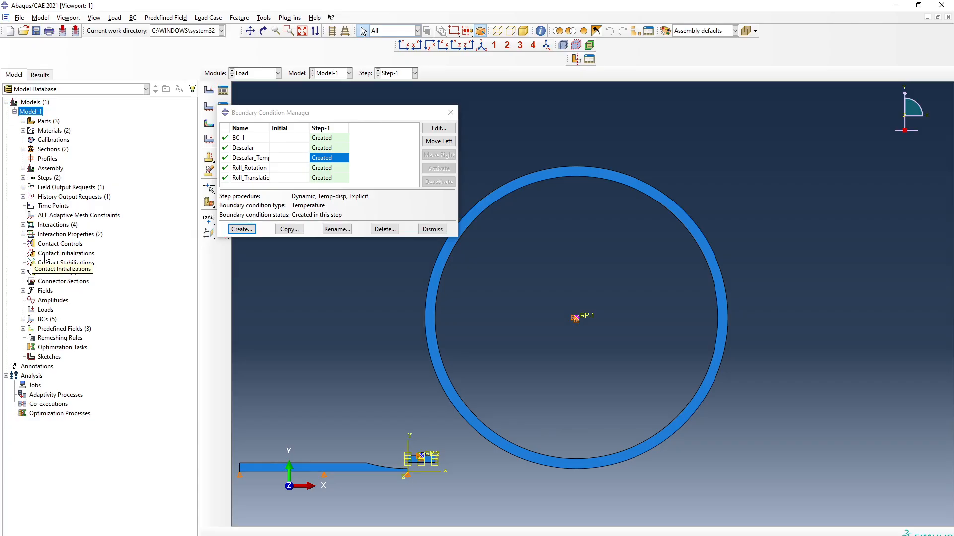
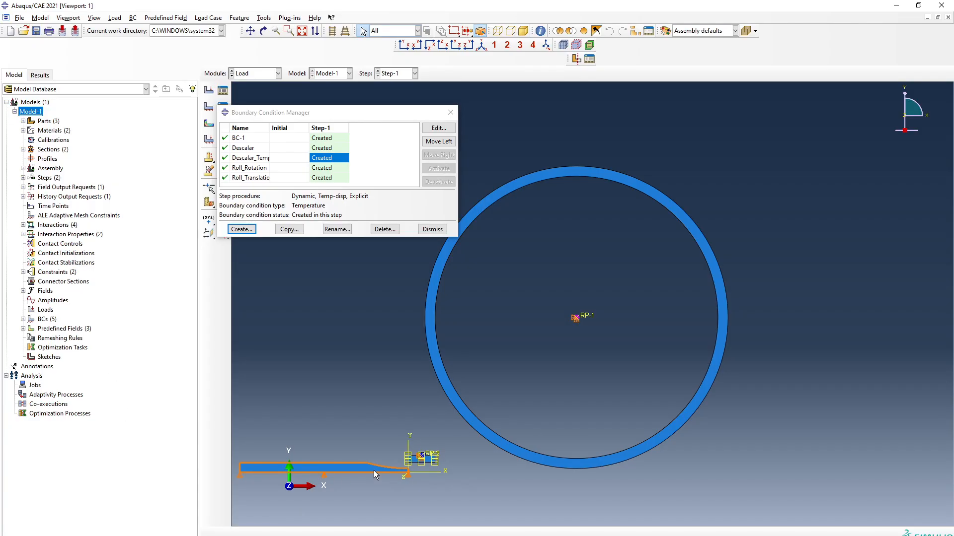
click(432, 230)
- Switch to the Mesh module and display the Stock part for meshing
click(260, 74)
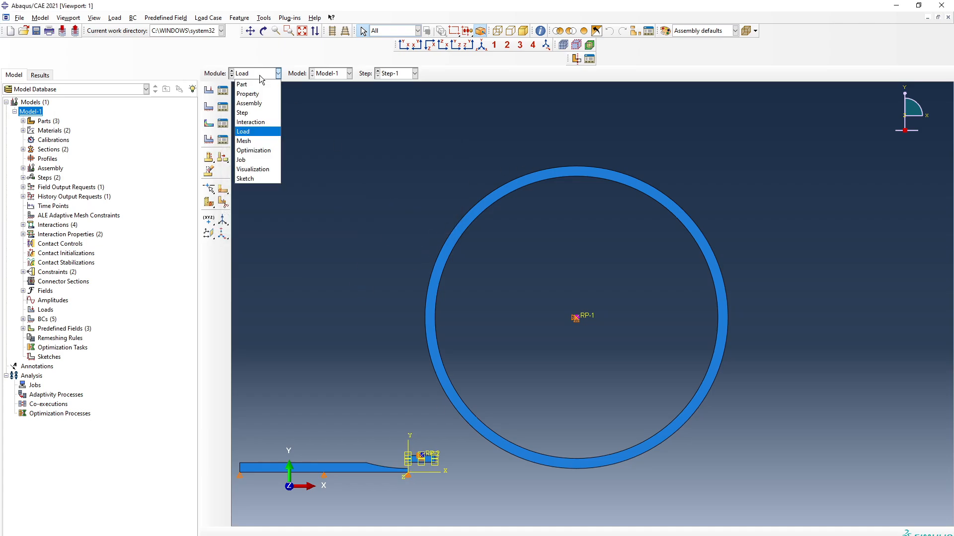
click(251, 141)
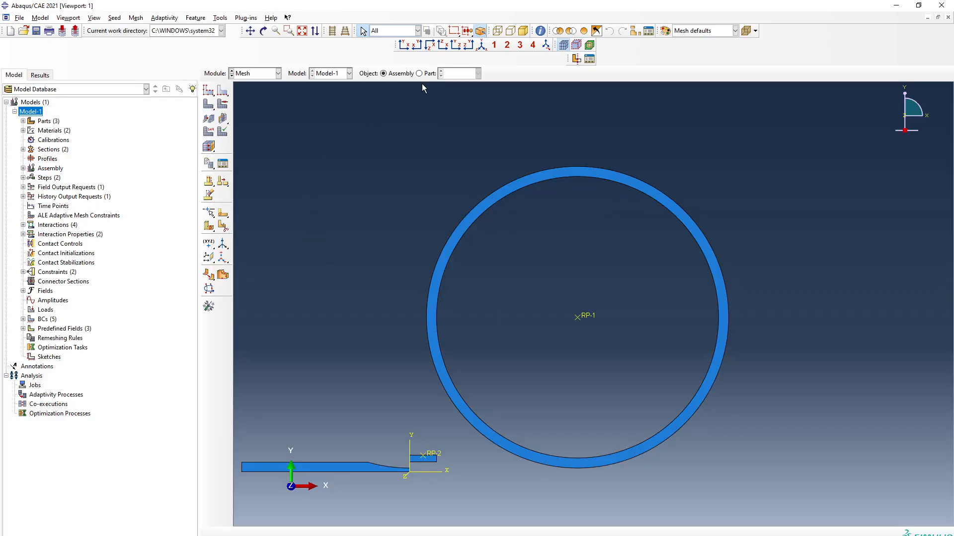
click(419, 73)
click(465, 74)
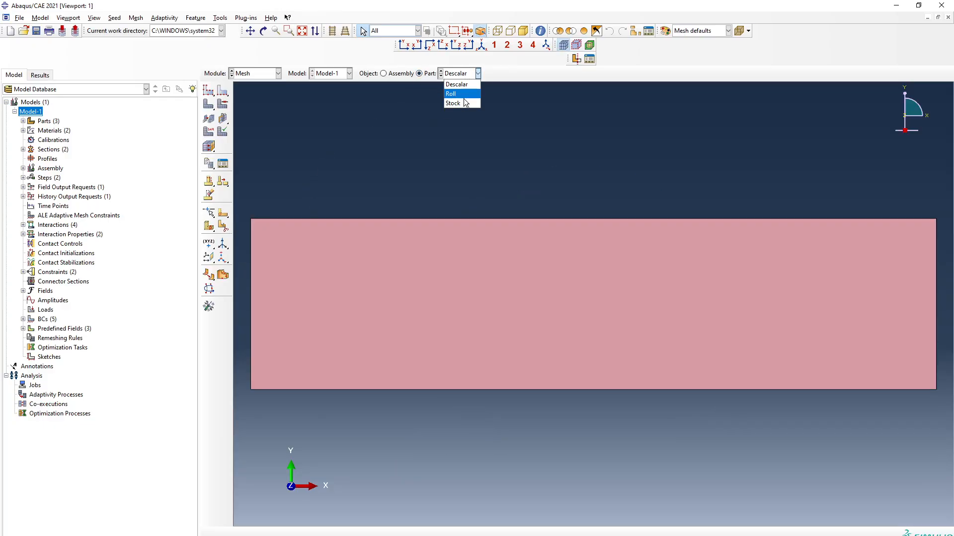
click(460, 103)
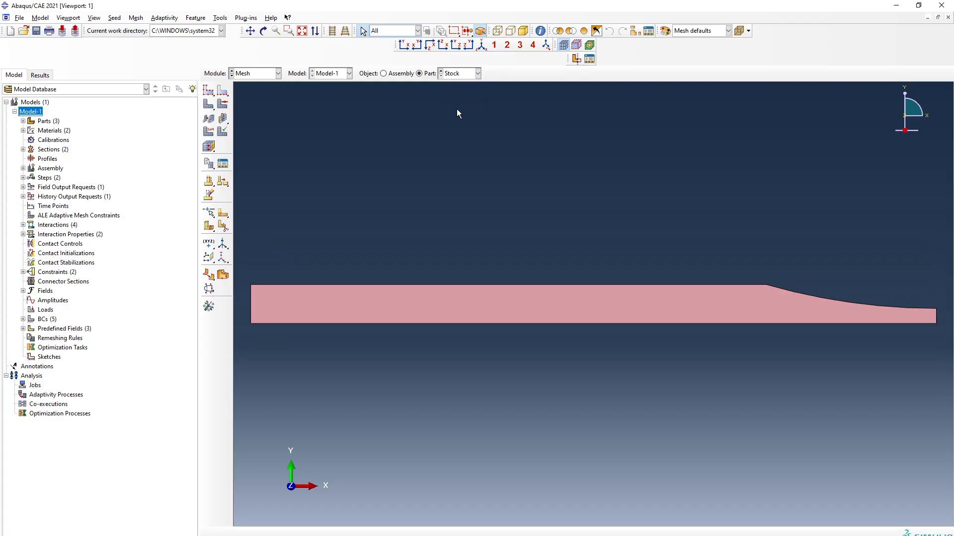
- Seed the stock's long bottom edge by number with 50 elements and no bias
click(221, 18)
click(115, 17)
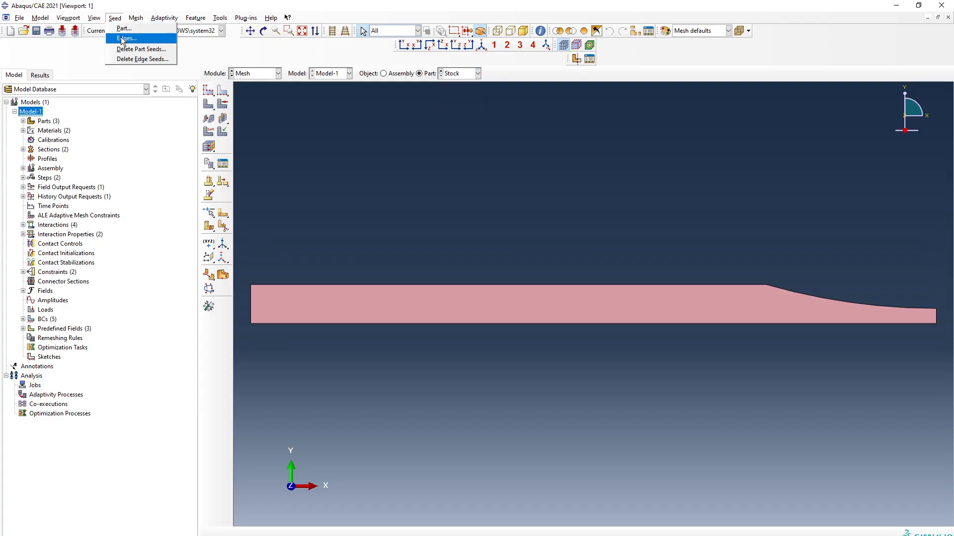
click(125, 39)
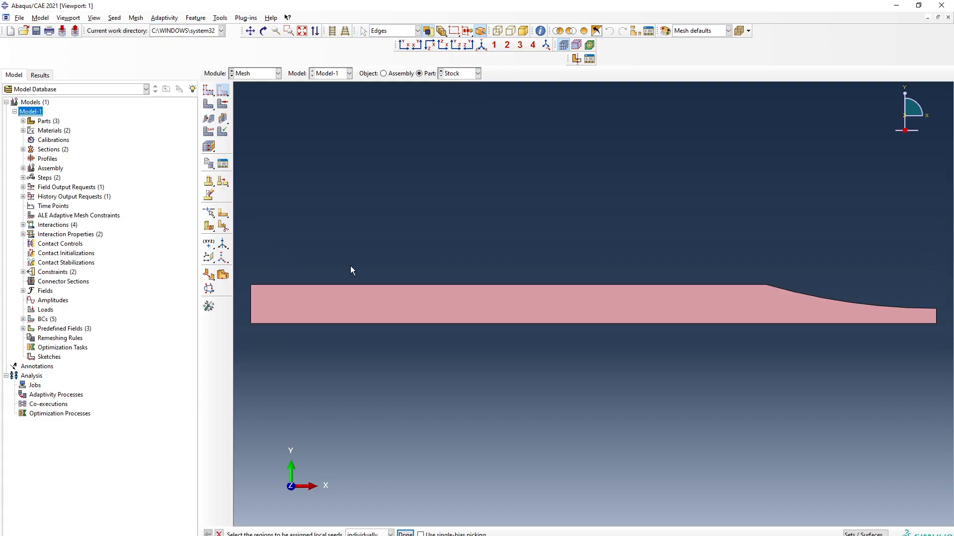
click(346, 323)
click(405, 534)
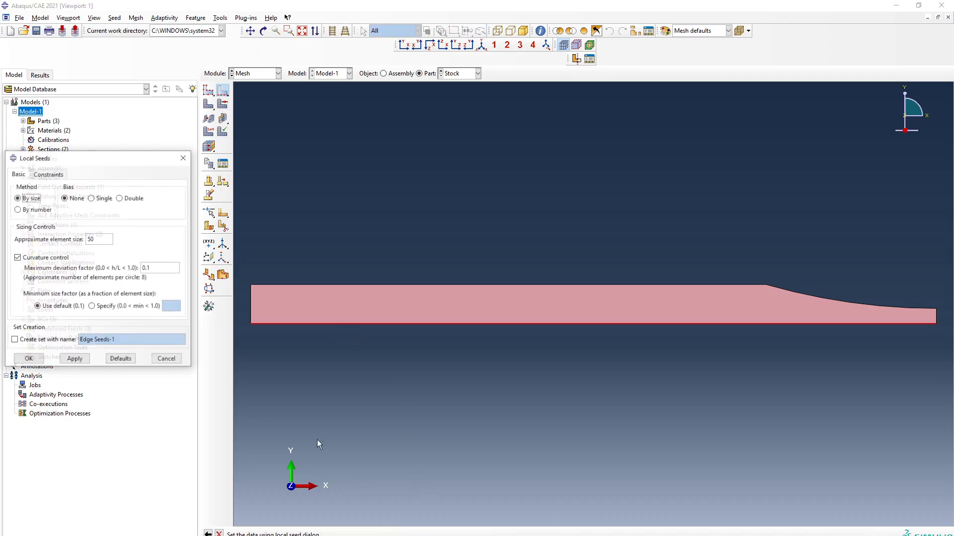
click(31, 210)
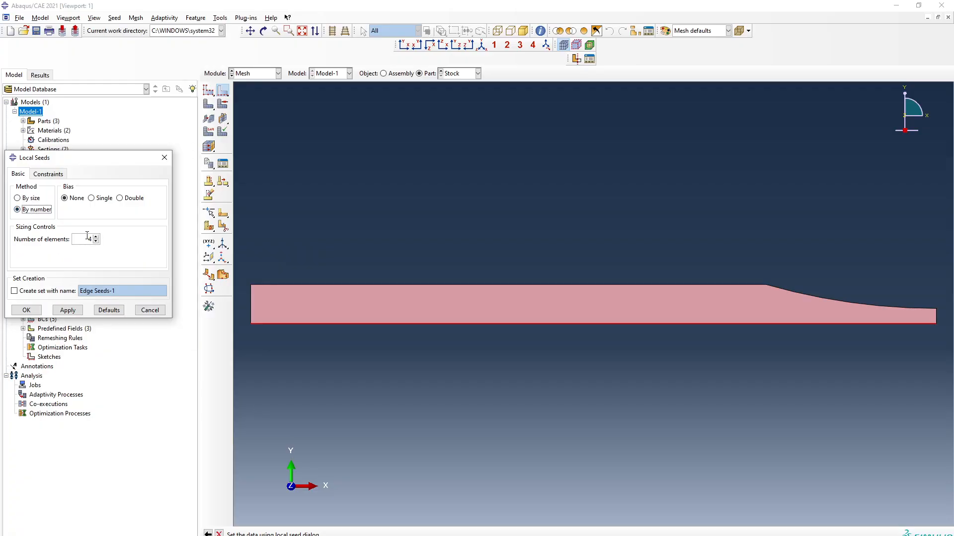
double_click(87, 238)
click(66, 310)
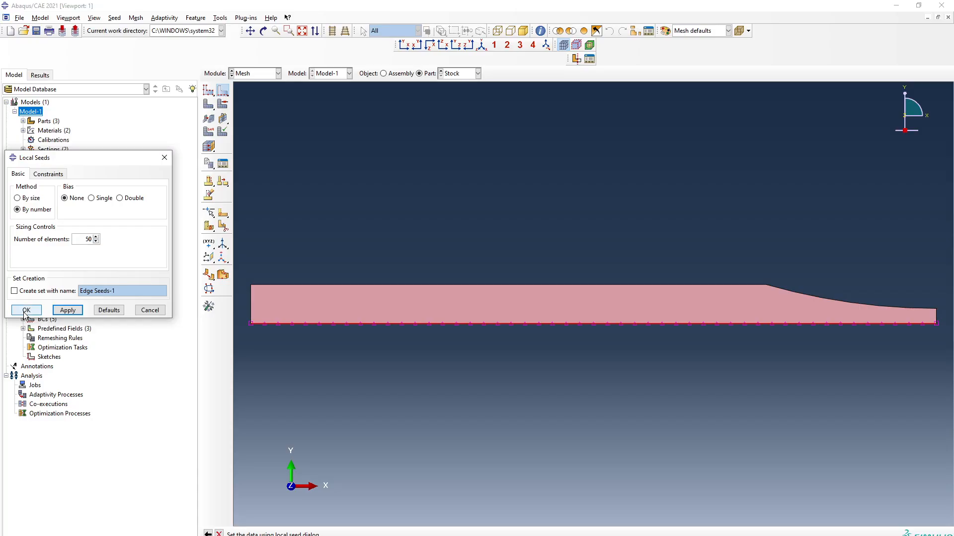
click(26, 310)
- Seed the short vertical edge at the stock's thin end by number with 3 elements
click(119, 19)
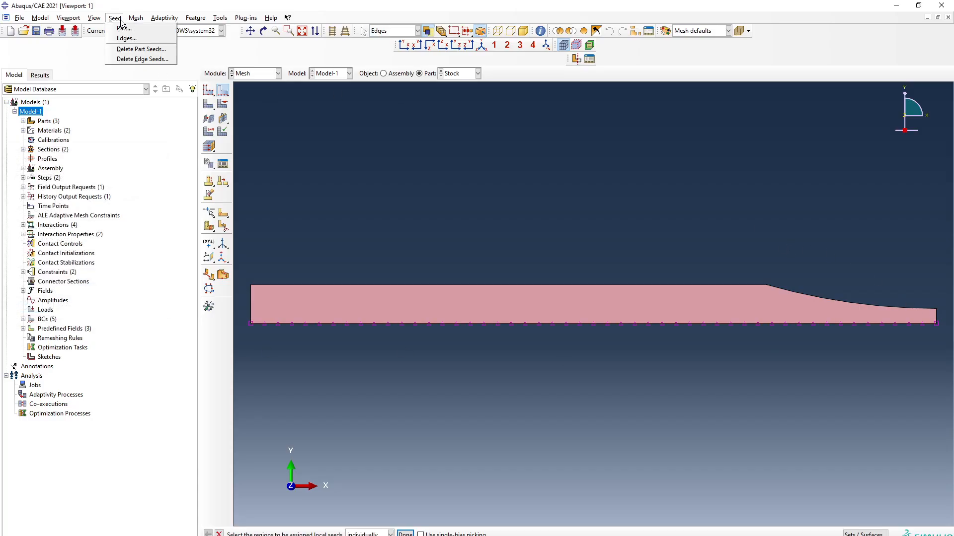
click(133, 40)
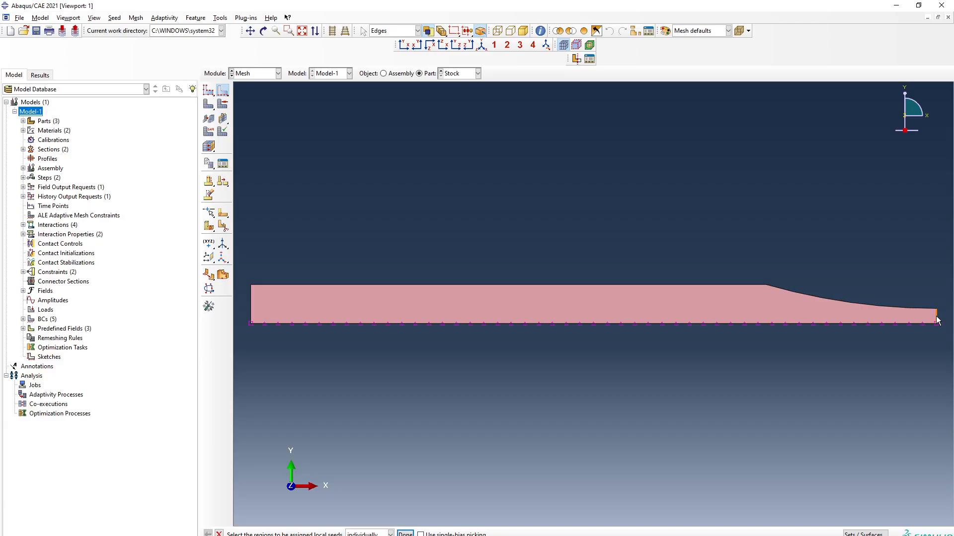
click(935, 317)
click(406, 533)
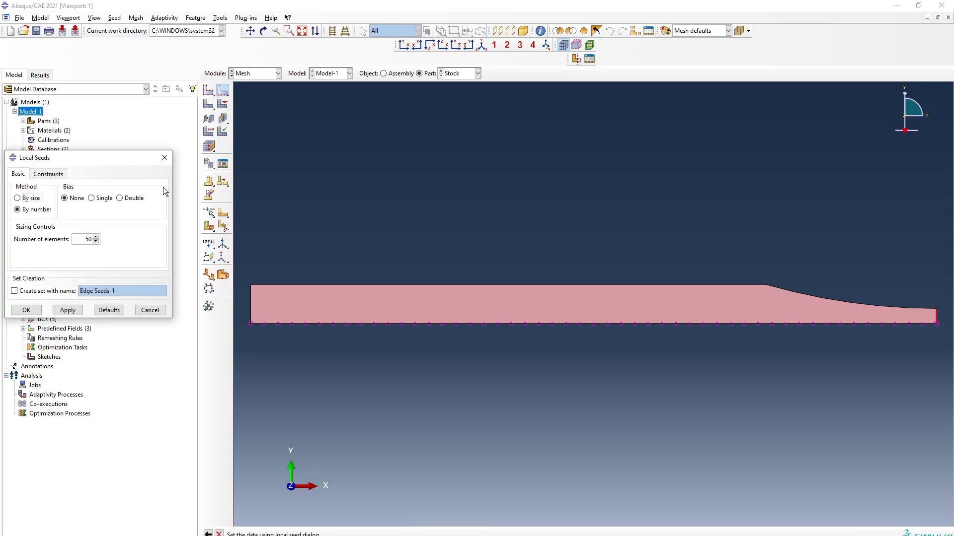
double_click(81, 239)
text(3)
click(68, 310)
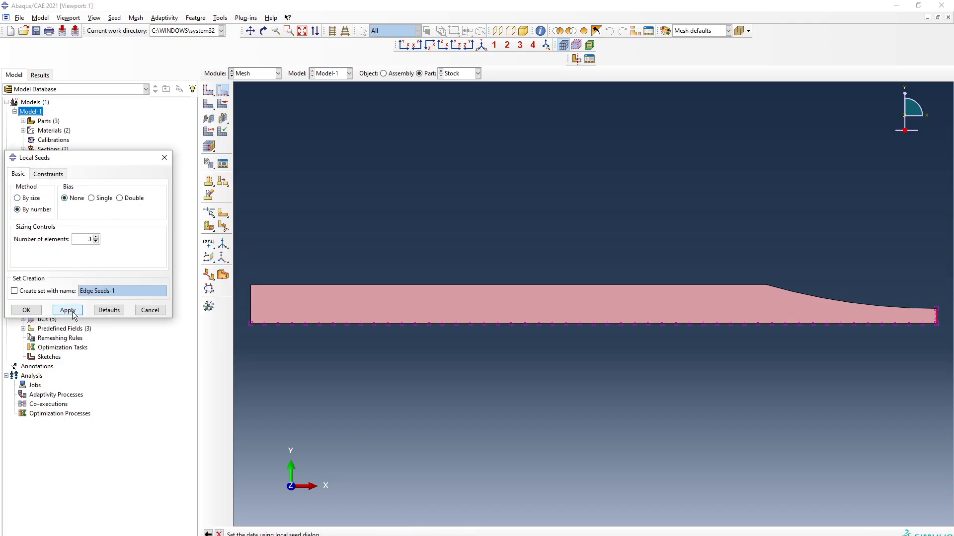
click(27, 311)
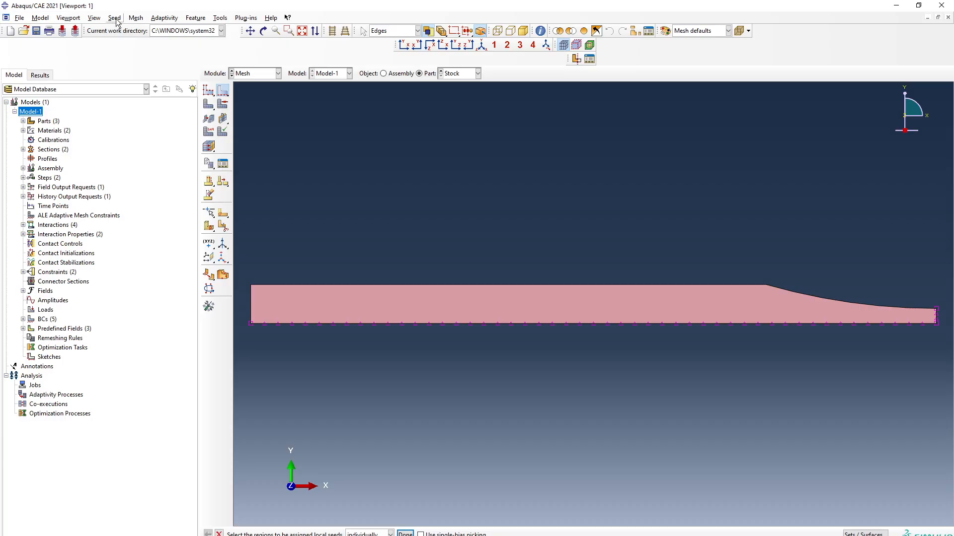
- Set the stock's mesh controls to the Structured technique with quad-dominated elements
click(135, 18)
click(144, 28)
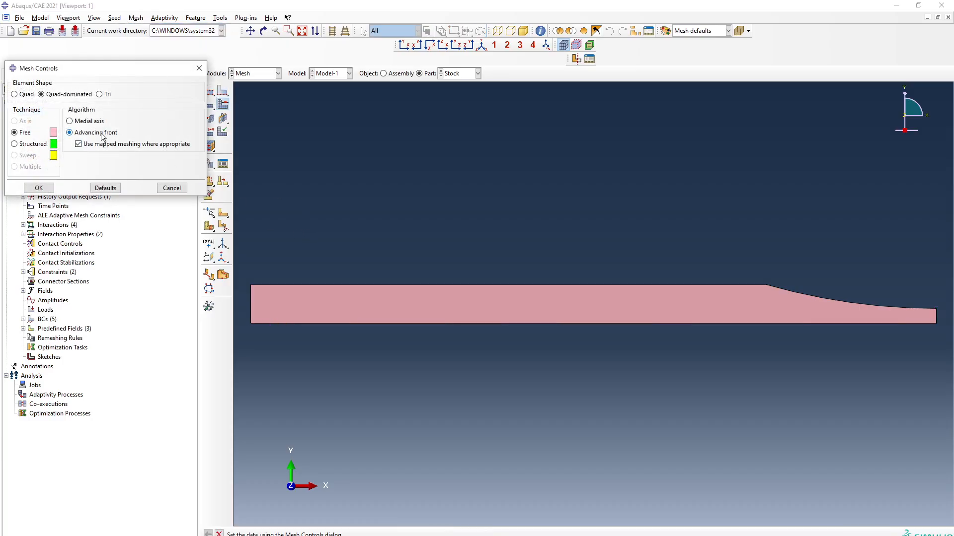
click(33, 143)
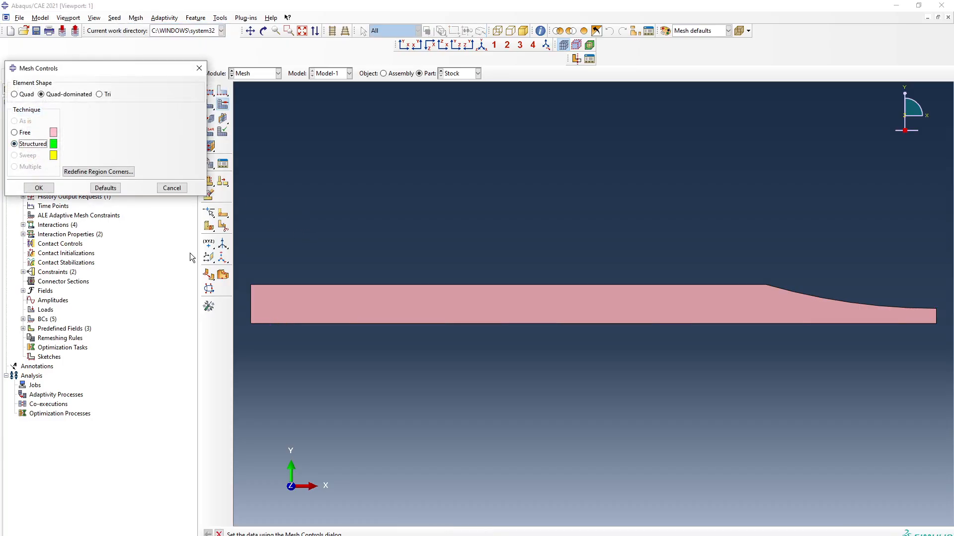
click(39, 188)
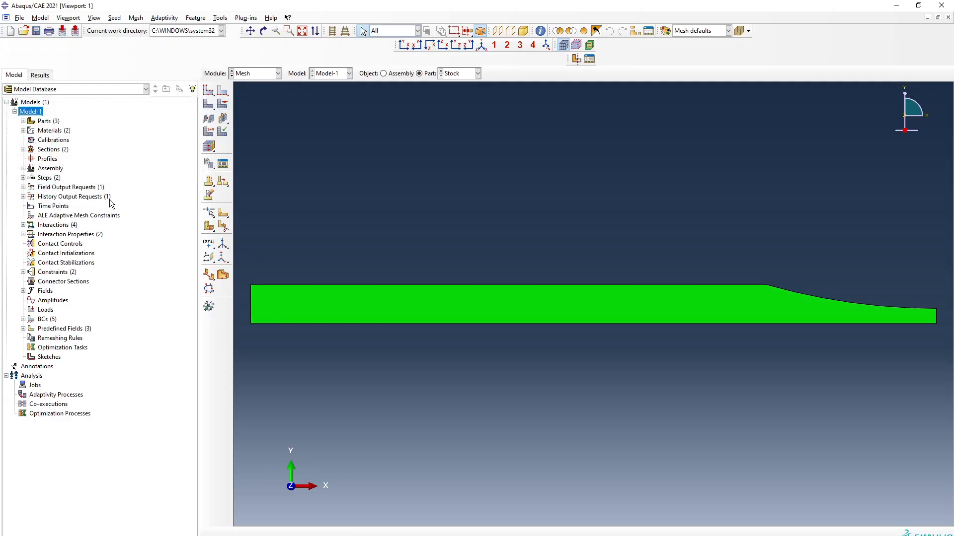
- Open the element type settings for the stock's face and choose the Explicit element library
click(136, 18)
click(158, 49)
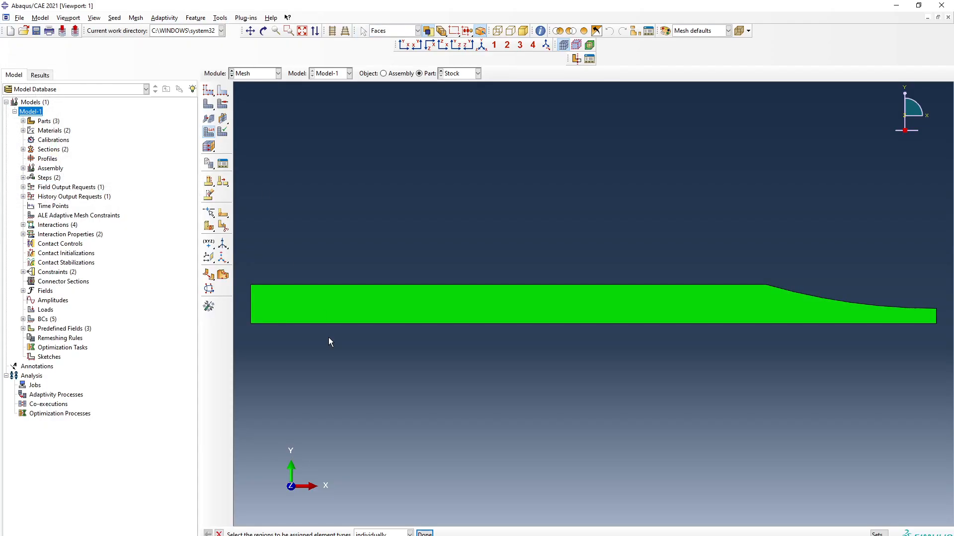
click(425, 533)
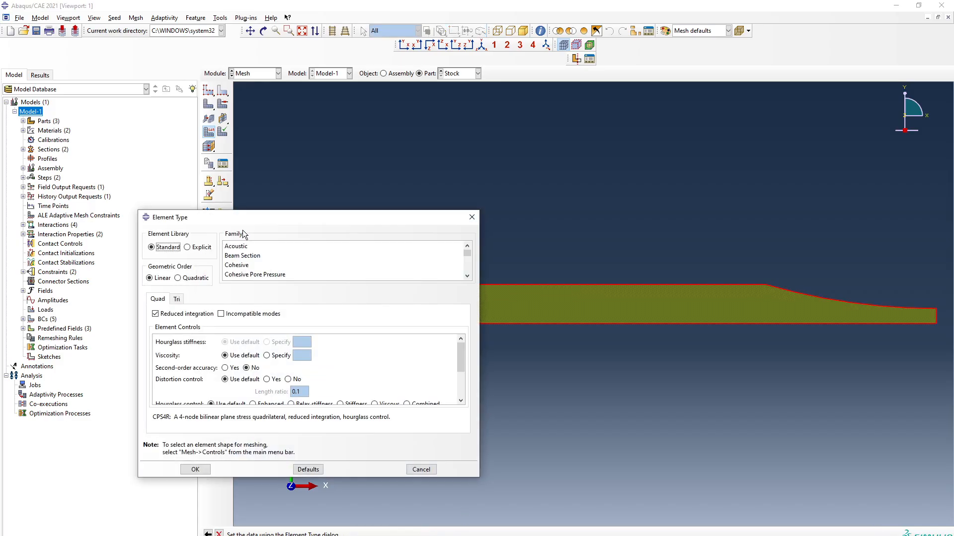
click(200, 248)
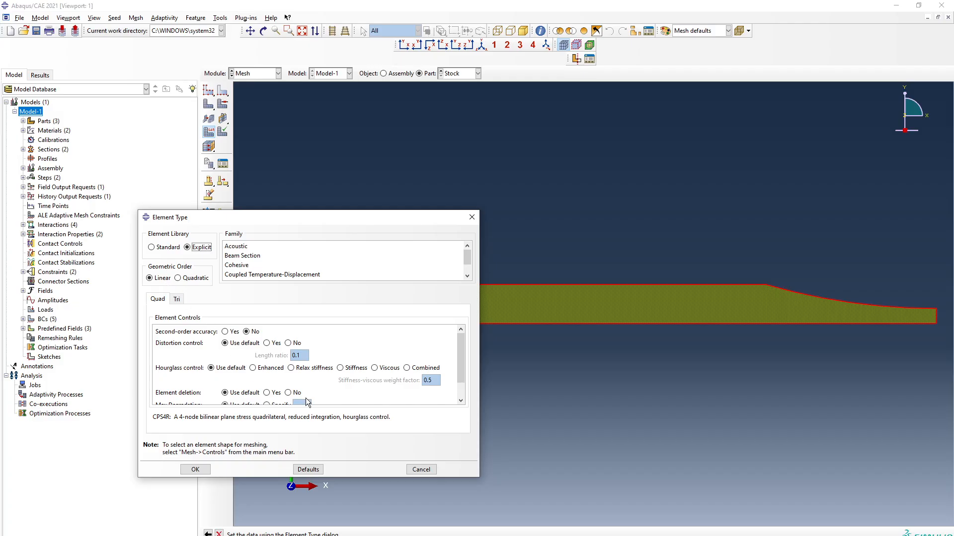
- Set Enhanced hourglass control and enable second-order accuracy for the stock's plane stress quad elements
scroll(308, 392, down, 2)
scroll(462, 376, down, 2)
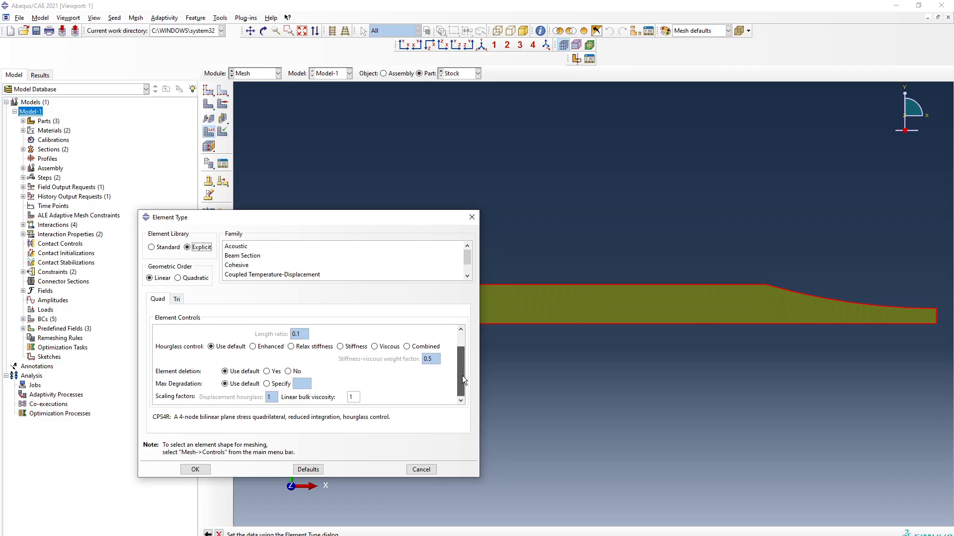
scroll(465, 378, up, 3)
click(253, 368)
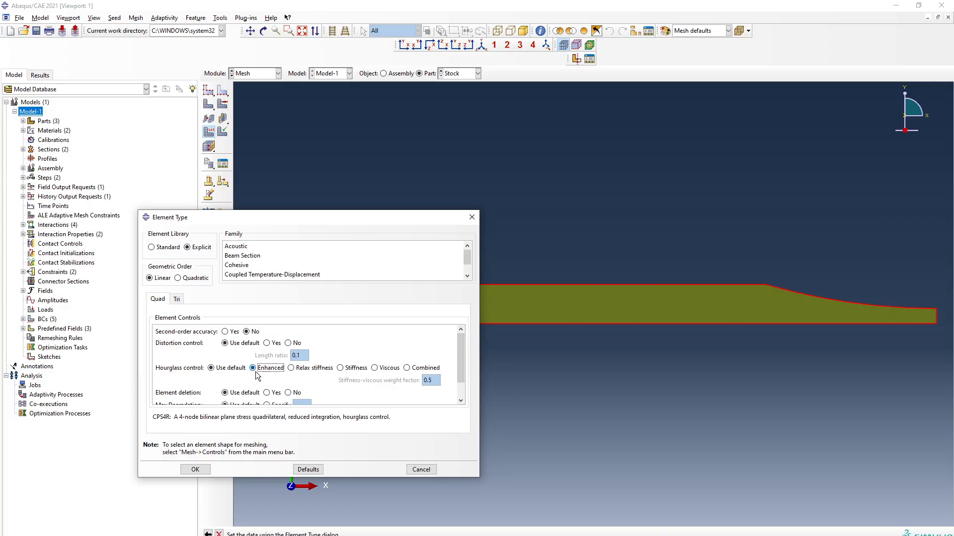
drag(457, 366, 458, 336)
click(226, 332)
scroll(312, 393, down, 1)
scroll(312, 392, down, 1)
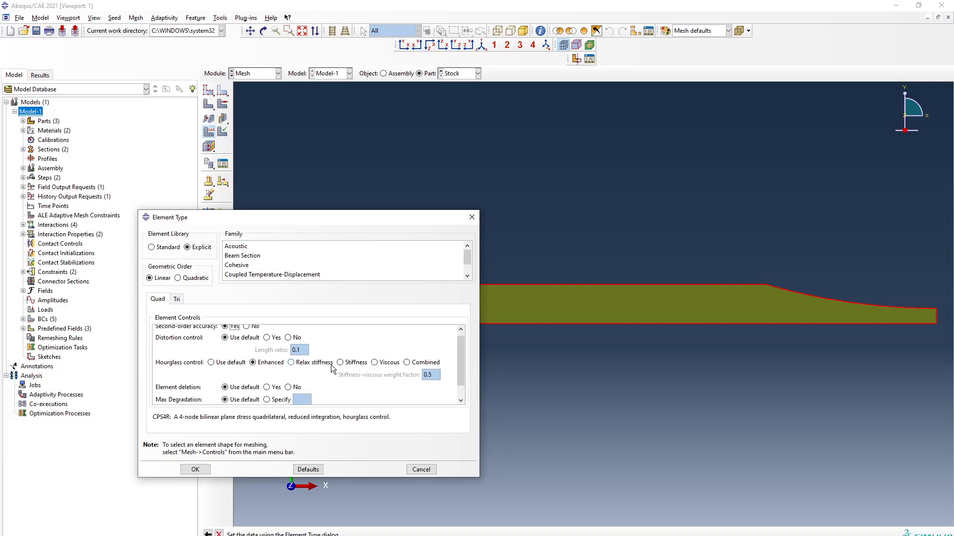
- Assign the Coupled Temperature-Displacement family to the stock's elements, with second-order accuracy set to Yes and Enhanced hourglass control
drag(468, 256, 466, 266)
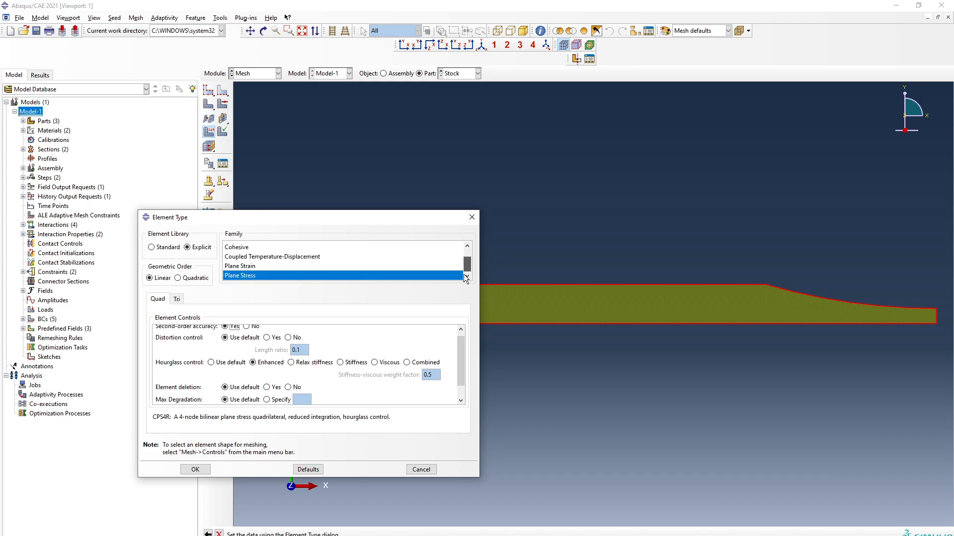
click(318, 256)
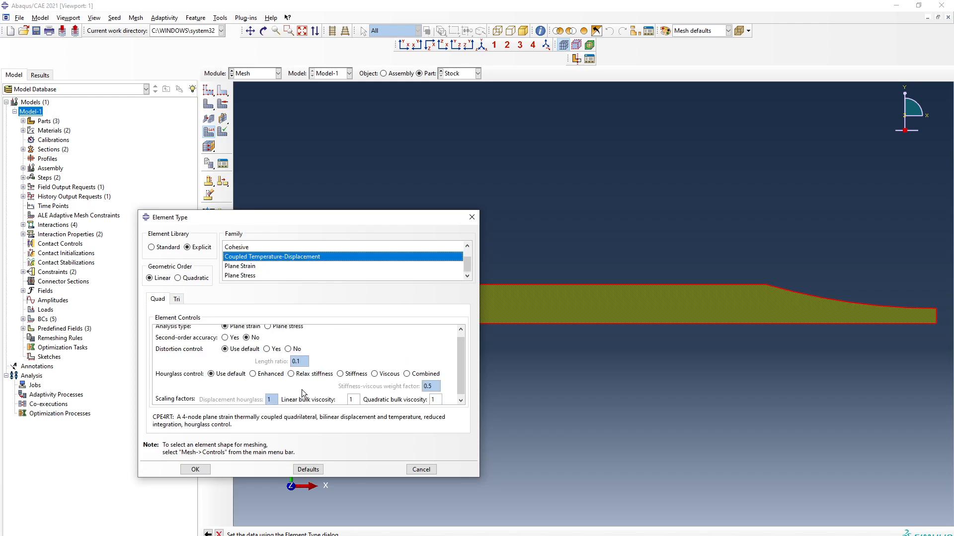
scroll(300, 389, up, 2)
scroll(298, 374, up, 1)
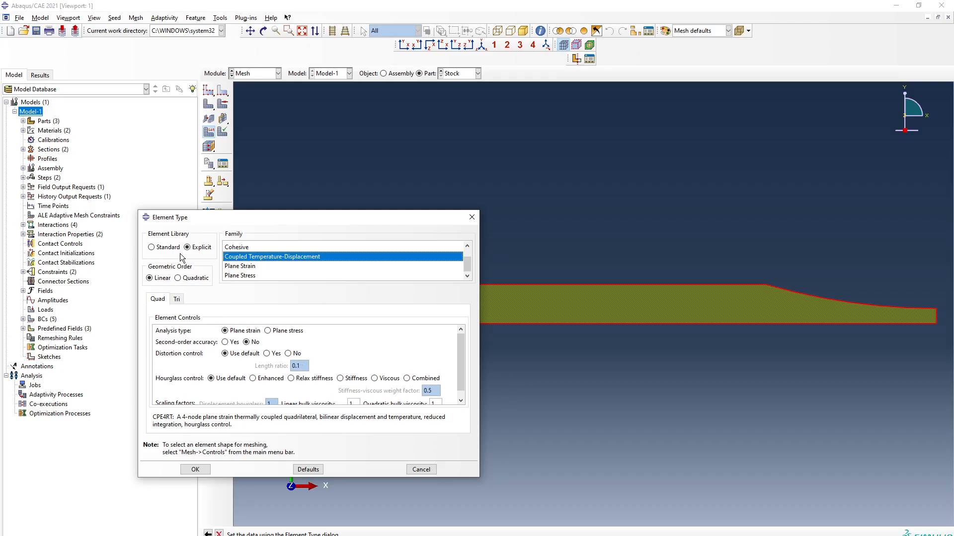
click(225, 342)
click(253, 378)
scroll(327, 391, down, 2)
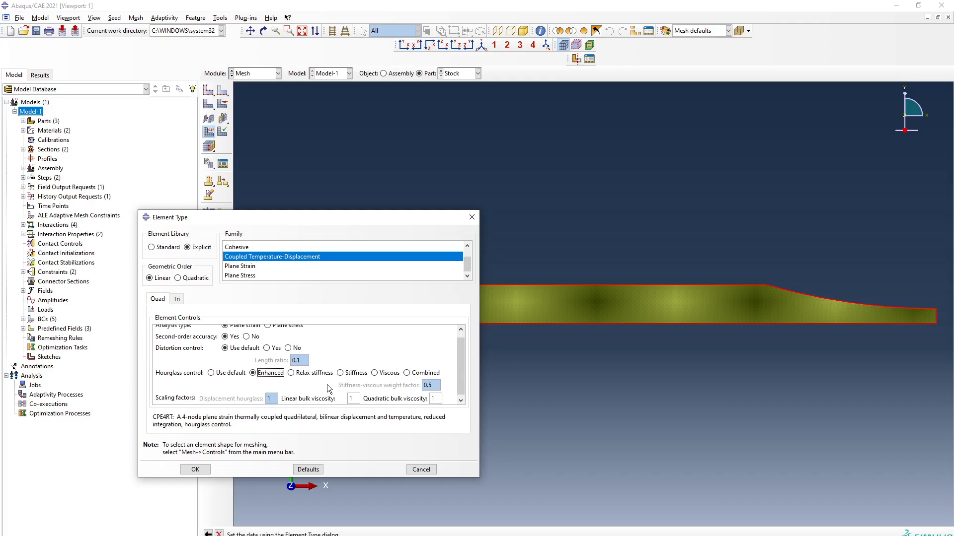
click(203, 469)
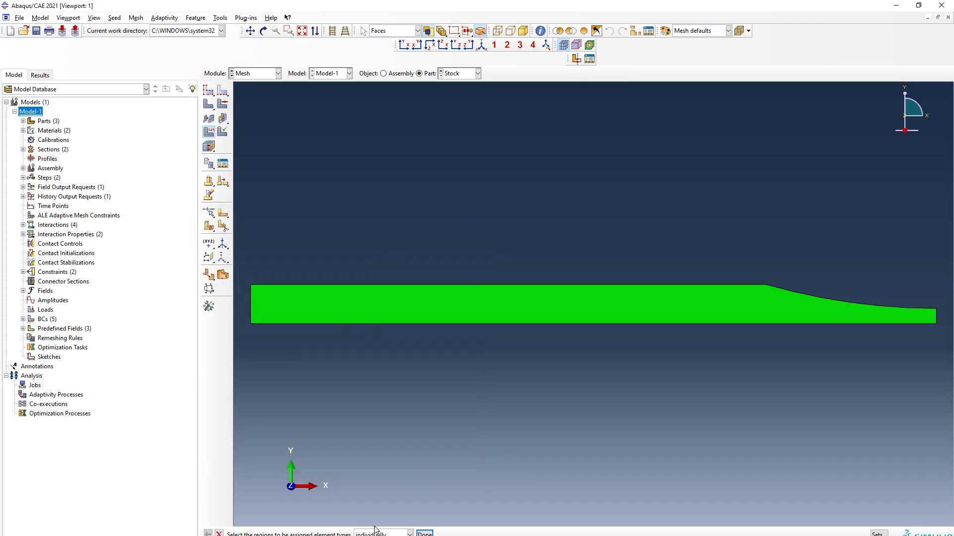
- Generate the mesh on the Stock part and inspect the element layout along its length
click(136, 17)
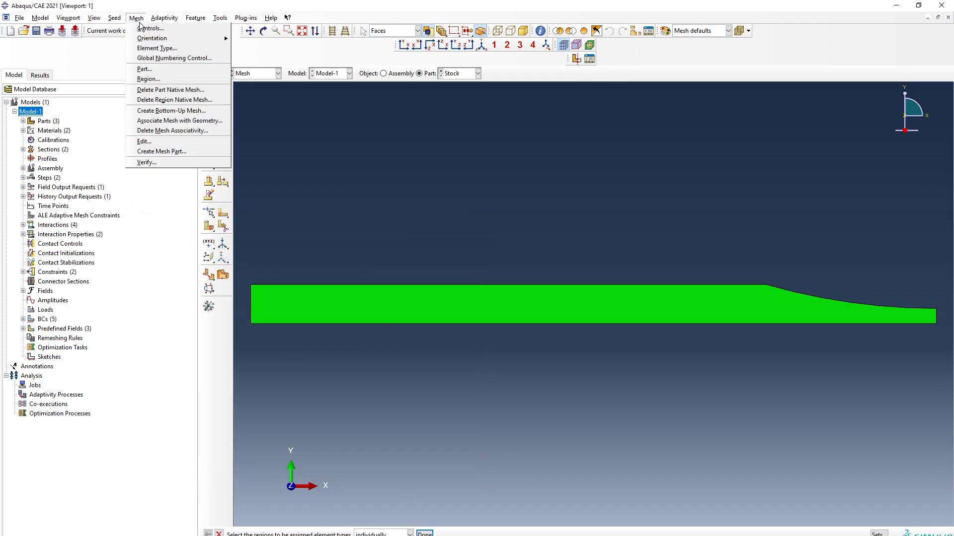
click(155, 70)
click(291, 534)
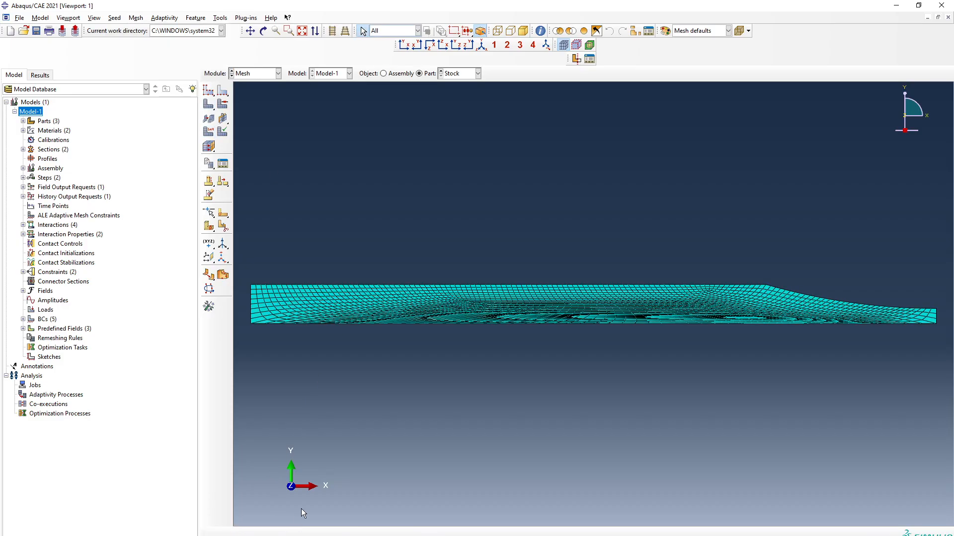
scroll(844, 317, down, 1)
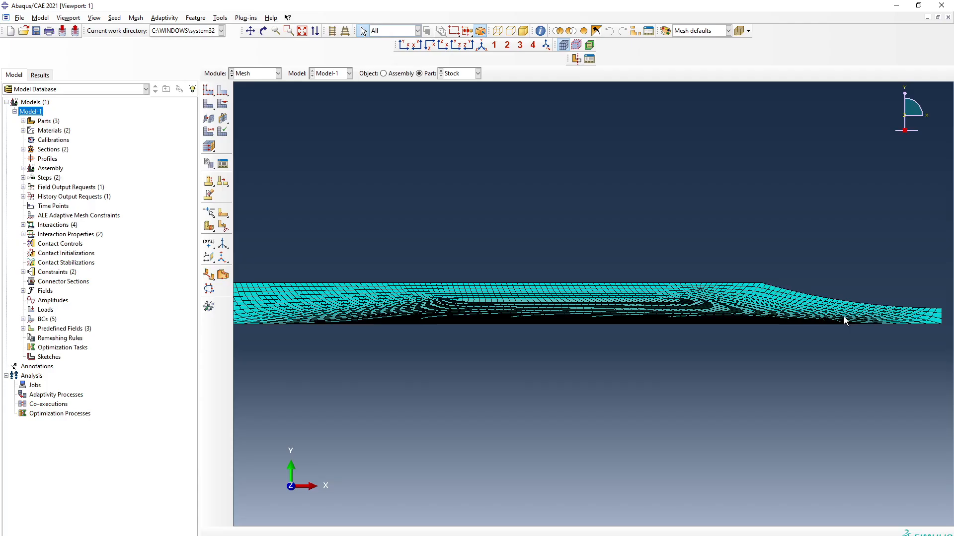
scroll(685, 290, down, 1)
scroll(576, 306, down, 2)
scroll(576, 306, up, 2)
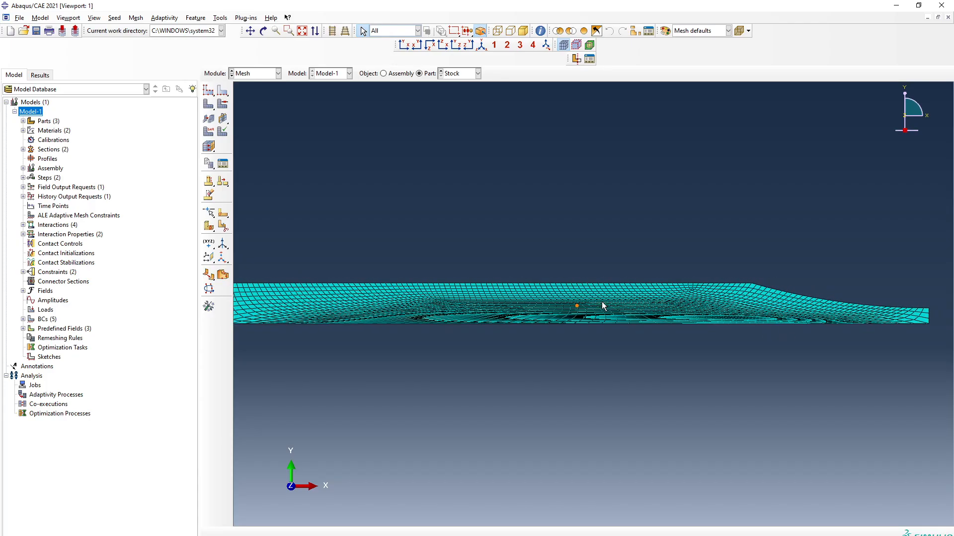
scroll(604, 306, up, 1)
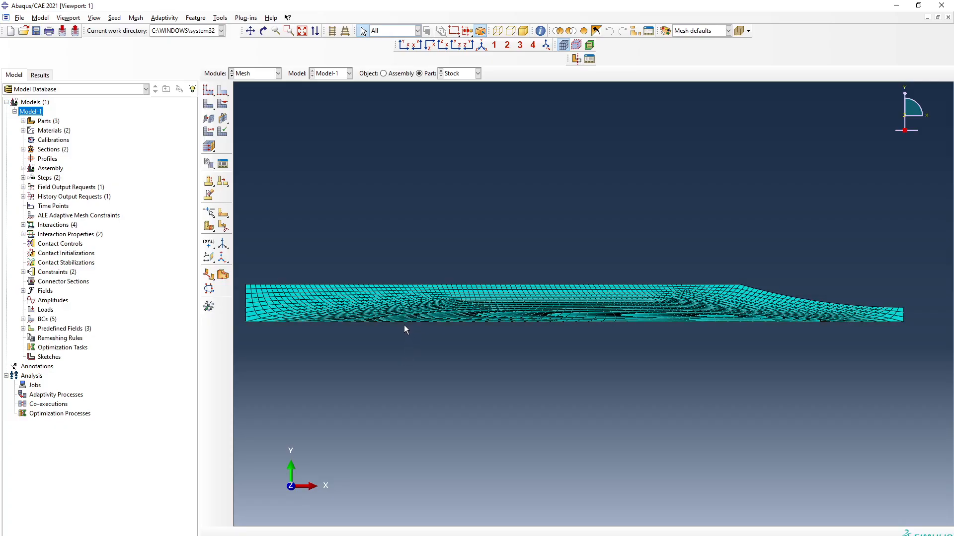
- Delete the native mesh of the Stock part
click(143, 20)
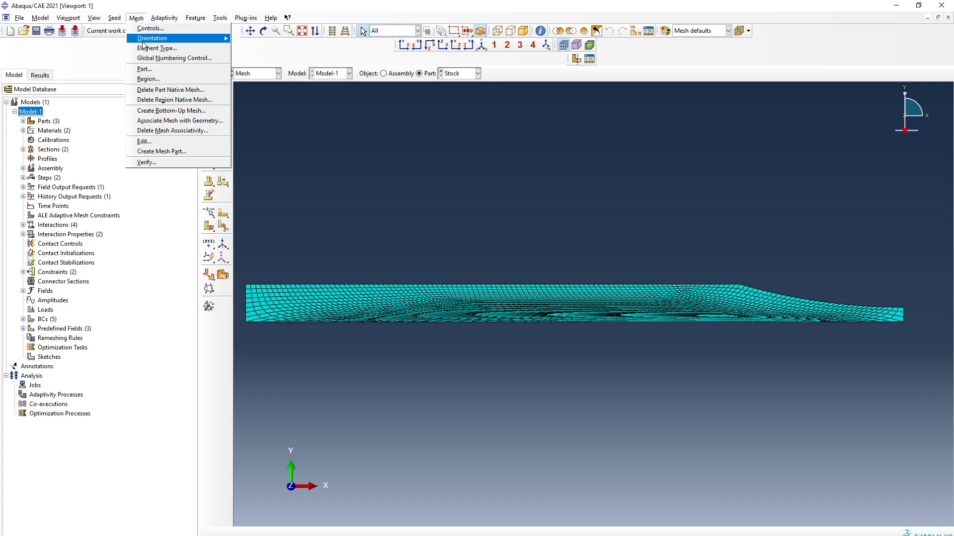
click(169, 90)
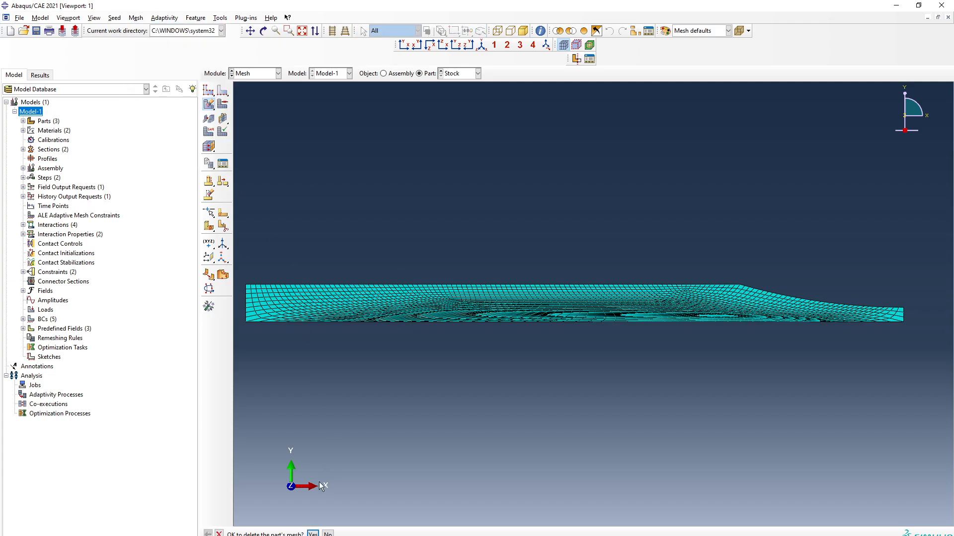
click(314, 529)
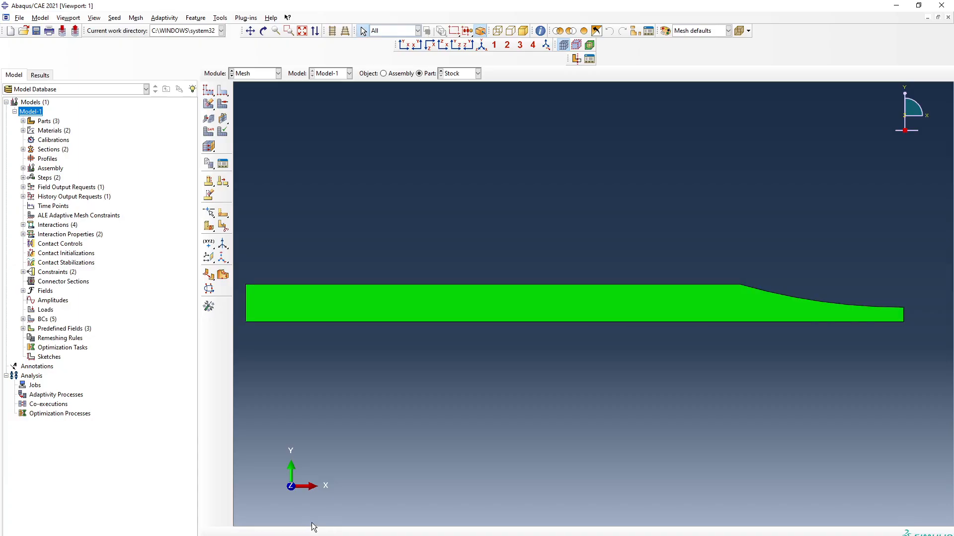
- Change the stock's element type so that second-order accuracy is set to No
click(115, 17)
click(130, 39)
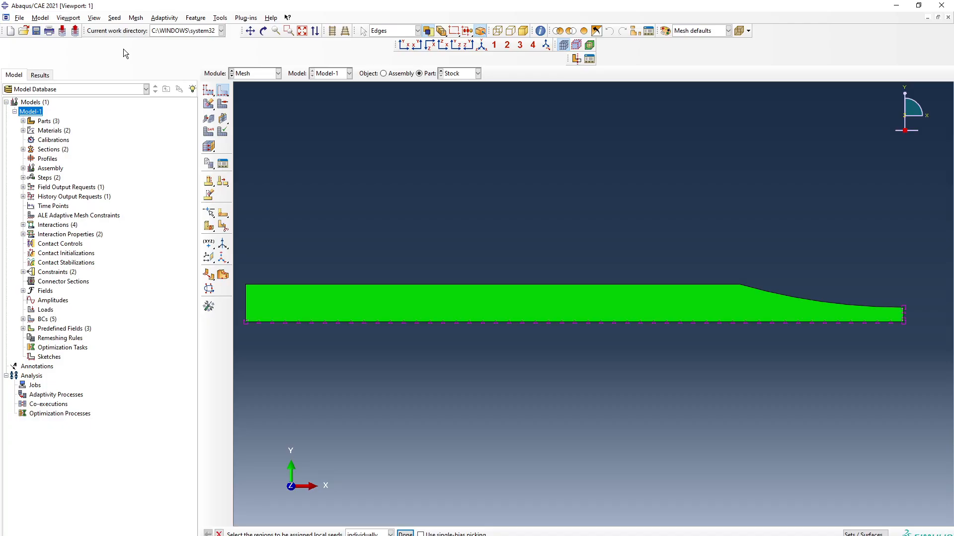
click(136, 18)
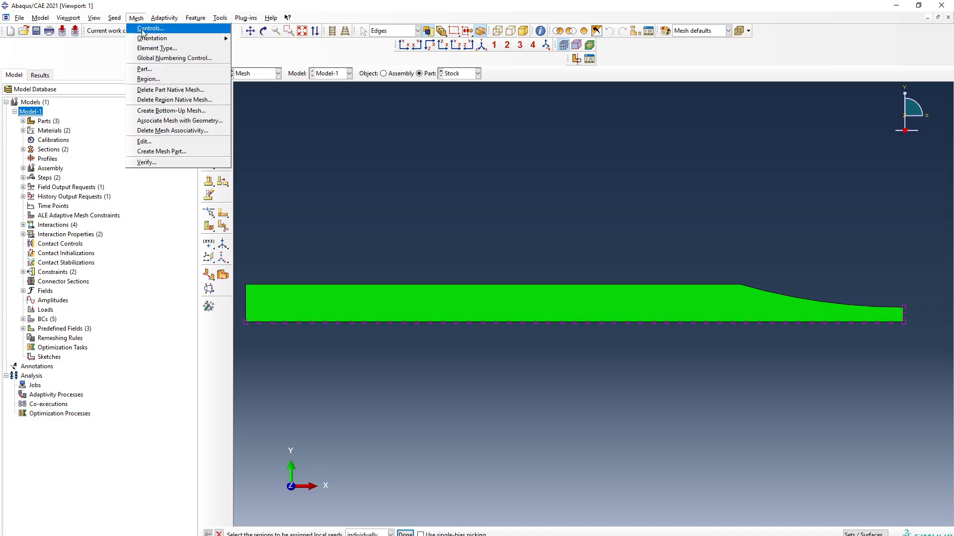
click(149, 48)
click(339, 288)
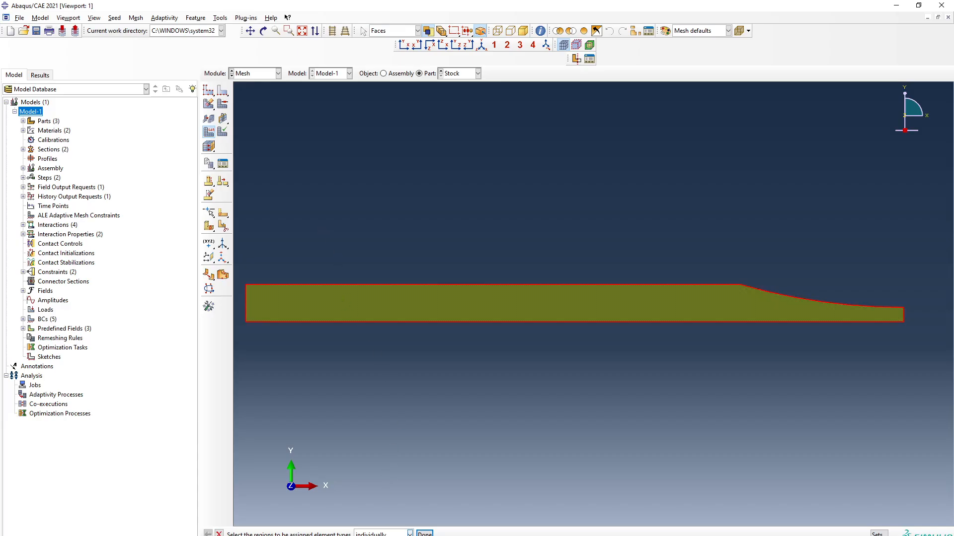
click(424, 534)
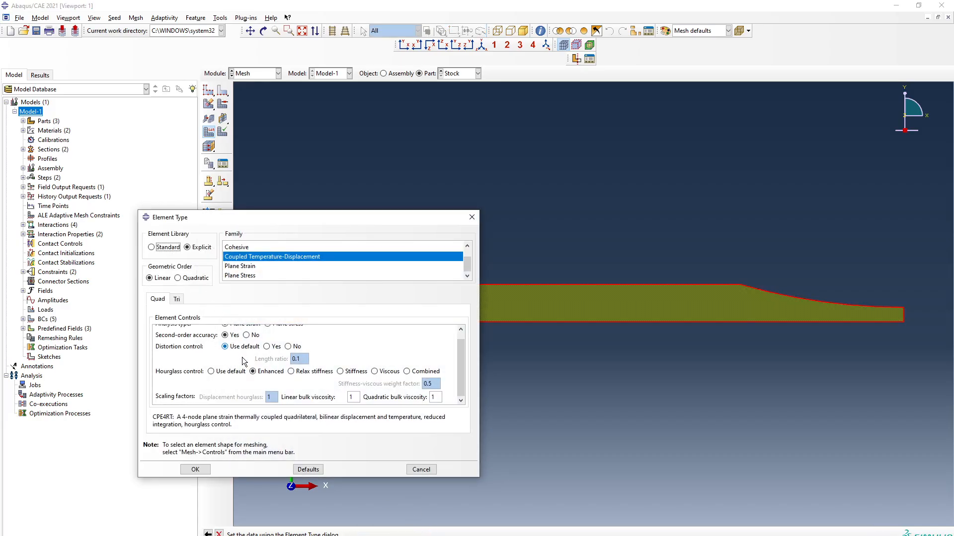
scroll(245, 362, up, 2)
click(256, 344)
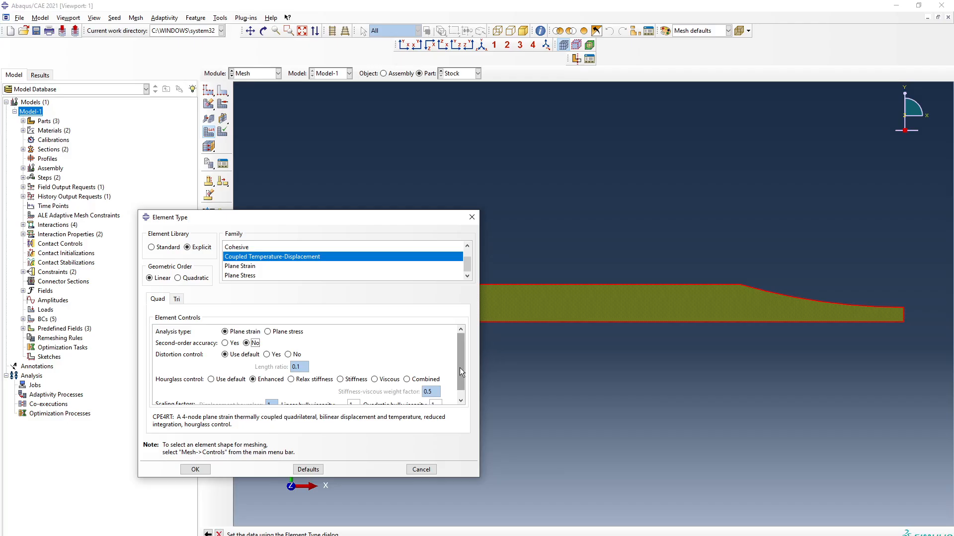
scroll(460, 368, down, 1)
click(195, 470)
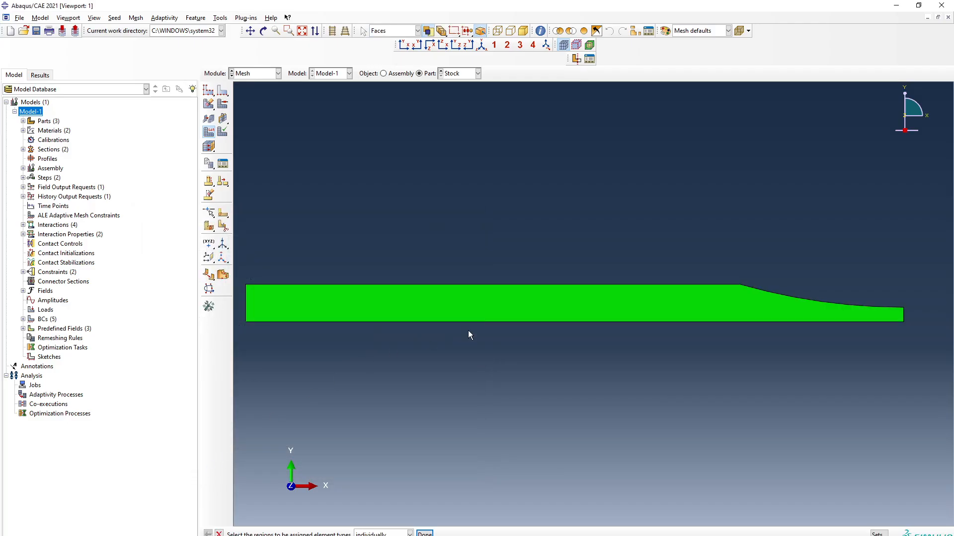
- Mesh the Stock part again with the revised element type and examine the elements along its lower edge
click(115, 18)
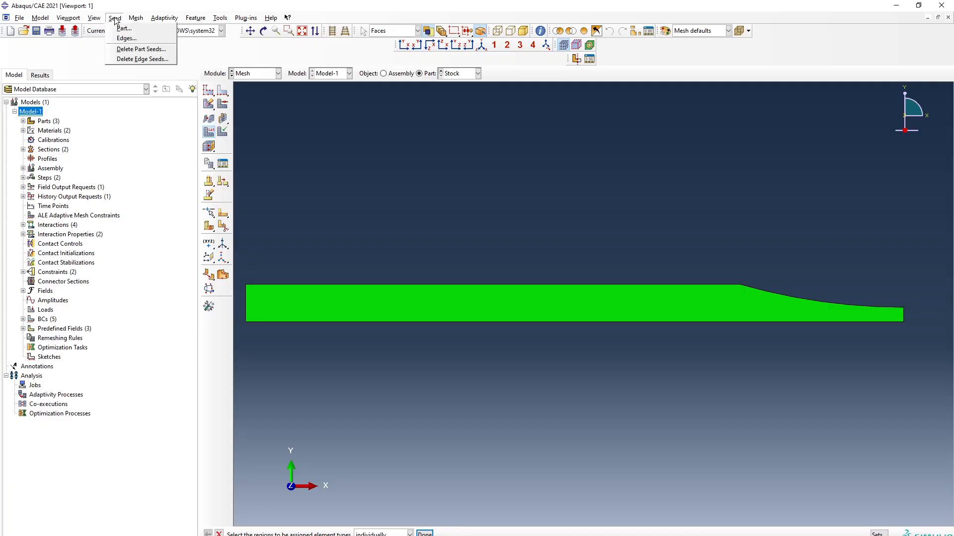
click(125, 38)
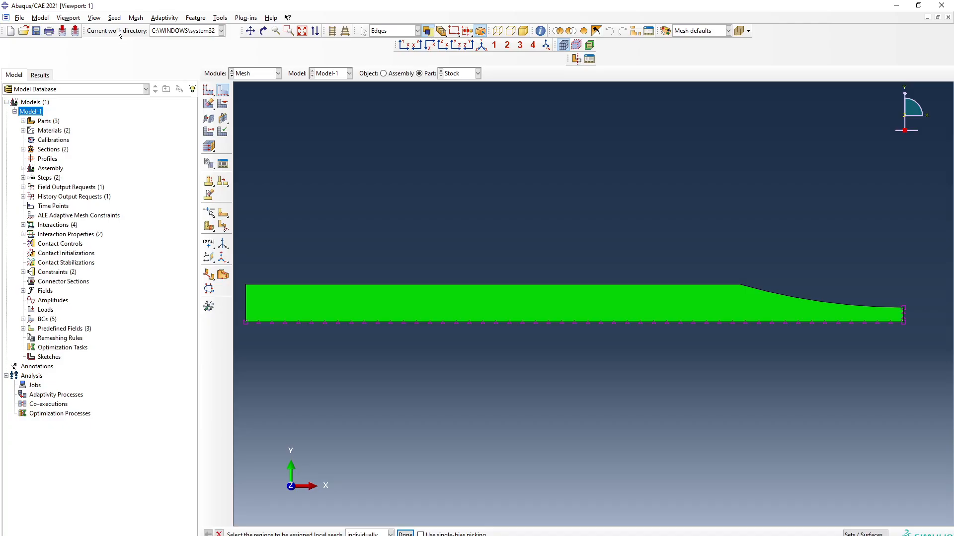
click(136, 18)
click(163, 70)
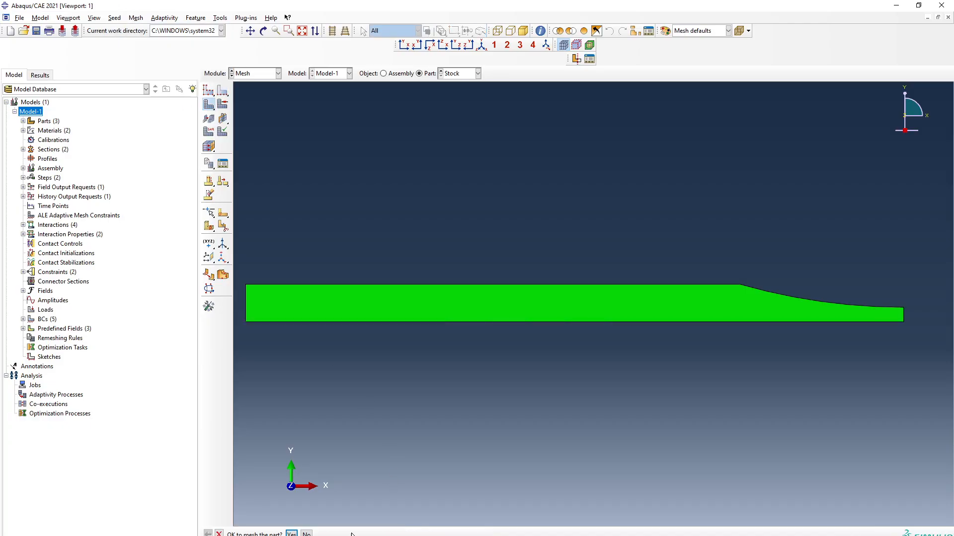
click(292, 533)
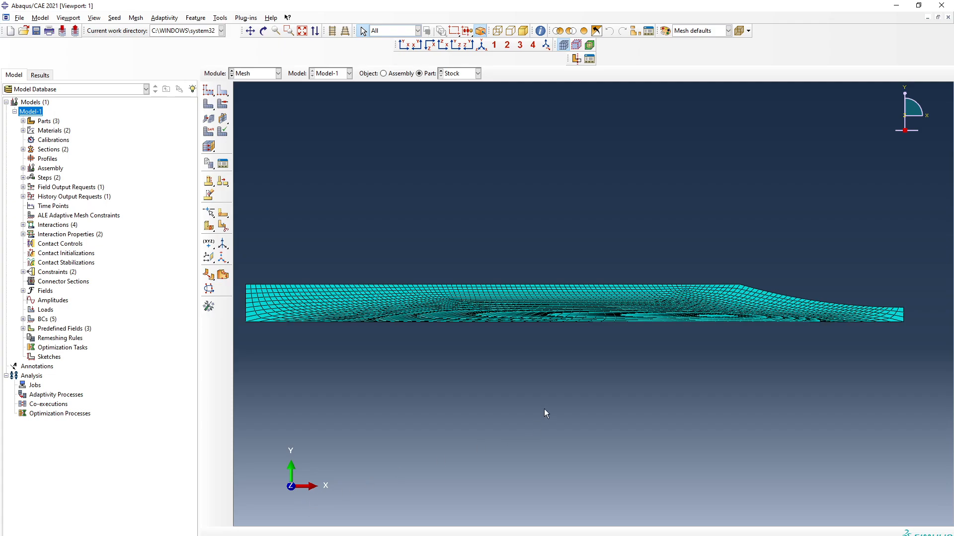
scroll(758, 287, up, 2)
scroll(615, 297, up, 4)
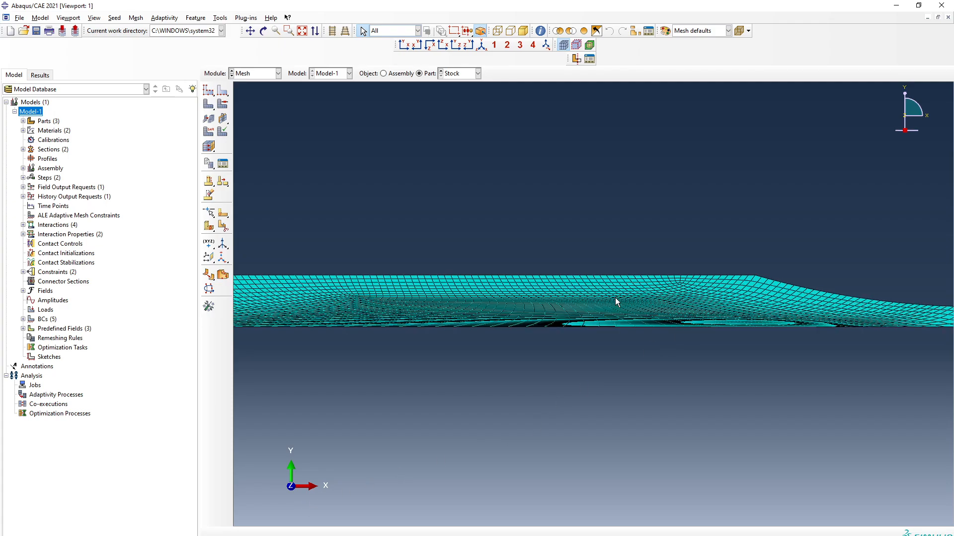
scroll(410, 306, up, 2)
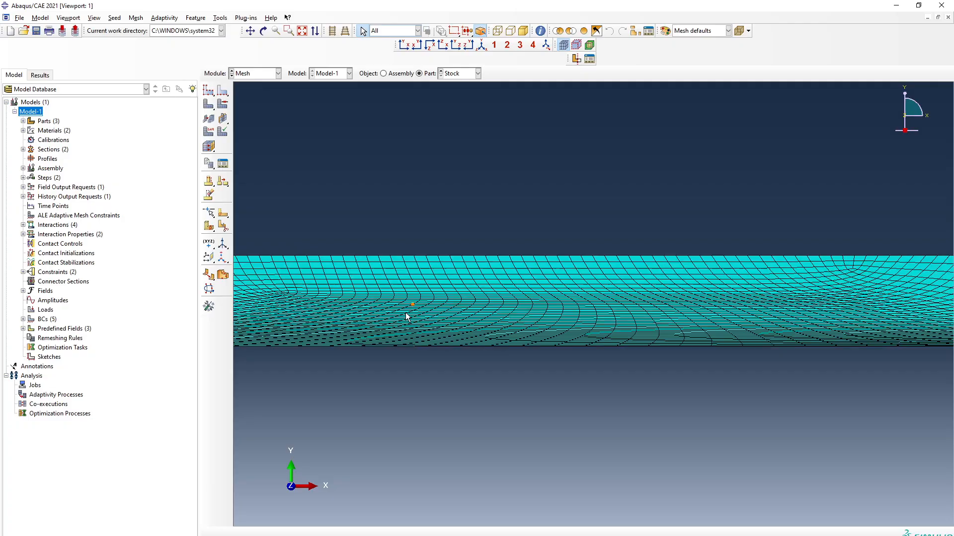
scroll(500, 313, down, 3)
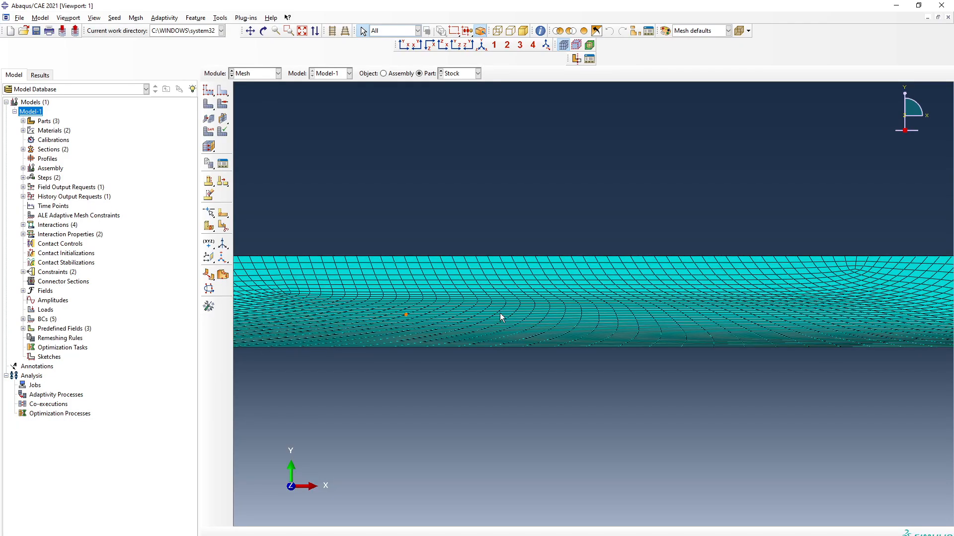
scroll(498, 312, down, 4)
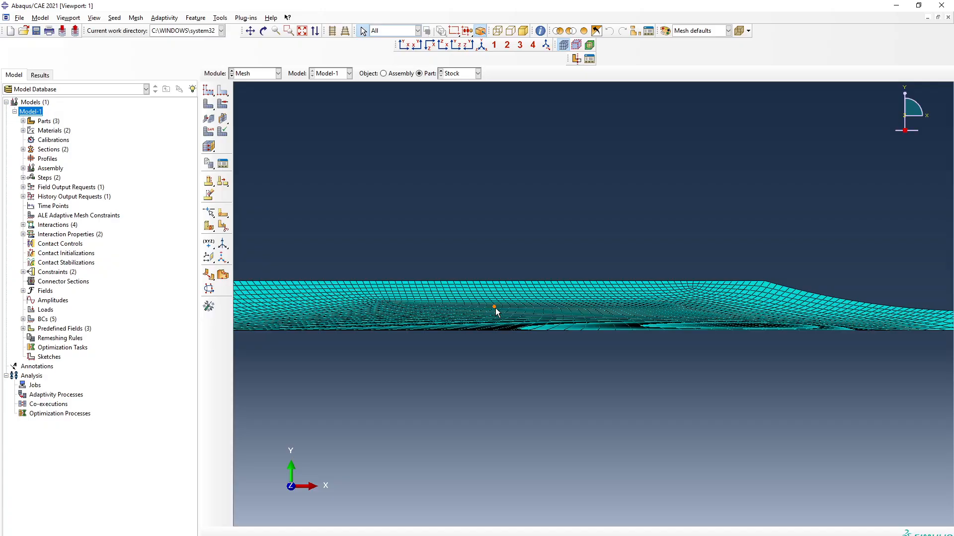
scroll(598, 373, down, 2)
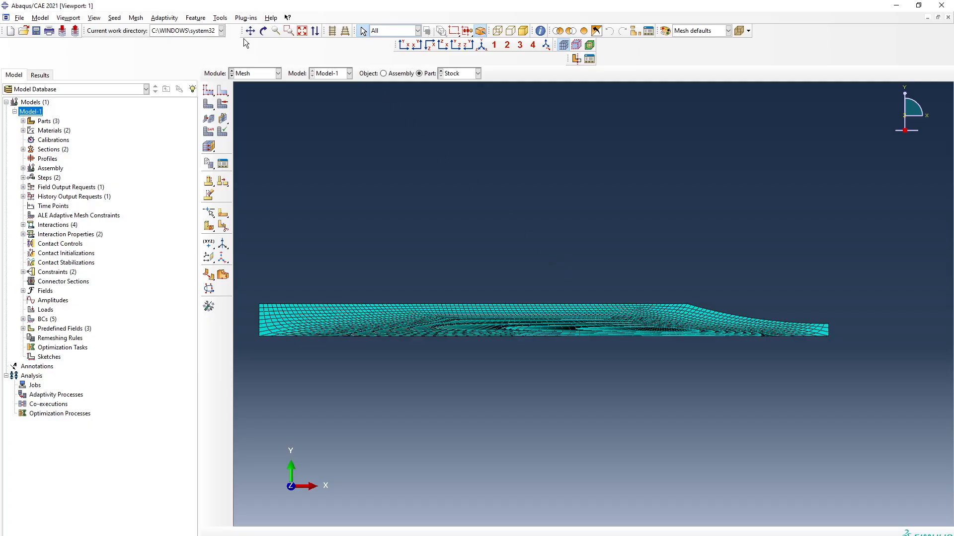
- Delete the distorted native mesh from the Stock part
click(136, 18)
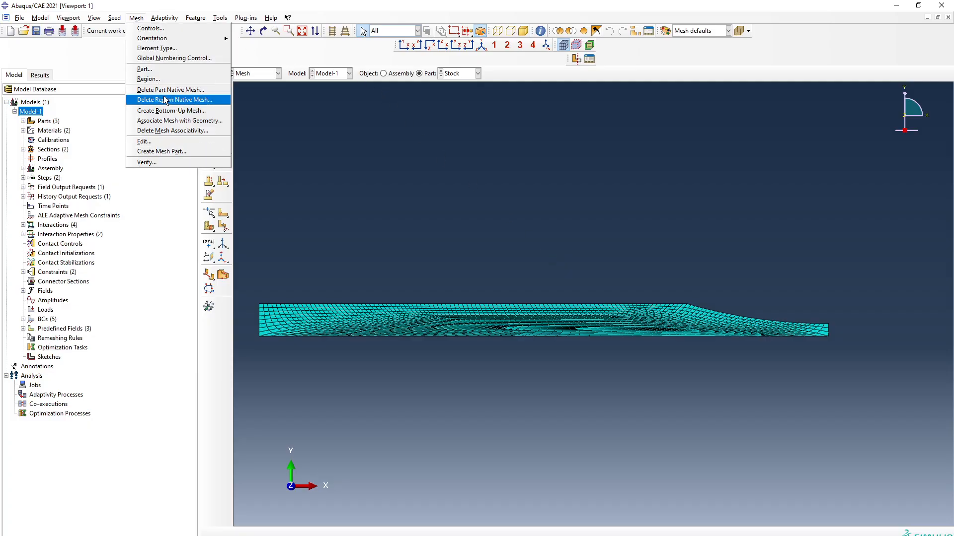
click(164, 85)
click(312, 534)
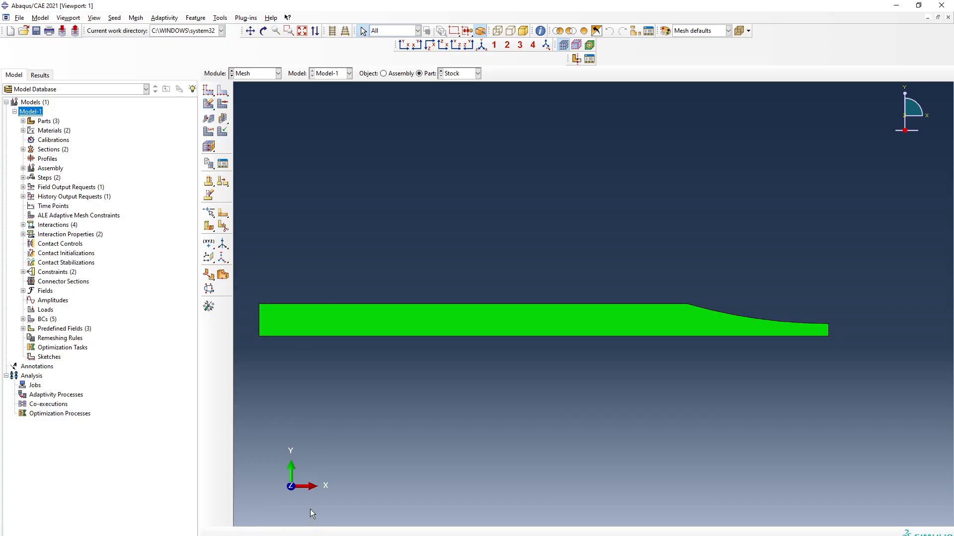
- Seed the Stock's taller vertical end edge by number with 3 elements and no bias
click(116, 19)
click(124, 37)
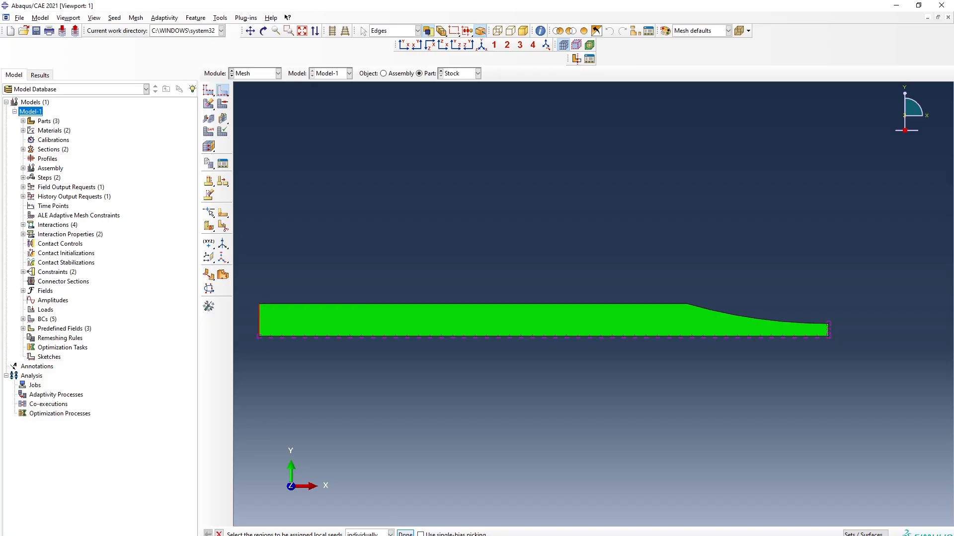
click(405, 534)
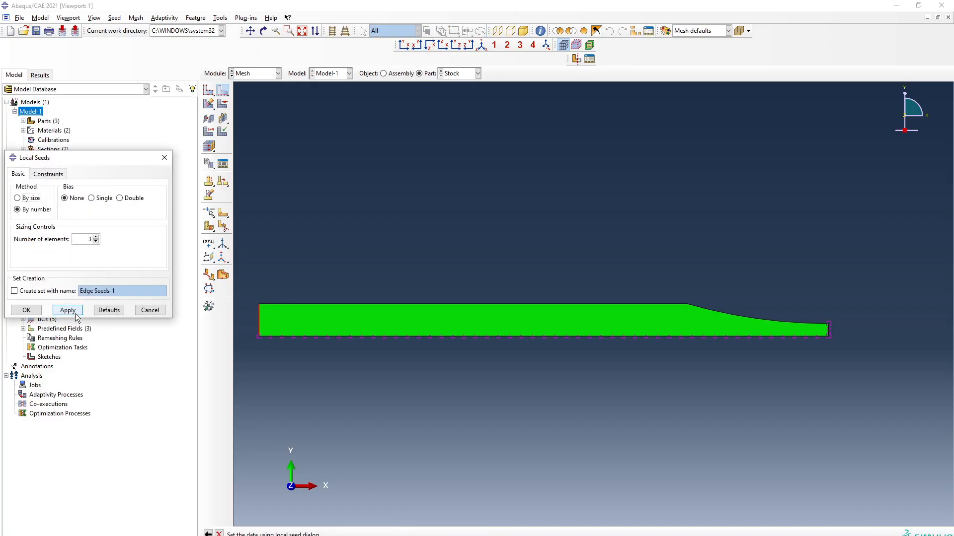
click(76, 314)
click(37, 314)
- Set the Stock's element shape to Quad with the Structured technique and mesh the part again
click(136, 18)
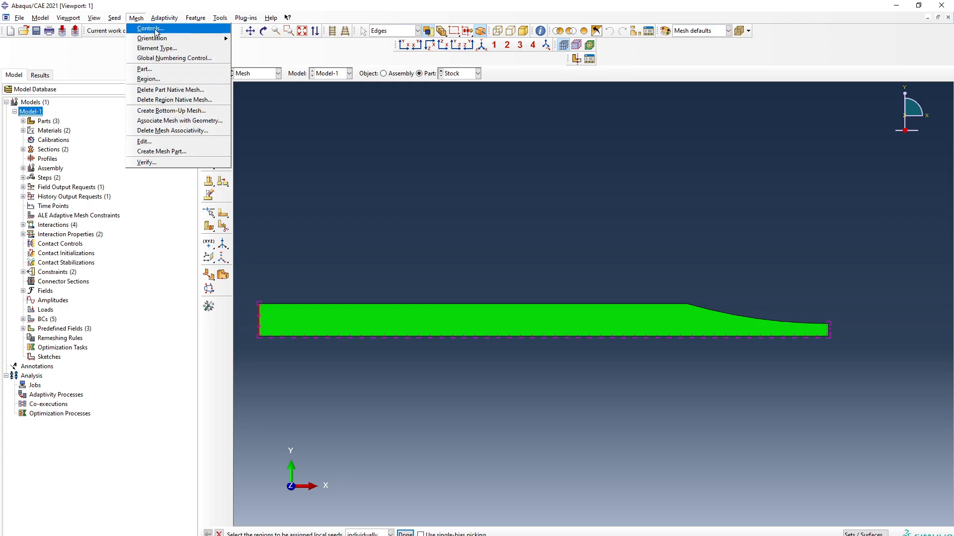
click(155, 31)
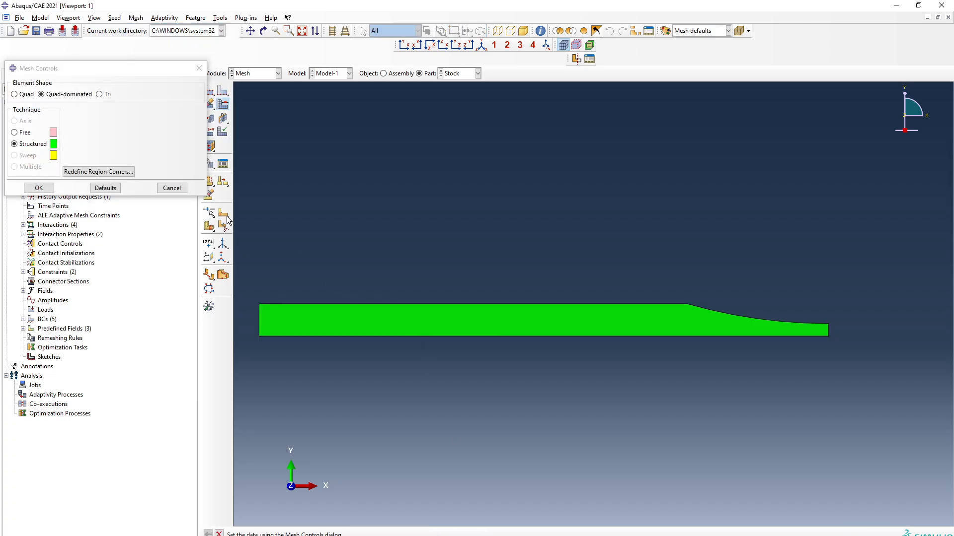
click(16, 95)
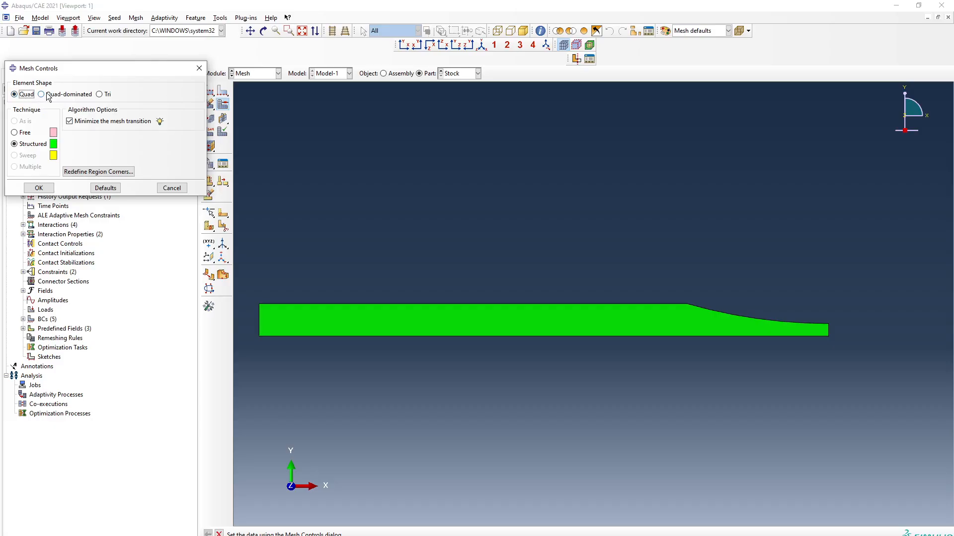
click(39, 188)
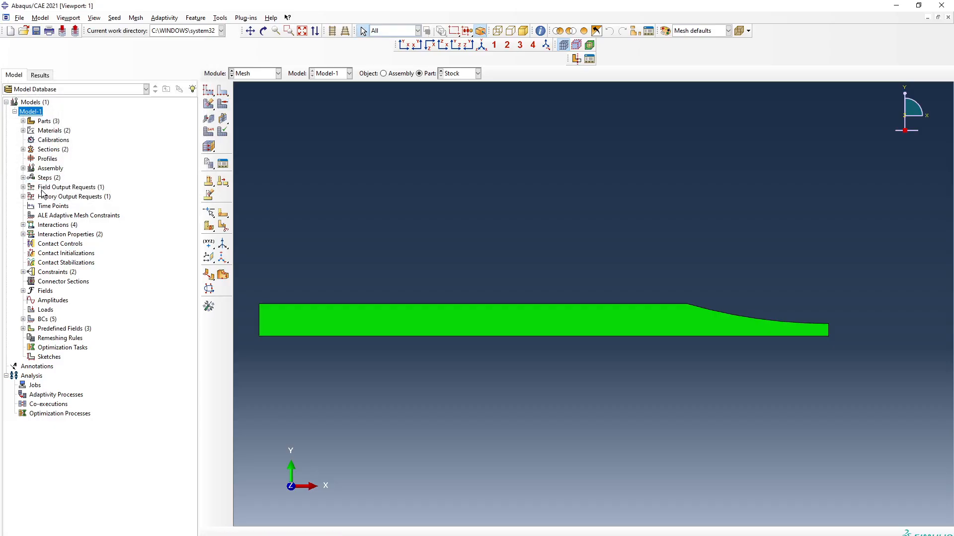
click(136, 17)
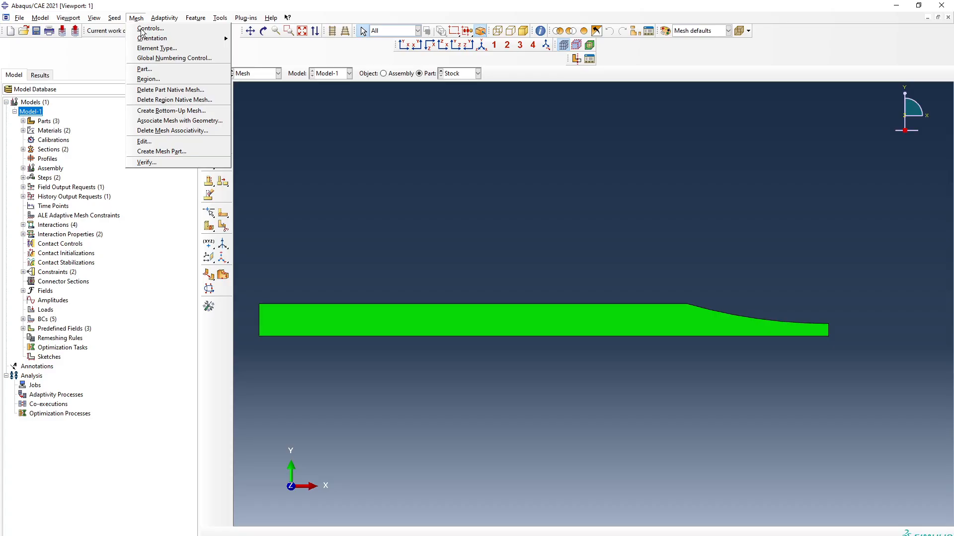
click(152, 73)
click(293, 532)
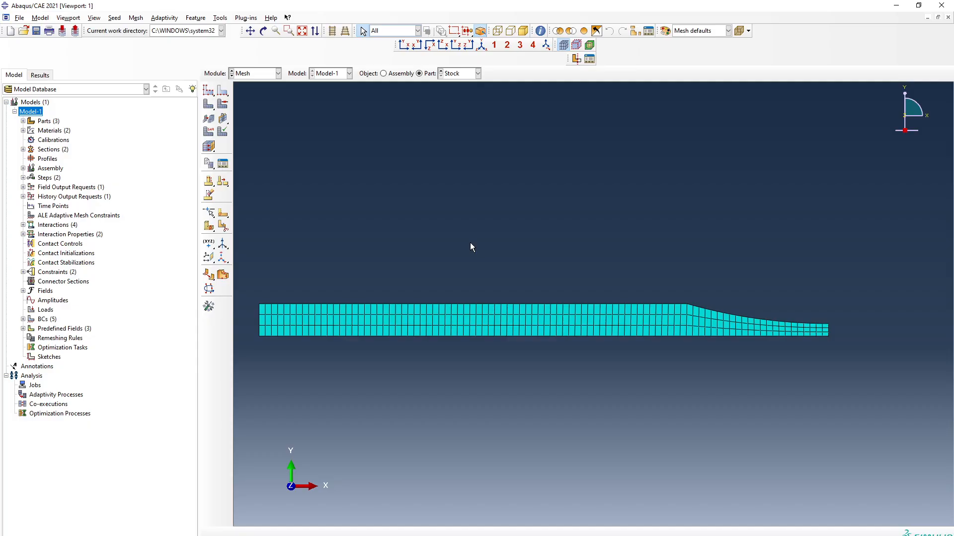
- Switch to the Roll part and set its mesh controls to Quad element shape with the Sweep technique
click(478, 73)
click(469, 94)
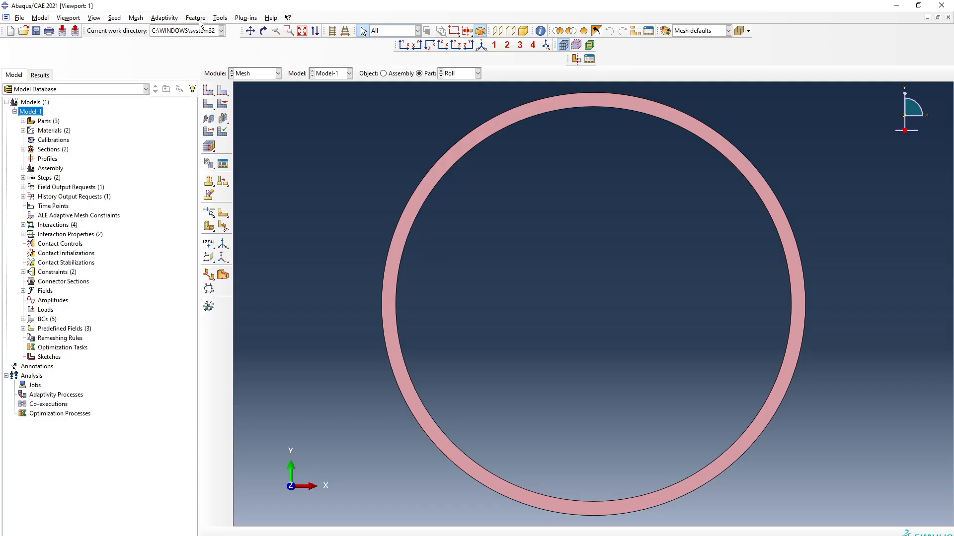
click(135, 18)
click(136, 29)
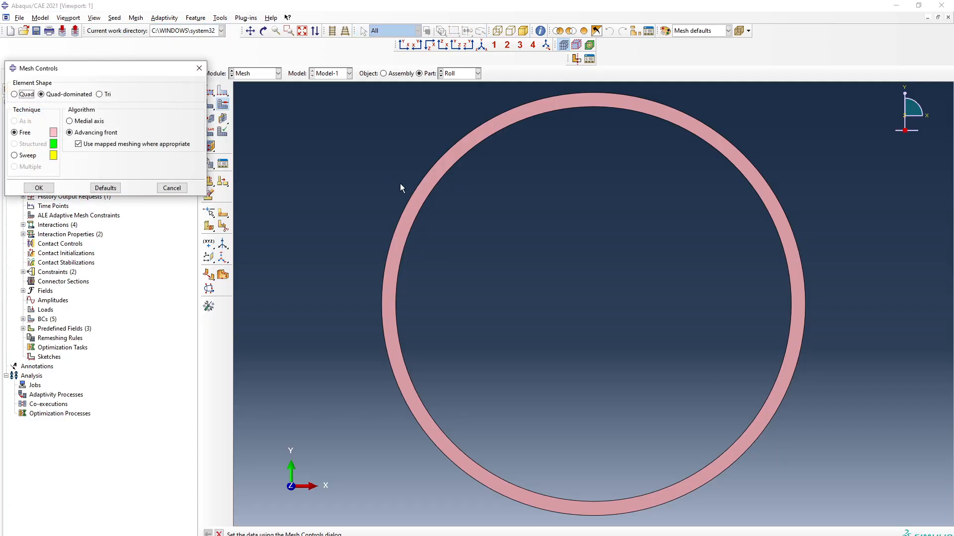
click(15, 94)
click(15, 156)
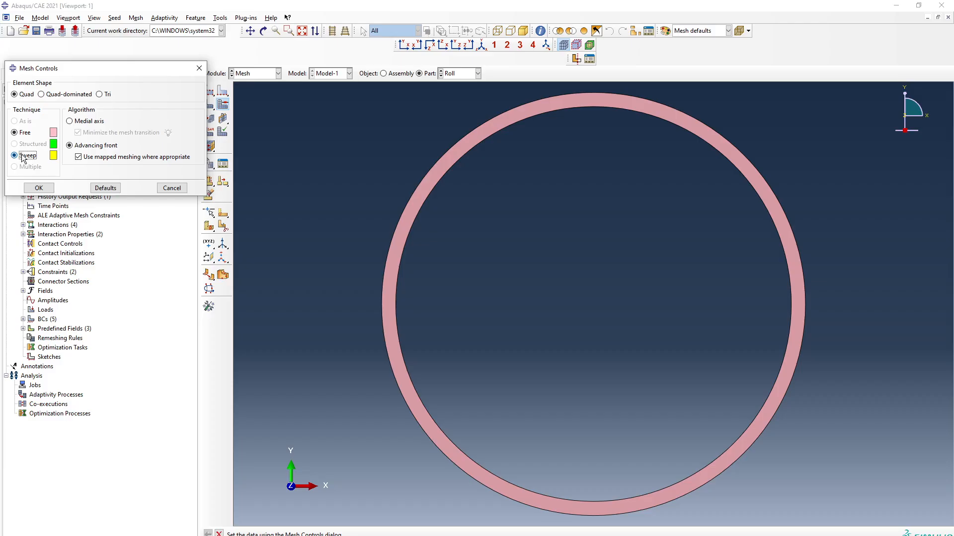
click(39, 188)
- Seed the Roll's outer and inner circular edges by number with 100 elements each
click(115, 18)
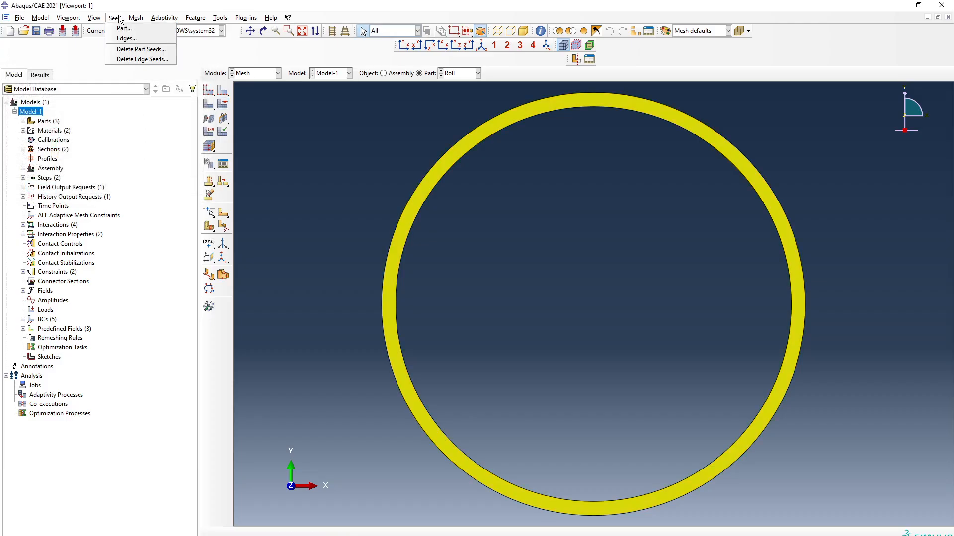
click(121, 39)
click(401, 220)
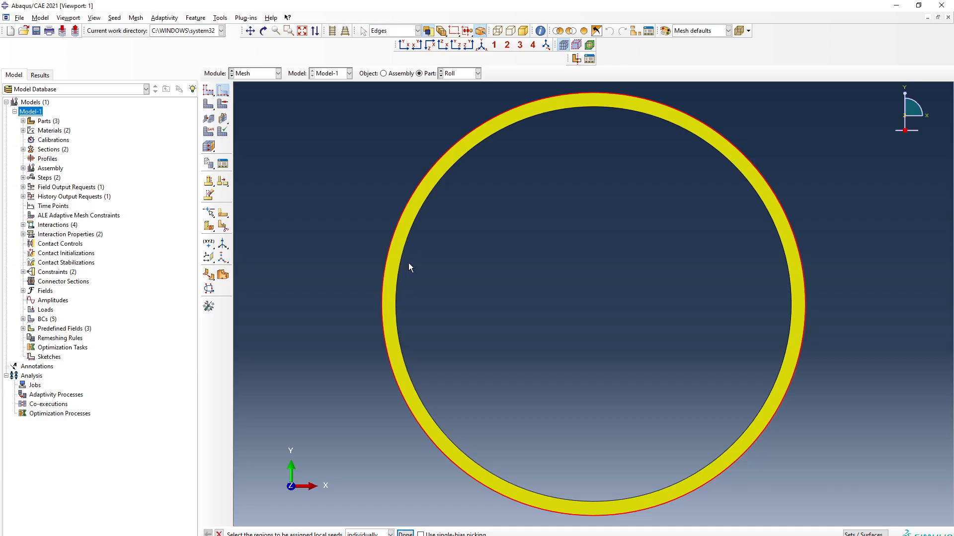
shift+click(397, 317)
click(406, 534)
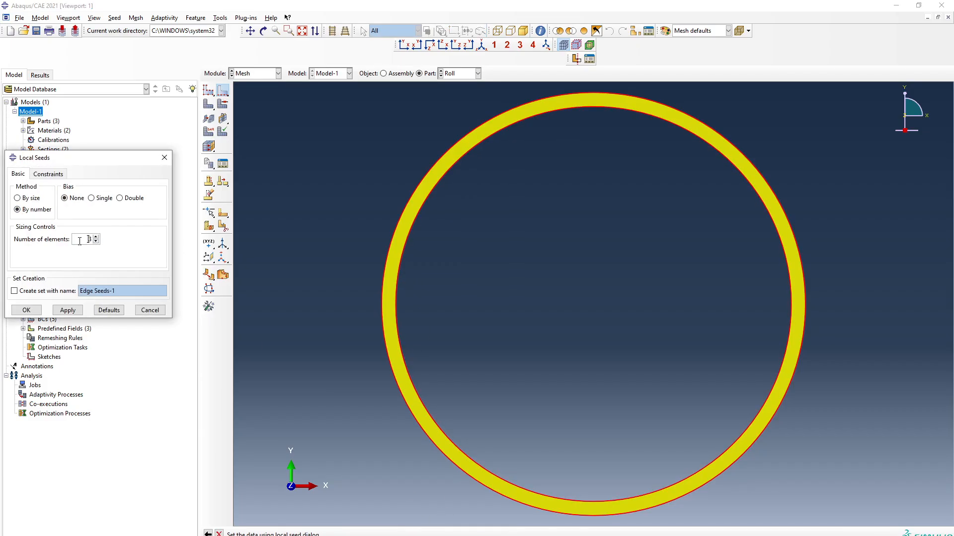
text(100)
click(76, 312)
click(25, 311)
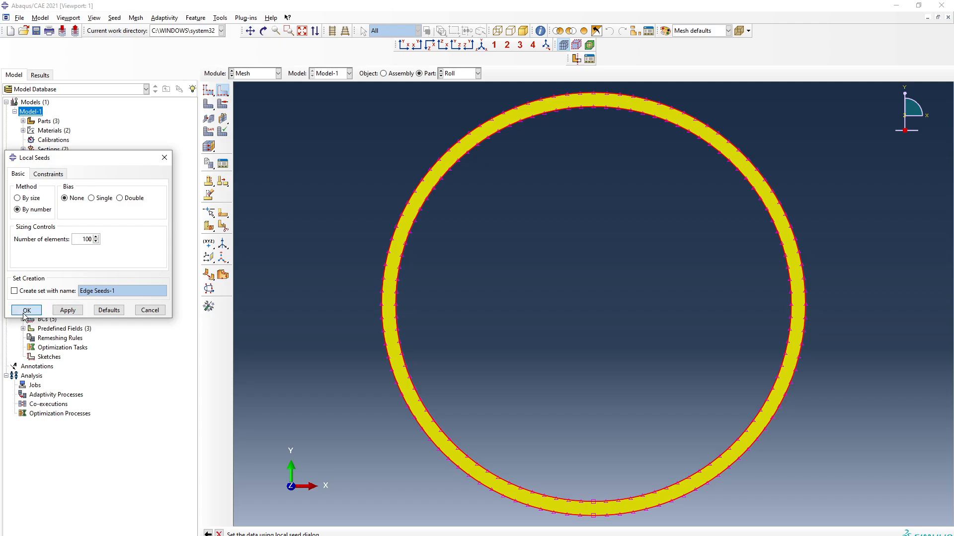
- Assign the Roll explicit linear Coupled Temperature-Displacement elements with second-order accuracy Yes and Enhanced hourglass control
click(136, 18)
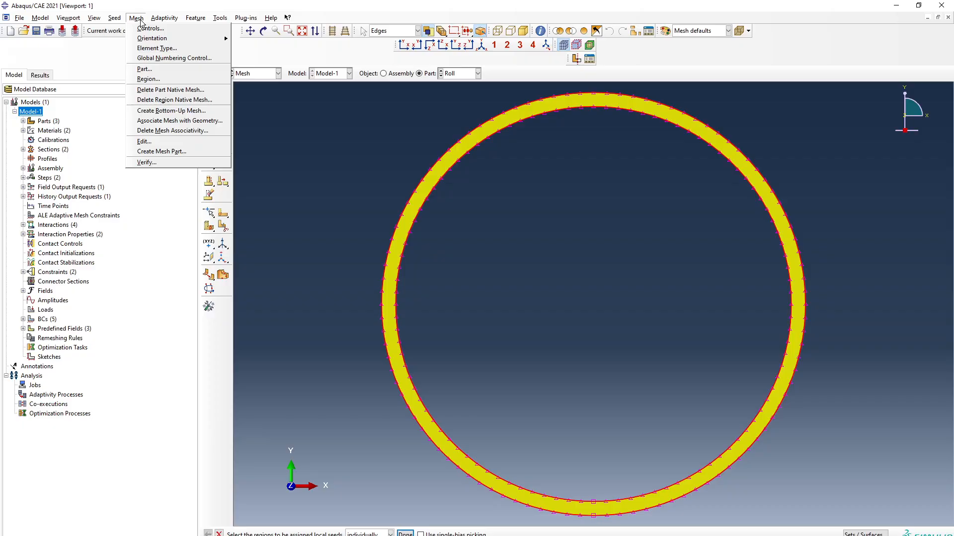
click(155, 48)
click(406, 229)
click(426, 534)
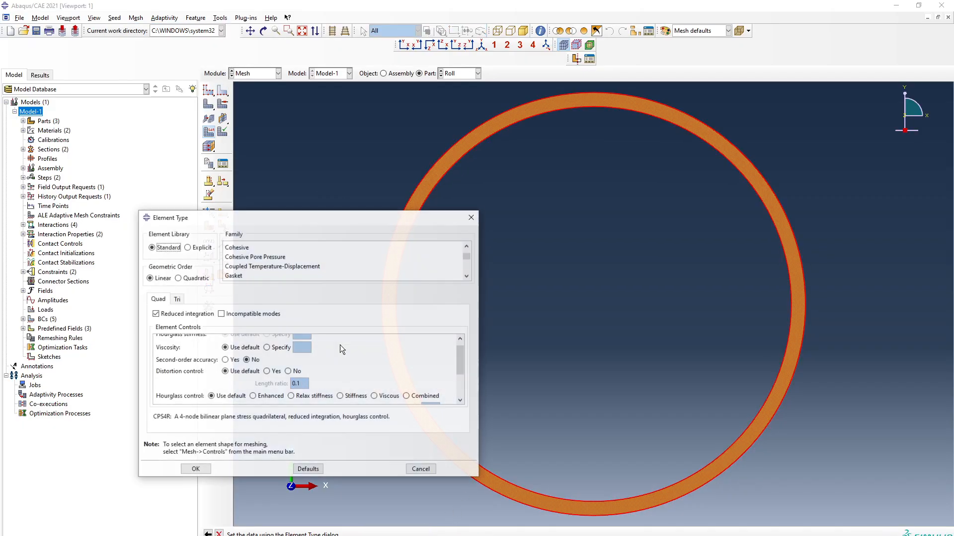
scroll(288, 261, down, 2)
scroll(286, 260, up, 2)
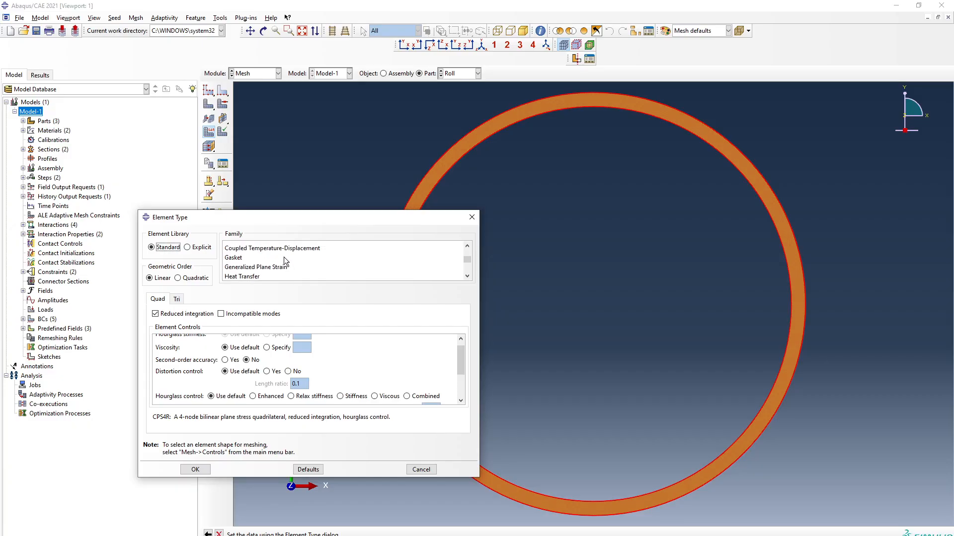
click(282, 257)
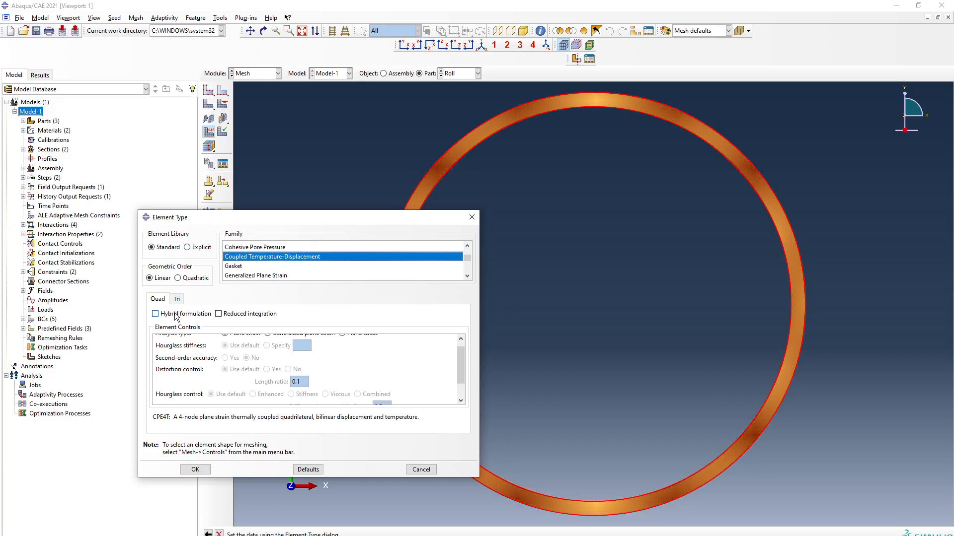
click(197, 248)
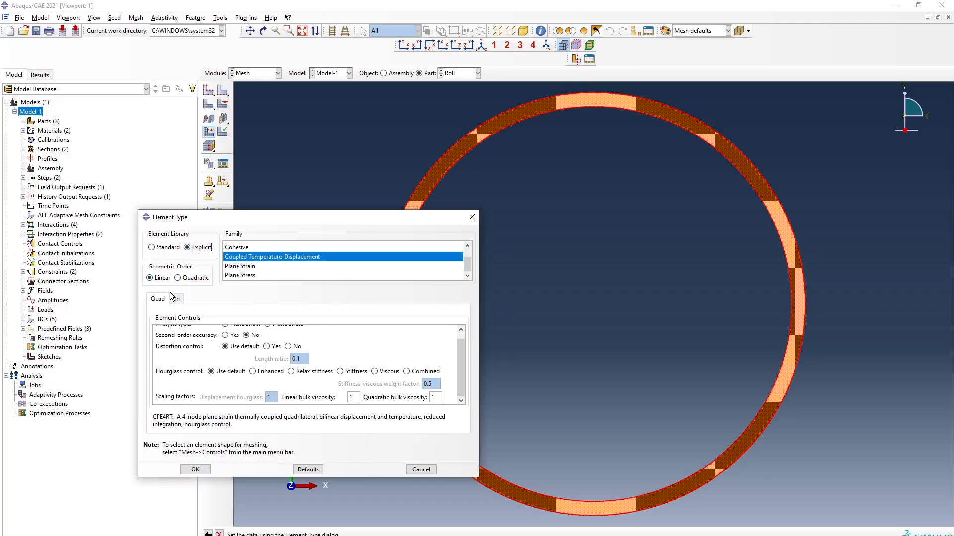
scroll(303, 405, up, 3)
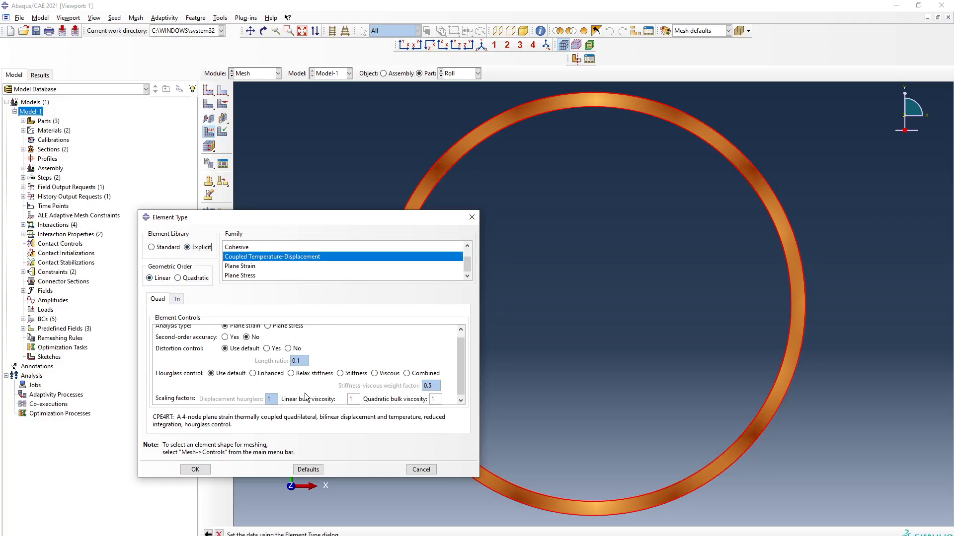
click(233, 342)
scroll(323, 363, down, 1)
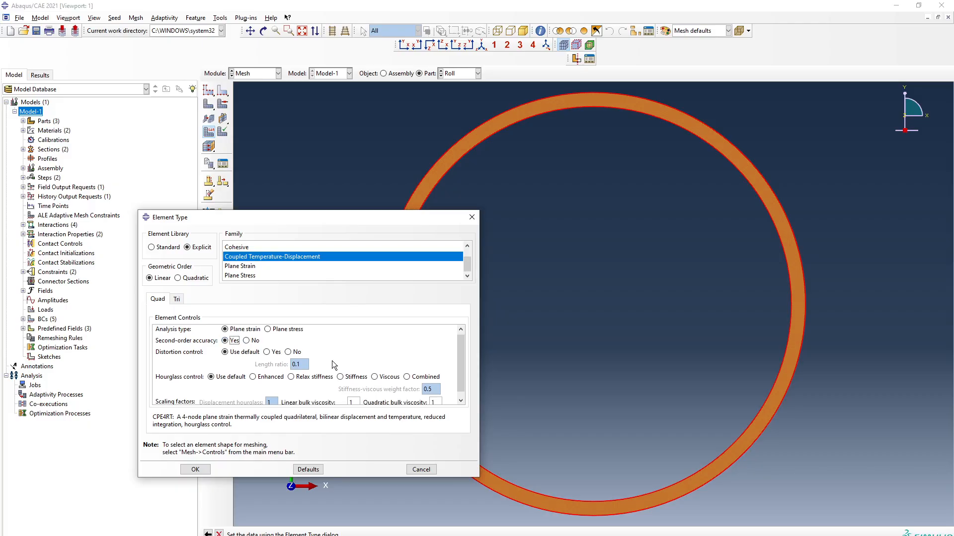
click(254, 377)
click(195, 470)
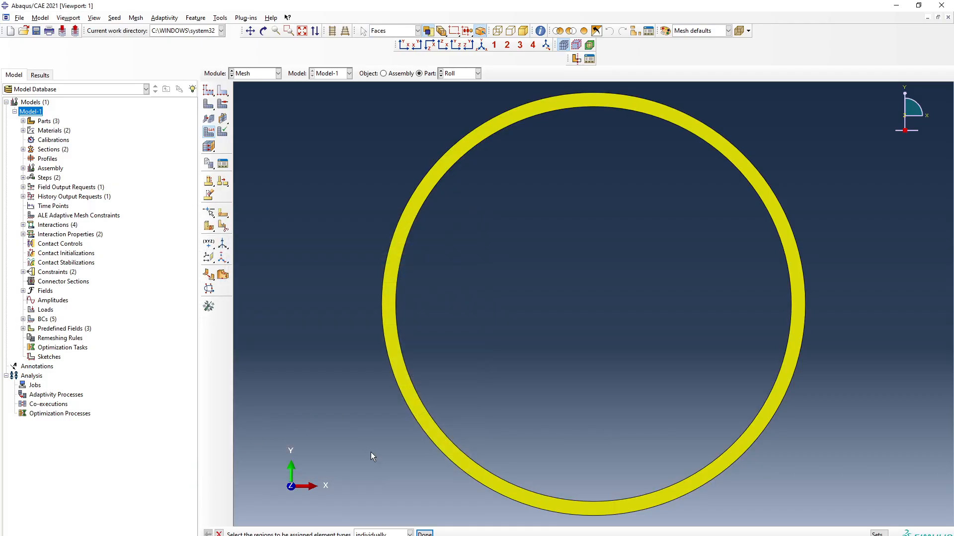
- Mesh the Roll part with the assigned seeds and element type
click(136, 18)
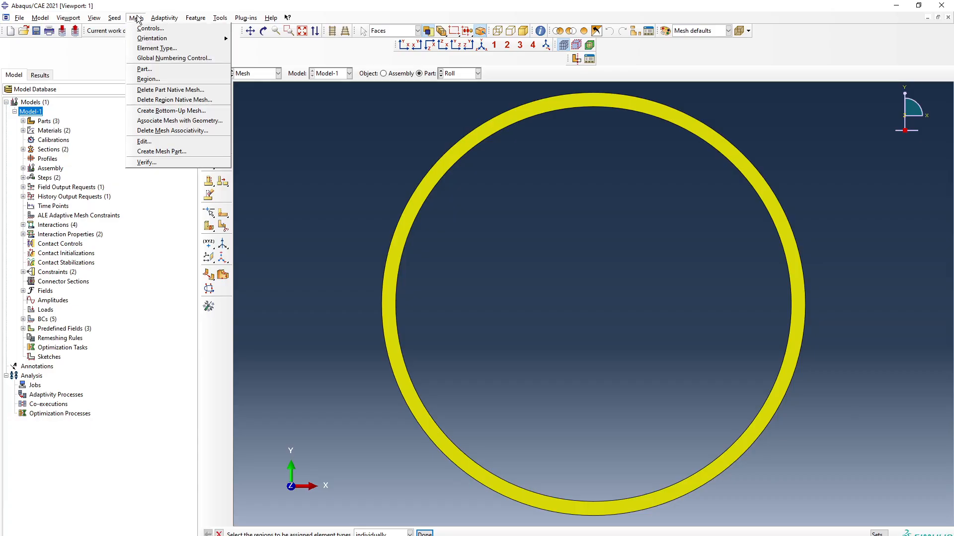
click(168, 68)
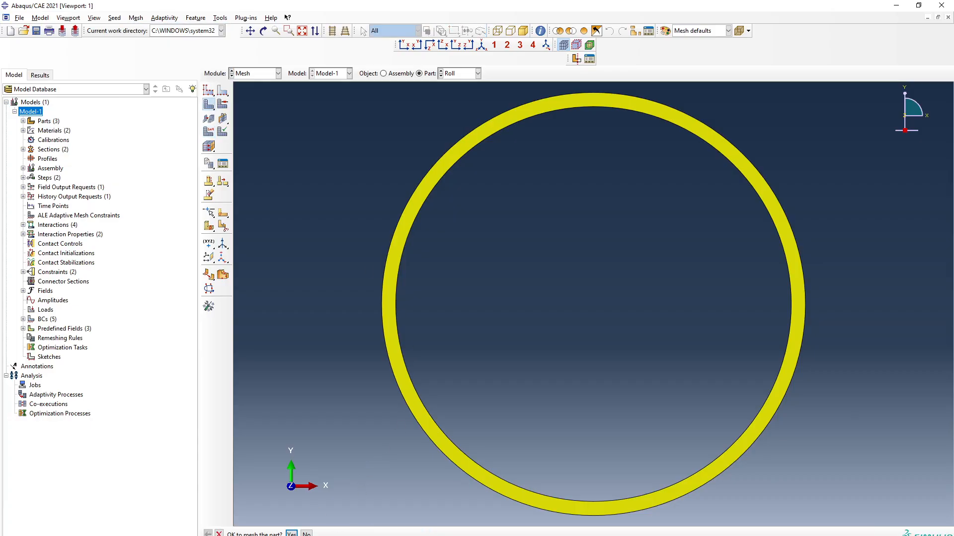
click(292, 534)
- Switch to the Descalar part and seed its lower long edge by number with 20 elements
click(454, 73)
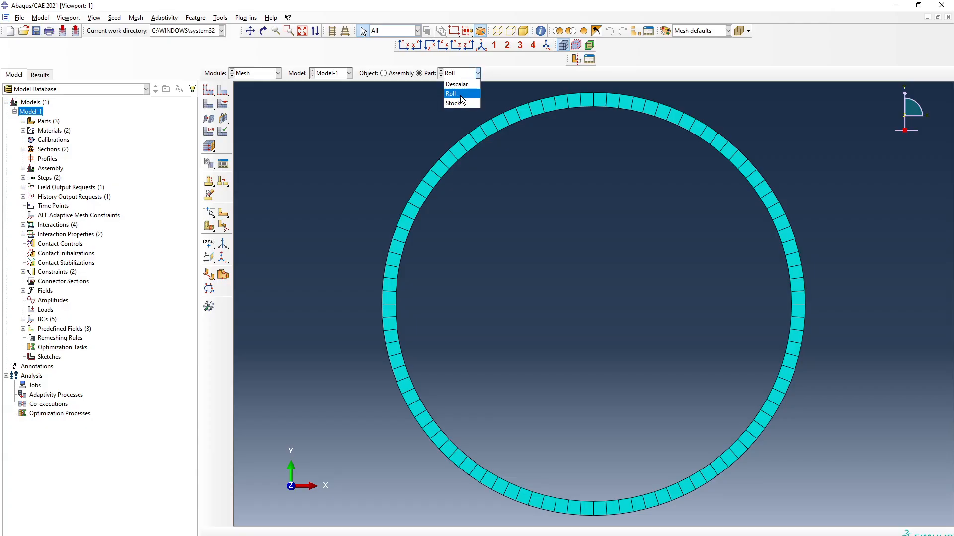
click(466, 84)
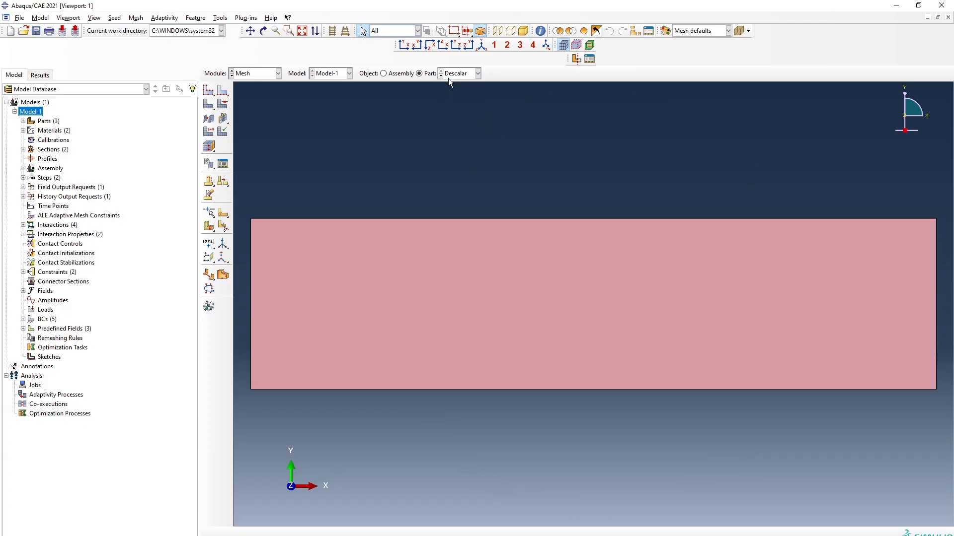
click(114, 17)
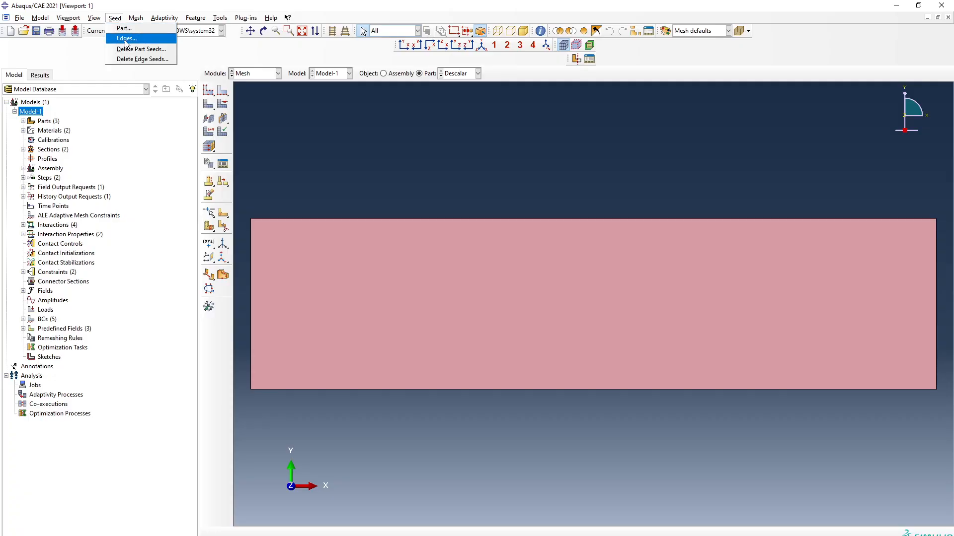
click(121, 36)
click(252, 327)
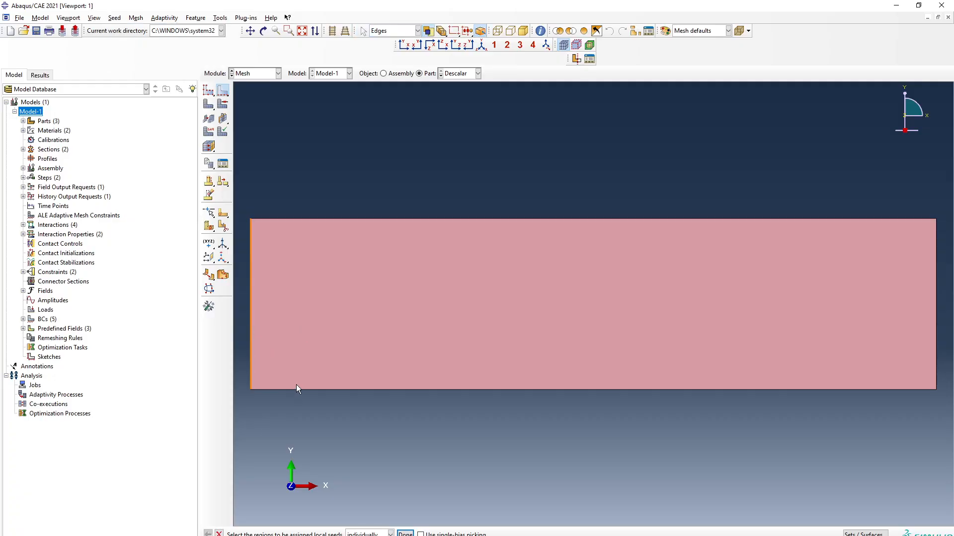
click(296, 390)
click(406, 534)
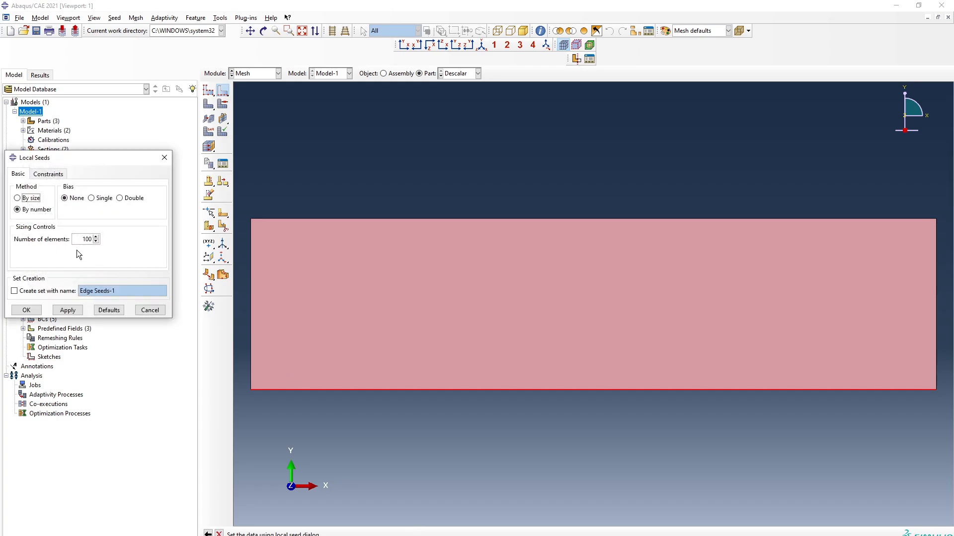
double_click(84, 239)
text(20)
click(68, 311)
click(252, 258)
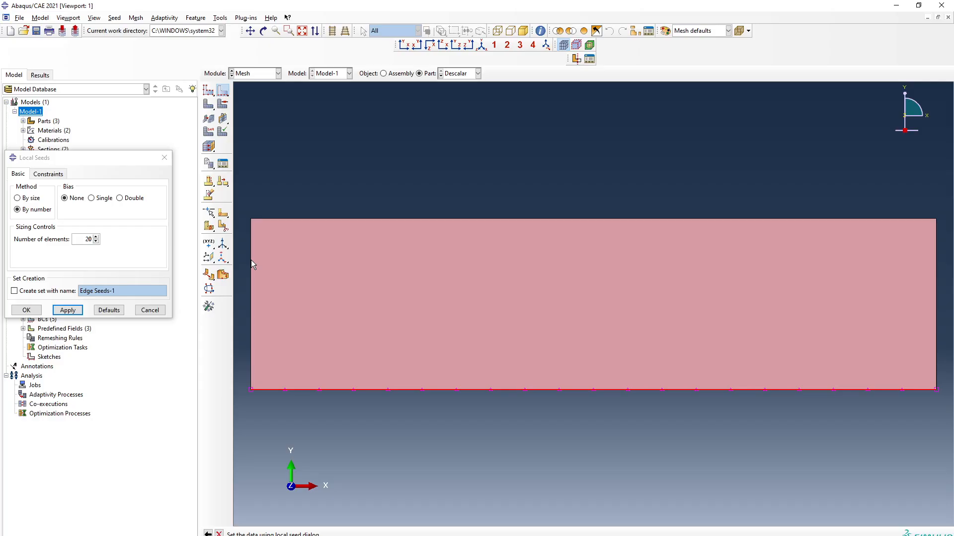
- Seed the Descalar part's left short edge by number with 2 elements
click(115, 18)
click(124, 38)
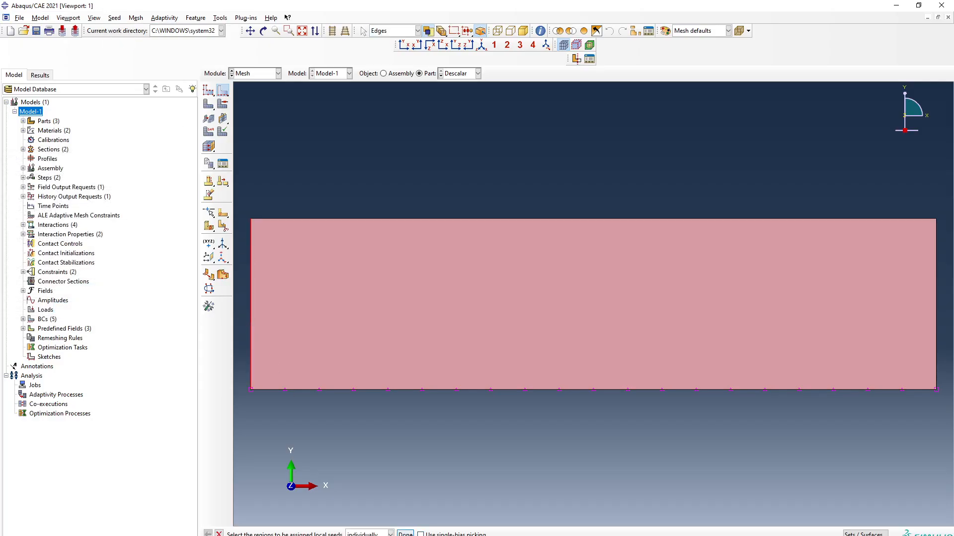
click(404, 534)
drag(83, 239, 107, 244)
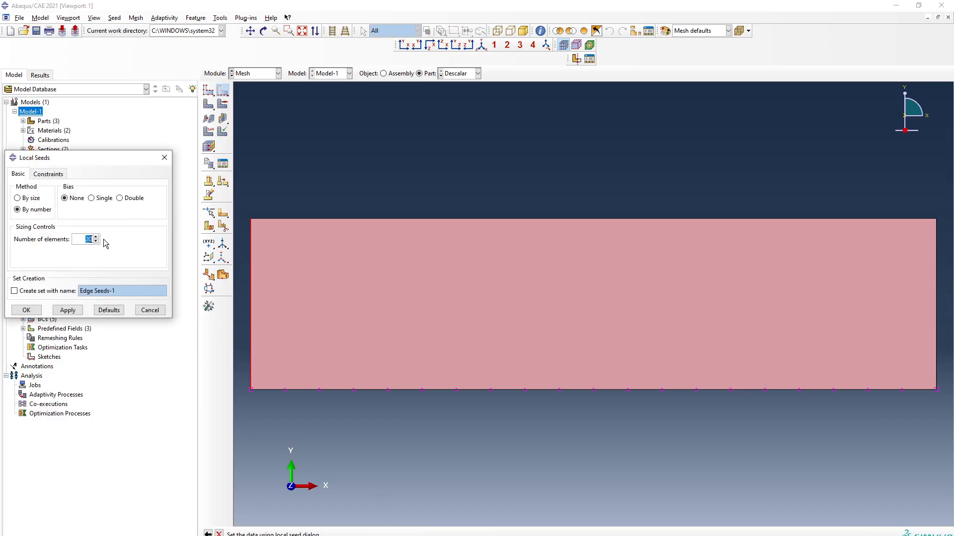
text(2)
click(27, 310)
- Set the Descalar part's mesh controls to Quad element shape with the Structured technique
click(115, 17)
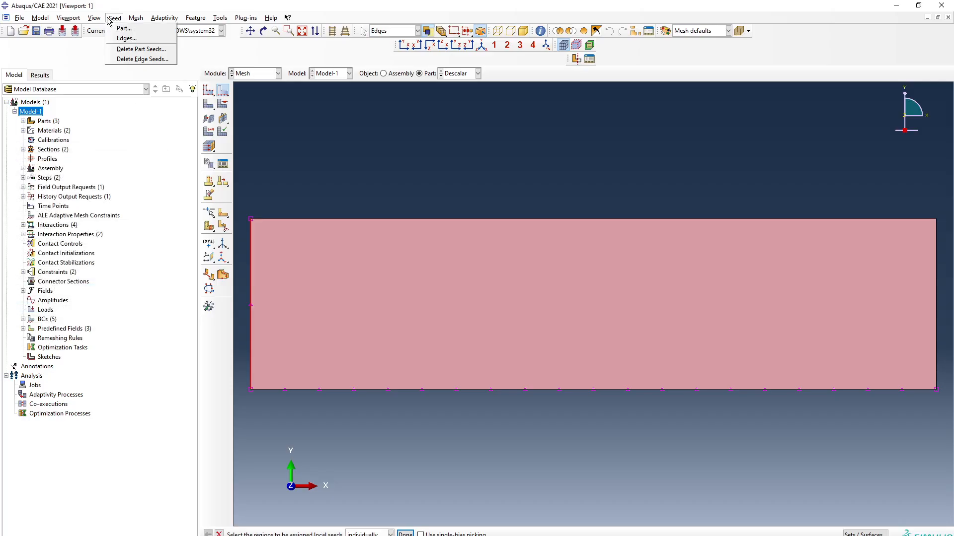
click(144, 27)
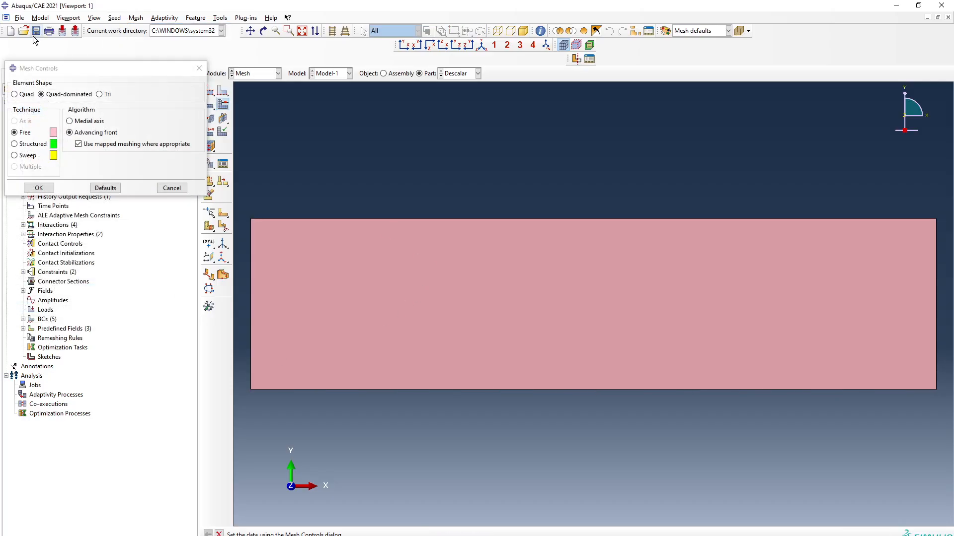
click(20, 95)
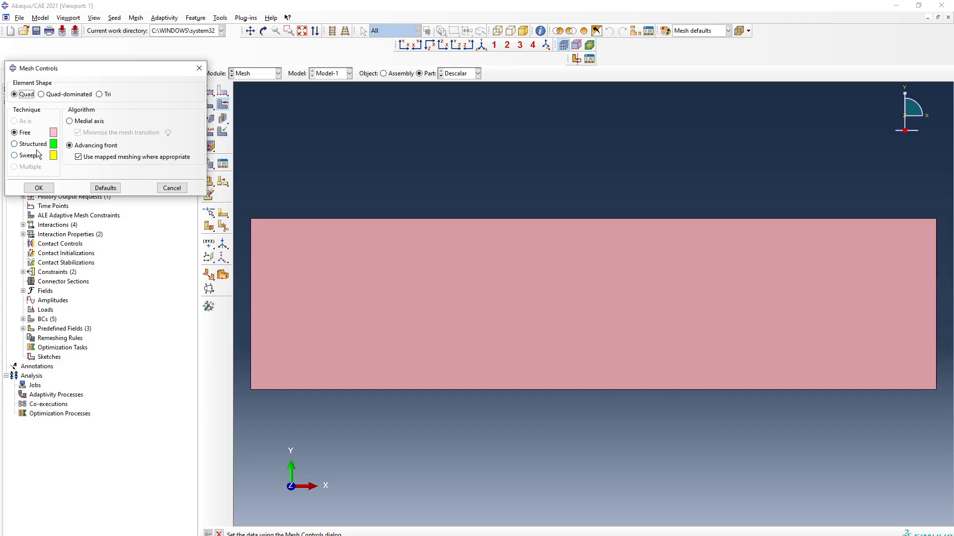
click(28, 144)
click(38, 188)
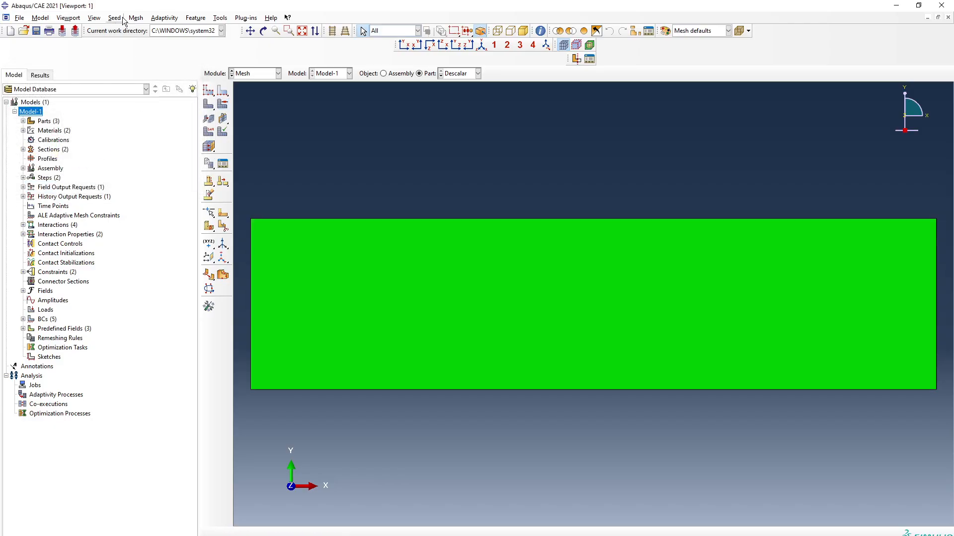
- Mesh the Descalar part with the assigned seeds and mesh controls
click(135, 17)
click(144, 70)
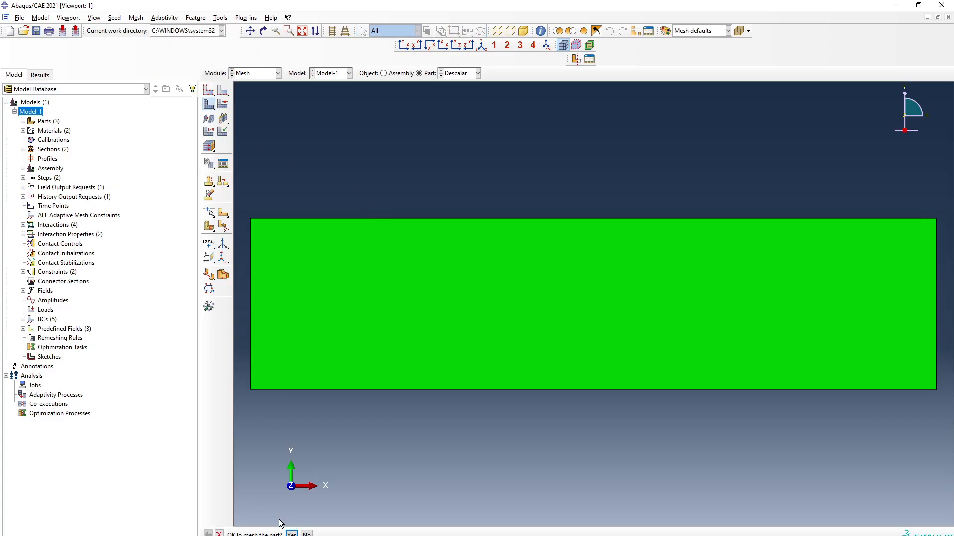
click(291, 534)
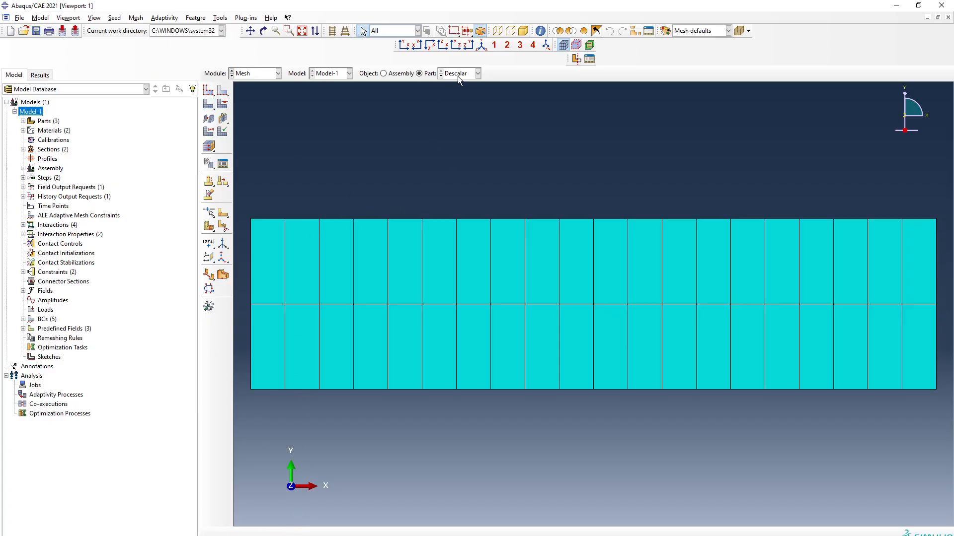
- Display the meshed assembly and switch to the Job module
click(383, 75)
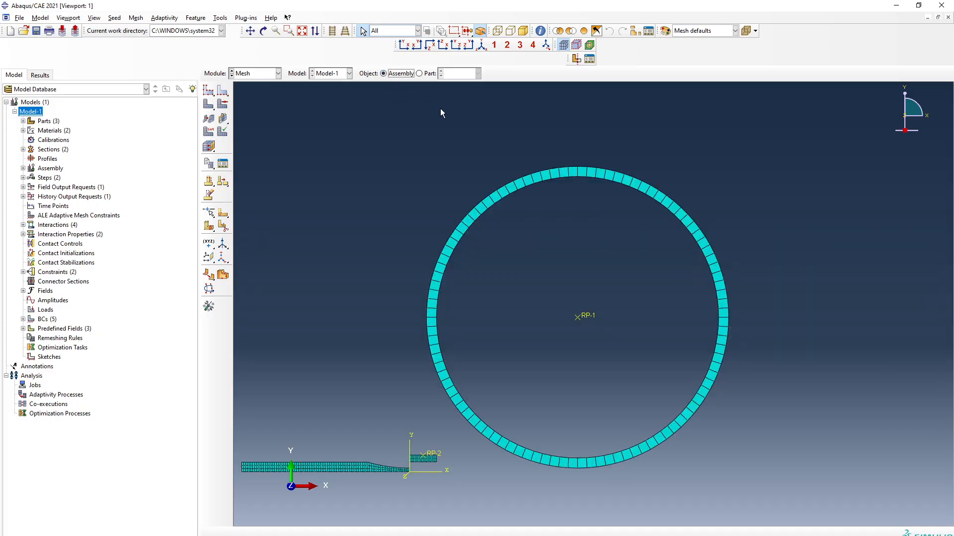
click(278, 74)
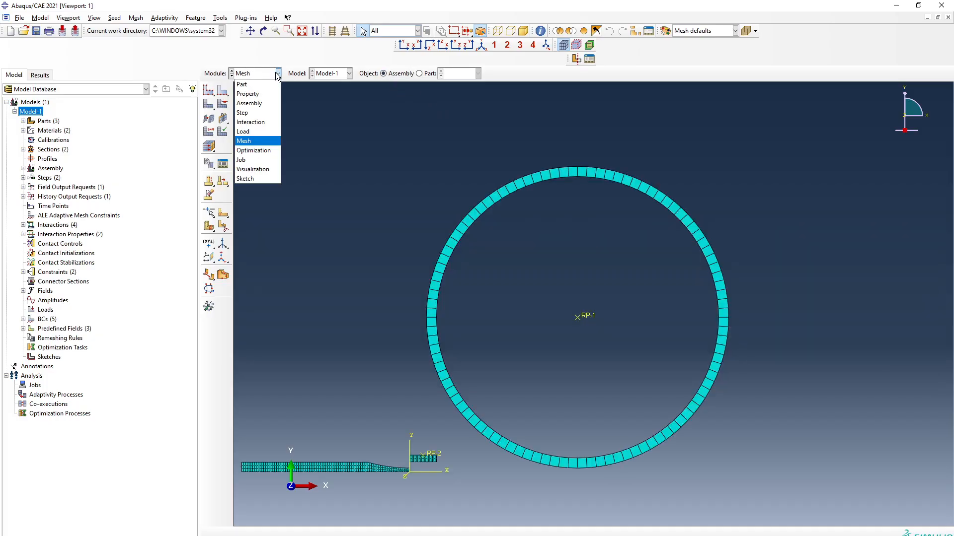
click(253, 159)
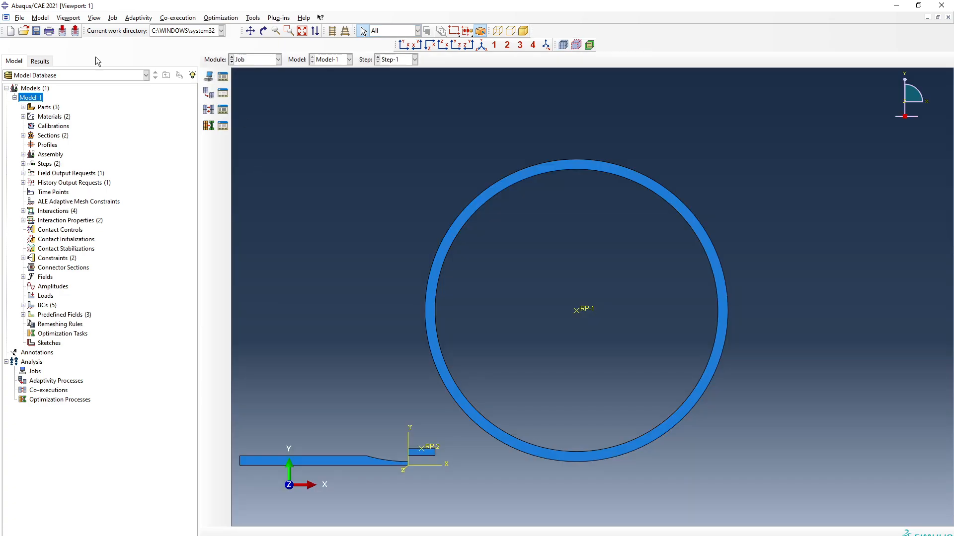
- Set the work directory to D:\VR\ABAQUS\HotRolling
click(19, 17)
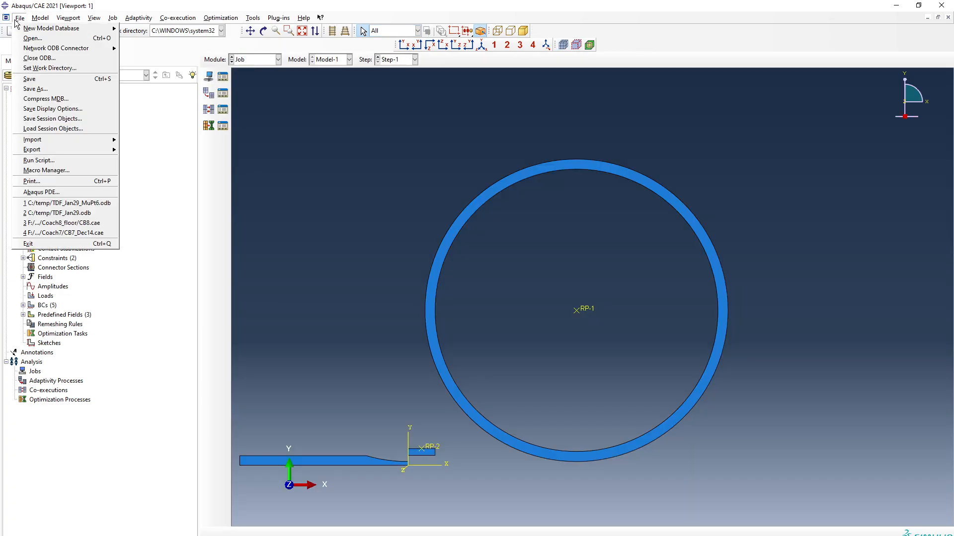
click(50, 79)
click(430, 337)
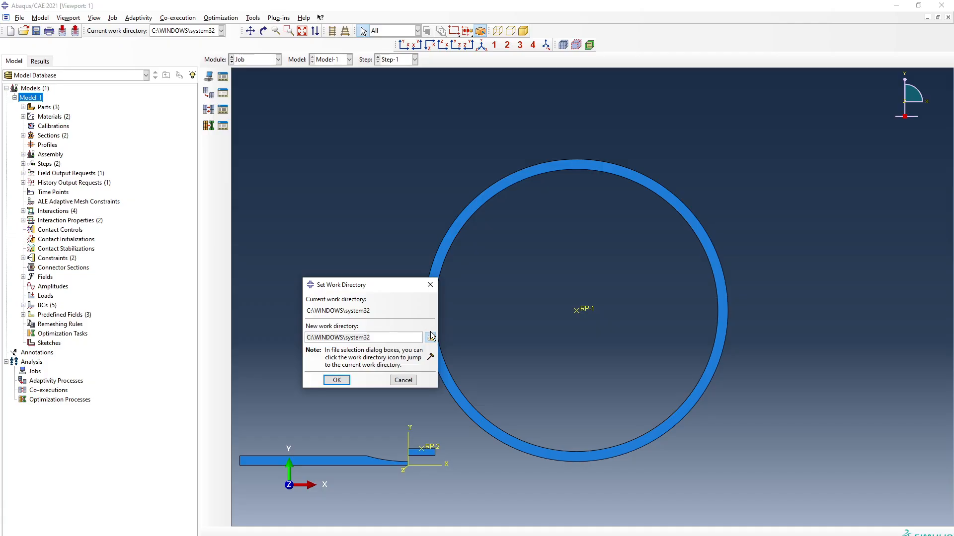
click(353, 276)
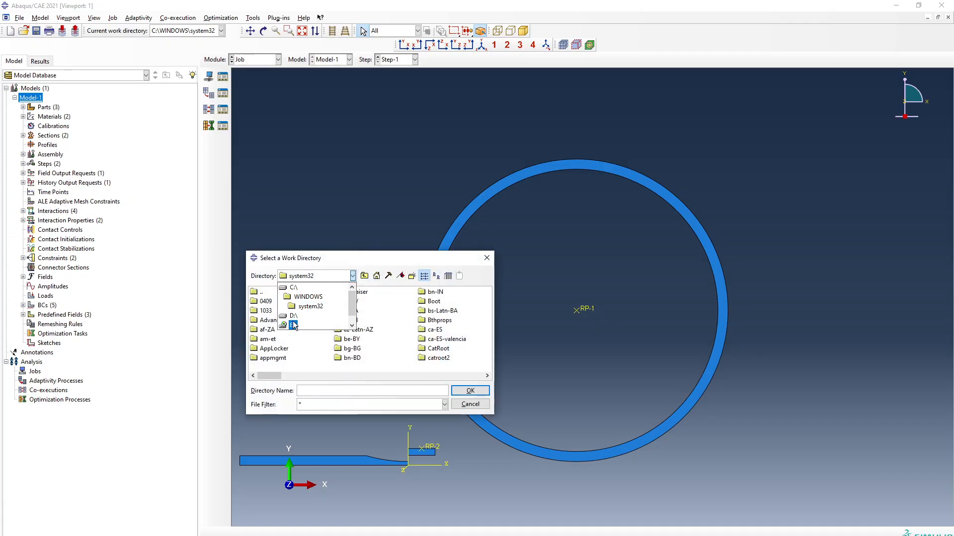
click(300, 317)
double_click(265, 301)
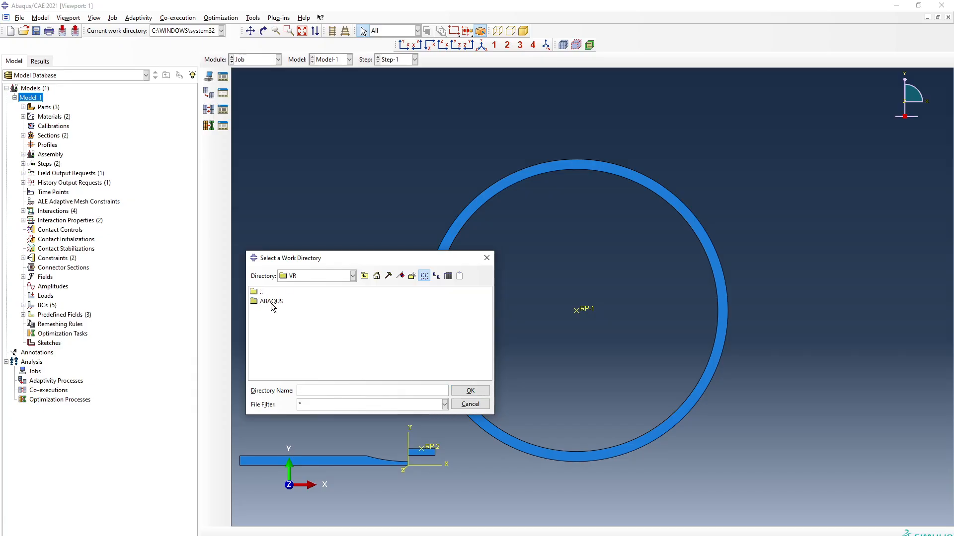
click(274, 304)
double_click(275, 304)
click(282, 303)
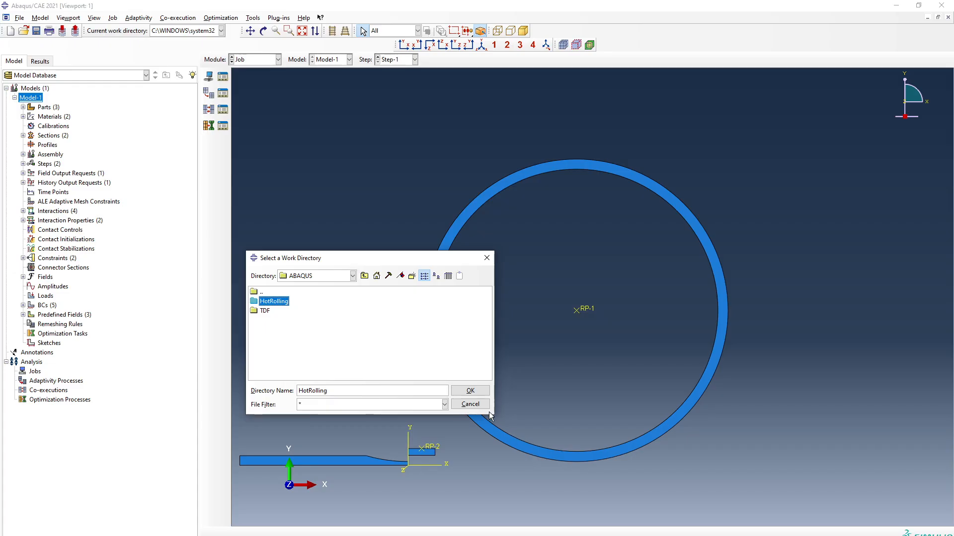
click(456, 391)
click(337, 380)
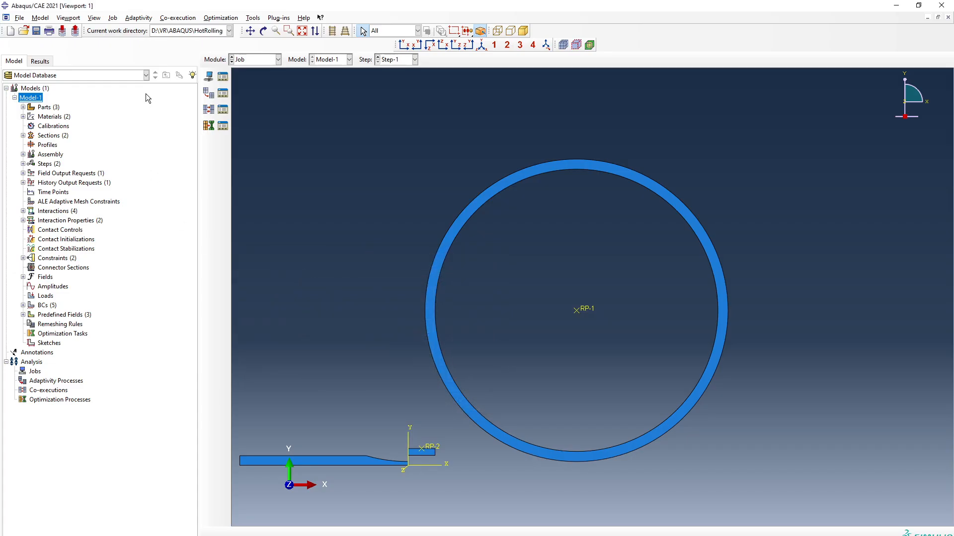
- Save the model database in the HotRolling folder as HotRolling_2D_ExplicitDynamic_Mar4_2024
click(20, 17)
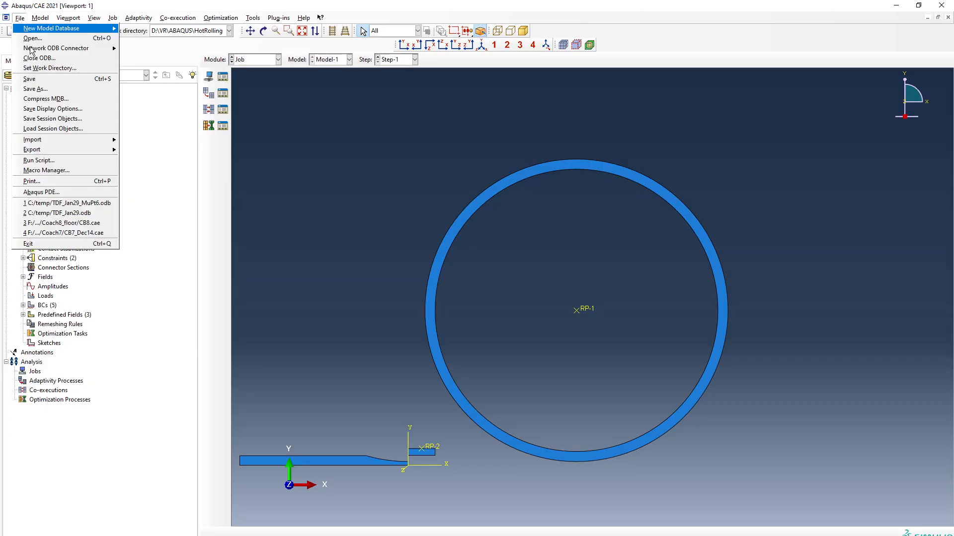
click(46, 89)
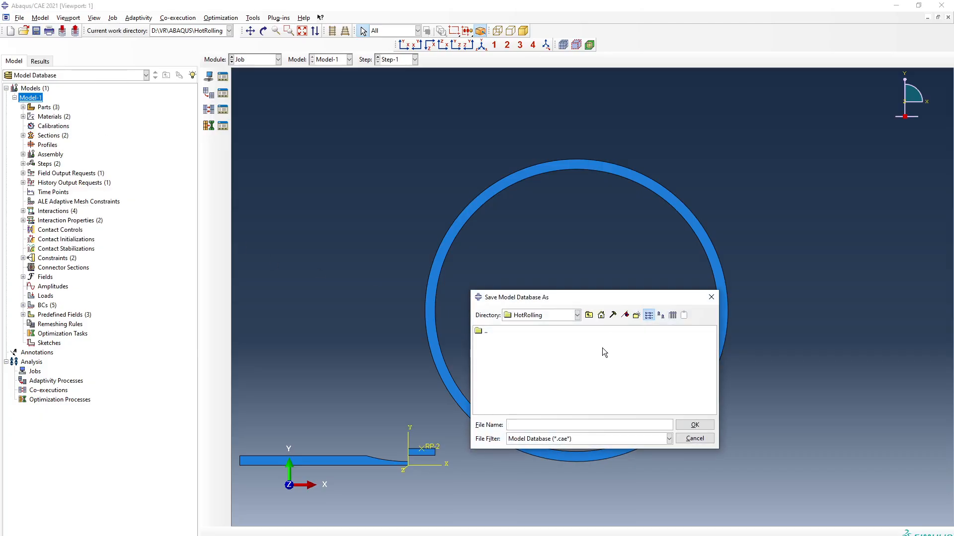
text(HotRolling_2D_E)
text(xplicitDynamic_Mar4_2024)
click(688, 426)
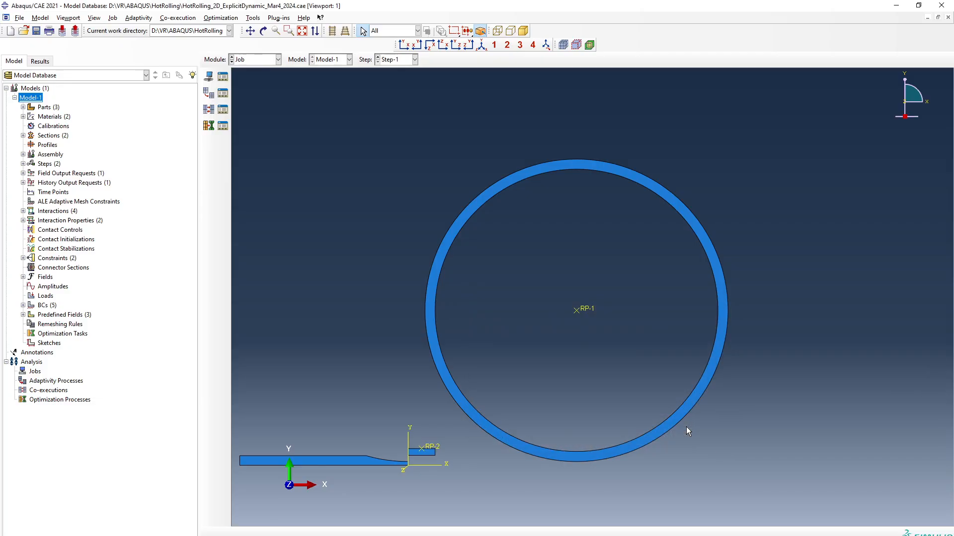
- Create a full analysis job named 2D_Explicit_Dynamic for Model-1 with the default job settings
click(223, 76)
click(113, 362)
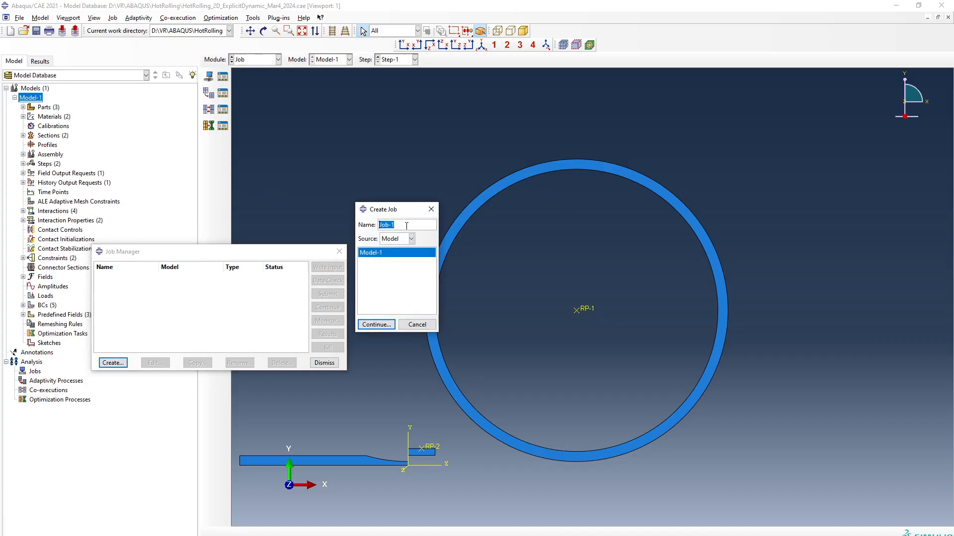
text(2D_Explicit_Dynamic)
click(376, 324)
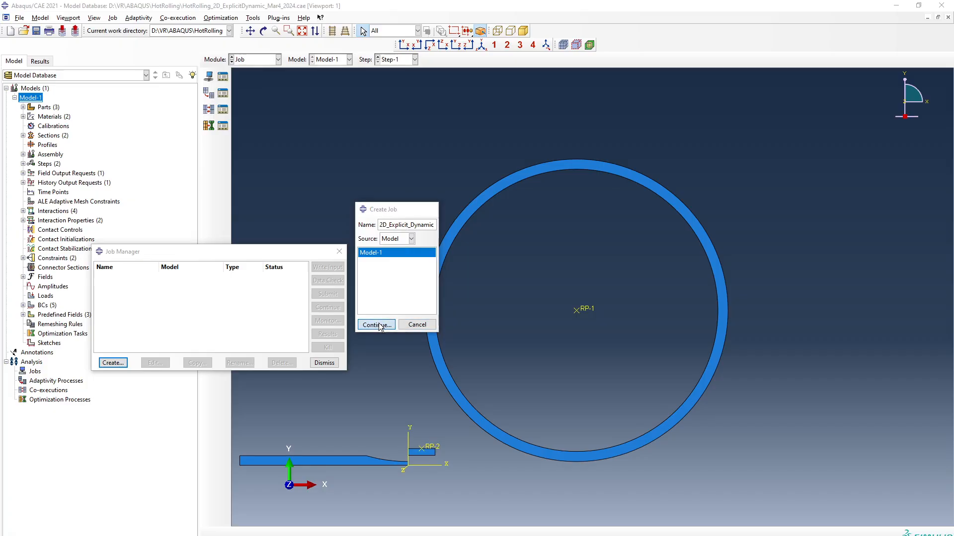
click(339, 428)
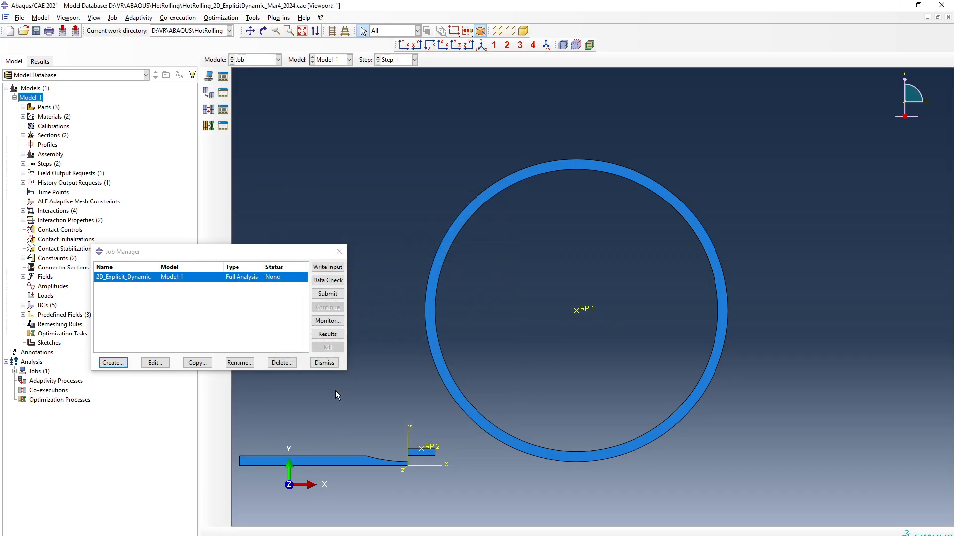
- Submit the 2D_Explicit_Dynamic job and check its progress and errors in the enlarged monitor, then close the job windows
click(328, 294)
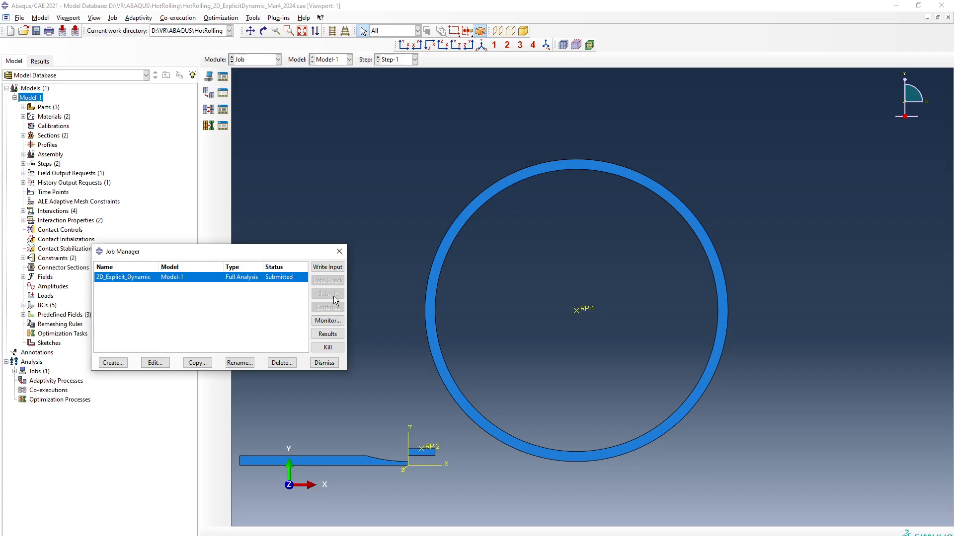
click(338, 320)
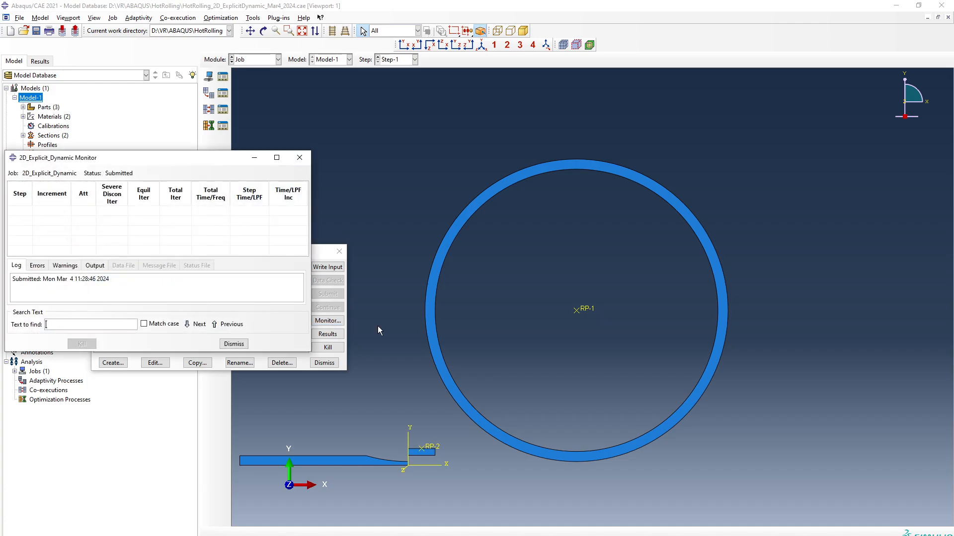
drag(177, 160, 559, 92)
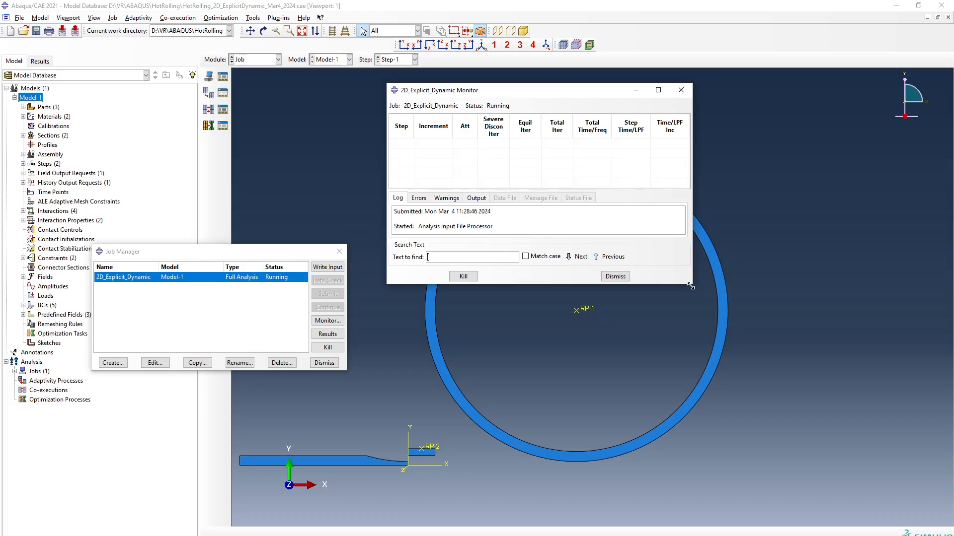
drag(690, 286, 713, 358)
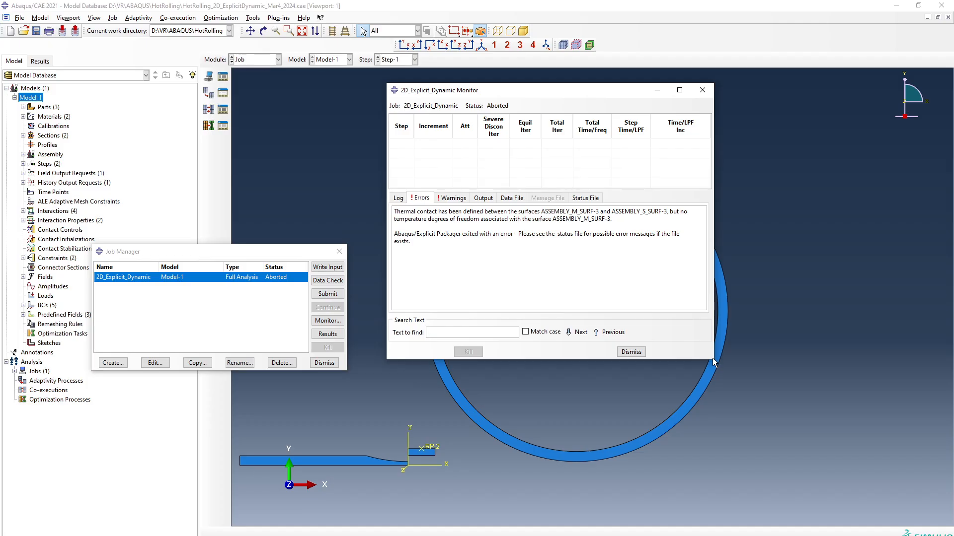
click(631, 352)
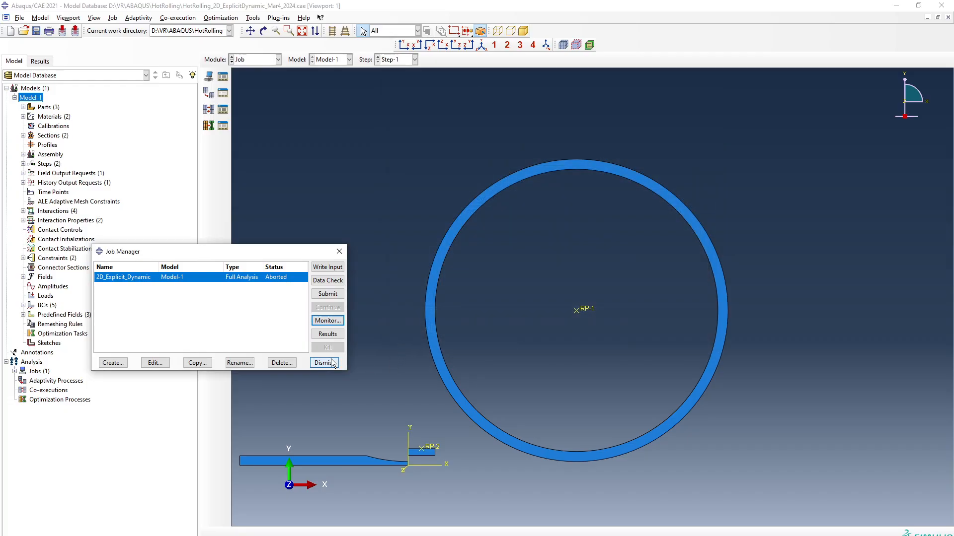
click(332, 363)
- In the Mesh module, assign the Descalar part elements from the Explicit library and the Coupled Temperature-Displacement family
click(253, 60)
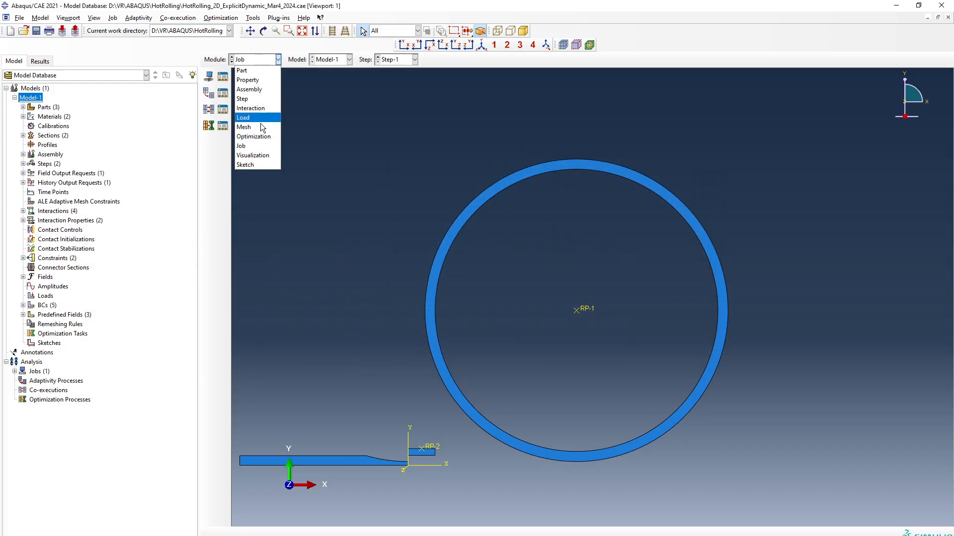
click(257, 128)
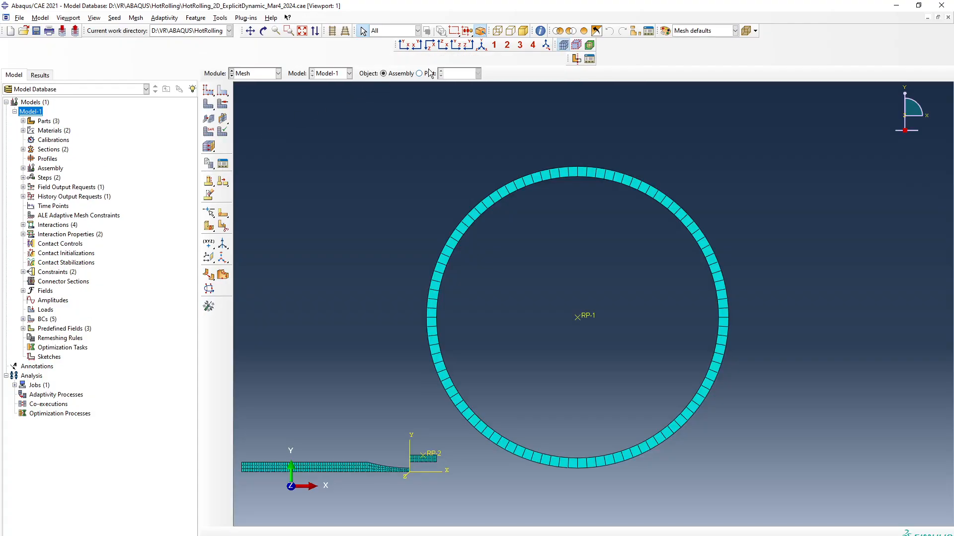
click(429, 73)
click(222, 18)
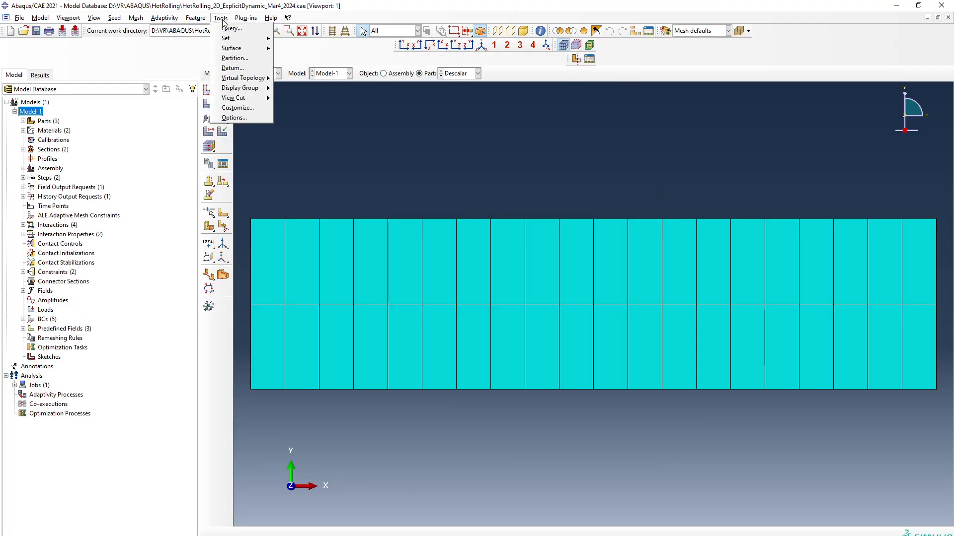
click(149, 48)
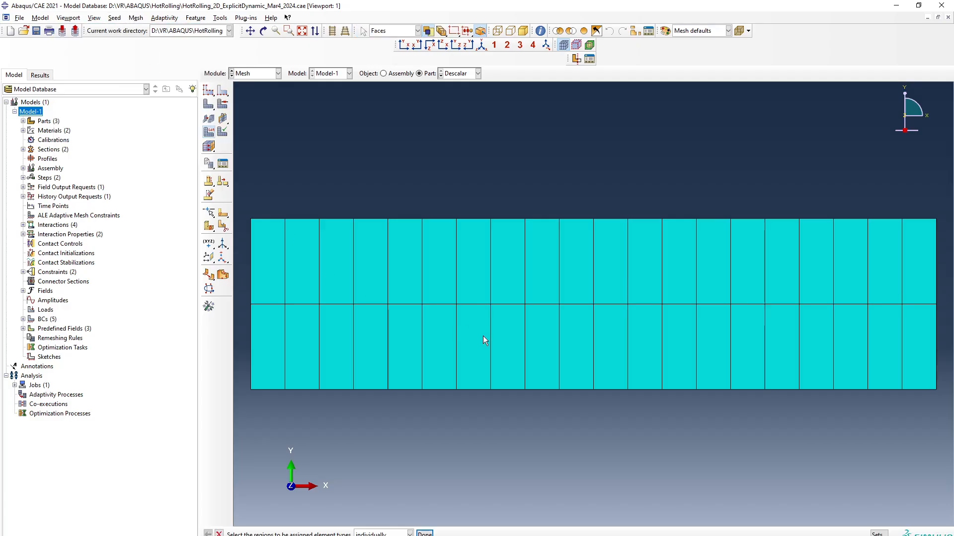
click(485, 340)
click(424, 534)
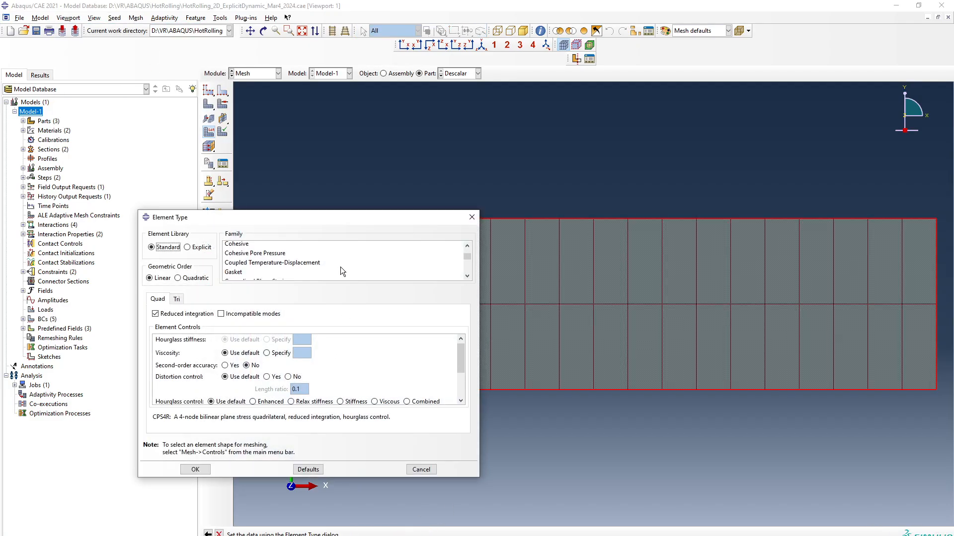
scroll(341, 271, down, 1)
click(336, 257)
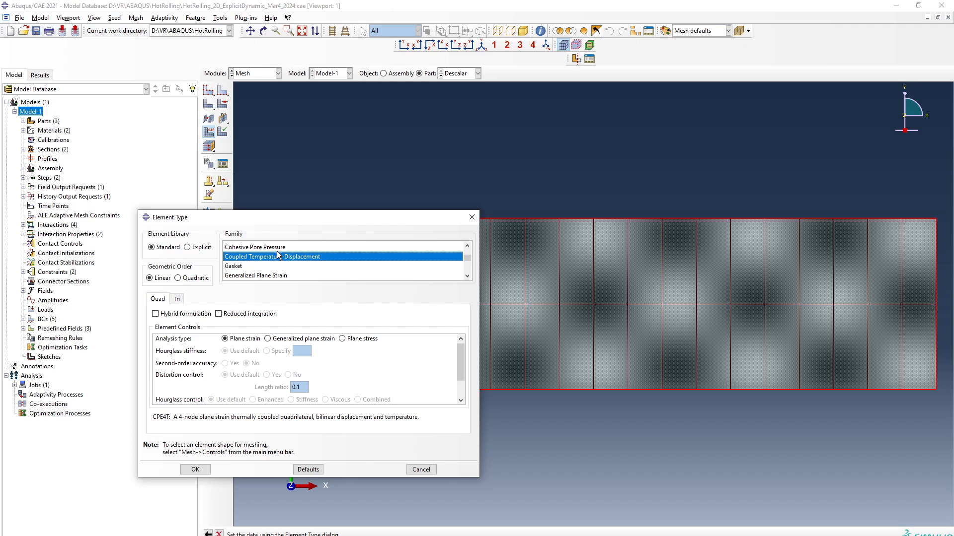
click(202, 247)
- Set second-order accuracy to Yes and hourglass control to Enhanced for the Descalar elements, and confirm the element type
click(232, 340)
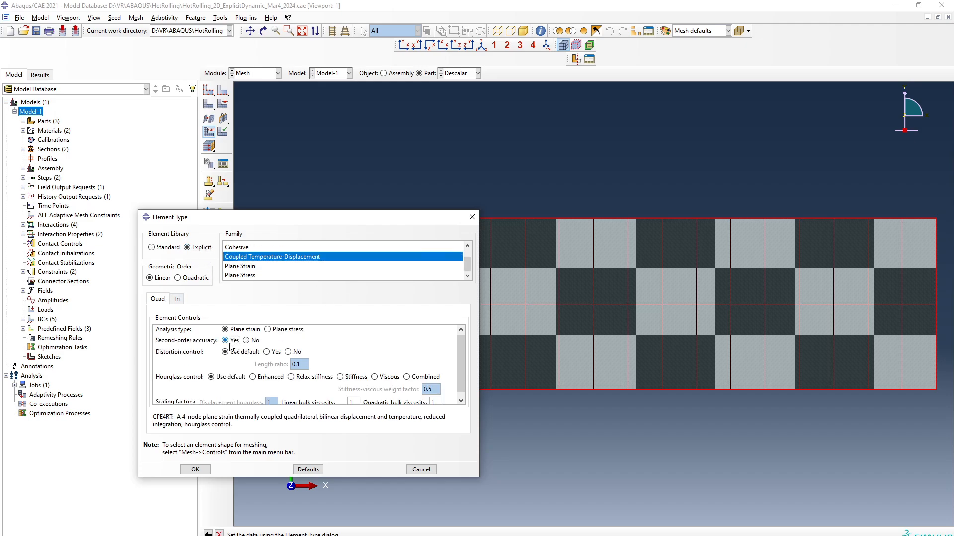
scroll(263, 377, down, 1)
click(264, 376)
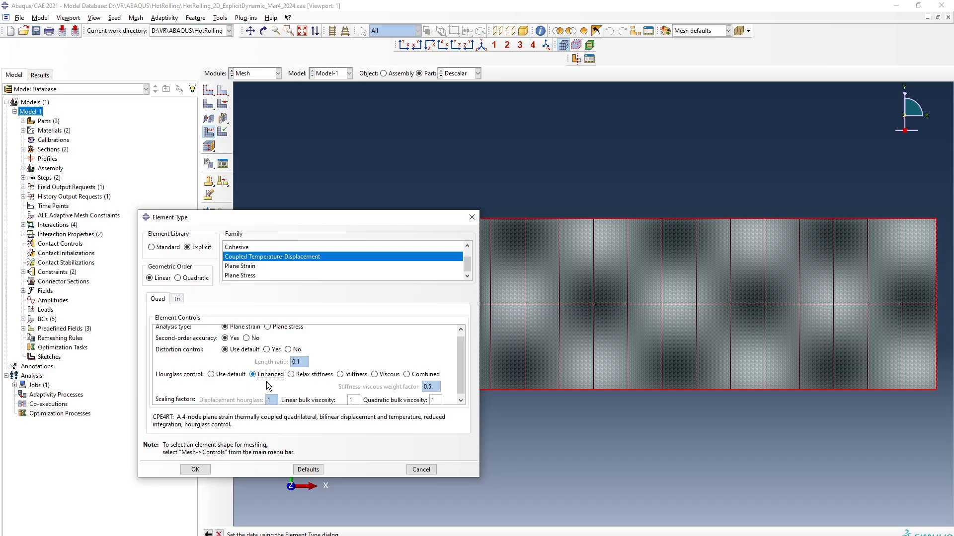
click(209, 471)
click(422, 534)
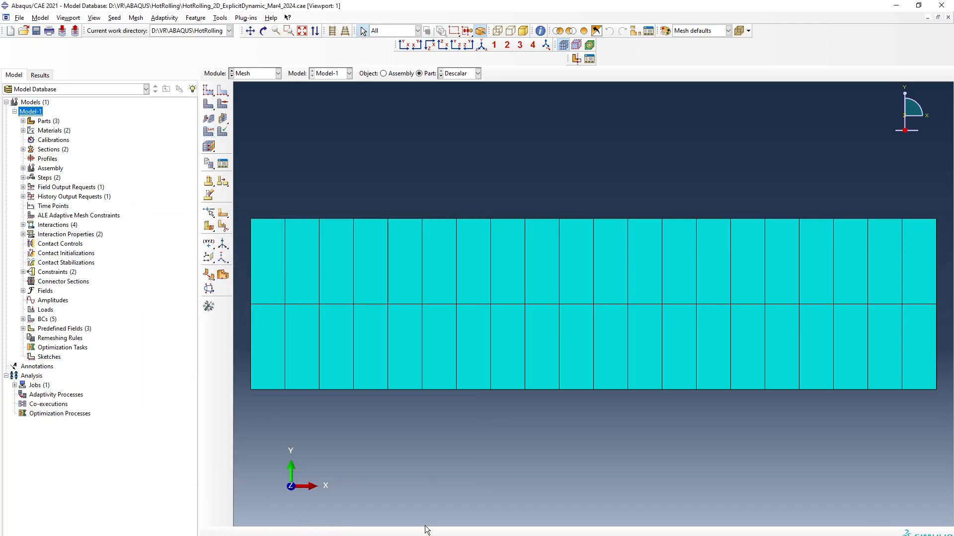
- Resubmit the 2D_Explicit_Dynamic job, overwriting its existing job files
click(257, 74)
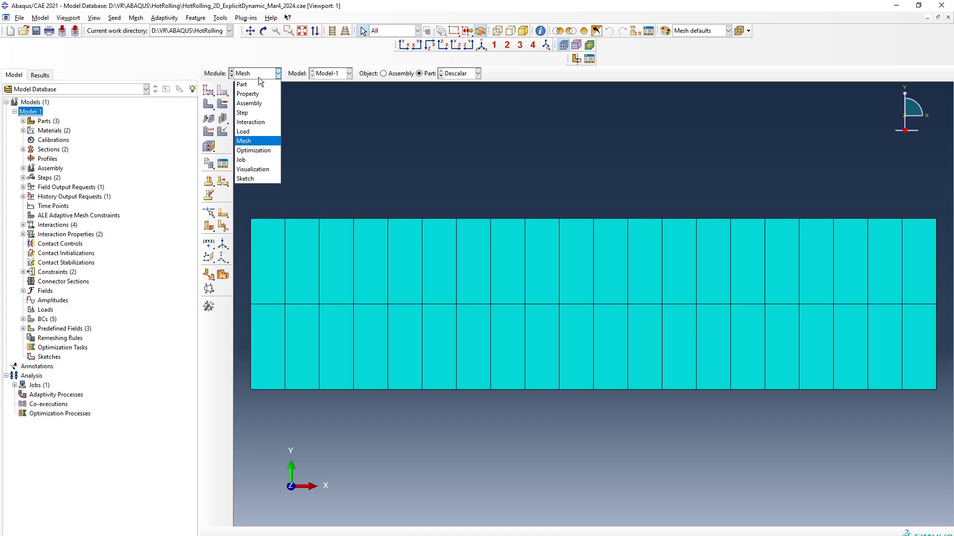
click(257, 159)
click(226, 79)
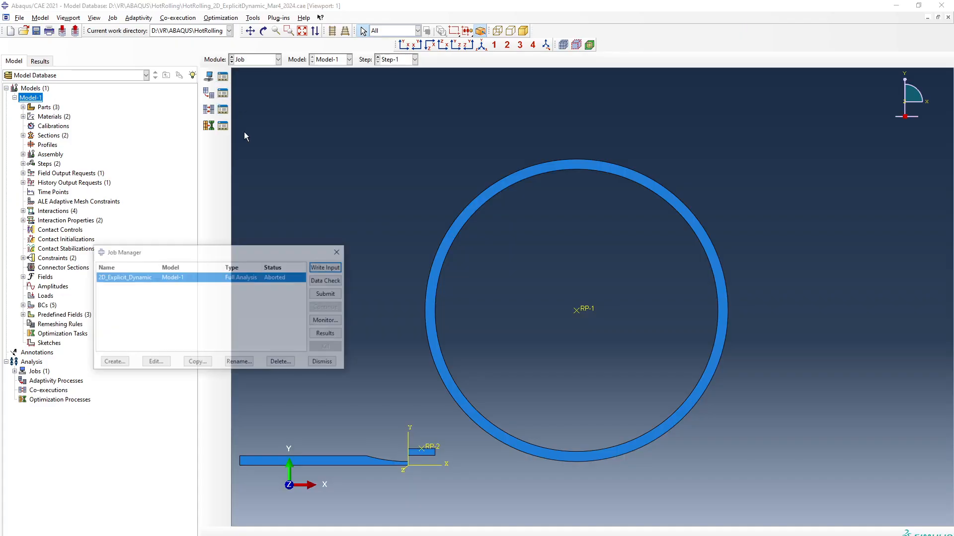
click(320, 296)
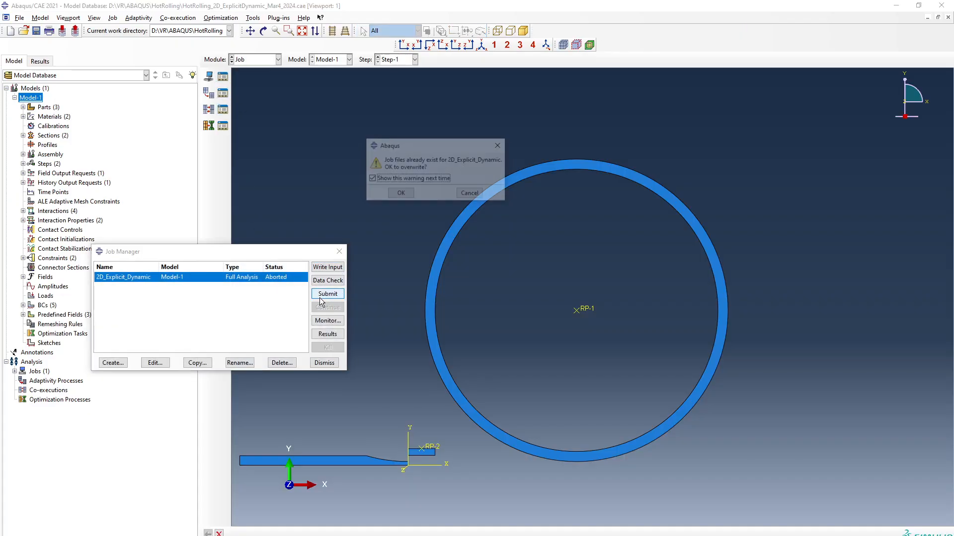
click(401, 195)
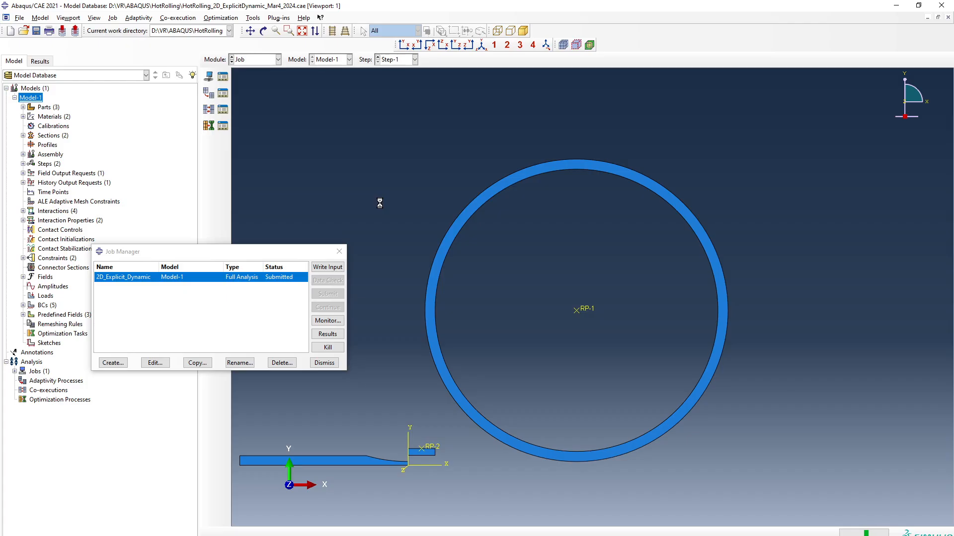
- Monitor the running 2D_Explicit_Dynamic job, enlarging the monitor window and its increment table
click(330, 322)
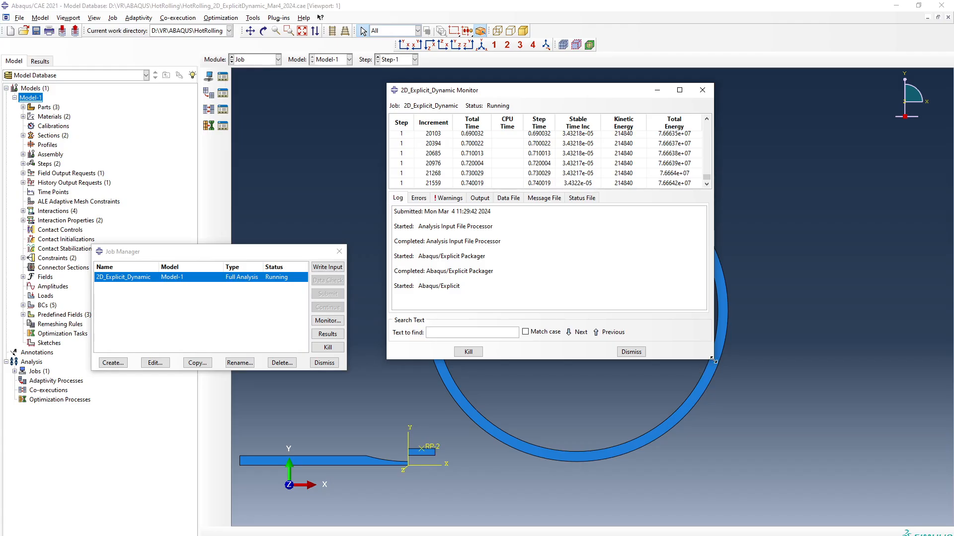
drag(714, 359, 693, 421)
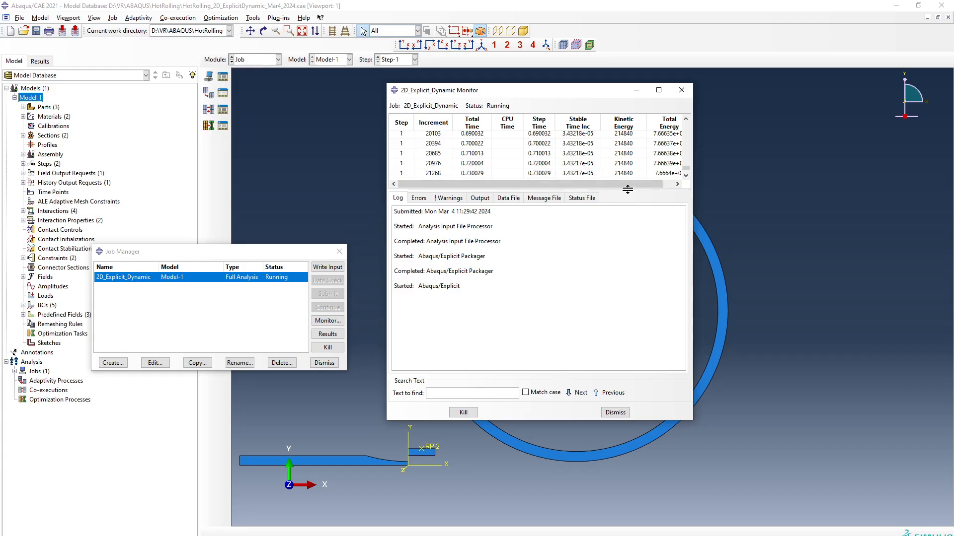
drag(614, 241, 606, 286)
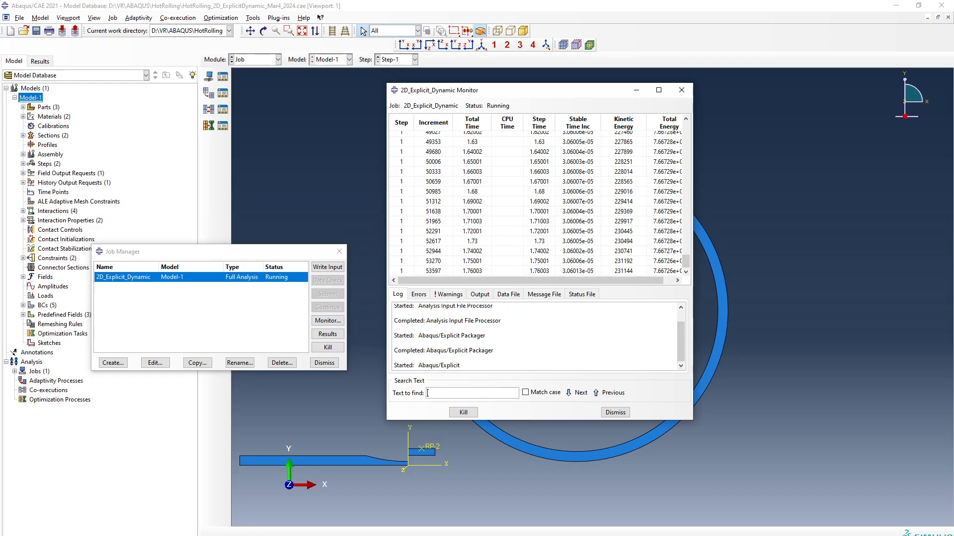
- Open Windows System Information, check the computer's processor and installed physical memory, and return to Abaqus/CAE
key(super)
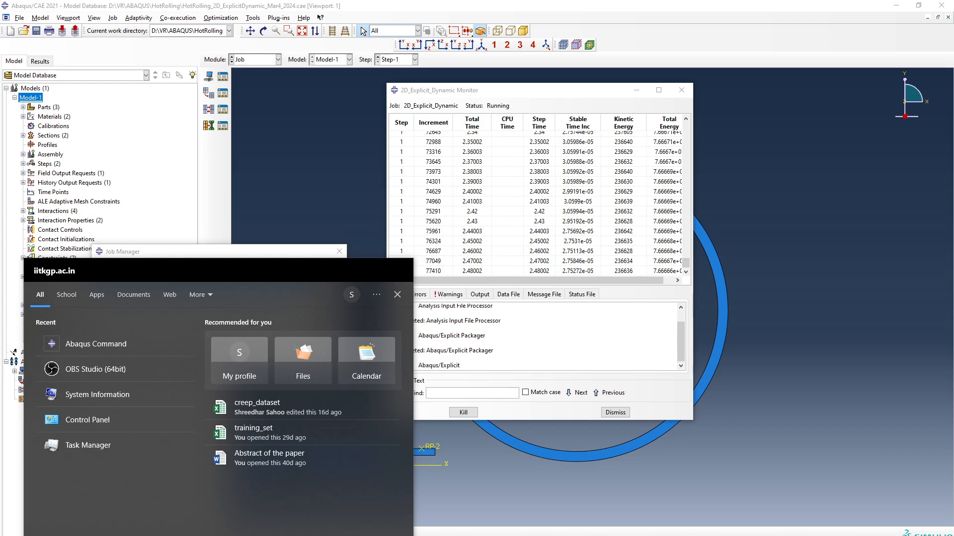
text(speci)
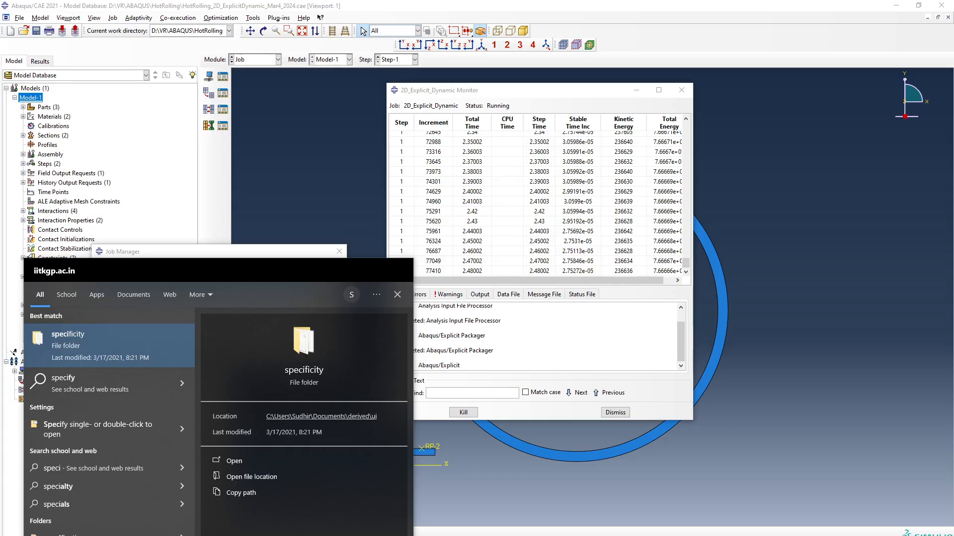
key(BackSpace)
key(BackSpace)
text(ystem)
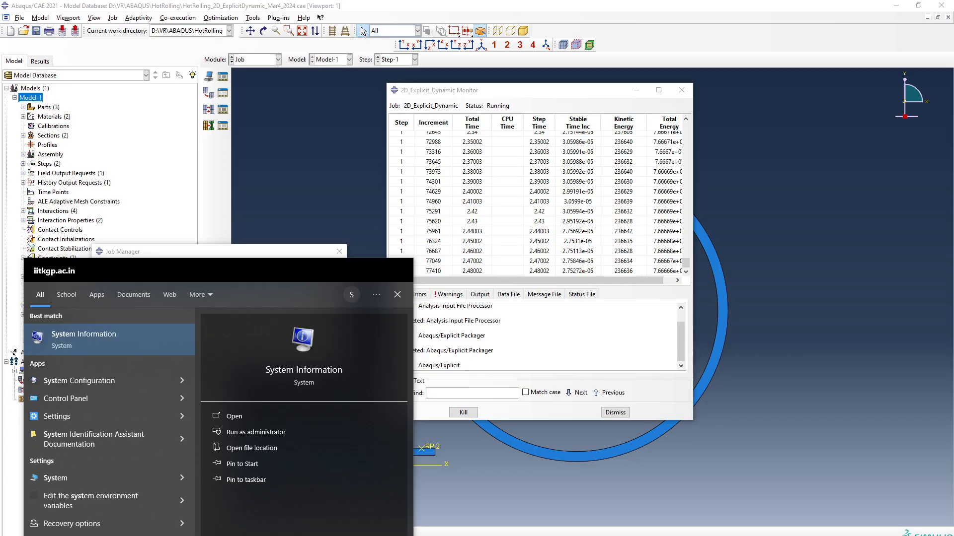
click(135, 333)
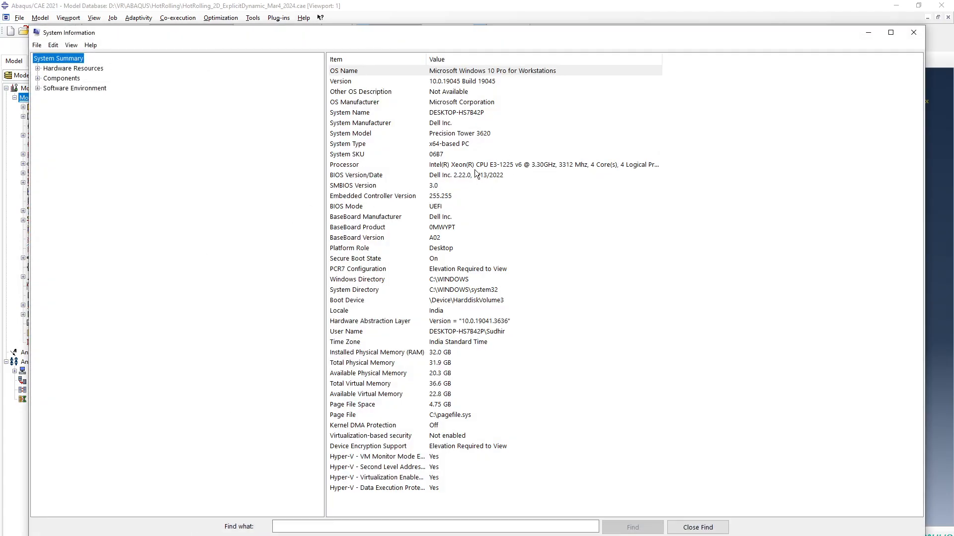
click(476, 175)
click(509, 165)
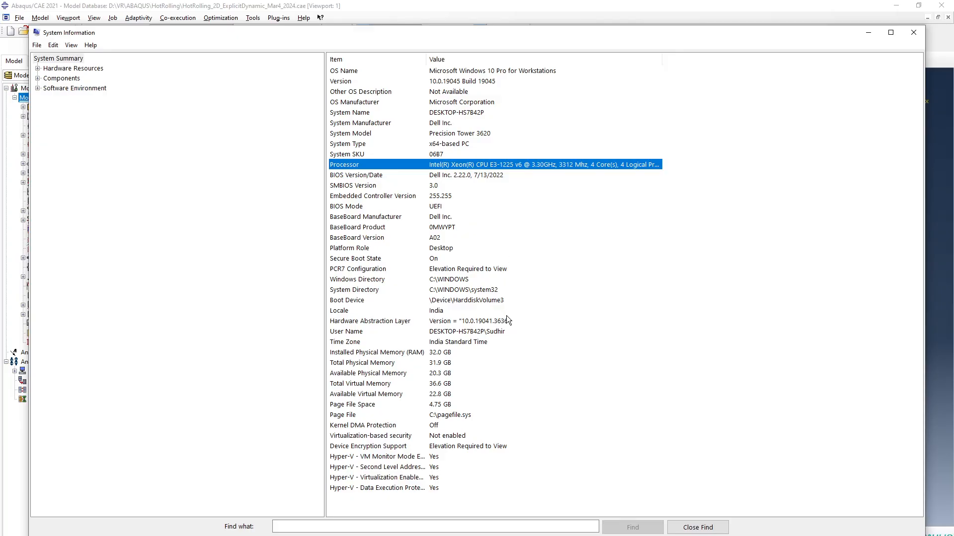
click(454, 355)
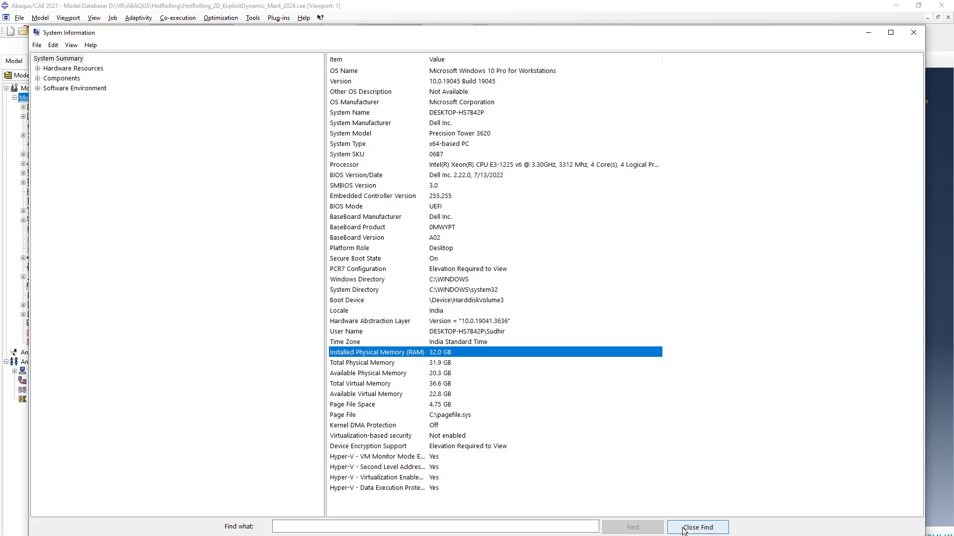
click(920, 30)
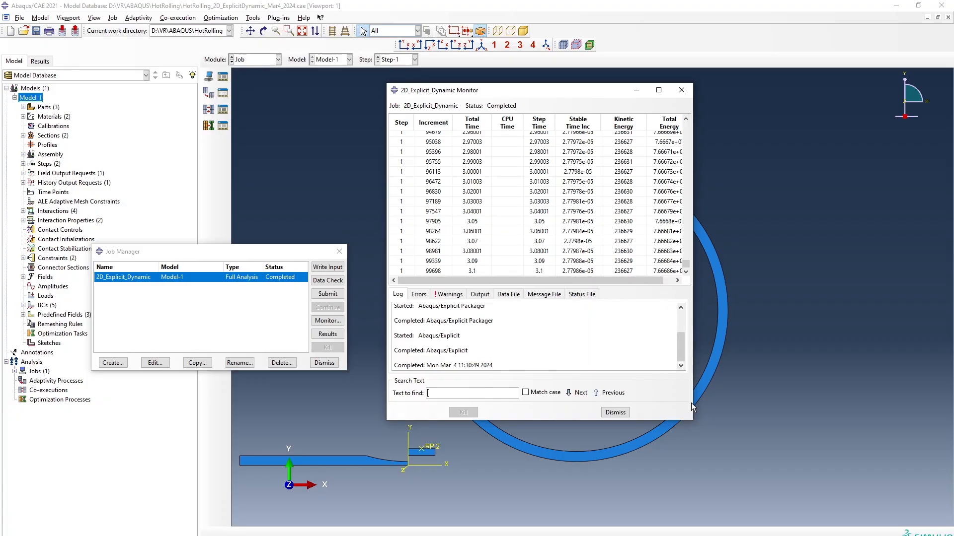
- Review the job log in the enlarged monitor, close the monitor and open the 2D_Explicit_Dynamic results
drag(692, 421, 712, 469)
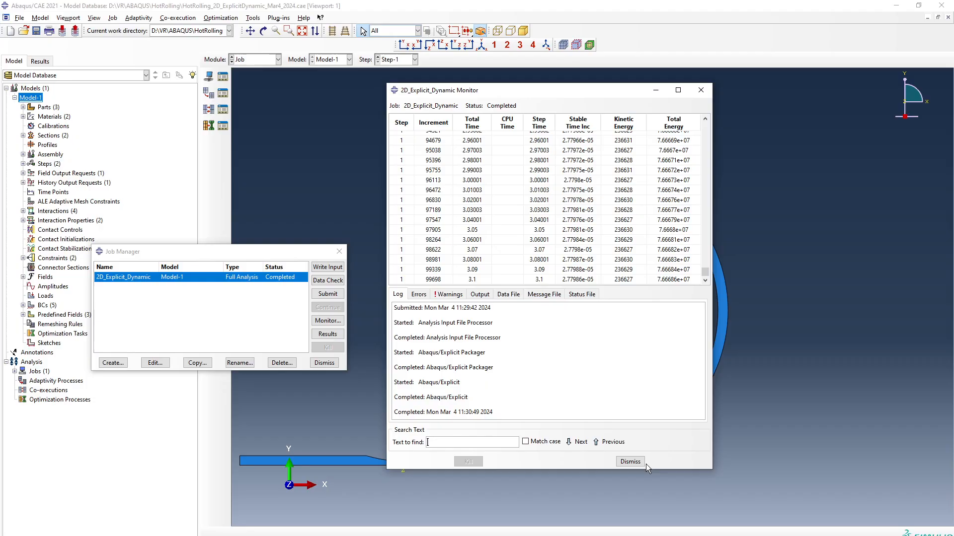
click(630, 462)
click(337, 334)
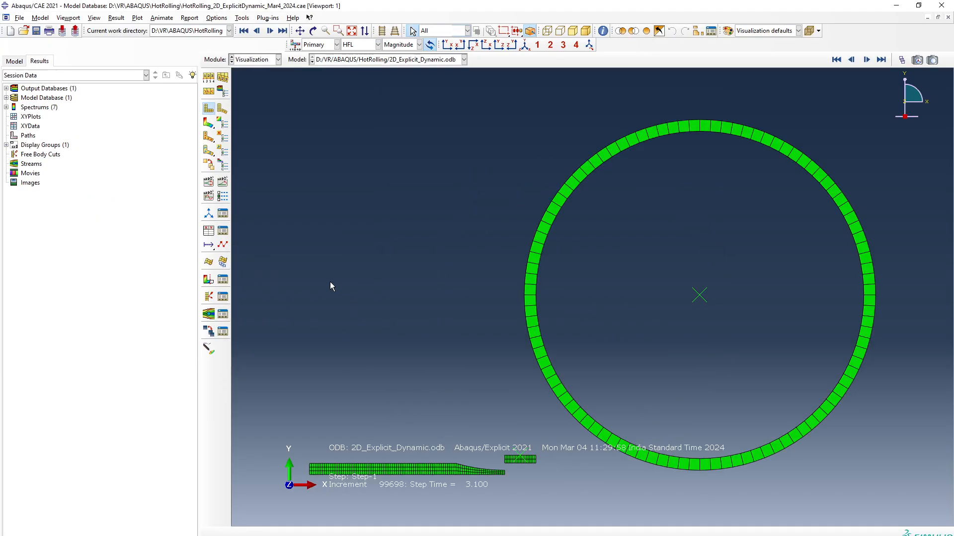
- Plot contours on the deformed shape with the nodal temperature NT11 as the primary variable
click(208, 123)
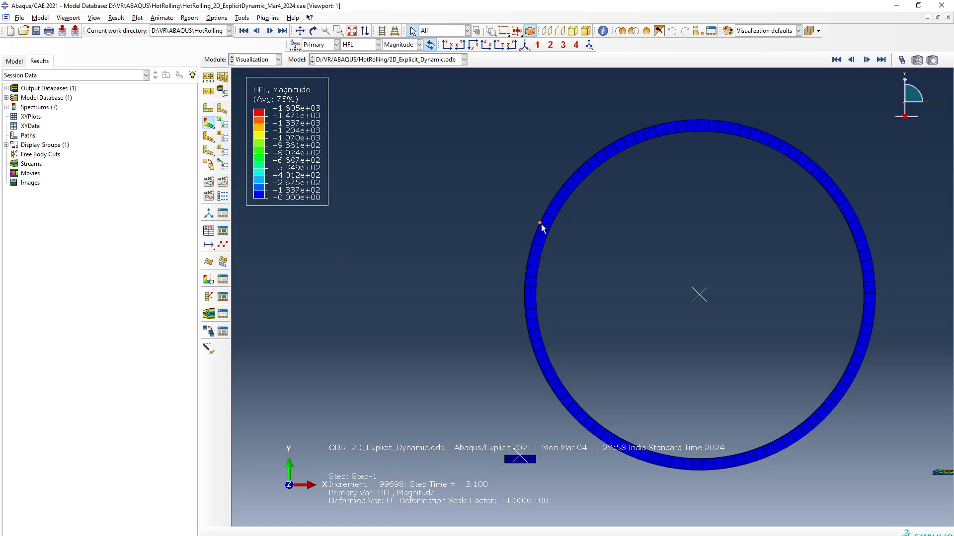
click(367, 46)
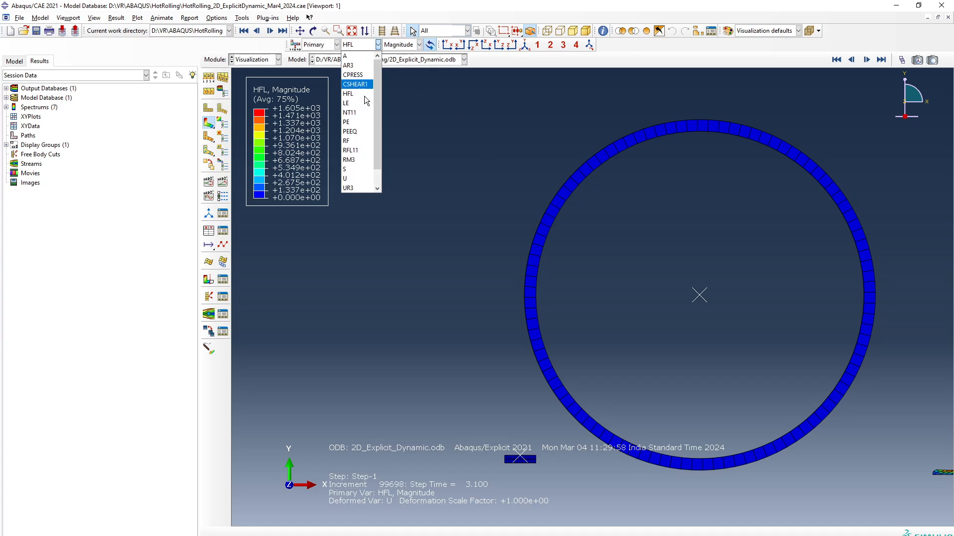
click(368, 116)
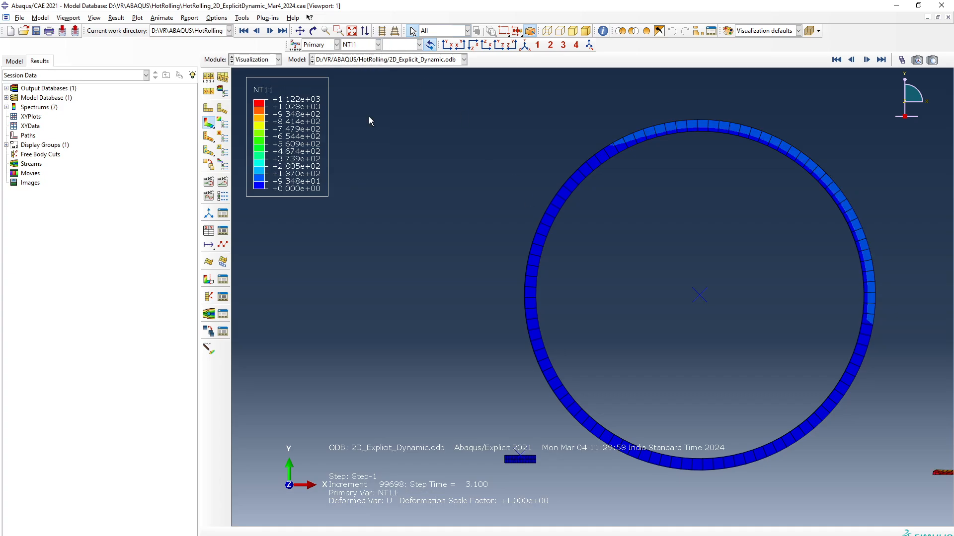
- Show frame 44 of Step-1 with the stock, descalar and lower part of the roll in view
scroll(601, 490, up, 1)
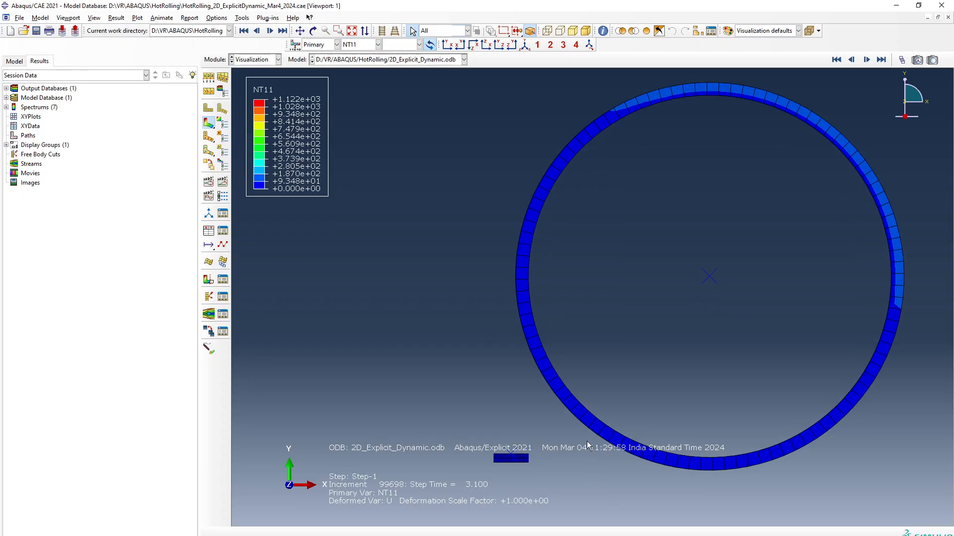
scroll(588, 445, up, 1)
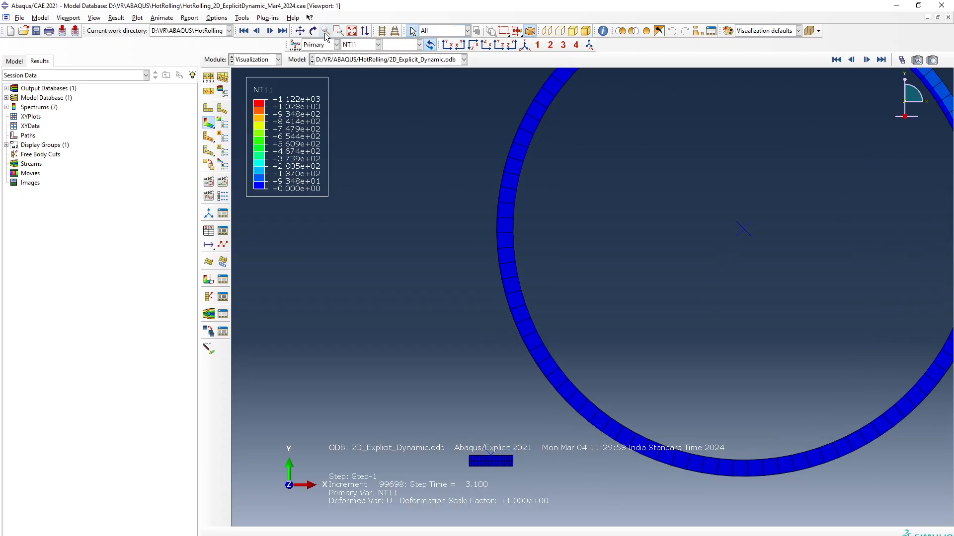
click(300, 31)
drag(777, 314, 755, 149)
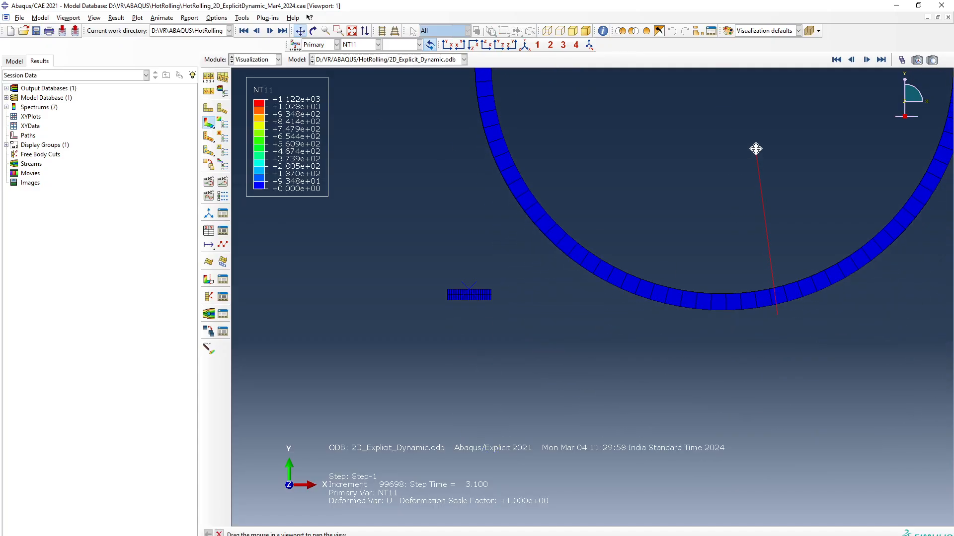
click(902, 61)
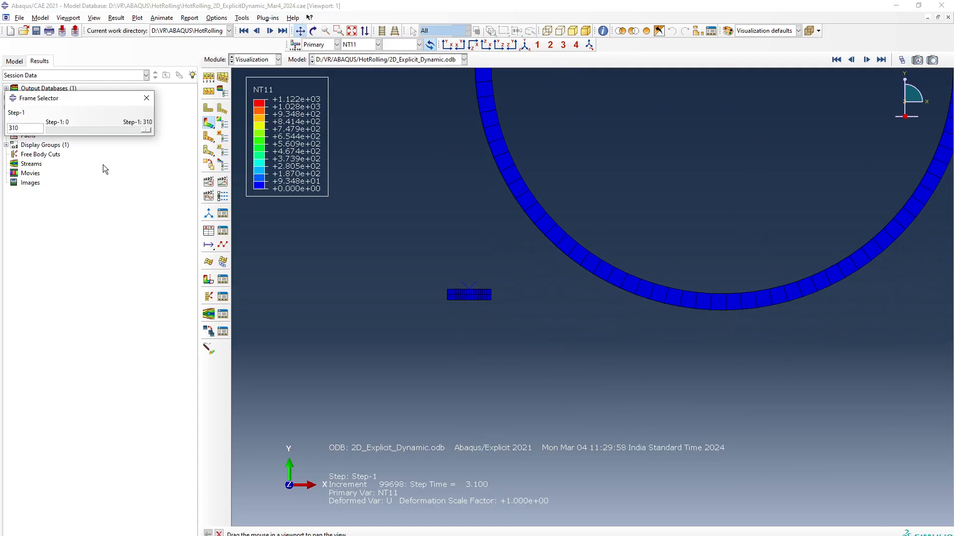
drag(145, 130, 65, 130)
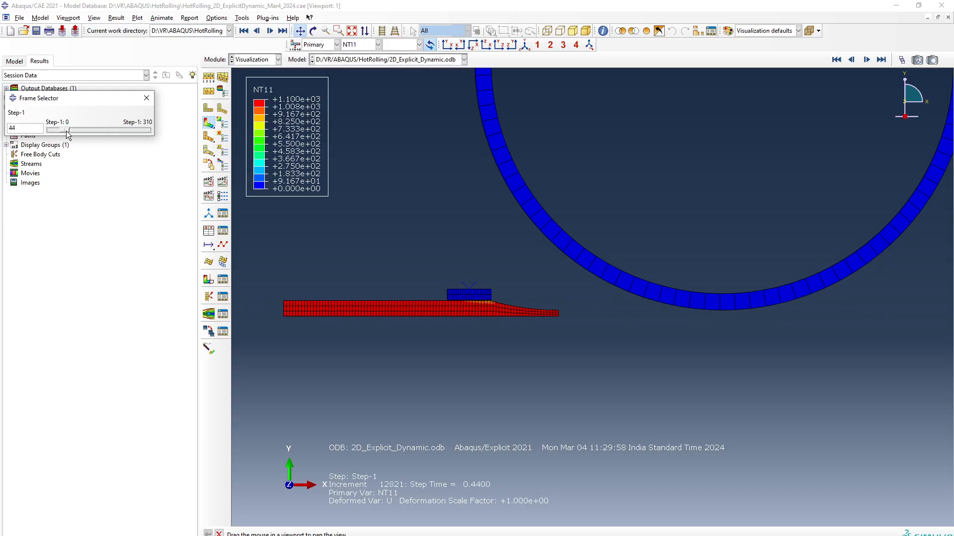
scroll(497, 281, down, 3)
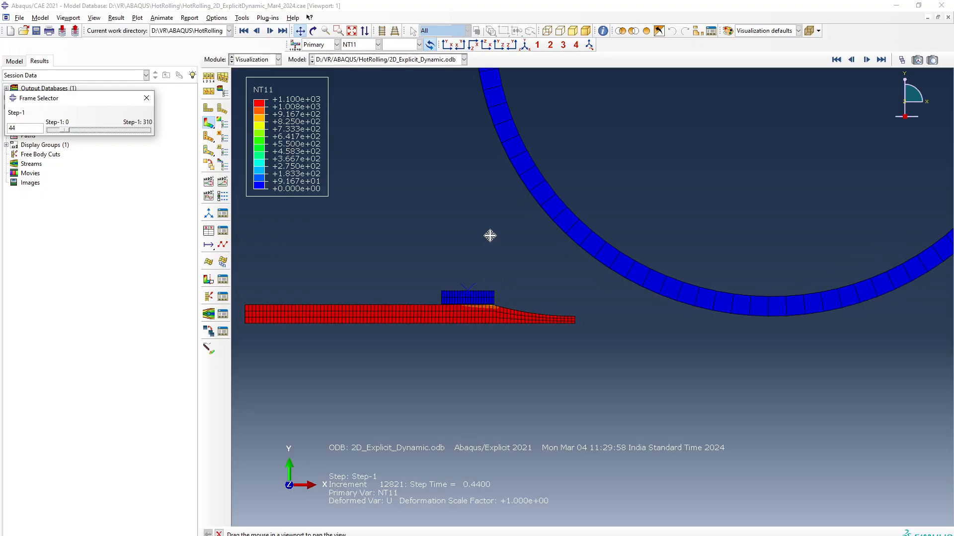
- Set the contour plot's minimum limit to a specified value of 700
click(216, 17)
click(223, 49)
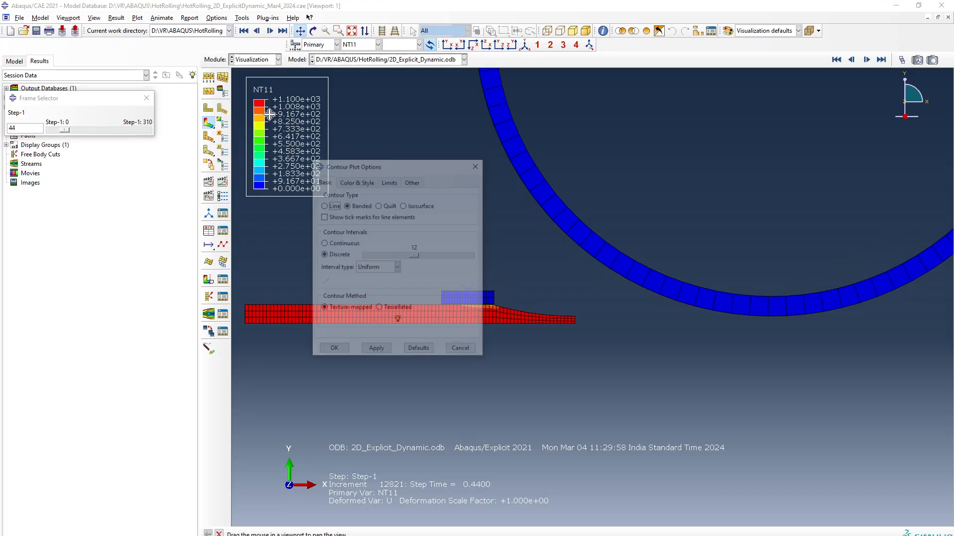
click(389, 180)
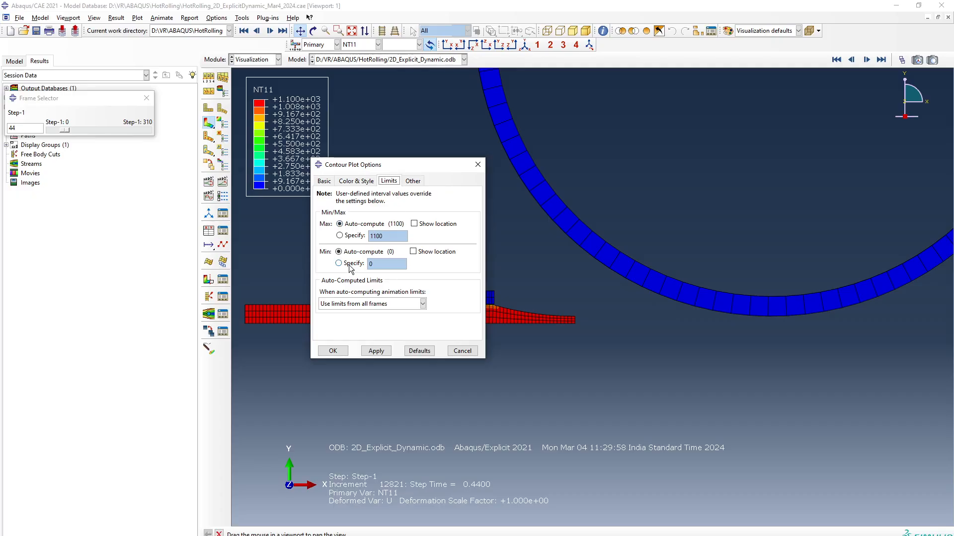
click(351, 263)
double_click(379, 265)
text(700)
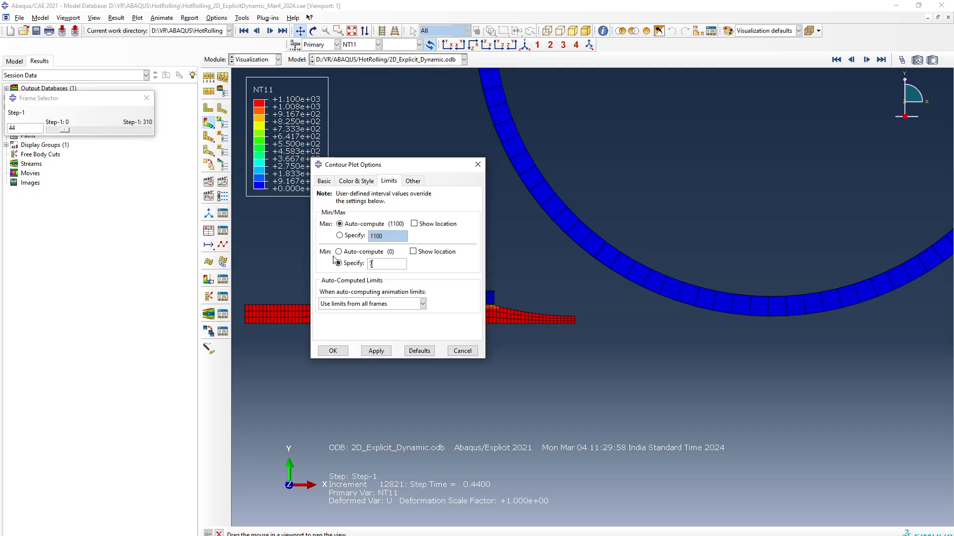
click(333, 351)
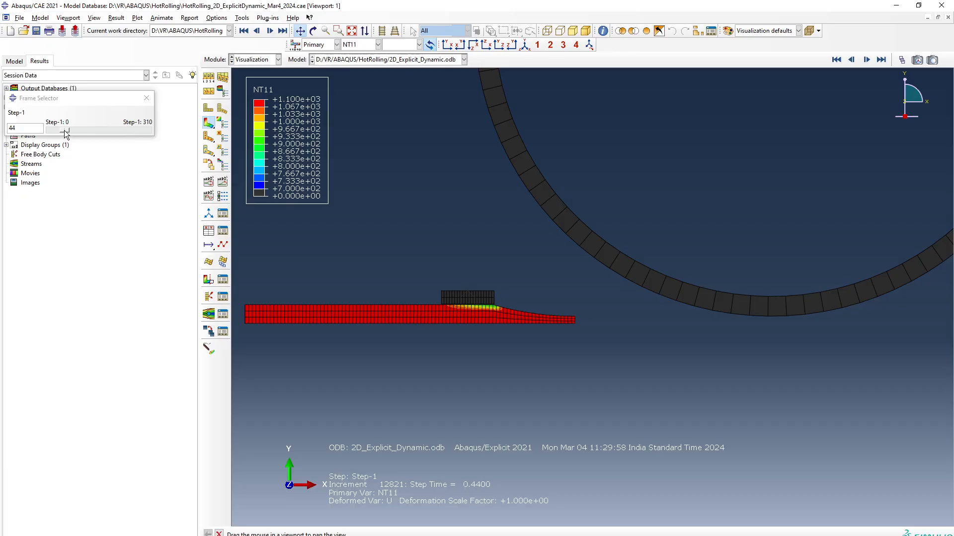
- Show frame 121 of Step-1 with the stock under the roll, and advance to frame 241 with the whole roll width in view
drag(66, 132, 90, 128)
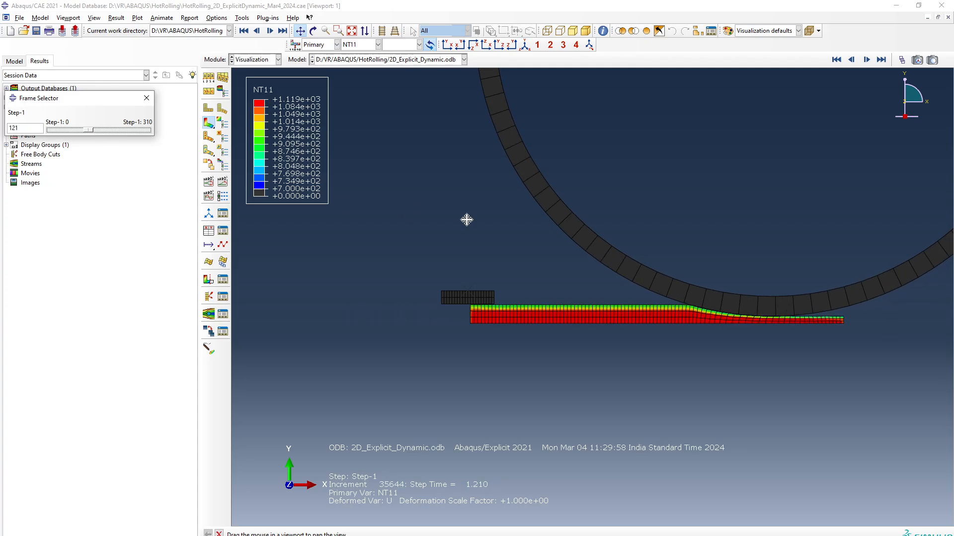
scroll(727, 281, up, 2)
scroll(797, 293, up, 2)
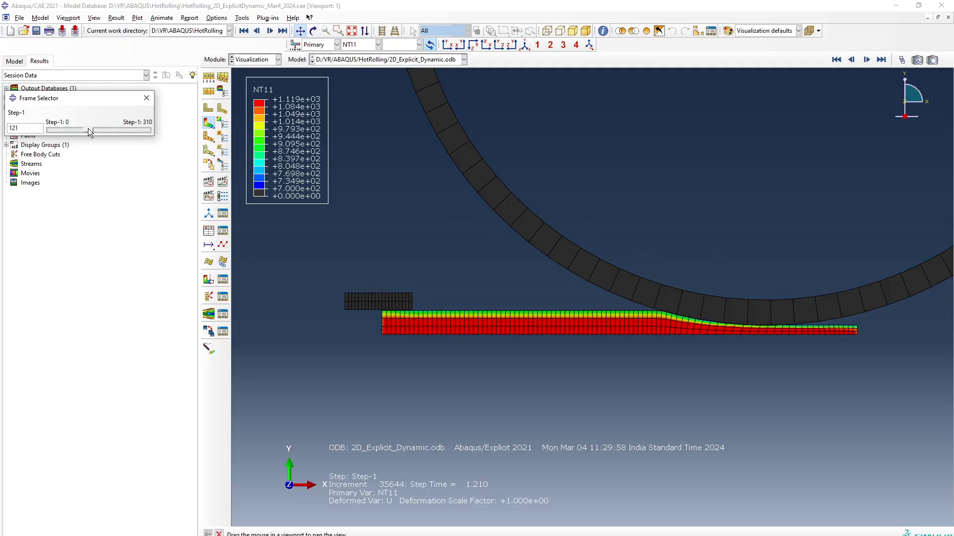
drag(88, 128, 127, 138)
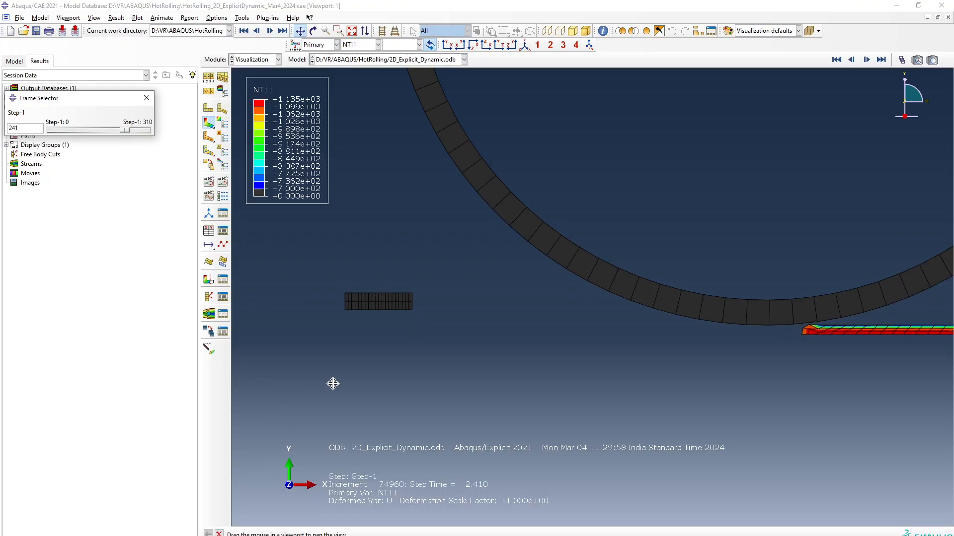
drag(332, 385, 303, 389)
scroll(279, 388, down, 3)
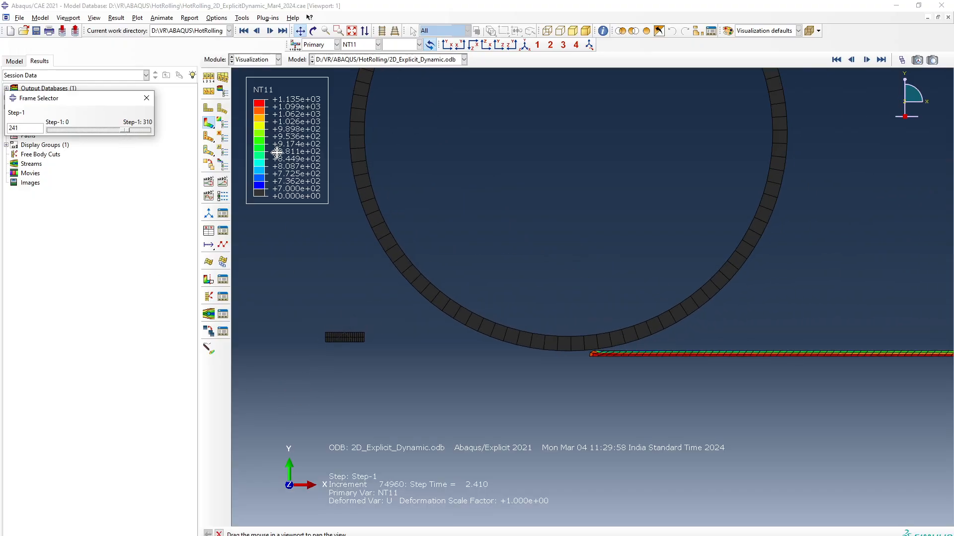
- Return the contour plot's minimum limit to auto-compute and close the frame selector
click(217, 17)
click(228, 48)
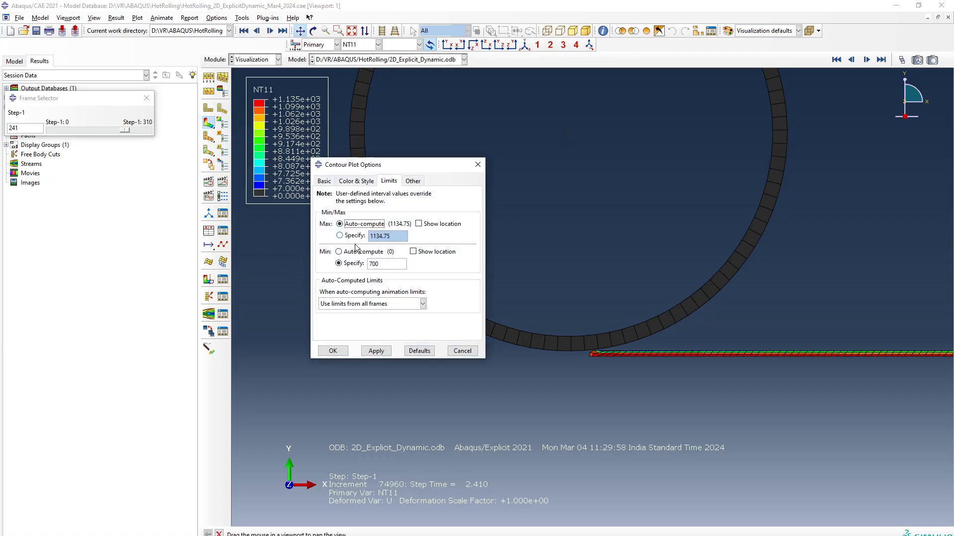
click(339, 252)
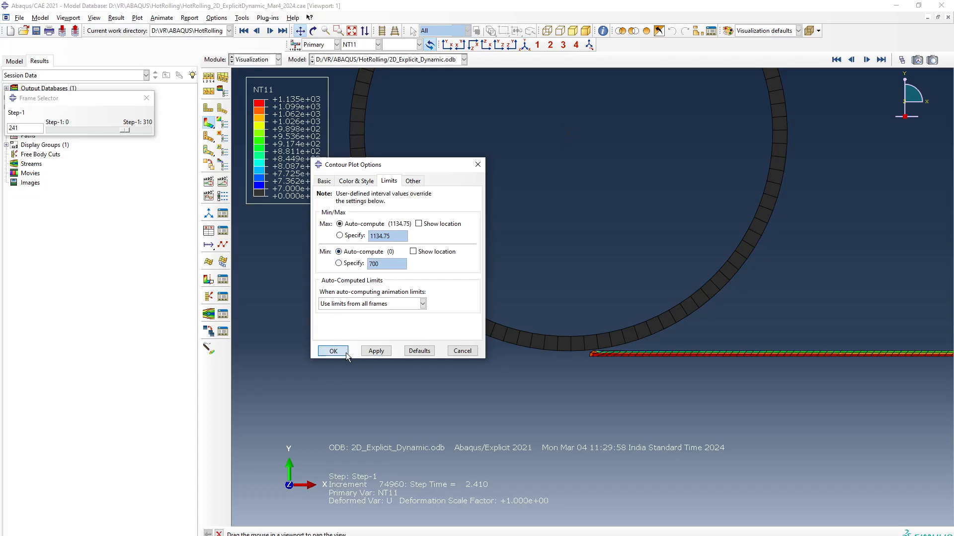
click(333, 351)
scroll(500, 427, up, 3)
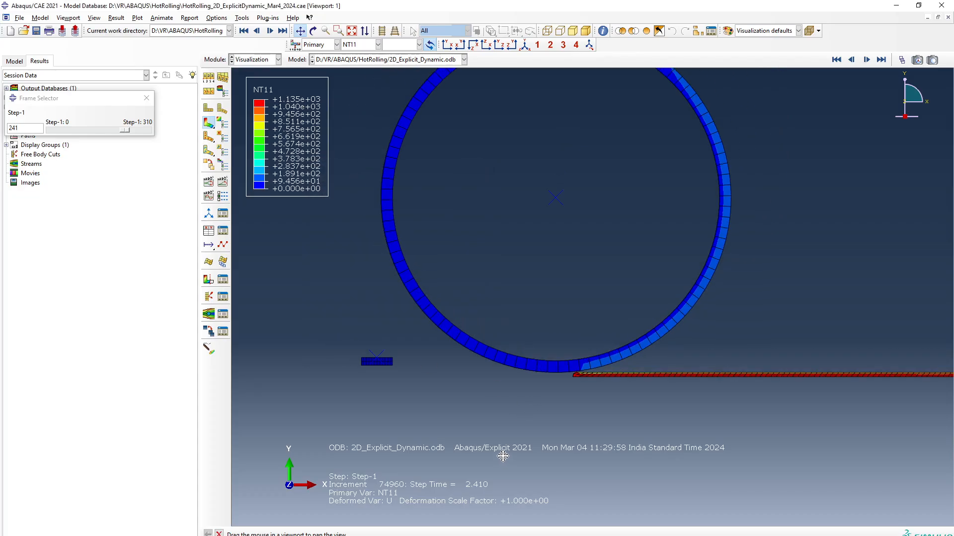
click(147, 98)
- Start XY data from ODB field output and choose the reaction force component RF2 at the Unique Nodal position
click(241, 18)
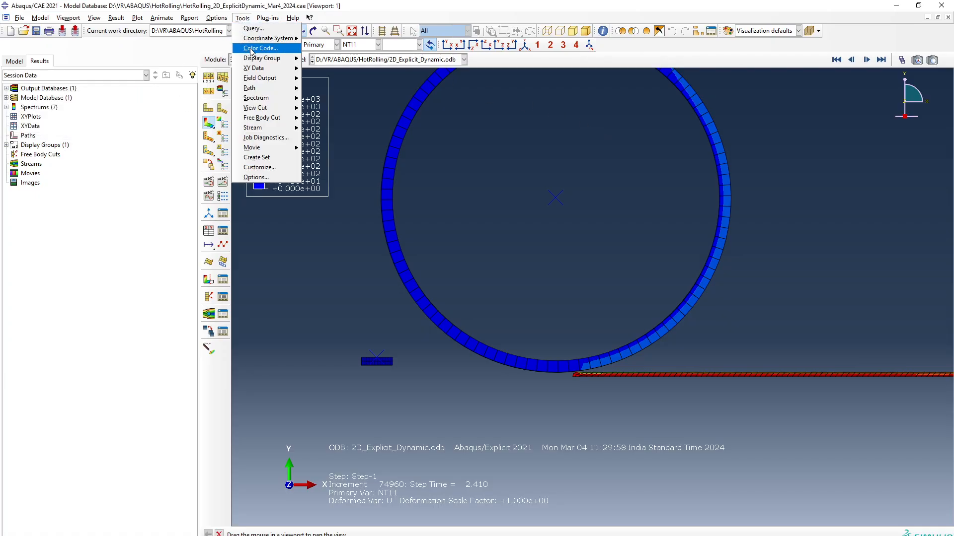
mouse_move(271, 72)
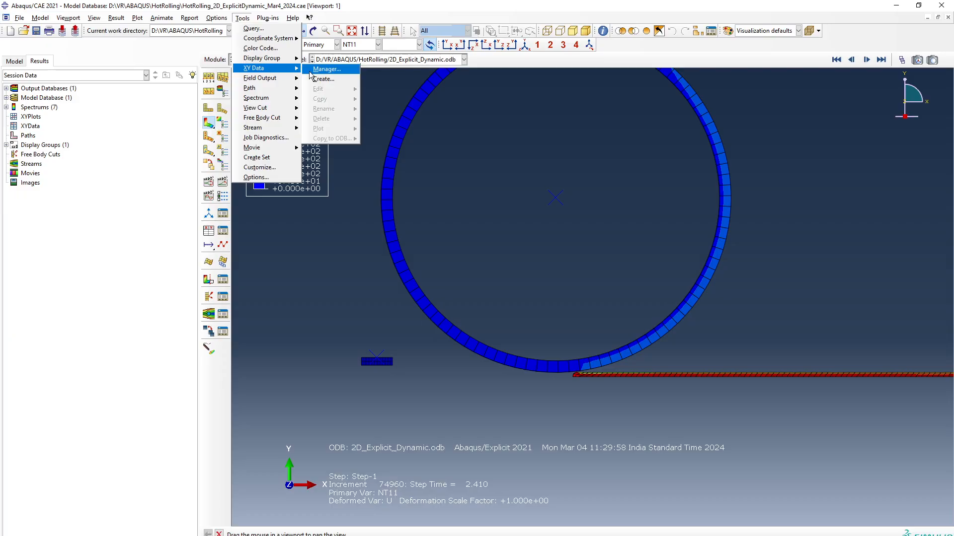
click(316, 80)
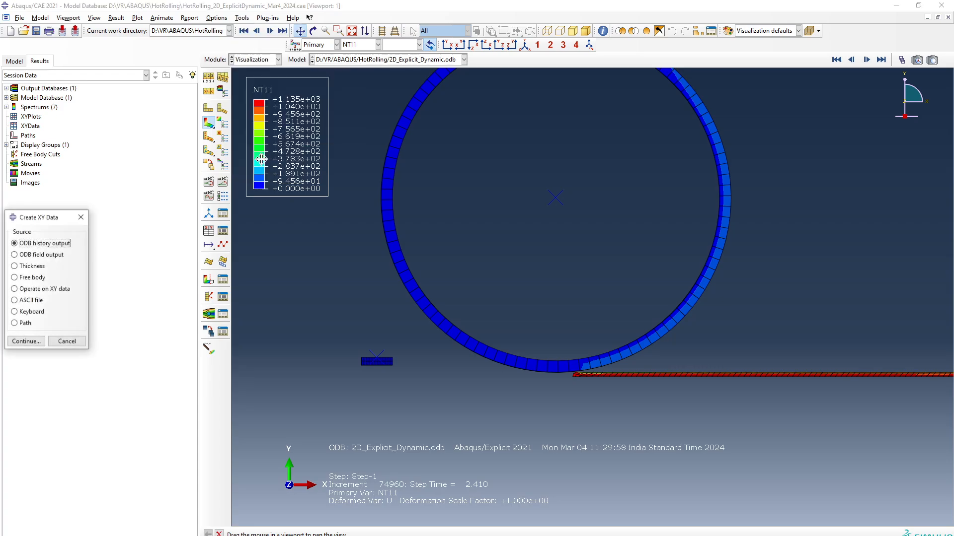
click(33, 255)
click(25, 342)
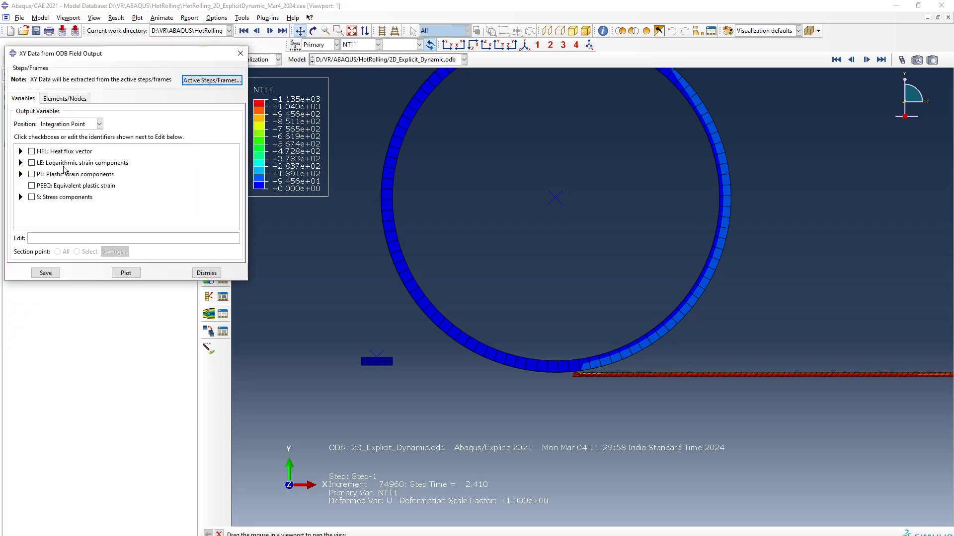
click(77, 124)
click(73, 164)
scroll(45, 214, down, 2)
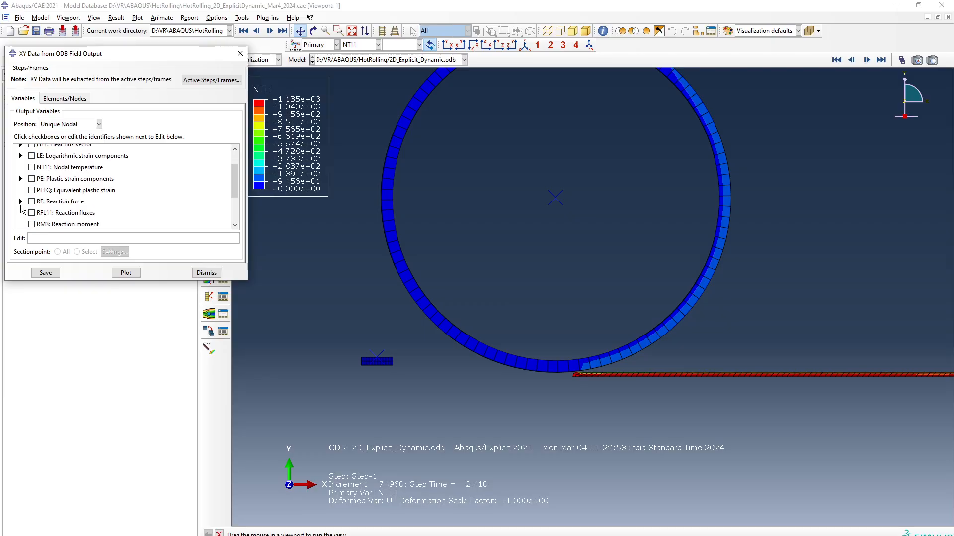
click(20, 204)
scroll(81, 217, down, 1)
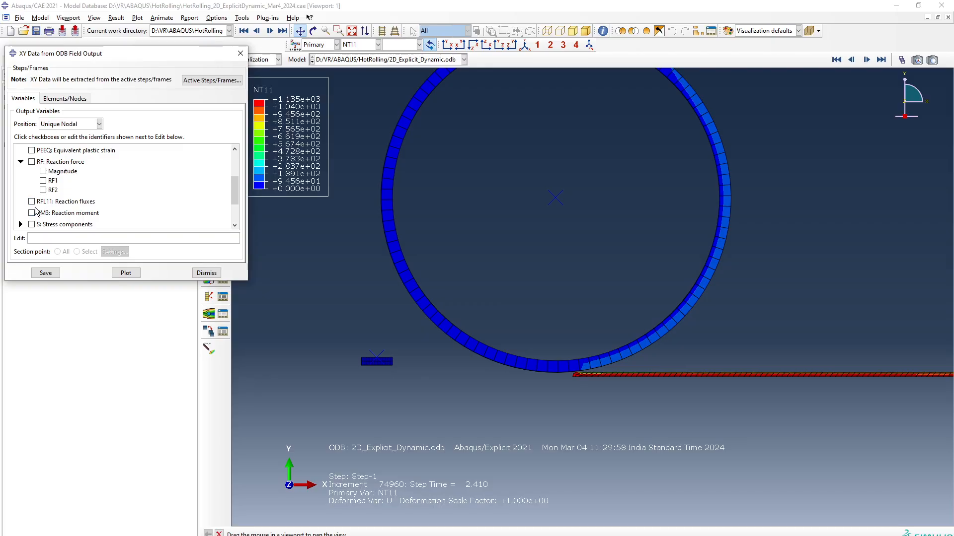
click(44, 190)
- Pick the reference node at the roll's centre, plot its reaction force over time and dismiss the XY data dialog
click(80, 100)
click(88, 125)
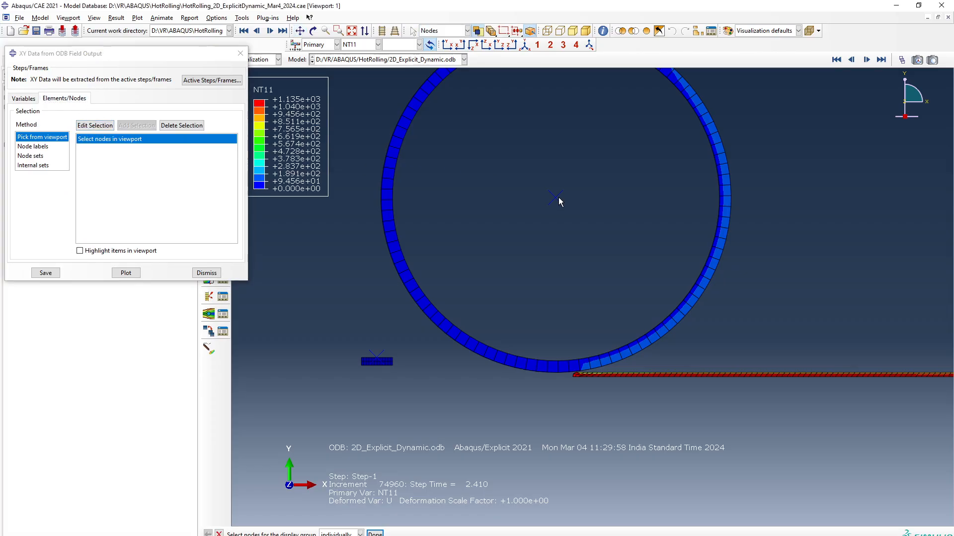
click(556, 200)
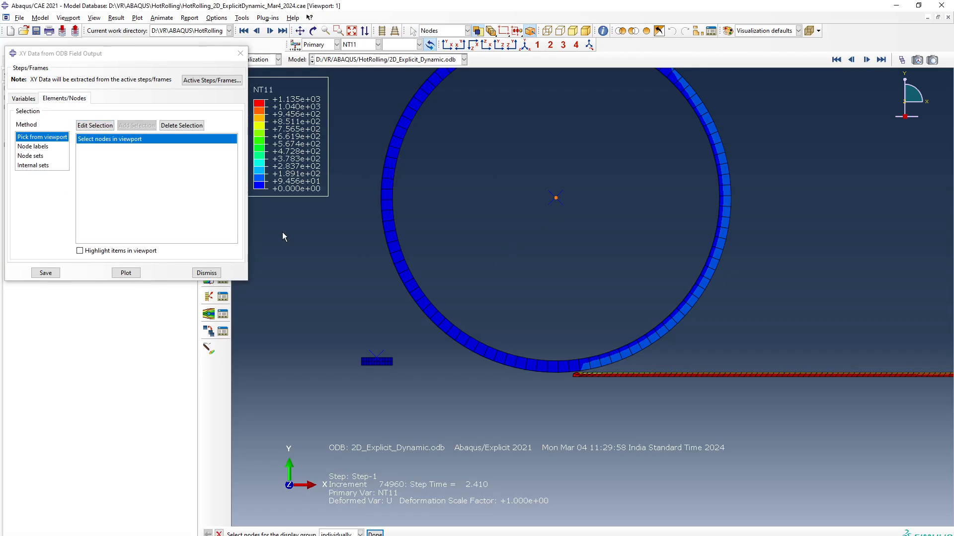
click(125, 274)
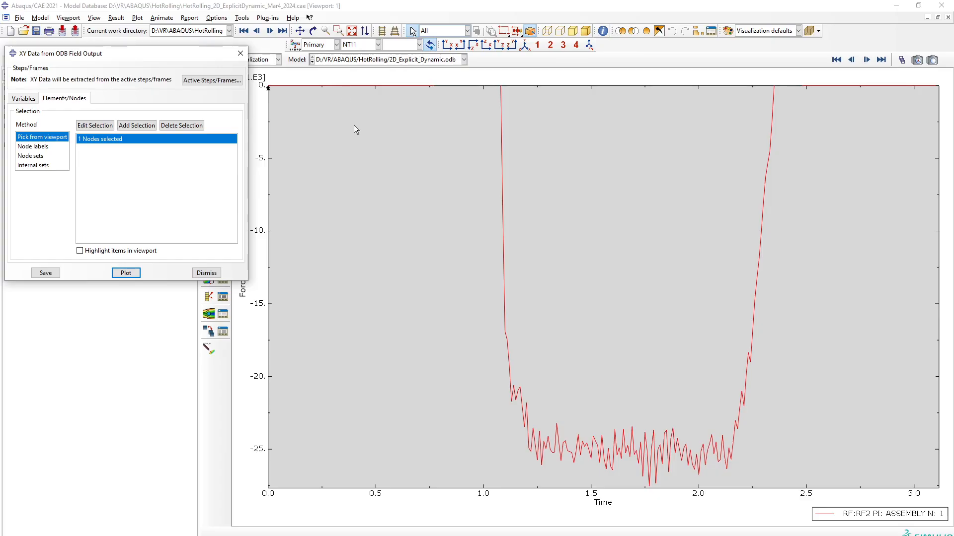
drag(178, 56, 39, 79)
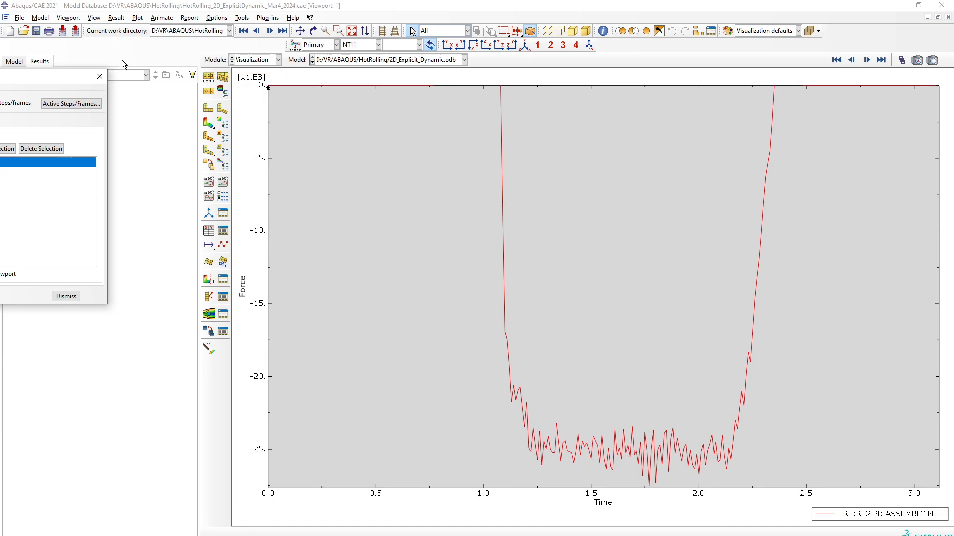
drag(12, 80, 216, 74)
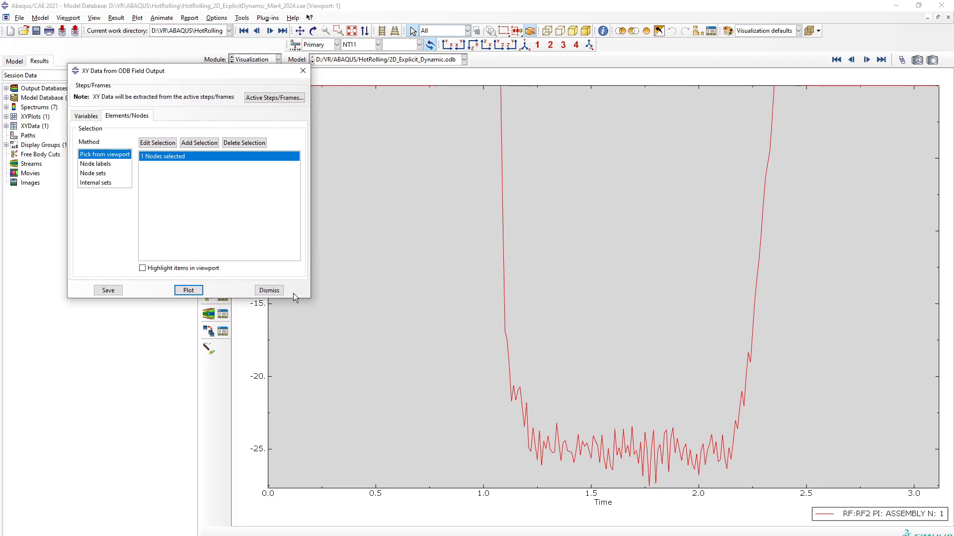
click(270, 290)
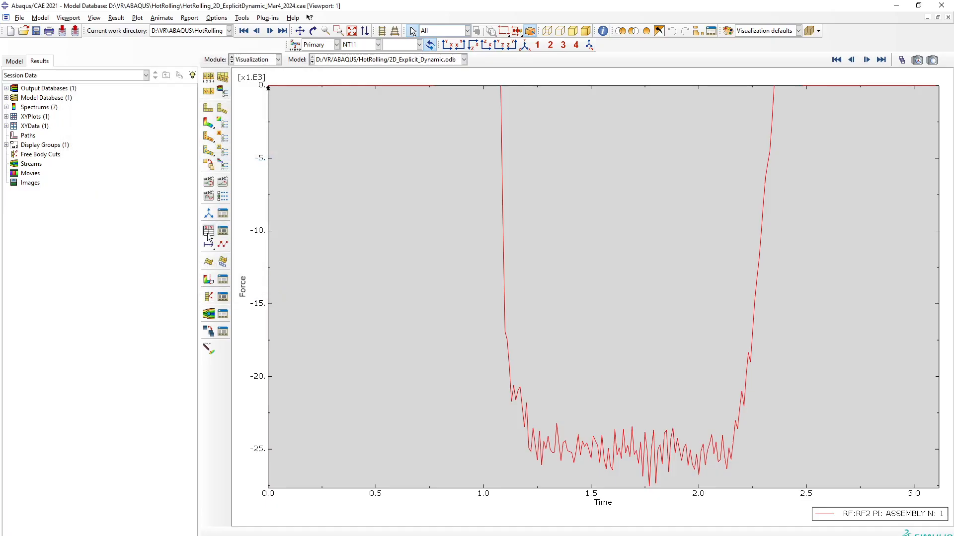
- Rename the plotted RF2 data set as Roll_Seperating_Force and close the XY data manager
click(224, 232)
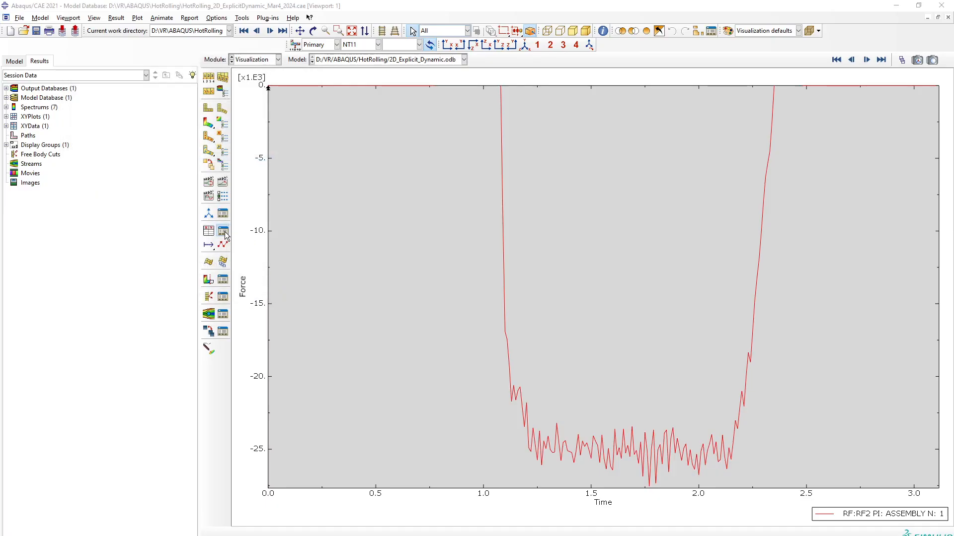
click(259, 126)
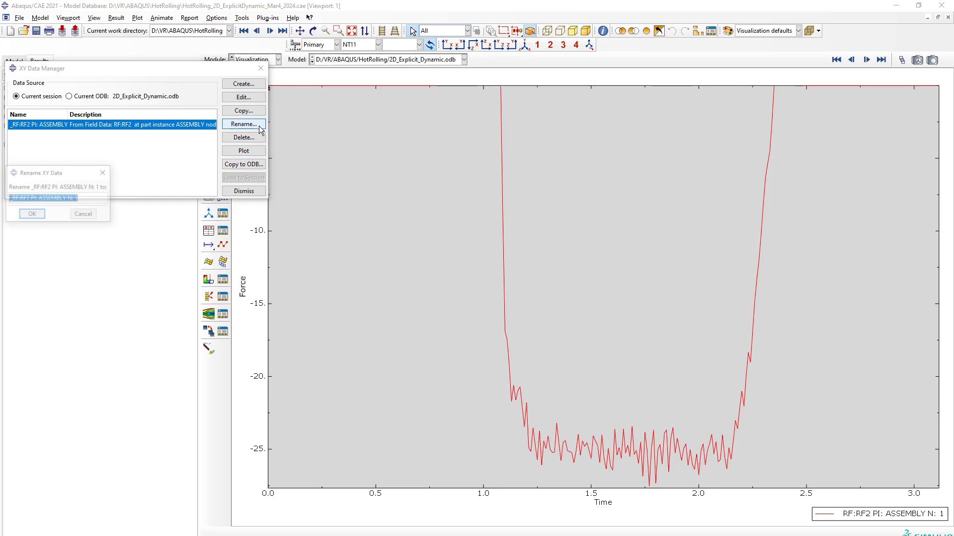
text(R)
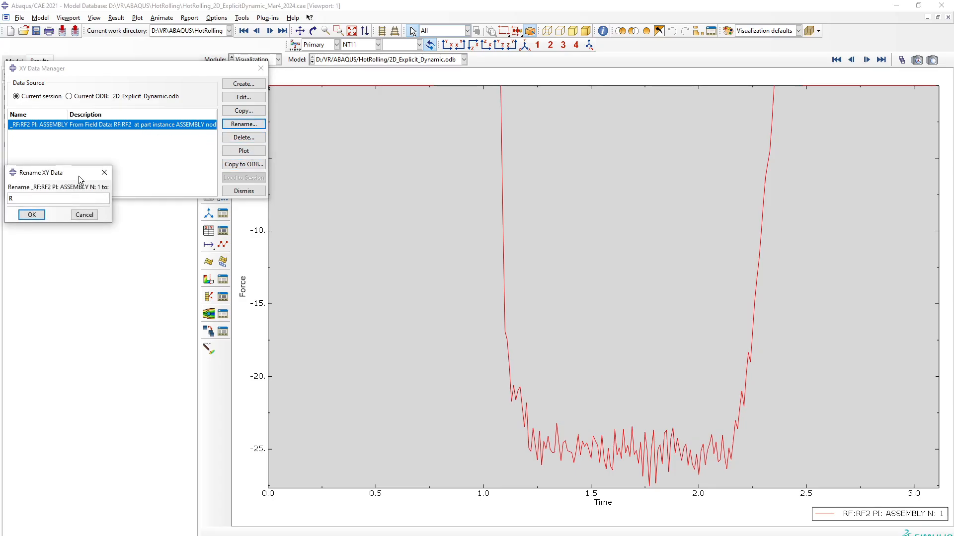
text(oll_Seperatn)
text(ng_Force)
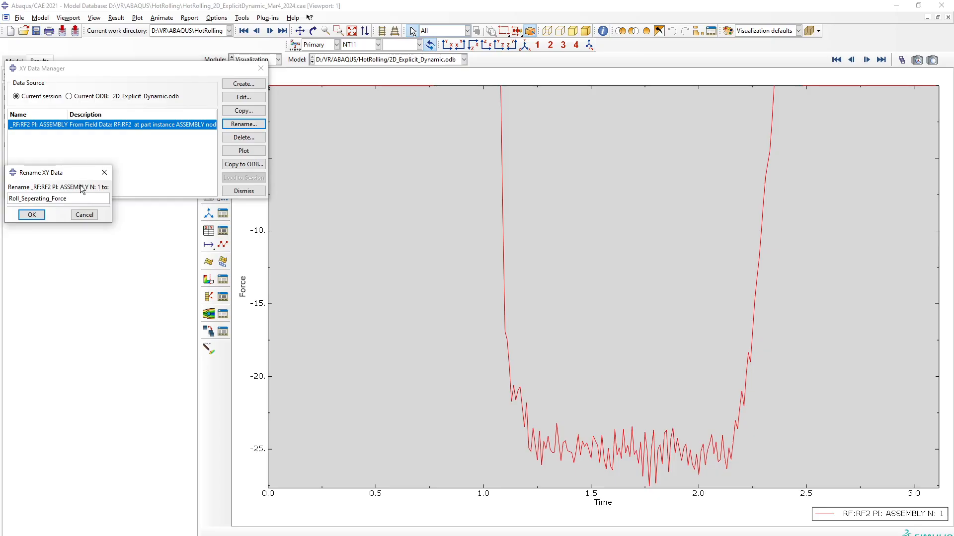
click(29, 214)
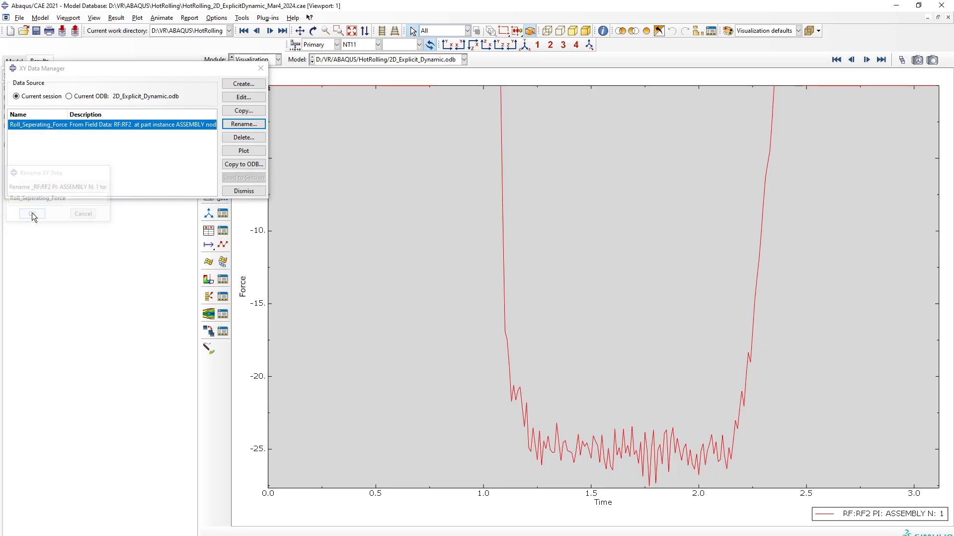
click(259, 190)
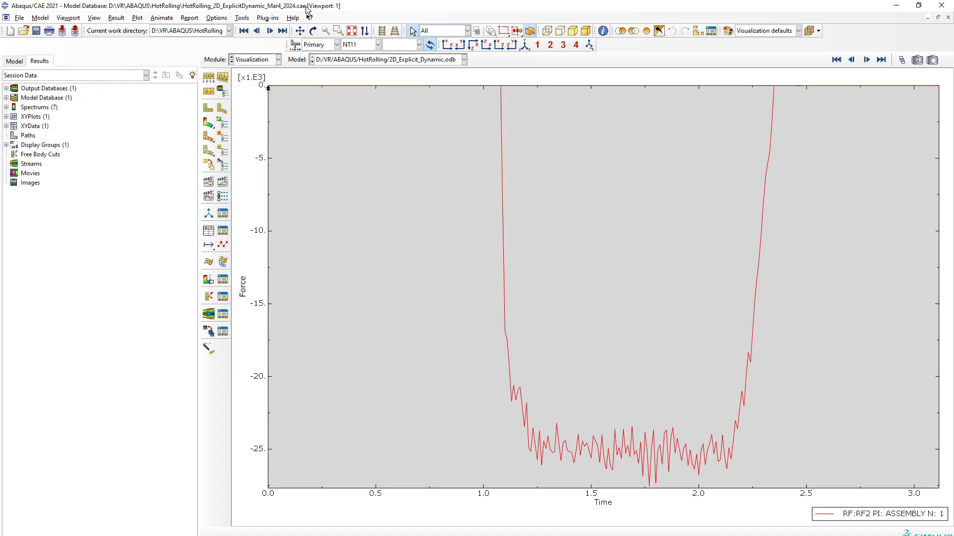
- Show the temperature contour, start XY data from ODB field output and replace RF2 with the reaction moment RM3
click(209, 128)
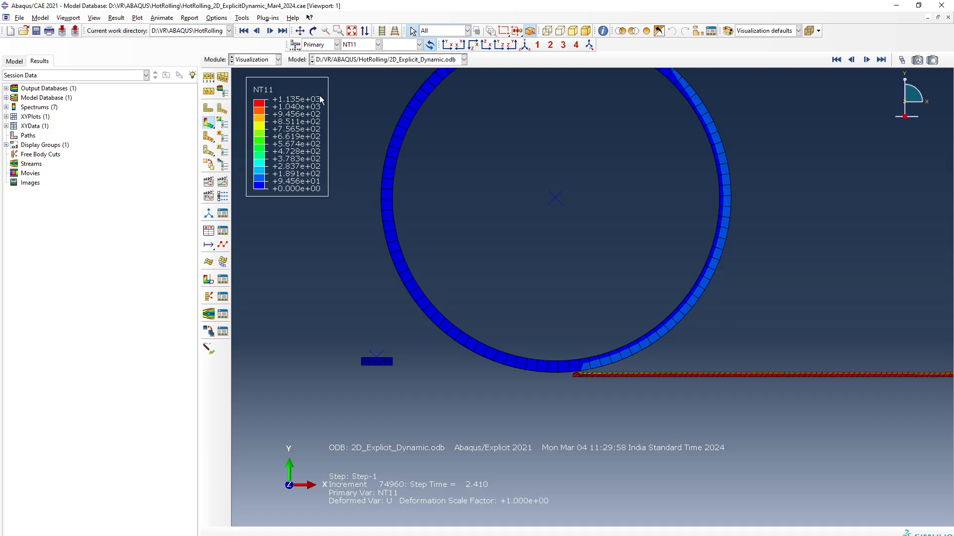
click(242, 18)
mouse_move(263, 68)
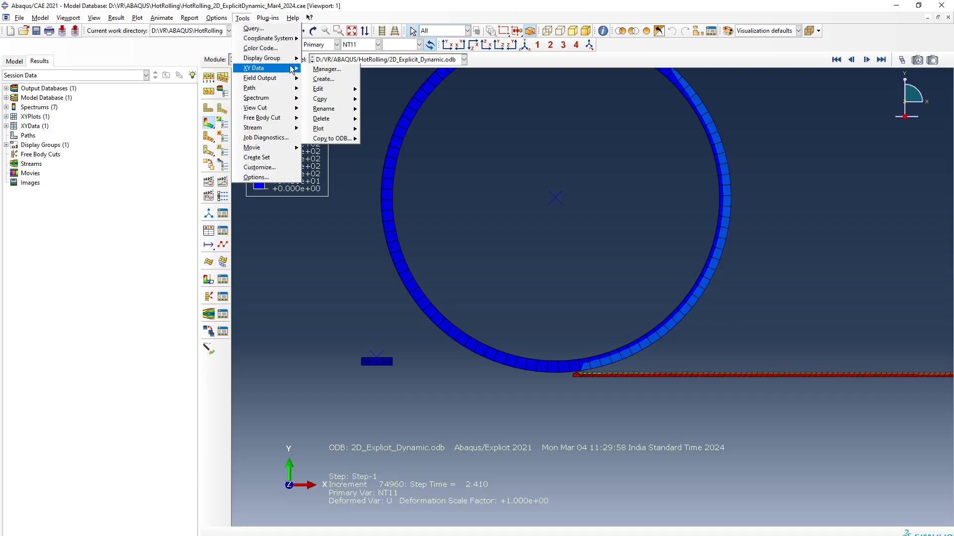
click(320, 68)
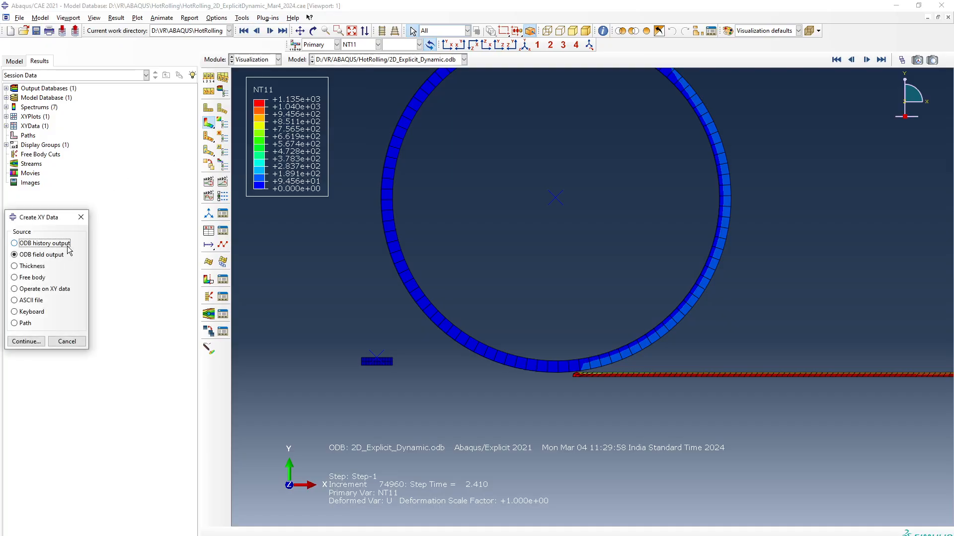
click(30, 342)
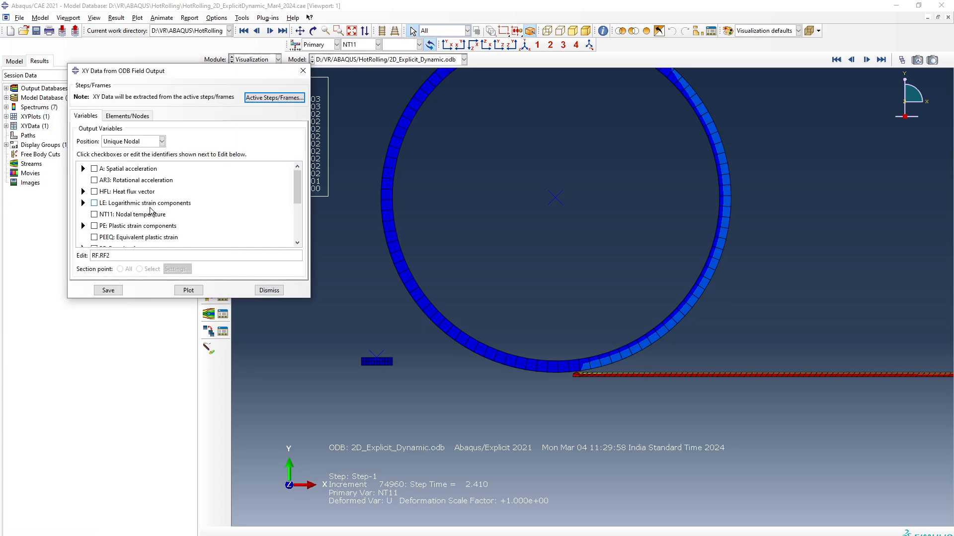
scroll(149, 214, down, 2)
click(94, 219)
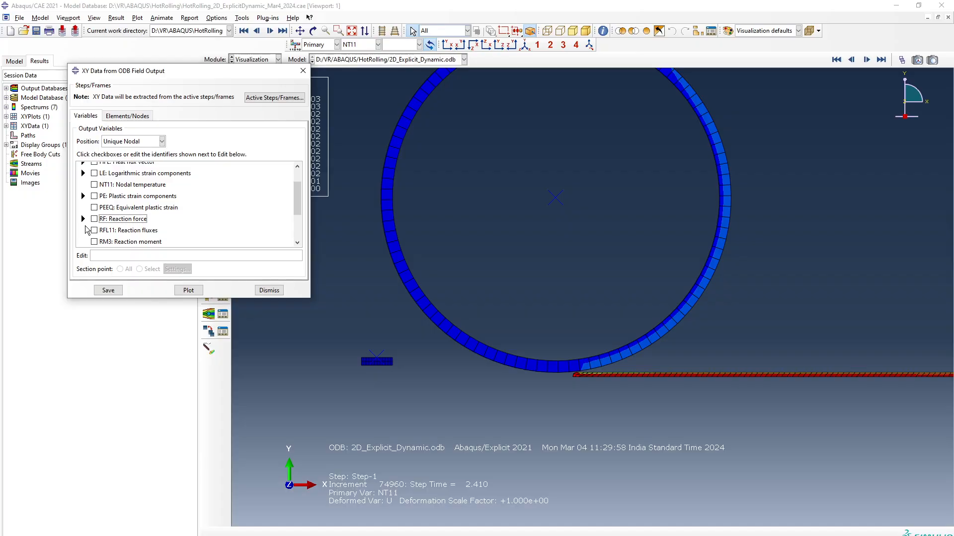
click(93, 242)
- Pick the reference node at the roll's centre, plot its reaction moment over time and dismiss the XY data dialog
click(128, 115)
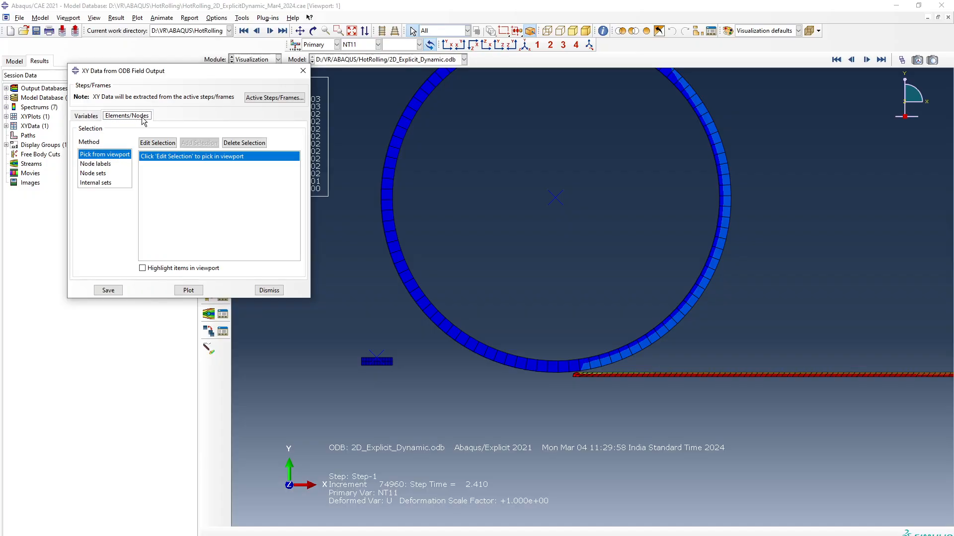
click(164, 144)
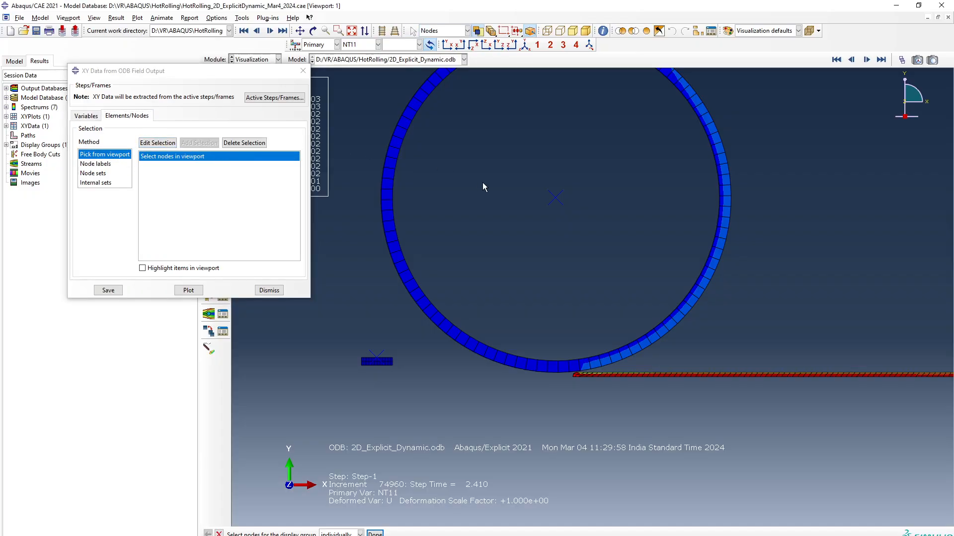
click(556, 198)
click(193, 292)
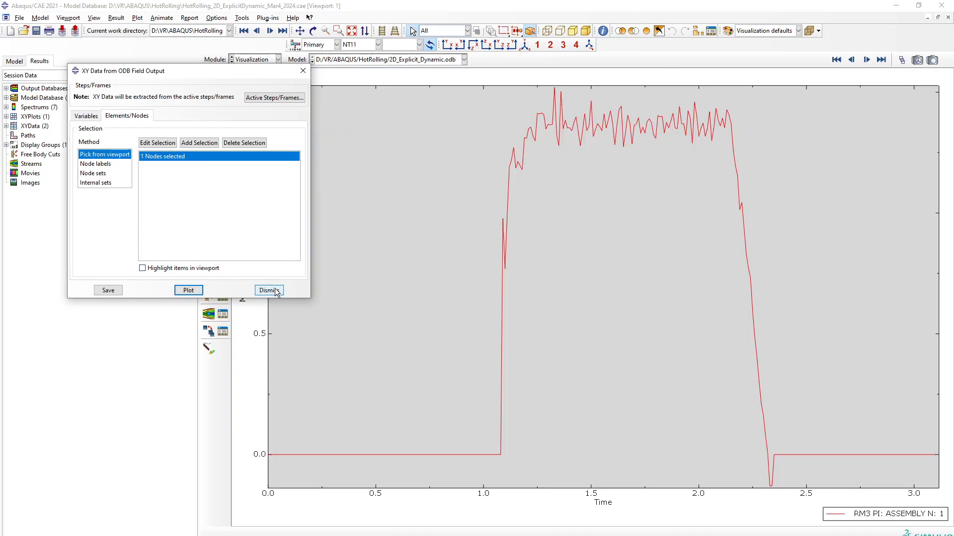
click(268, 291)
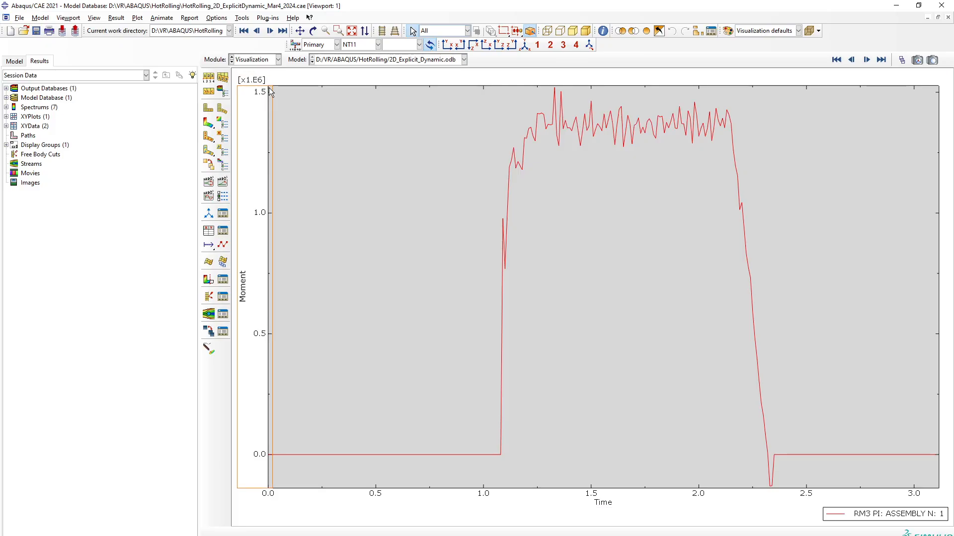
- Rename the plotted RM3 data set as Roll_Torque and close the XY data manager
click(223, 233)
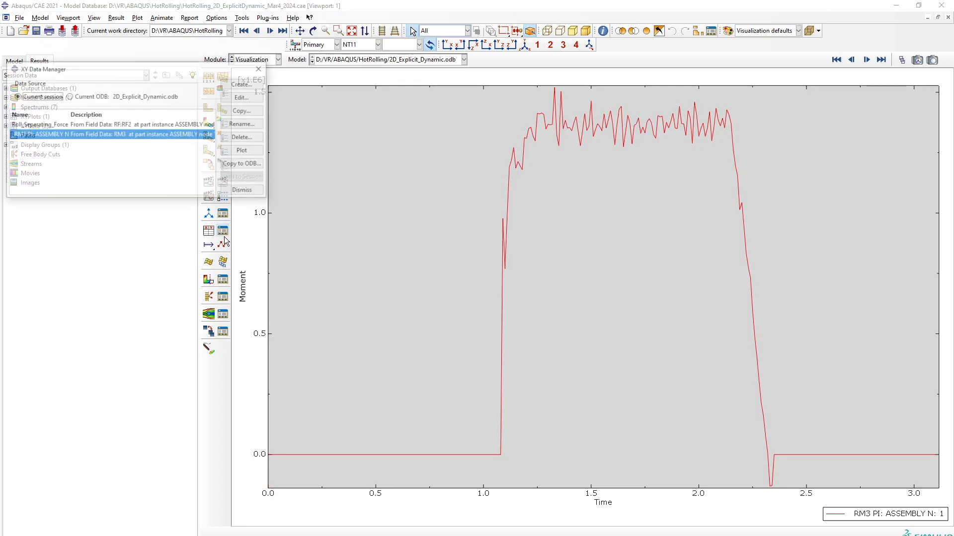
click(257, 129)
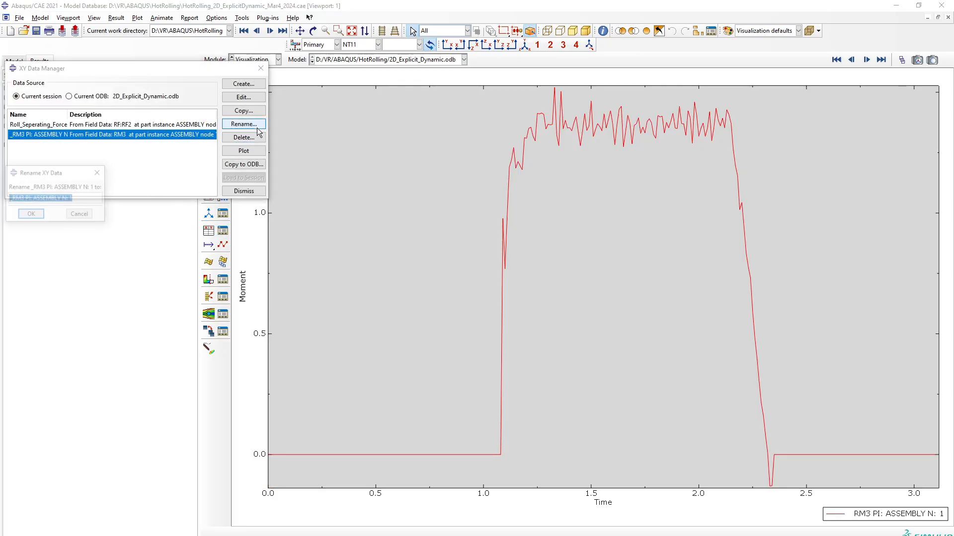
text(Roll_Torque)
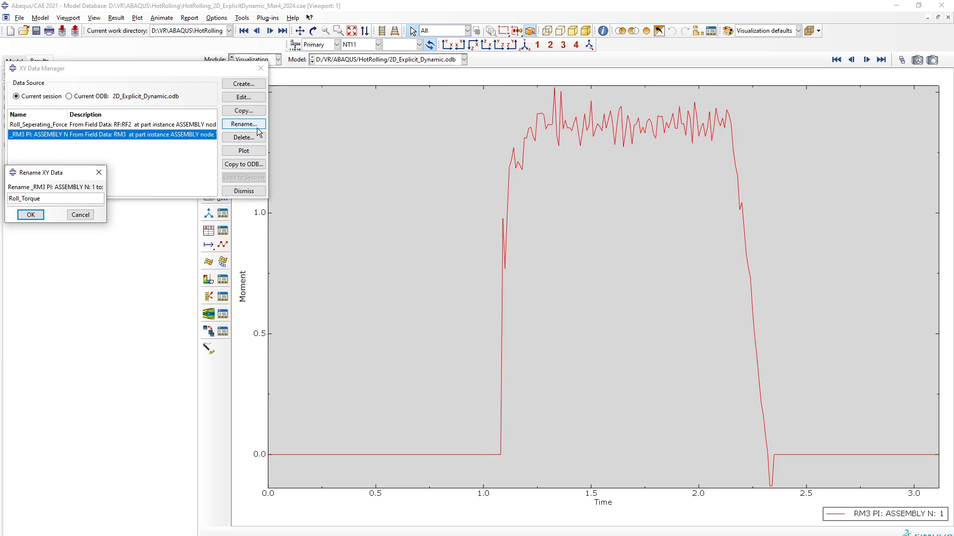
click(35, 215)
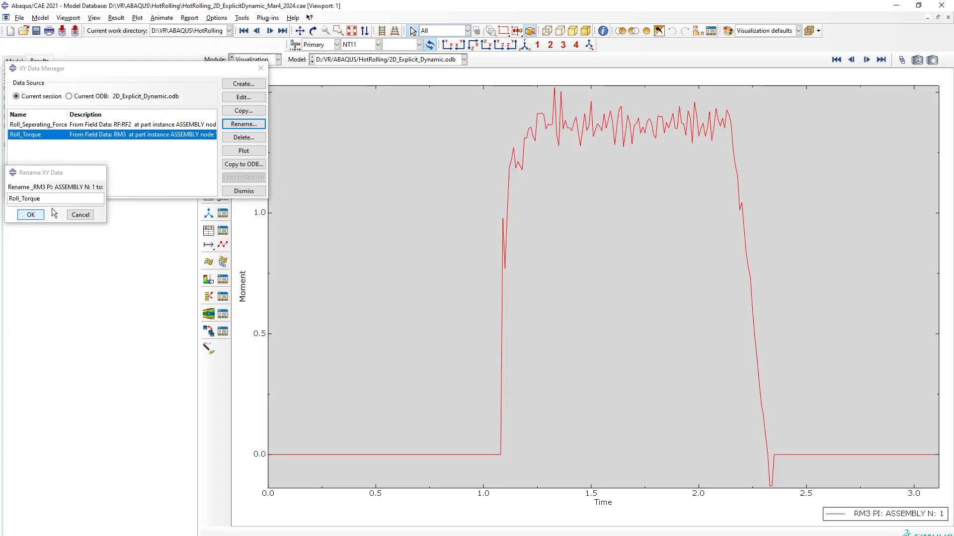
click(243, 191)
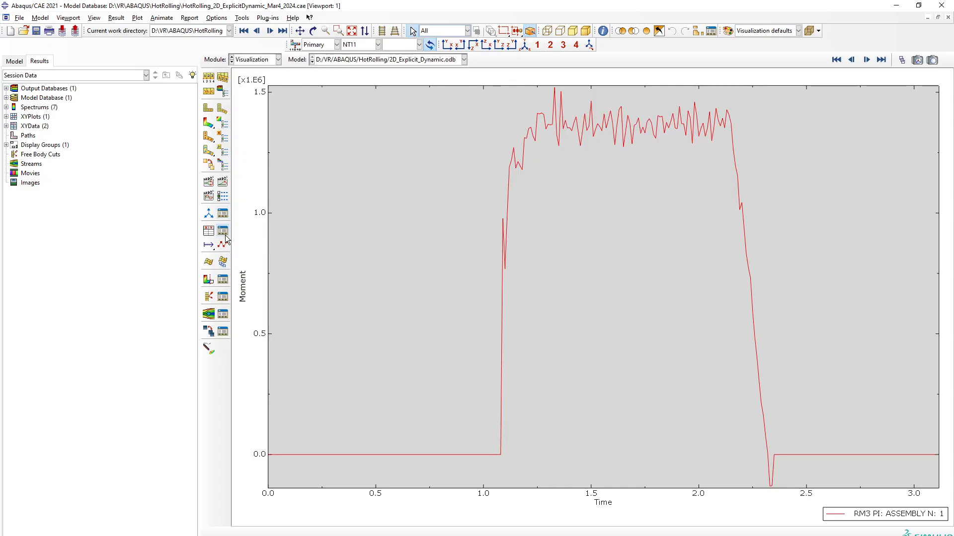
- Return to the temperature contour of the rolled stock and start new XY data from ODB field output
click(211, 124)
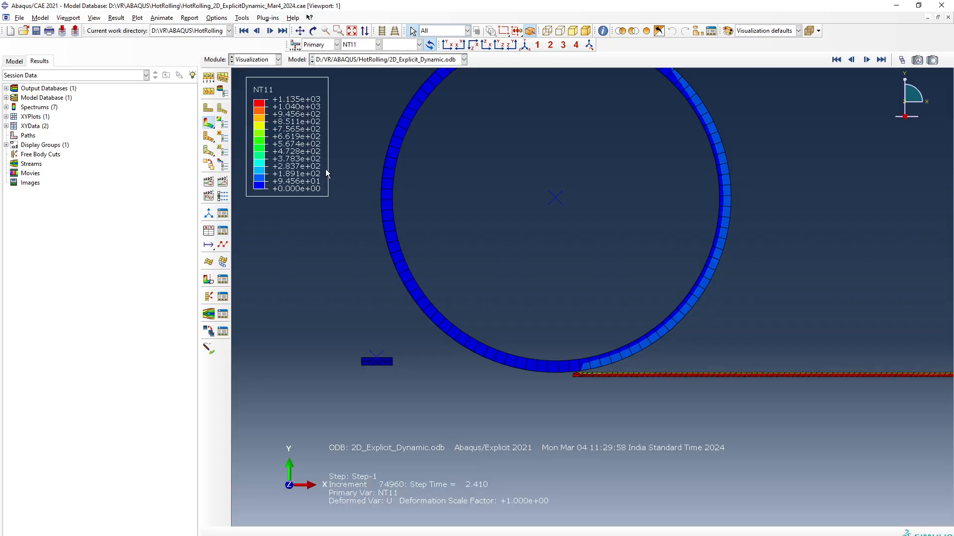
scroll(795, 374, down, 6)
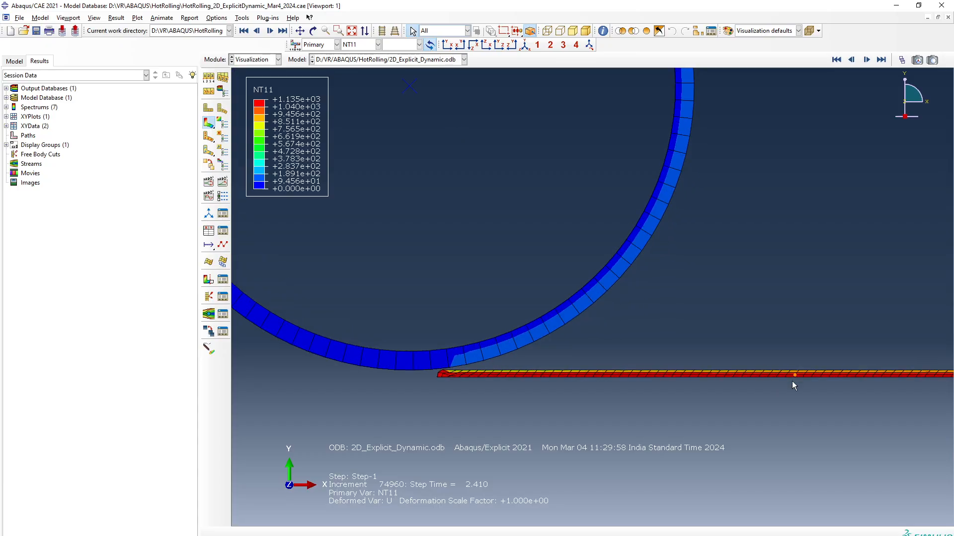
scroll(758, 376, down, 4)
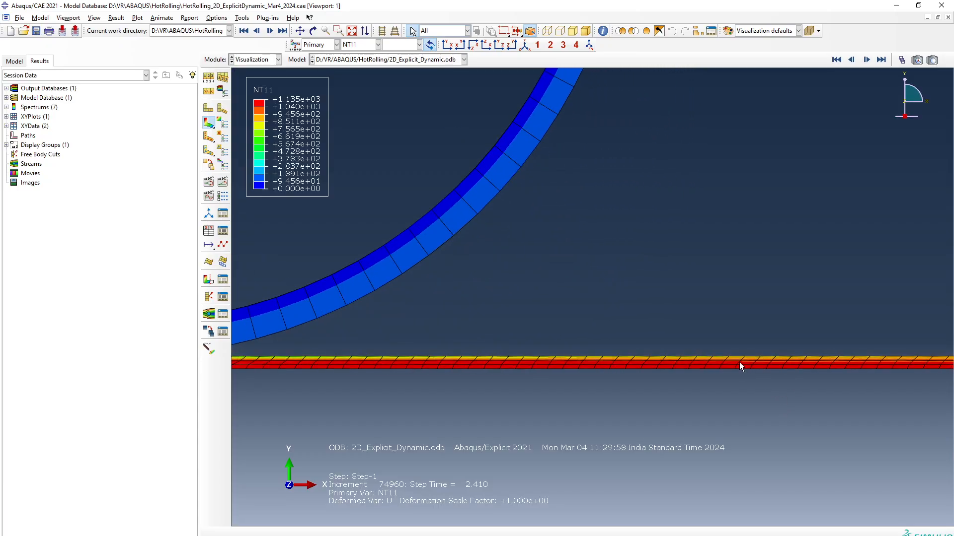
click(242, 18)
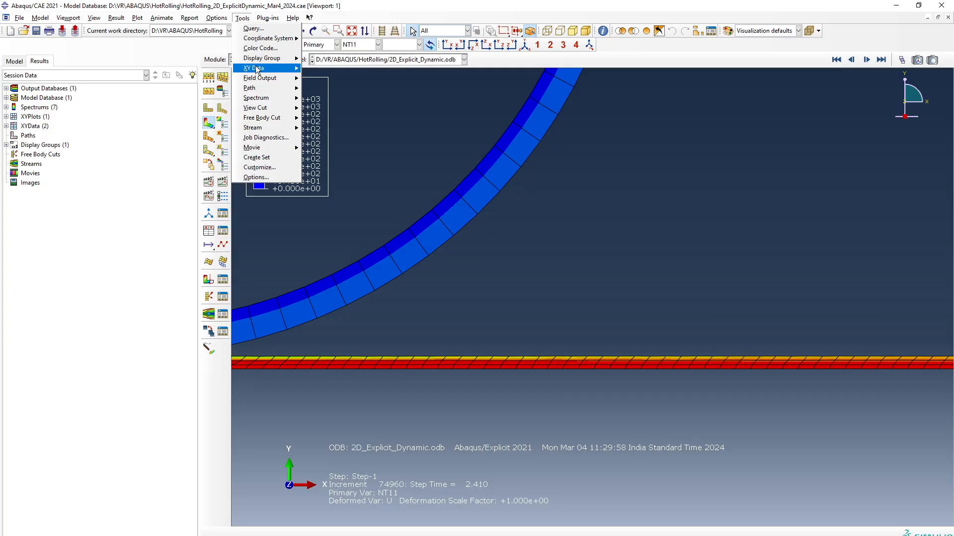
mouse_move(257, 69)
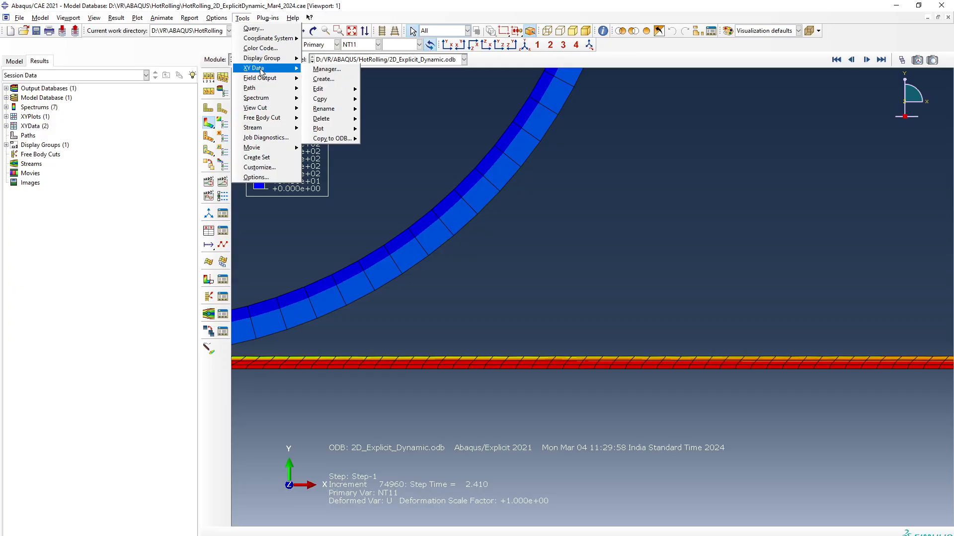
click(320, 79)
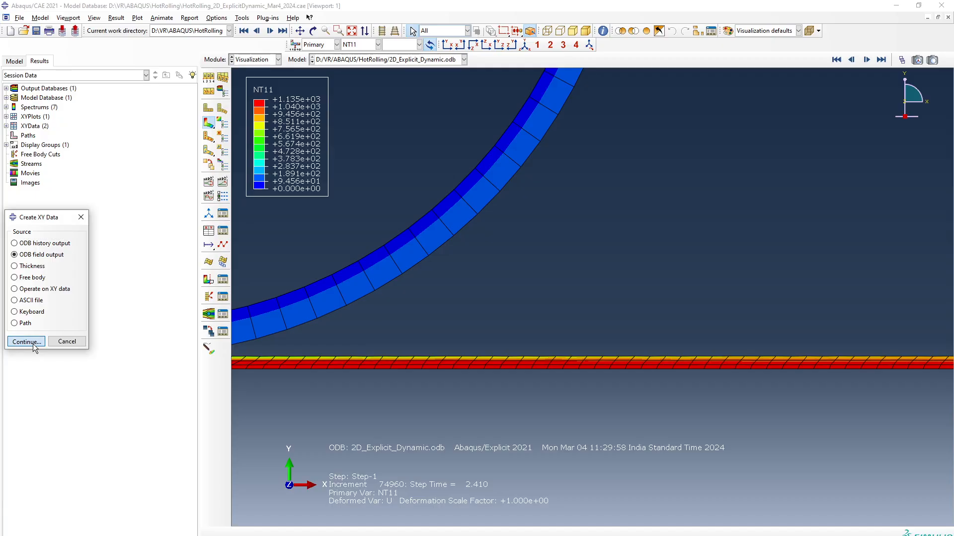
click(26, 342)
- Replace the reaction moment RM3 with the nodal temperature NT11 as the output variable to extract
scroll(174, 224, down, 1)
scroll(174, 224, down, 1)
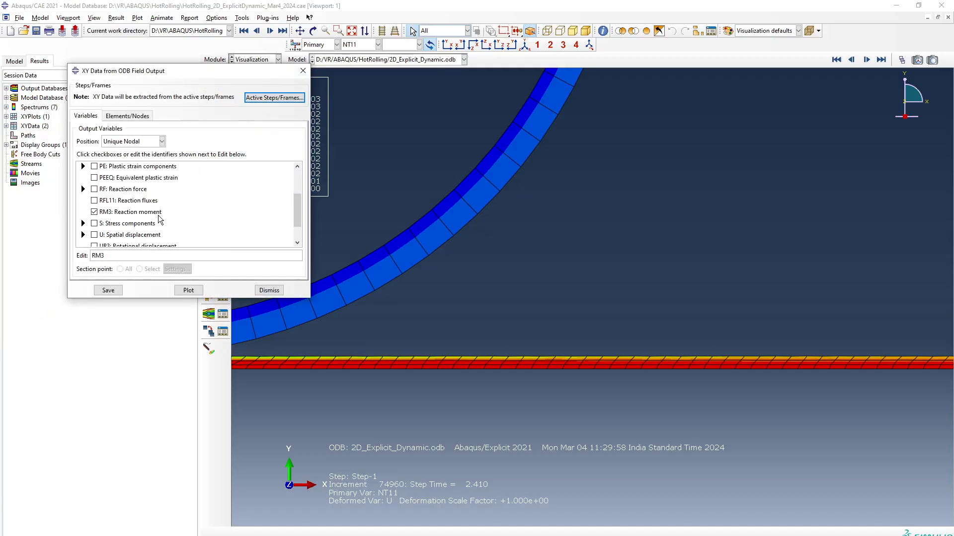
click(95, 212)
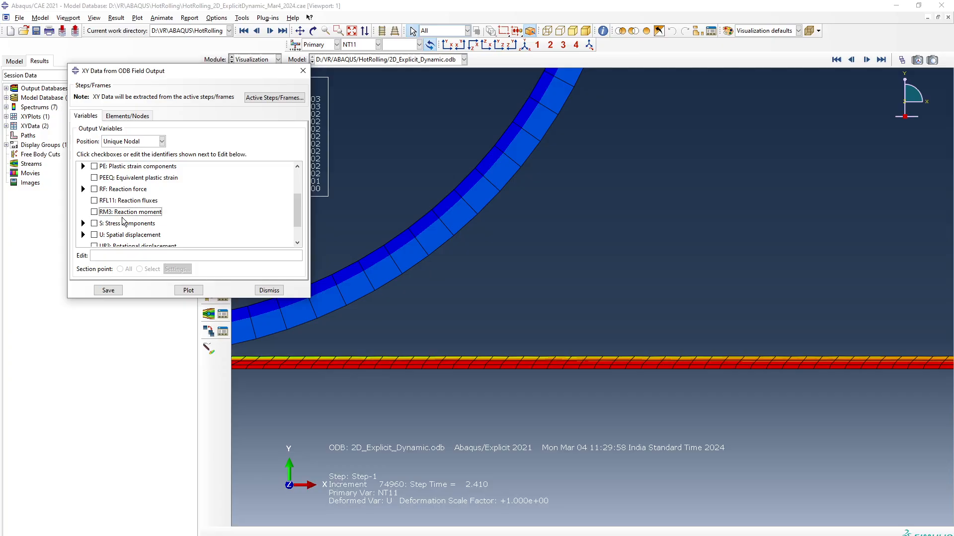
scroll(117, 226, down, 1)
scroll(125, 219, up, 1)
scroll(125, 219, up, 2)
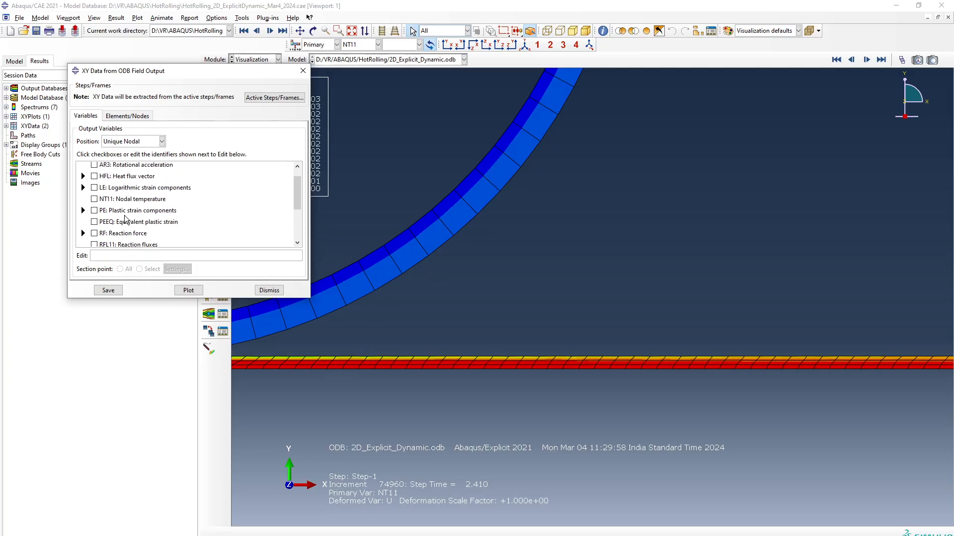
click(94, 205)
- Pick one node on the stock's upper surface and one on its lower edge, plot their temperatures over time and dismiss the dialog
click(143, 115)
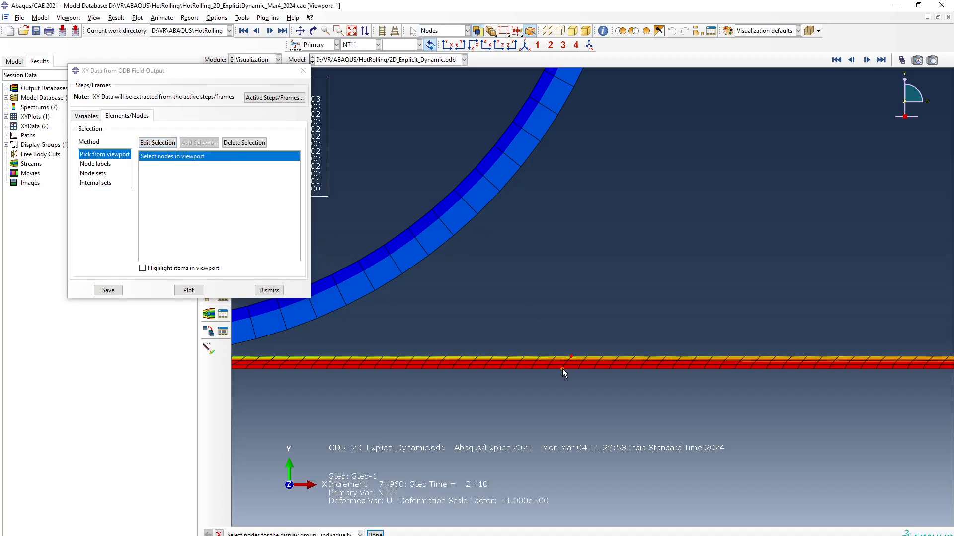
click(188, 290)
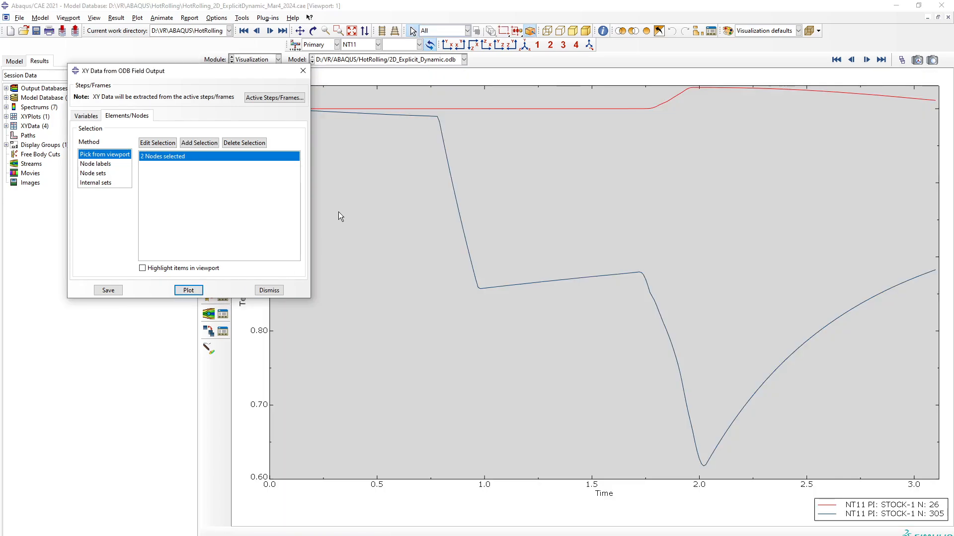
drag(279, 71, 115, 101)
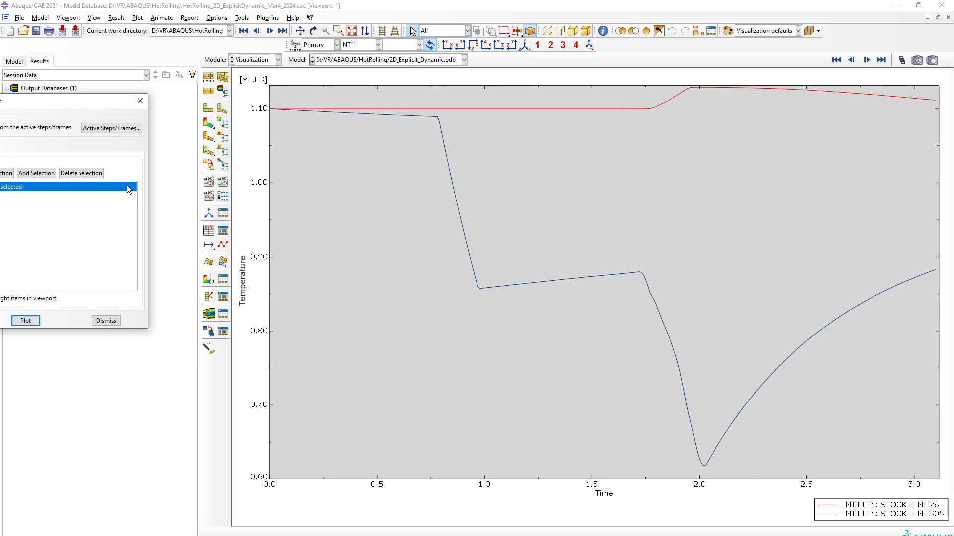
drag(47, 104, 397, 107)
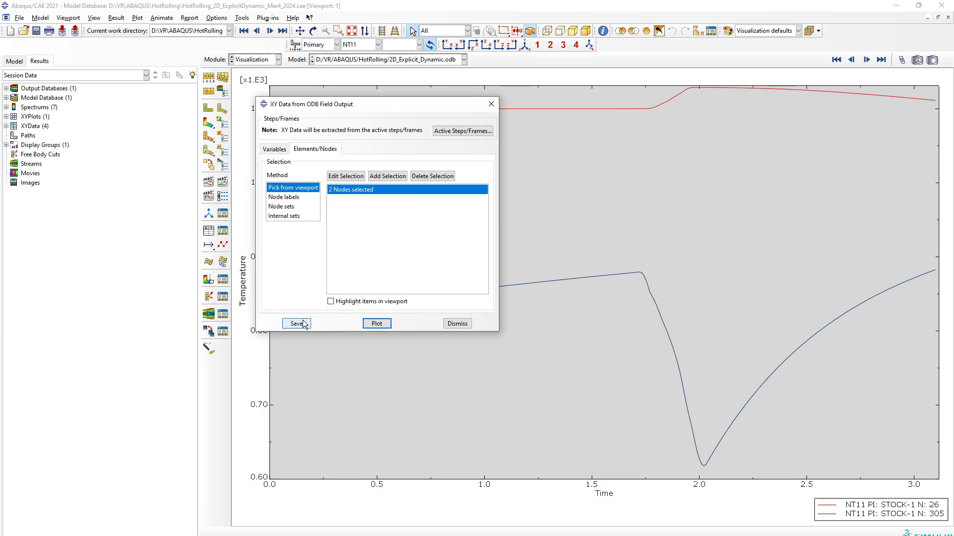
click(455, 327)
- Widen the XY data manager to show full descriptions and plot only the NT11 data set of stock node 26
click(222, 230)
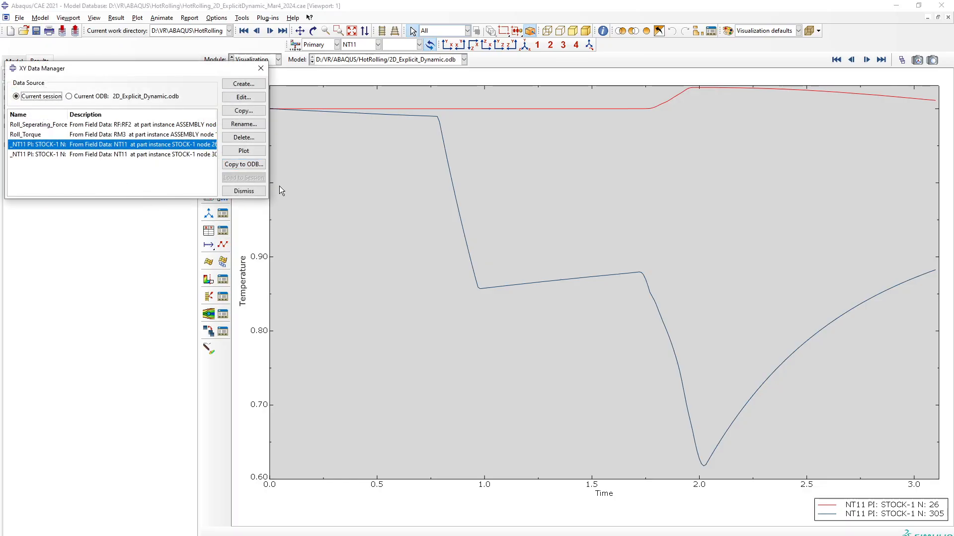
drag(271, 191, 351, 192)
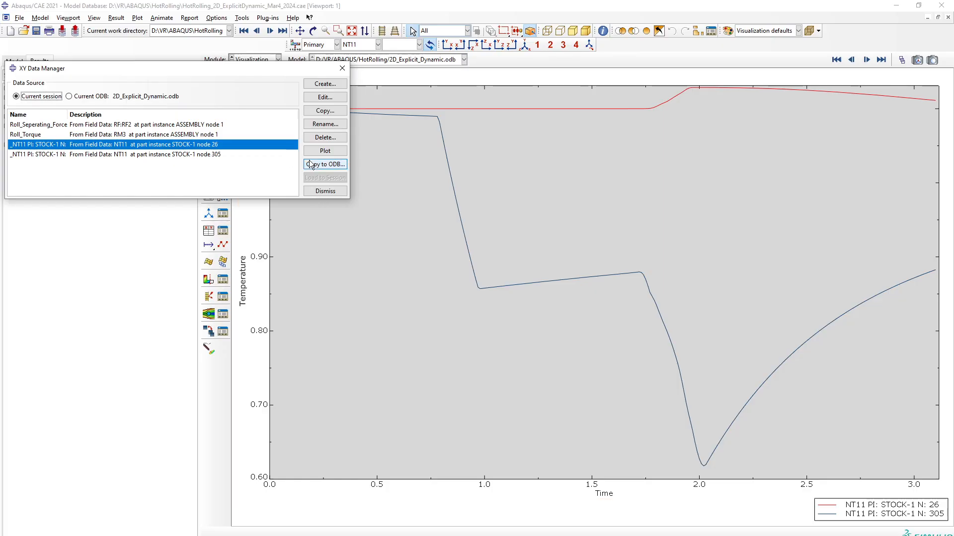
click(325, 150)
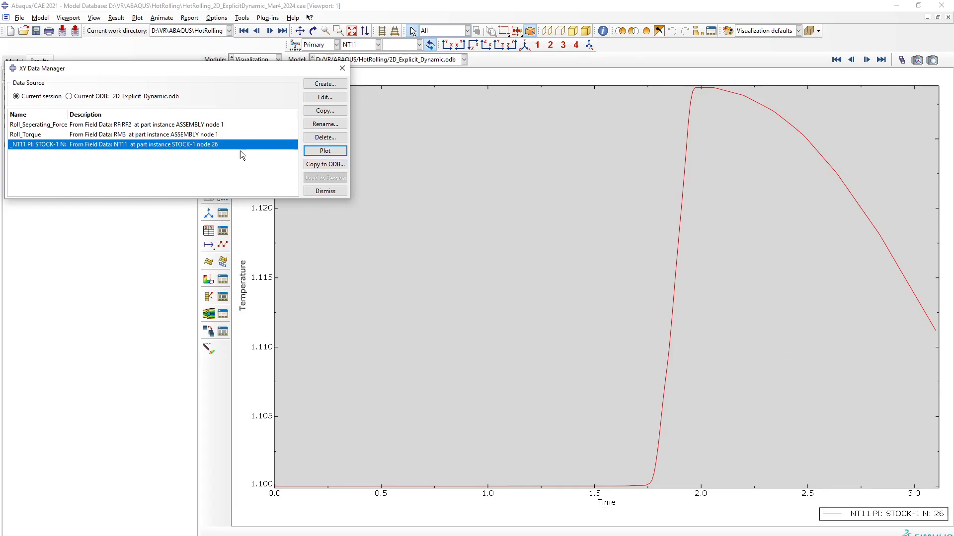
- Rename the NT11 data set of stock node 26 as Temp_MidSec, then enlarge, reposition and close the XY data manager
click(325, 124)
key(BackSpace)
text(Te)
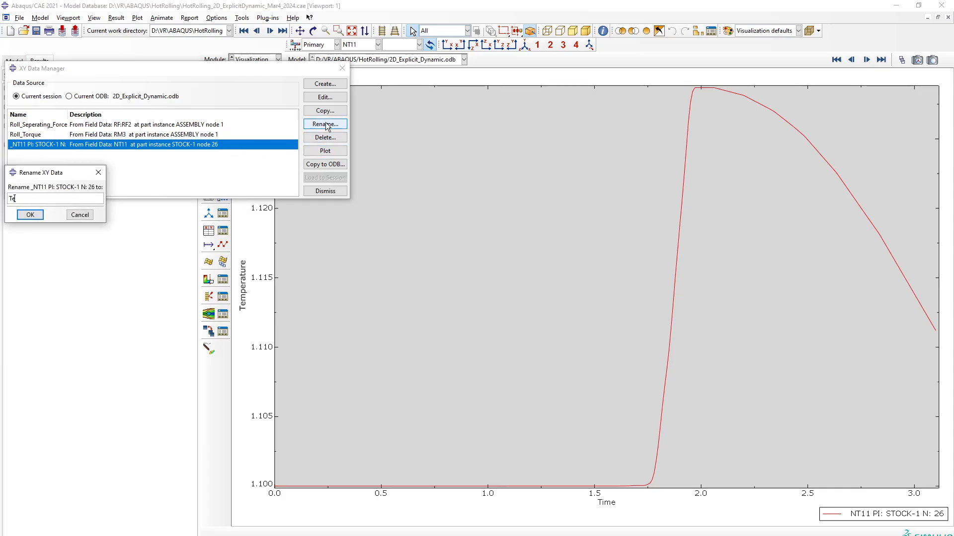
text(mp_MidSec)
click(30, 217)
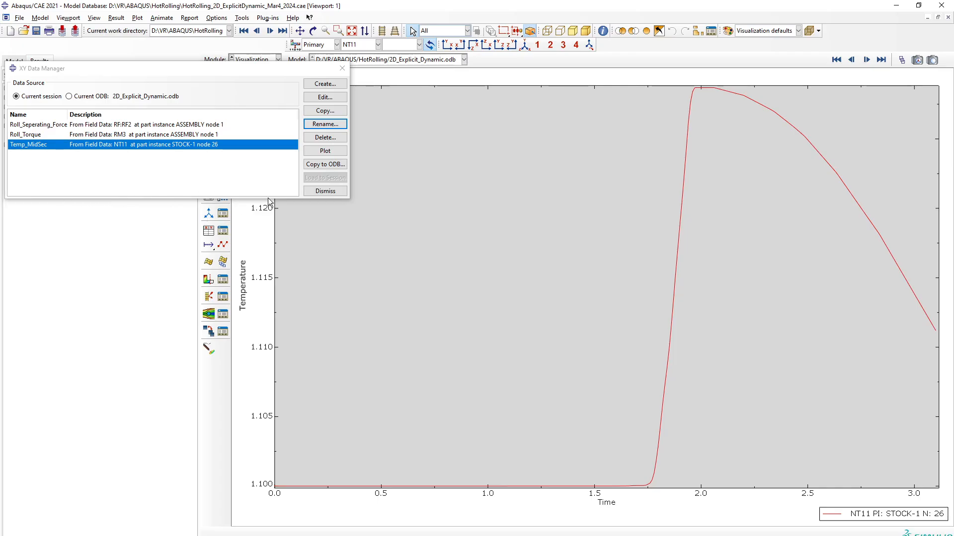
drag(268, 199, 274, 243)
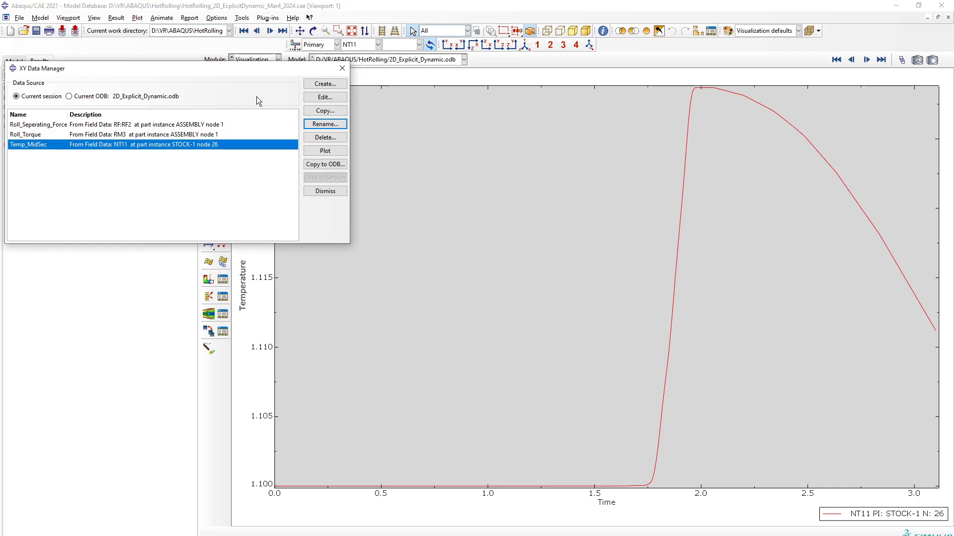
drag(247, 70, 325, 130)
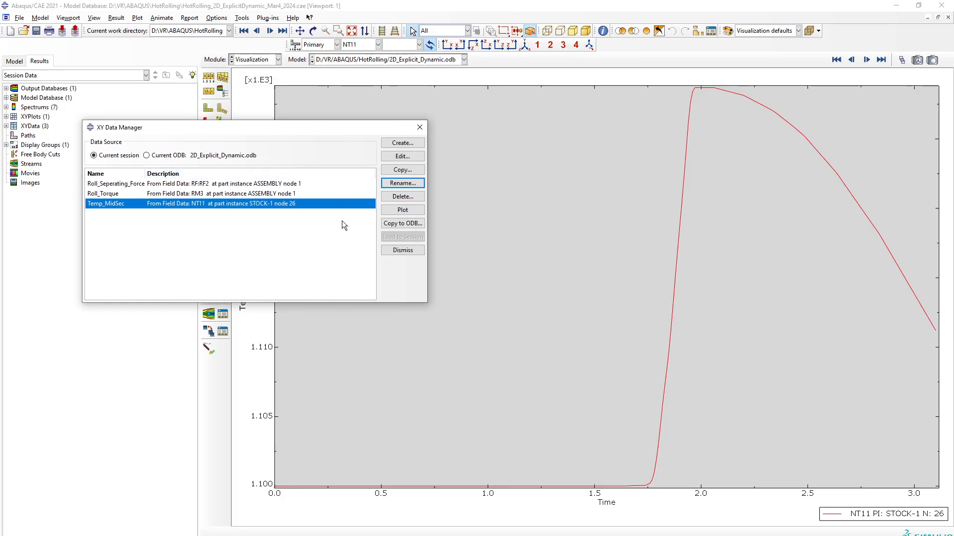
click(403, 251)
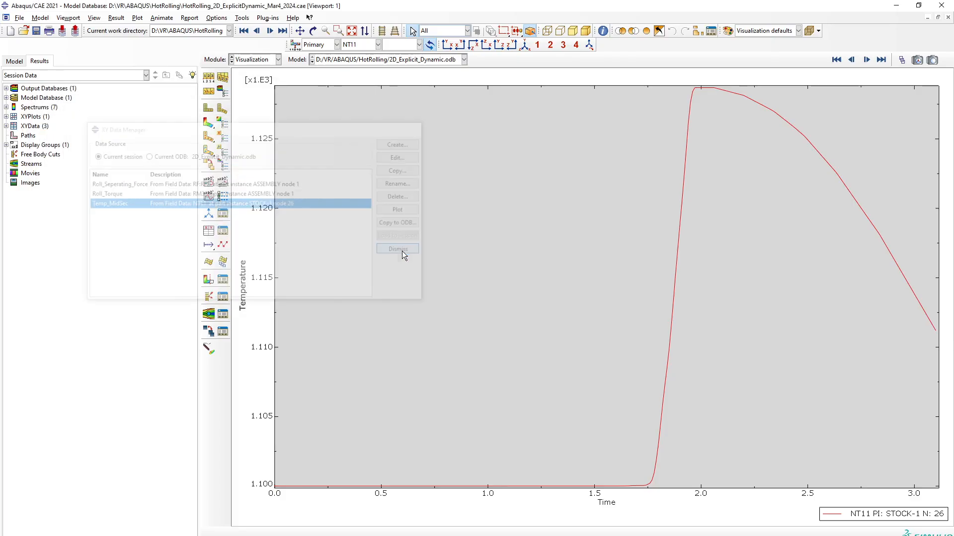
- Return to the contour plot and save the NT11 history of one node on the stock's upper surface as XY data from ODB field output
click(208, 123)
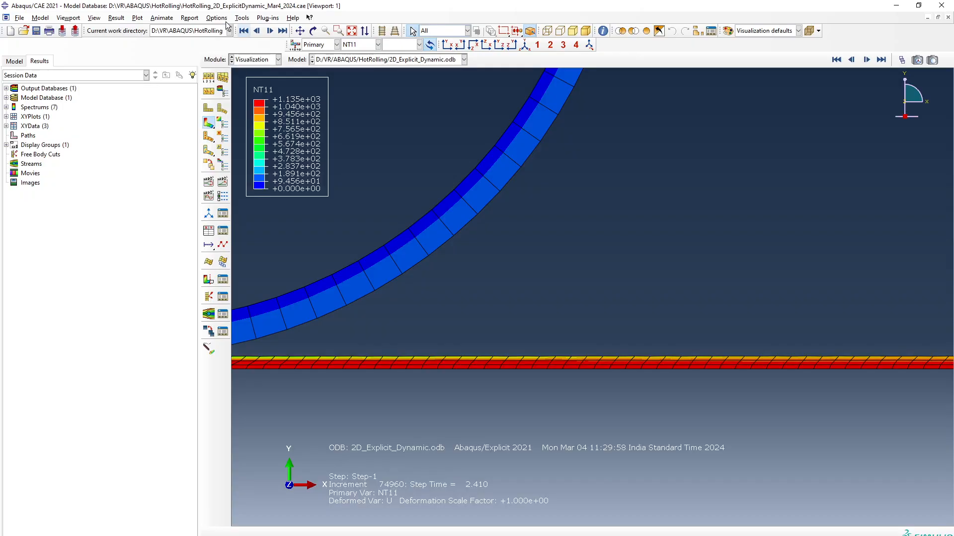
click(244, 19)
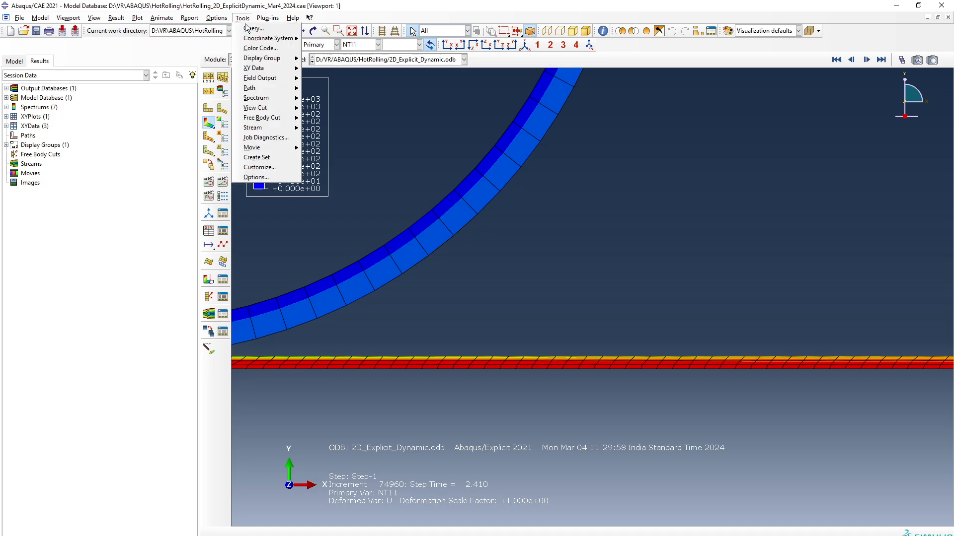
mouse_move(286, 70)
click(323, 69)
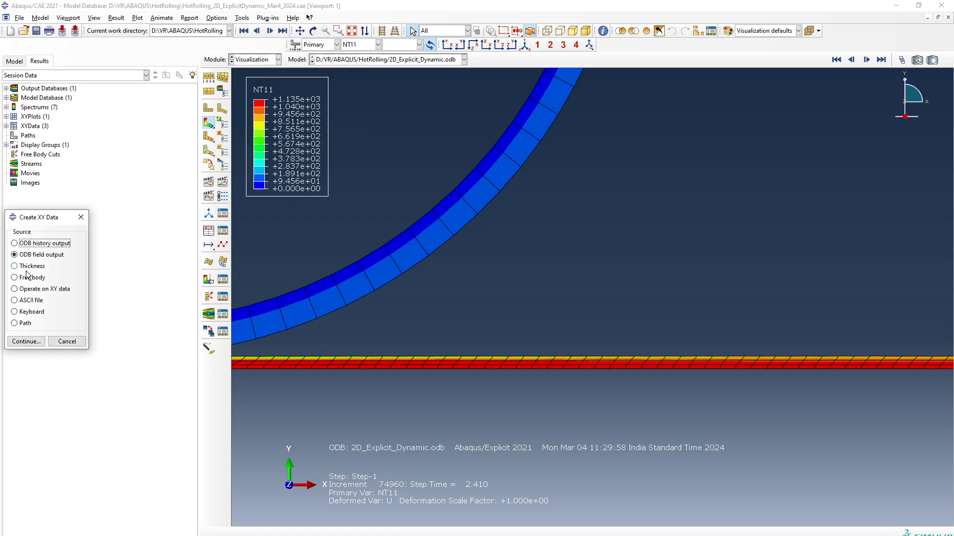
click(26, 342)
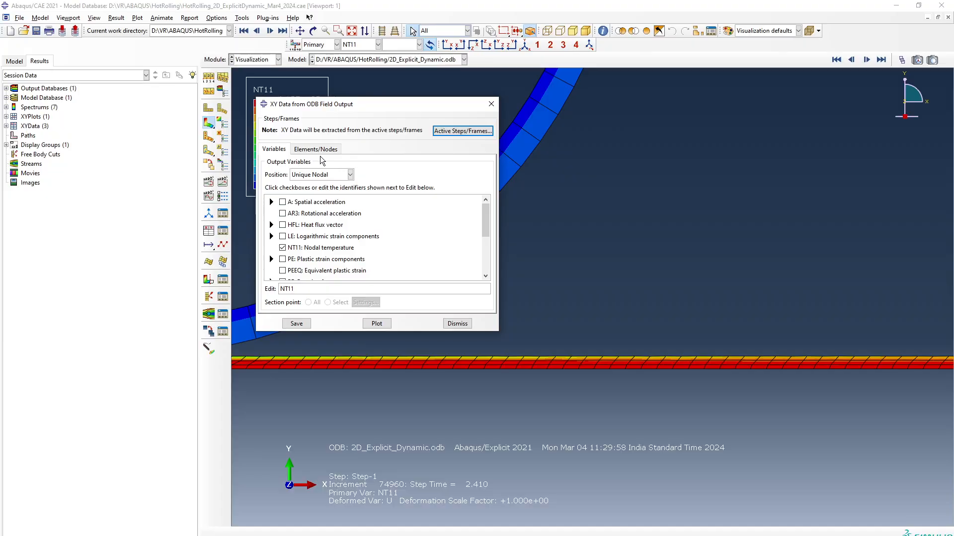
click(320, 149)
click(338, 176)
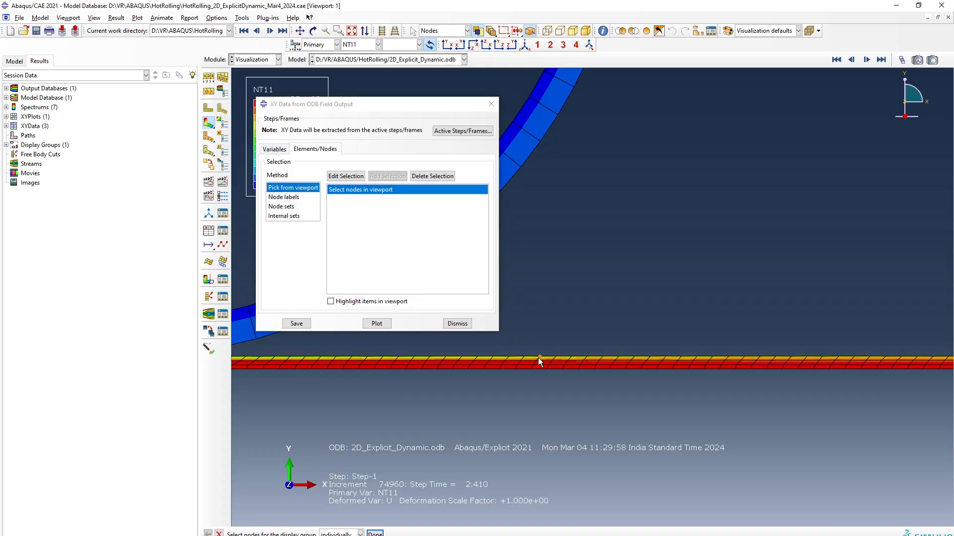
click(308, 324)
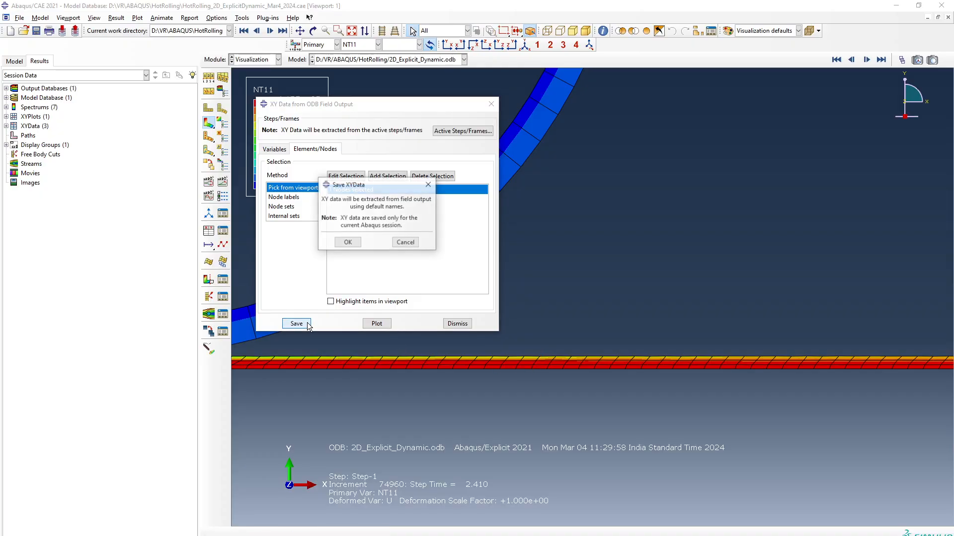
click(347, 243)
click(456, 324)
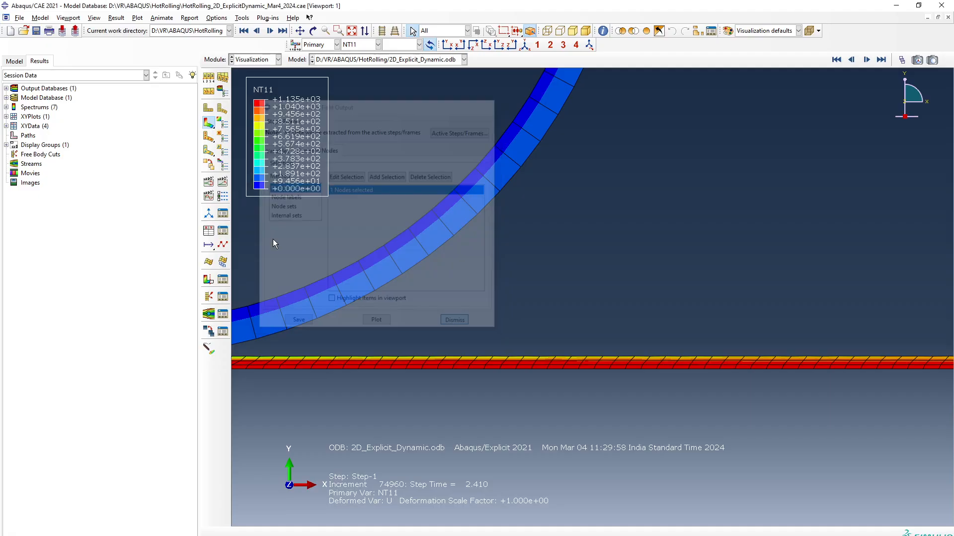
- Rename the NT11 data set of stock node 303 as Temp_TopSurf and close the XY data manager
click(222, 231)
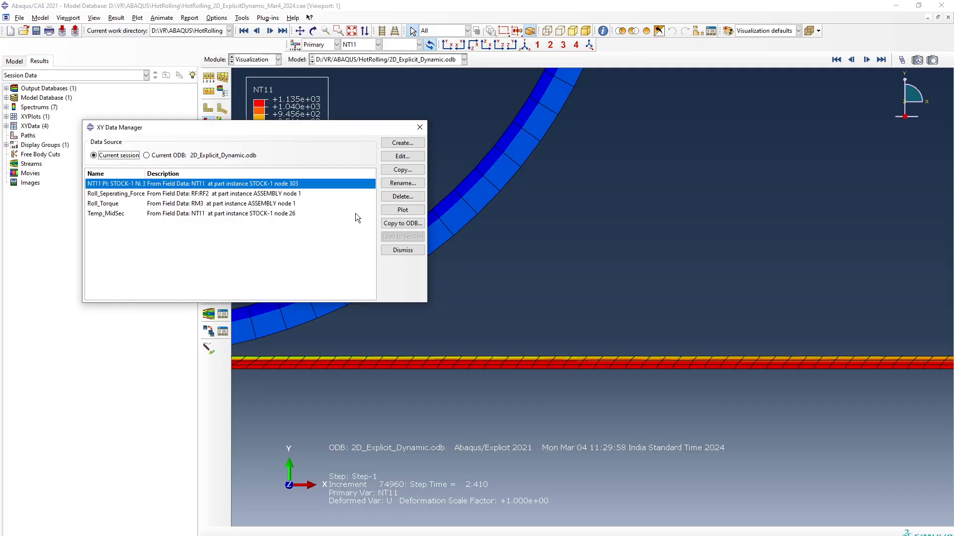
click(412, 184)
text(Temp)
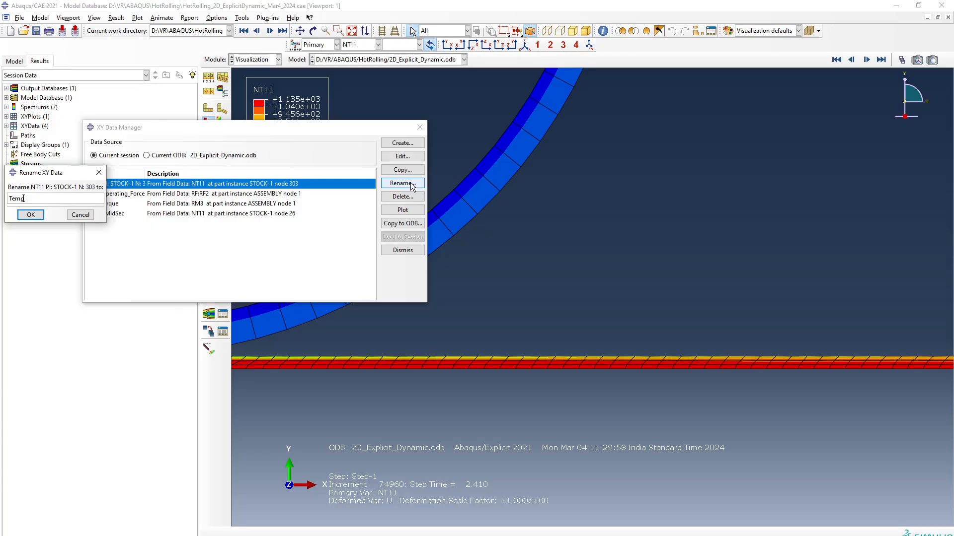
text(_TopSurf)
click(31, 215)
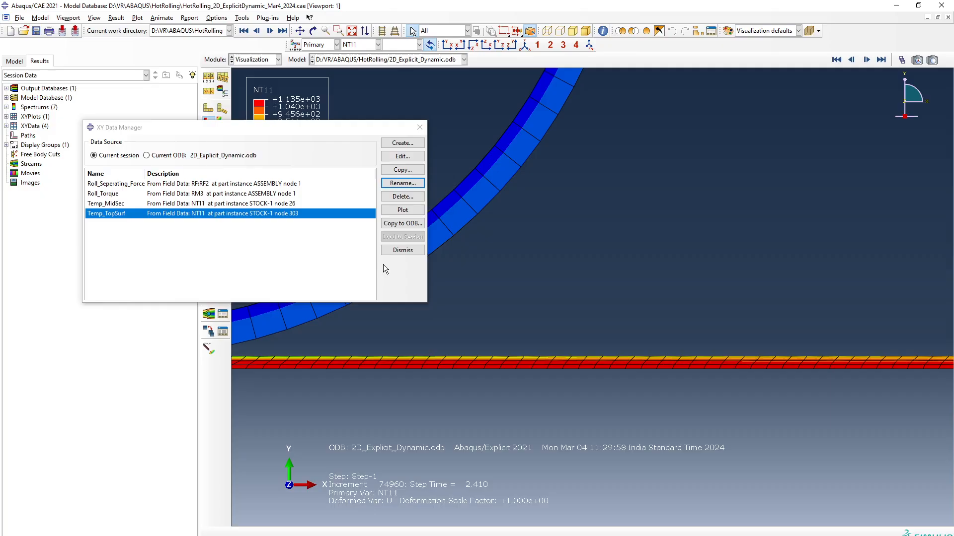
click(406, 251)
scroll(706, 342, up, 2)
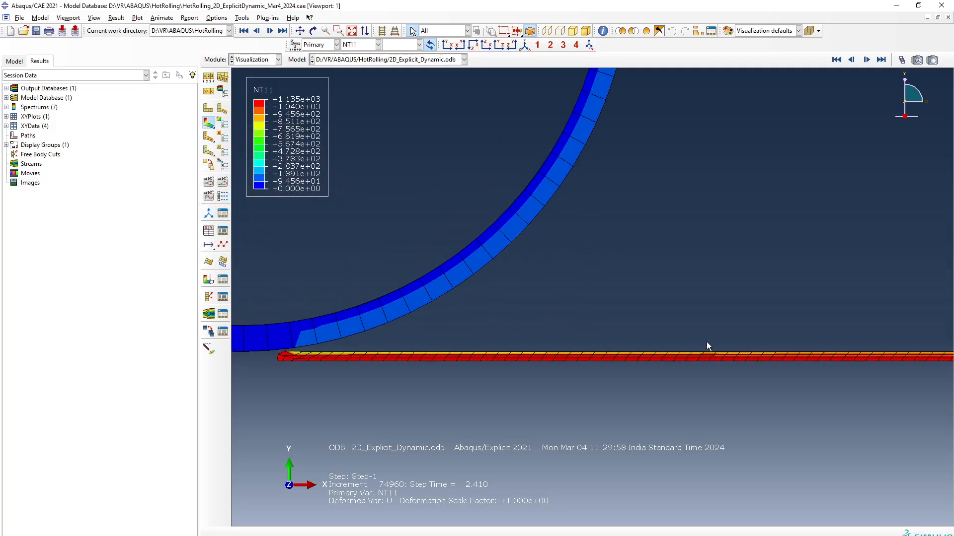
scroll(720, 339, down, 3)
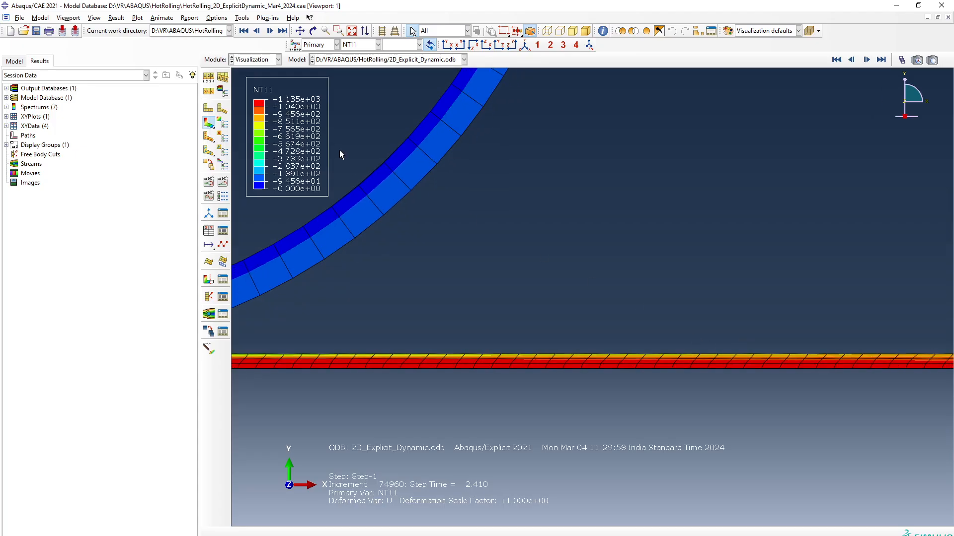
click(240, 18)
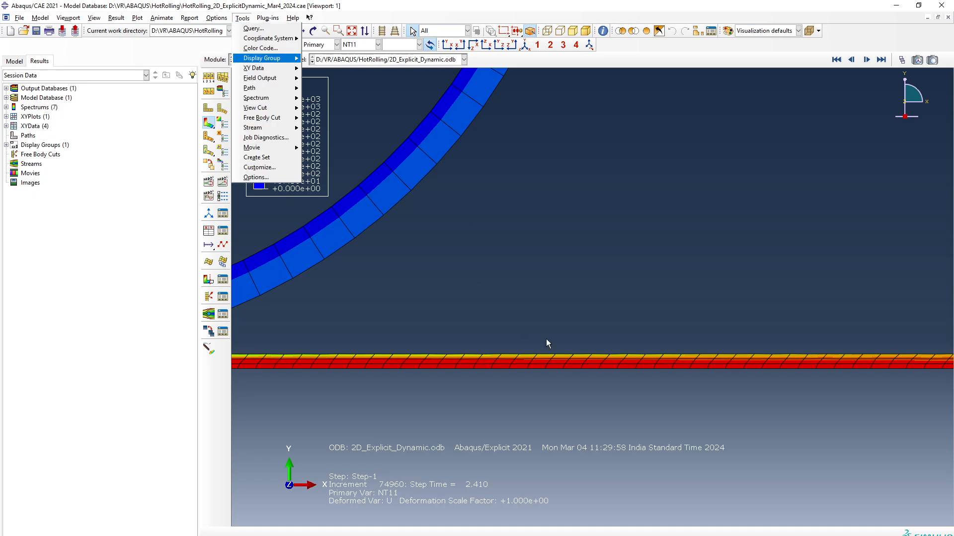
click(302, 213)
- Start an XY data report and select all data sets from Roll_Seperating_Force to Temp_TopSurf
click(189, 19)
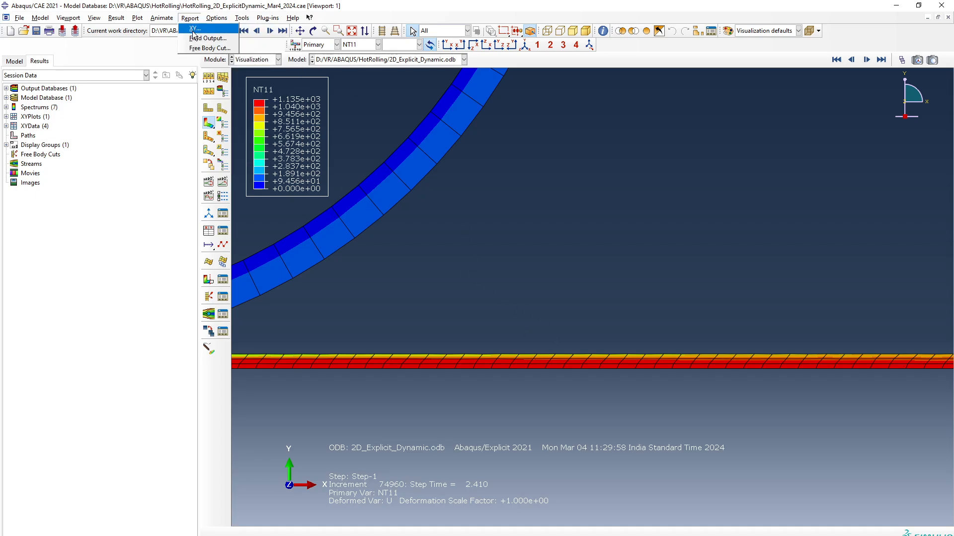
click(196, 28)
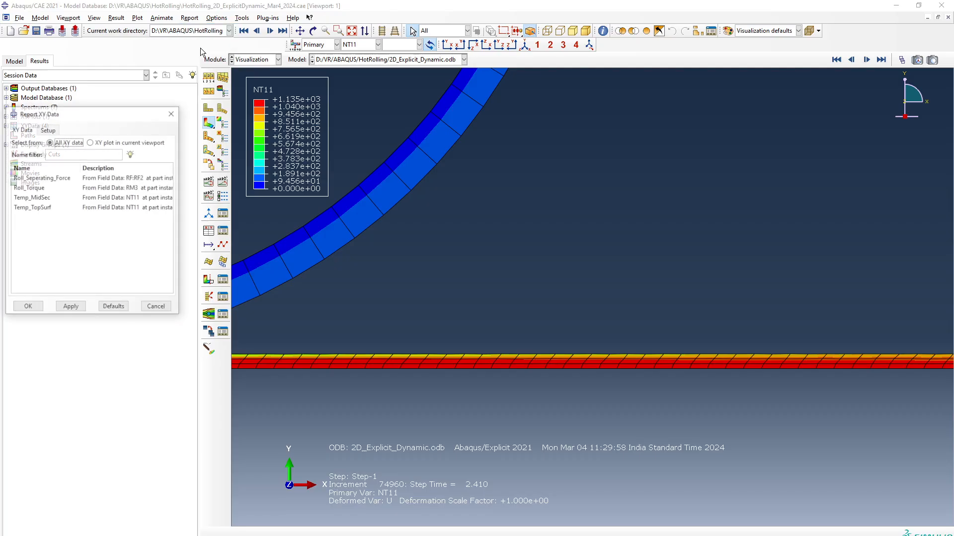
click(57, 177)
shift+click(55, 207)
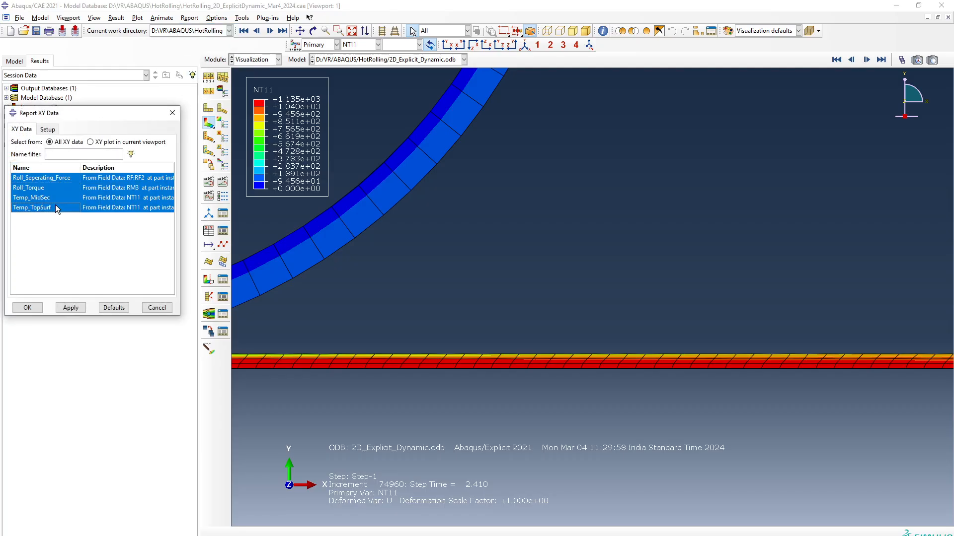
- Set the report file to HotRolling_Output.txt in the HotRolling folder, write the selected XY data to it and close the report dialog
click(48, 130)
click(159, 154)
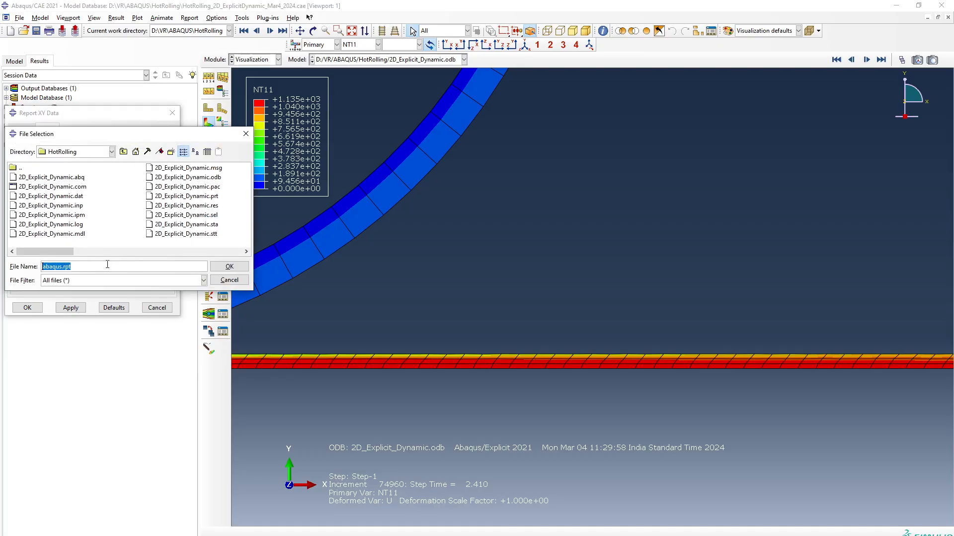
text(HotRolling_Output.txt)
key(Return)
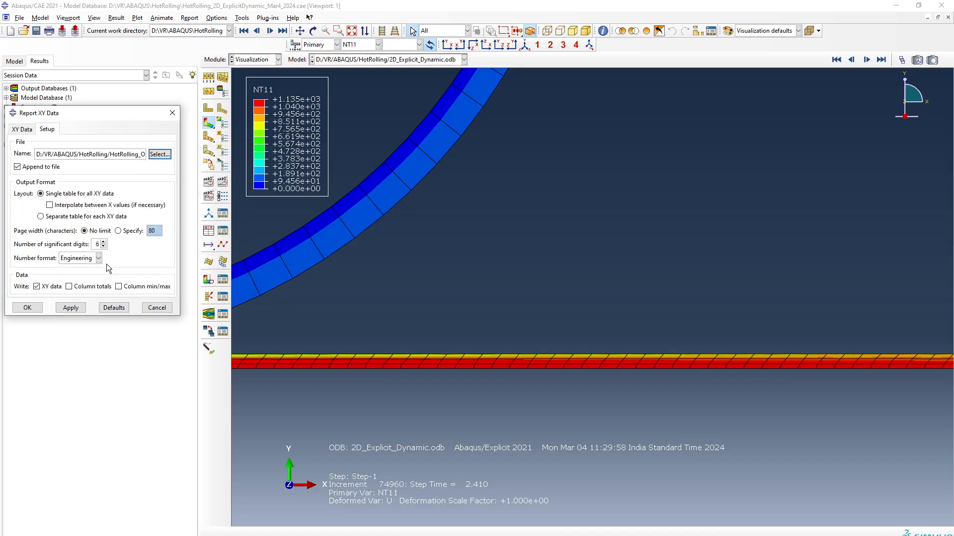
click(75, 308)
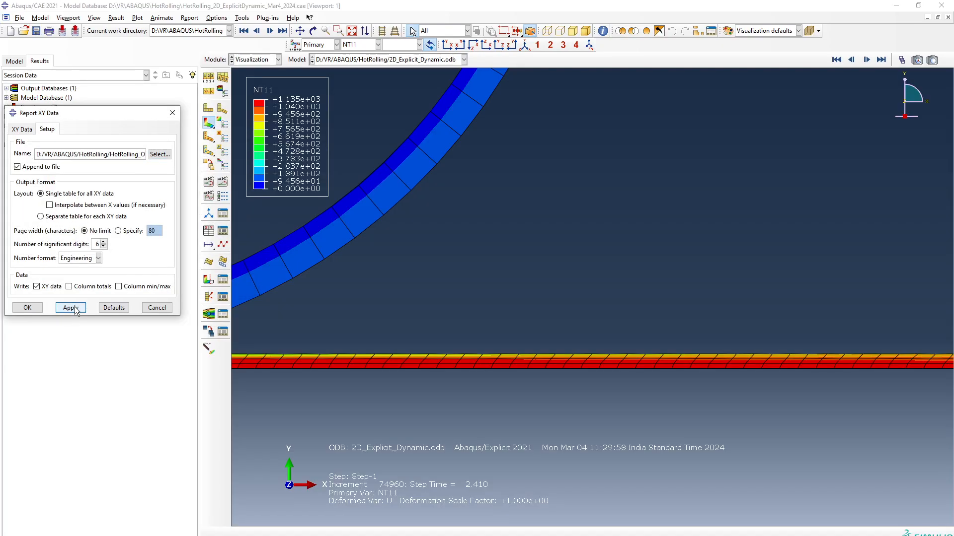
click(157, 308)
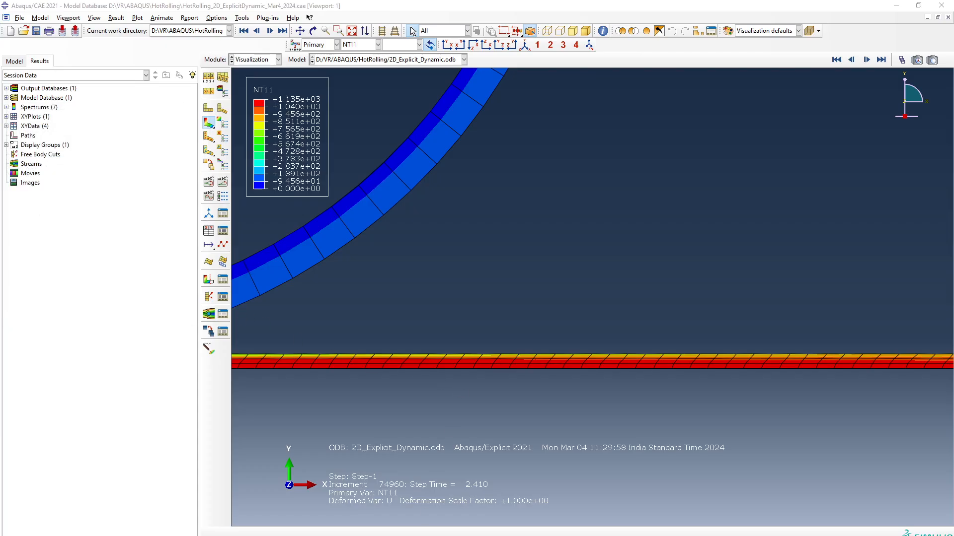
- Switch to File Explorer, browse to D:\VR\ABAQUS\HotRolling and sort the files by modification date
click(229, 532)
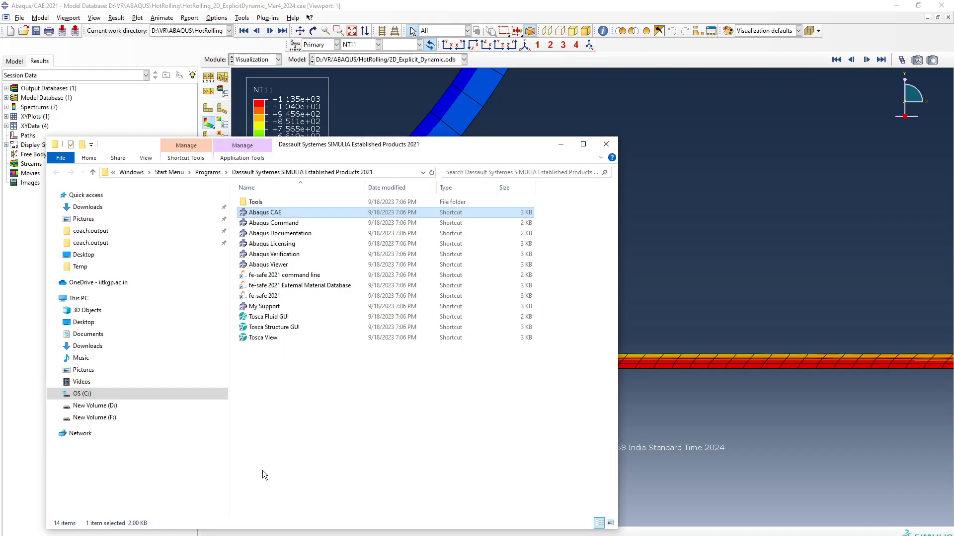
click(131, 407)
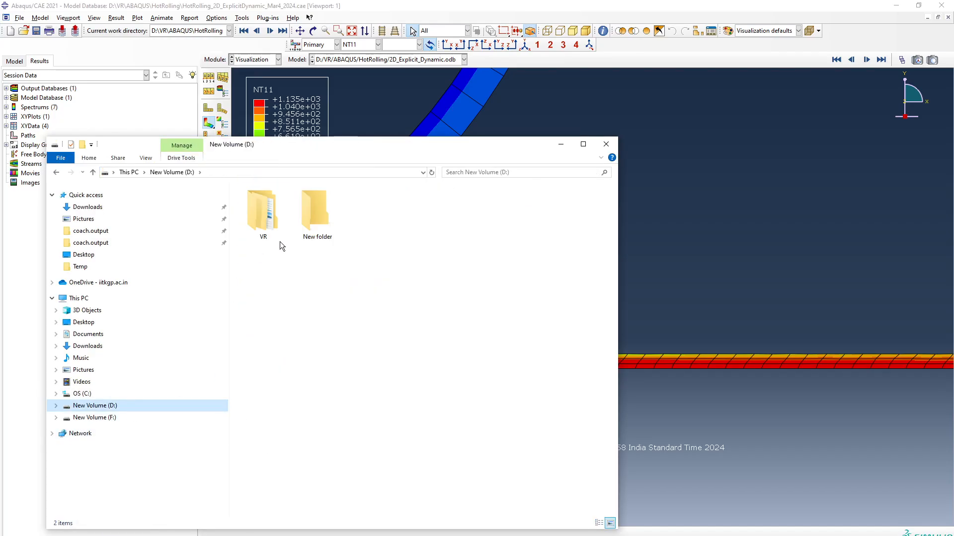
click(272, 229)
double_click(273, 230)
double_click(271, 200)
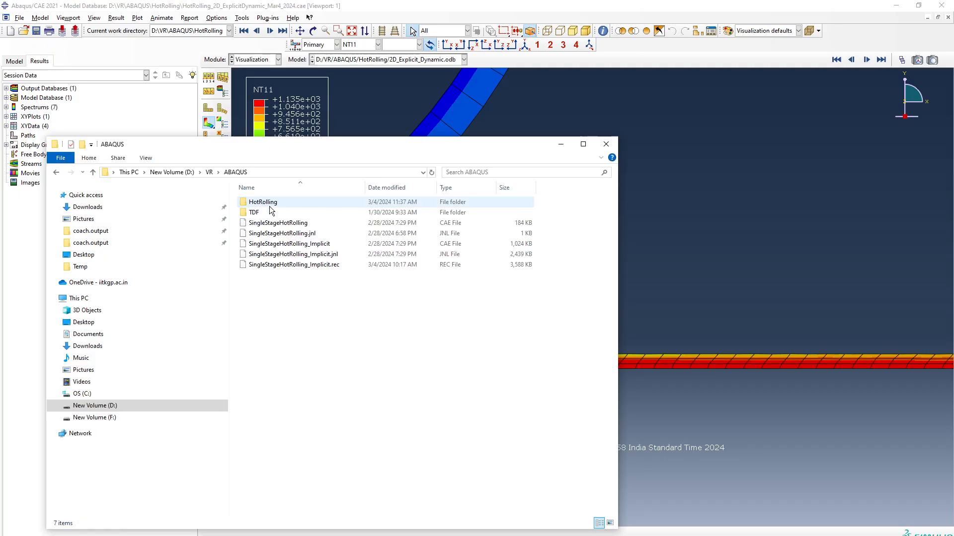
double_click(275, 204)
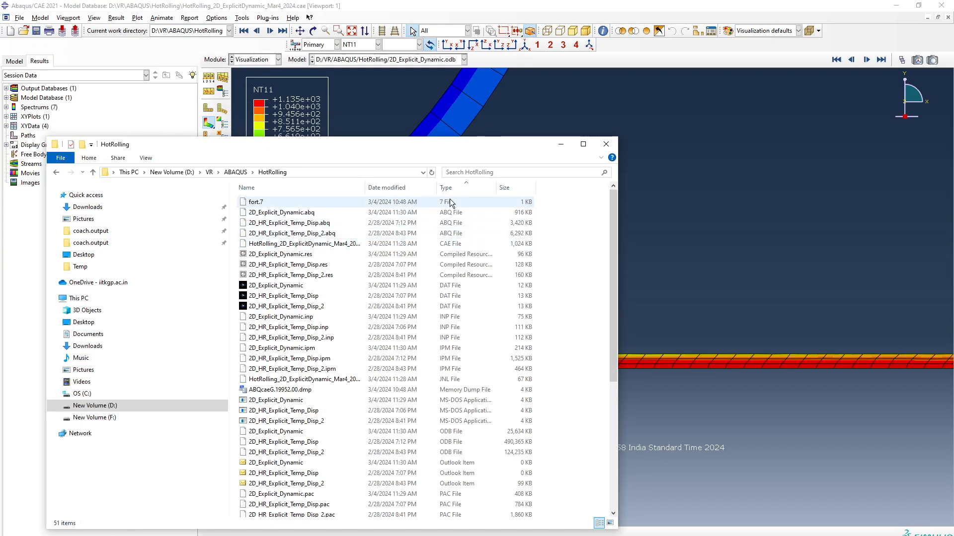
click(370, 187)
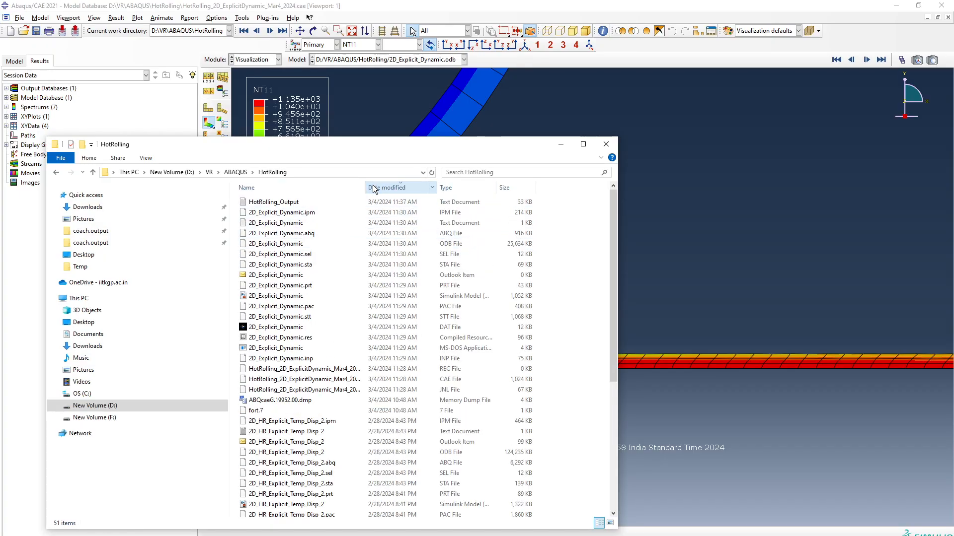
- Open the HotRolling_Output text file in Notepad, look through its columns to the end, then close the file and folder windows
click(306, 201)
double_click(306, 200)
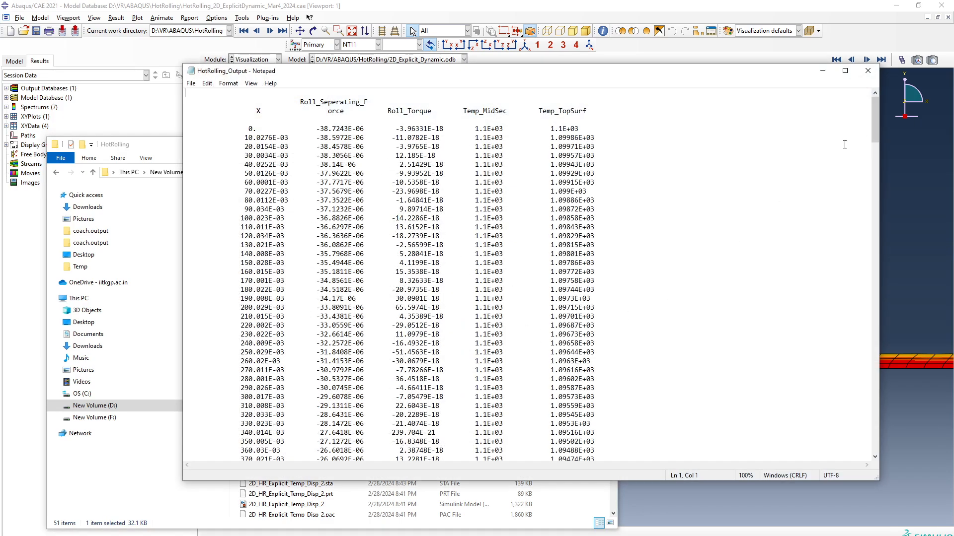
drag(873, 130, 856, 458)
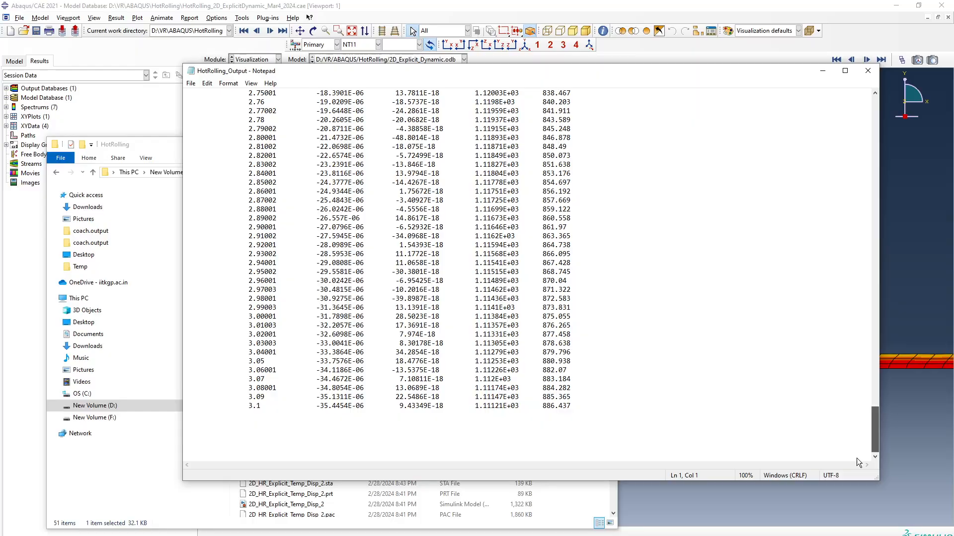
click(868, 70)
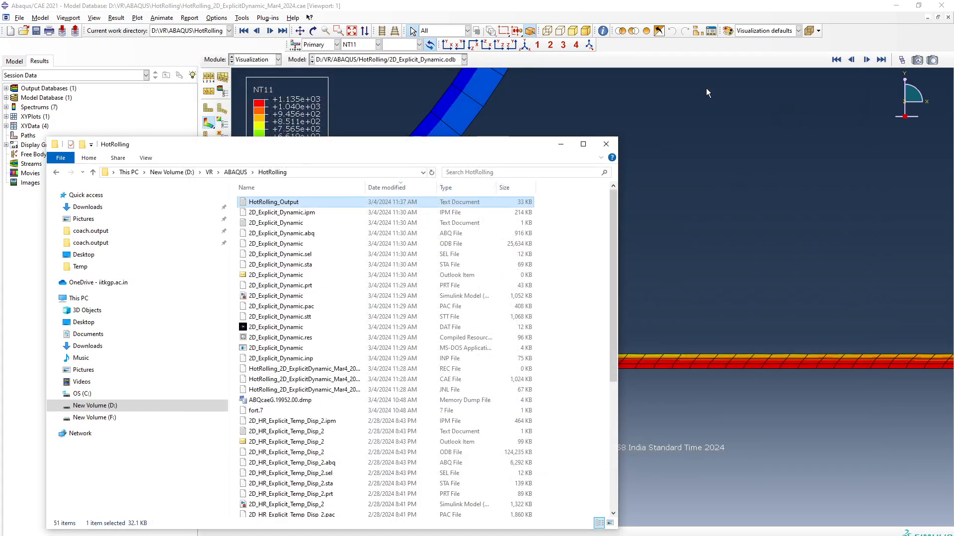
click(605, 145)
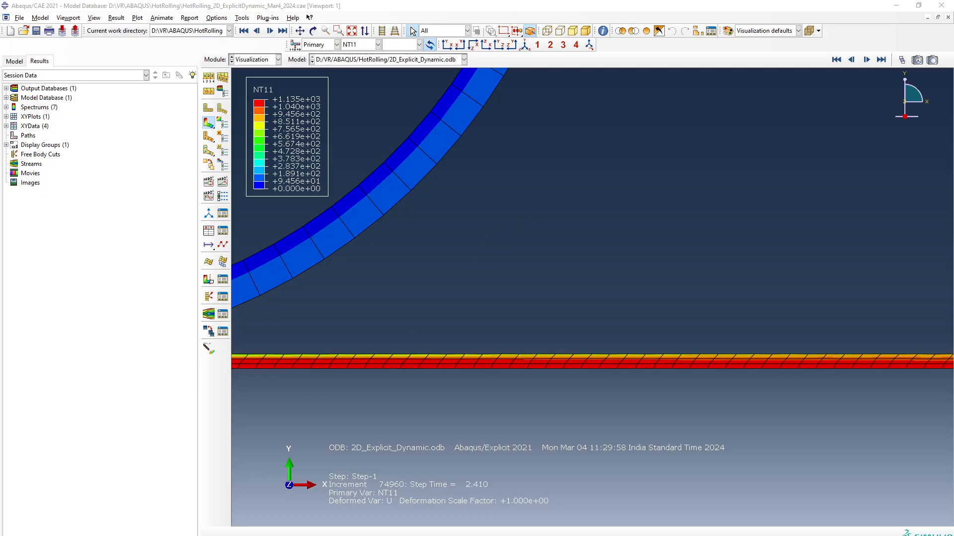
- Open File Explorer again and browse to the D:\VR\ABAQUS\HotRolling folder
key(super+e)
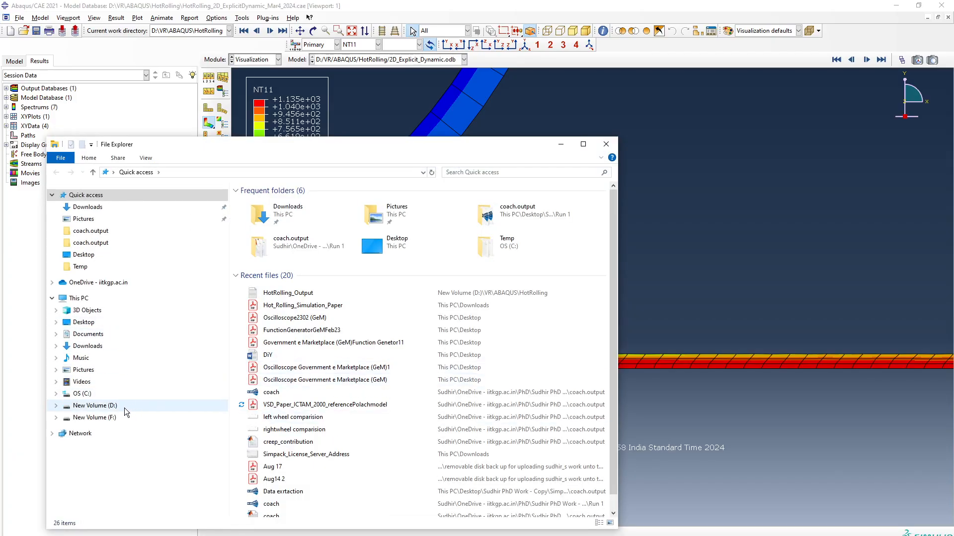
click(124, 406)
double_click(260, 229)
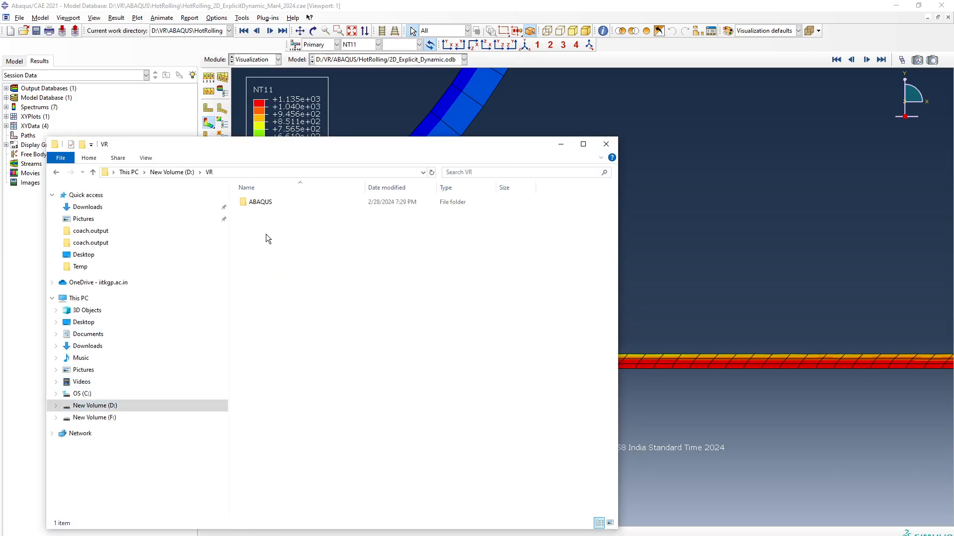
double_click(273, 202)
double_click(272, 203)
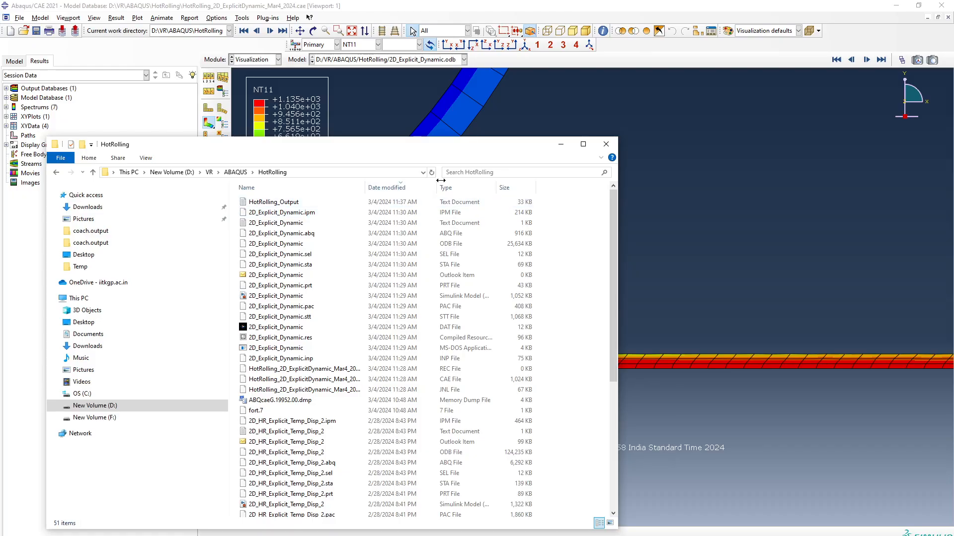
- Sort the HotRolling folder by file type, select the HotRolling_2D_ExplicitDynamic CAE file and look through the remaining simulation files
click(457, 192)
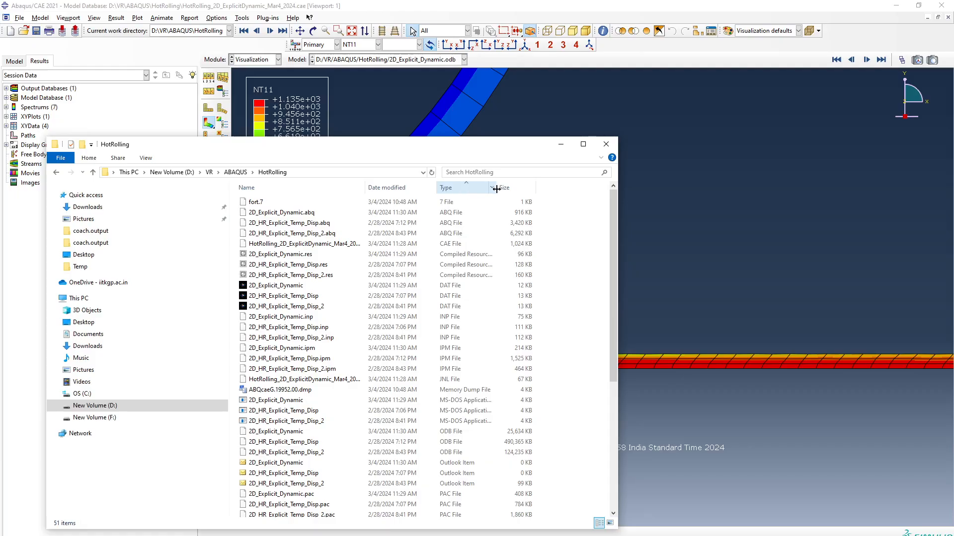
click(473, 244)
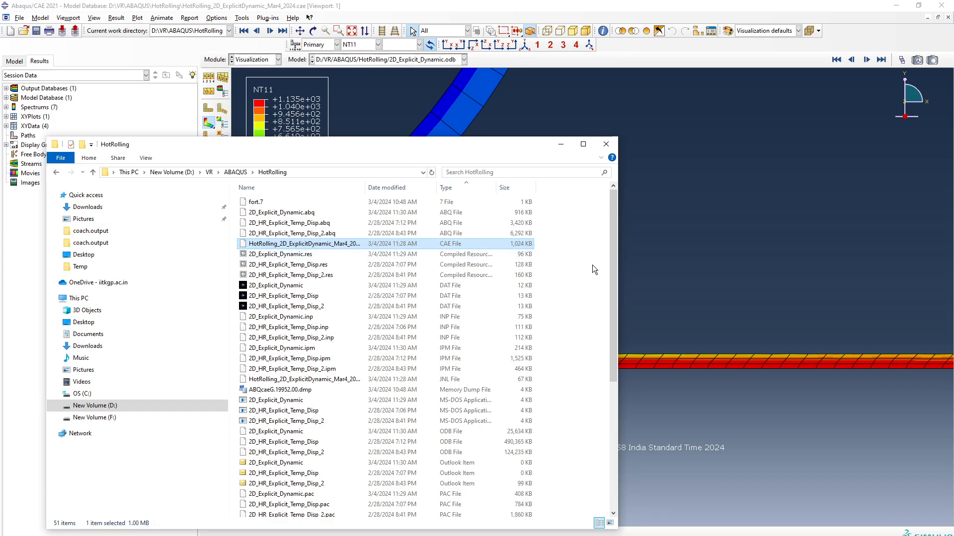
drag(611, 248, 631, 308)
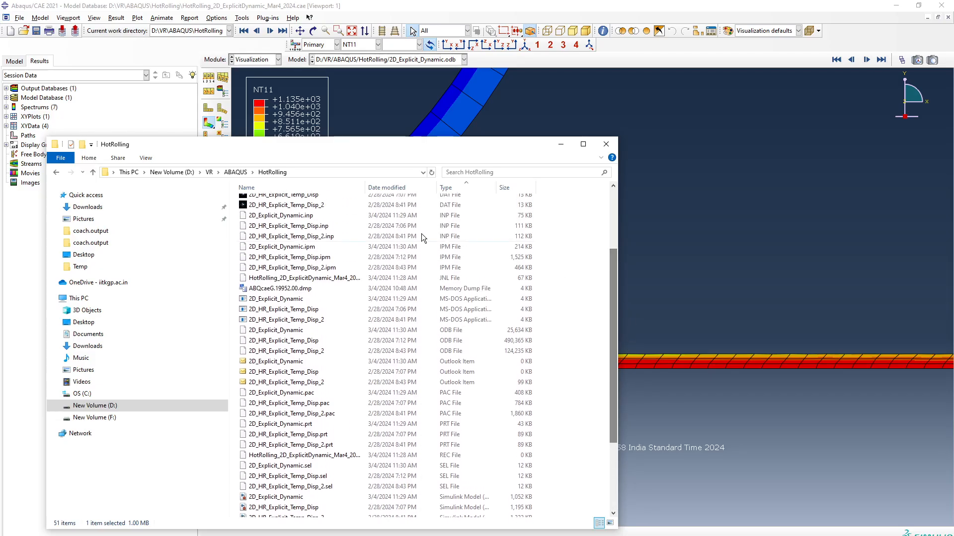
- Open the HotRolling_2D_ExplicitDynamic_Mar4_2024 JNL file in Notepad++ and decline the offered program update
click(444, 279)
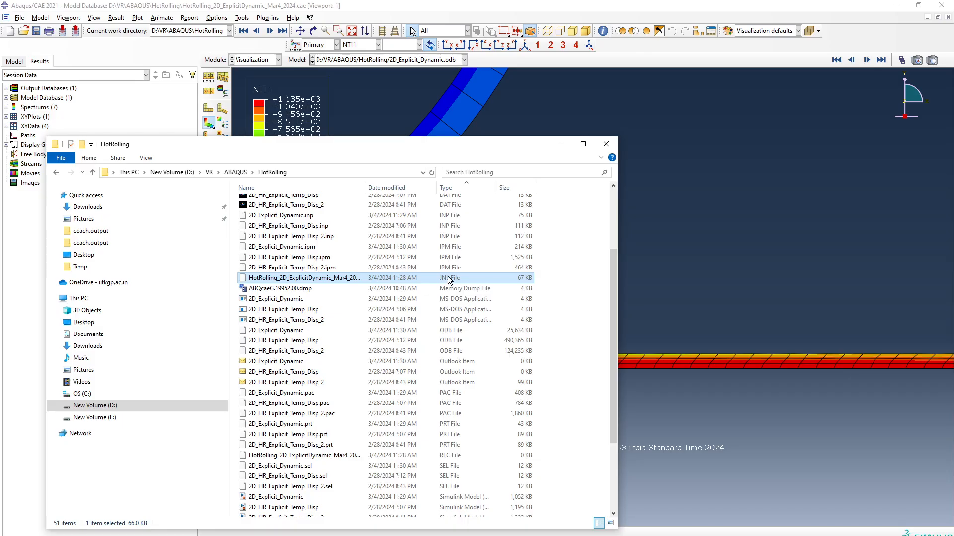
right_click(449, 280)
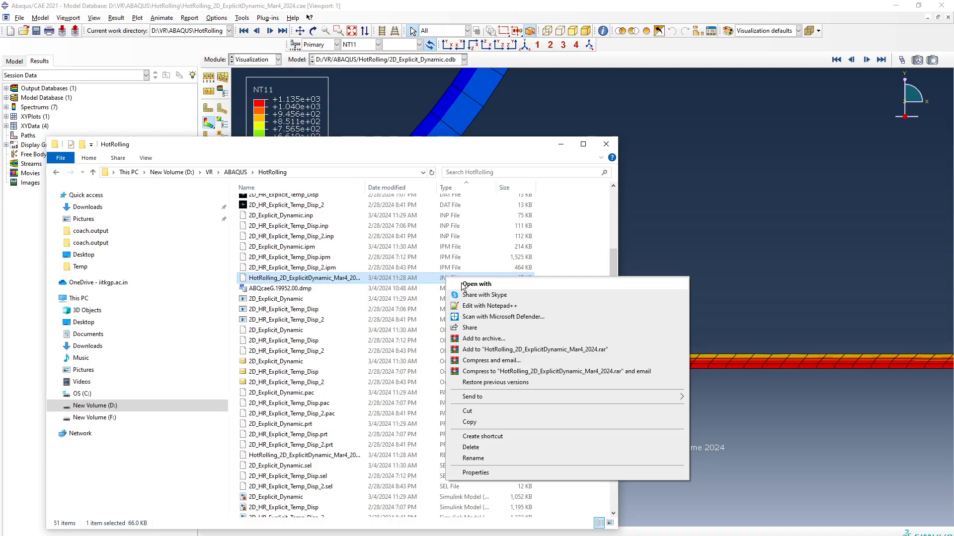
click(486, 308)
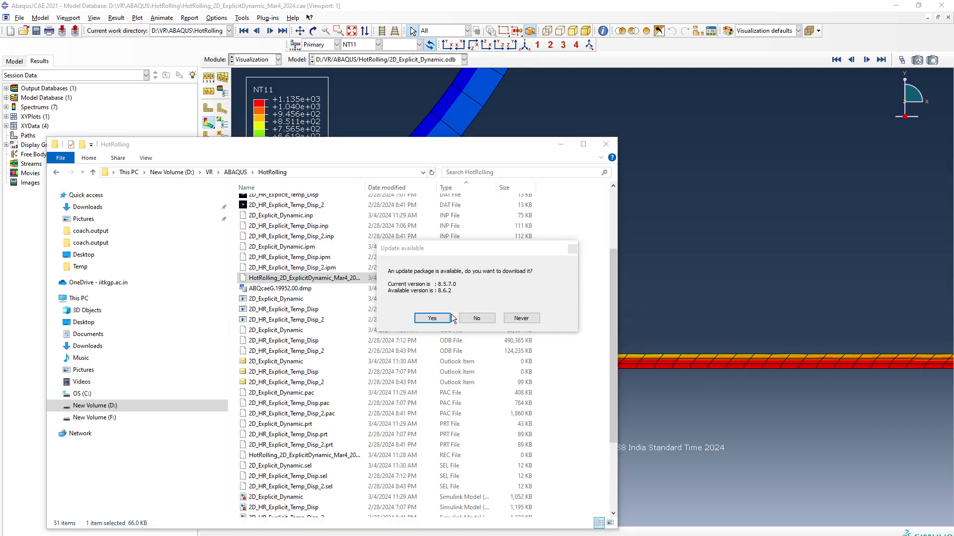
click(467, 319)
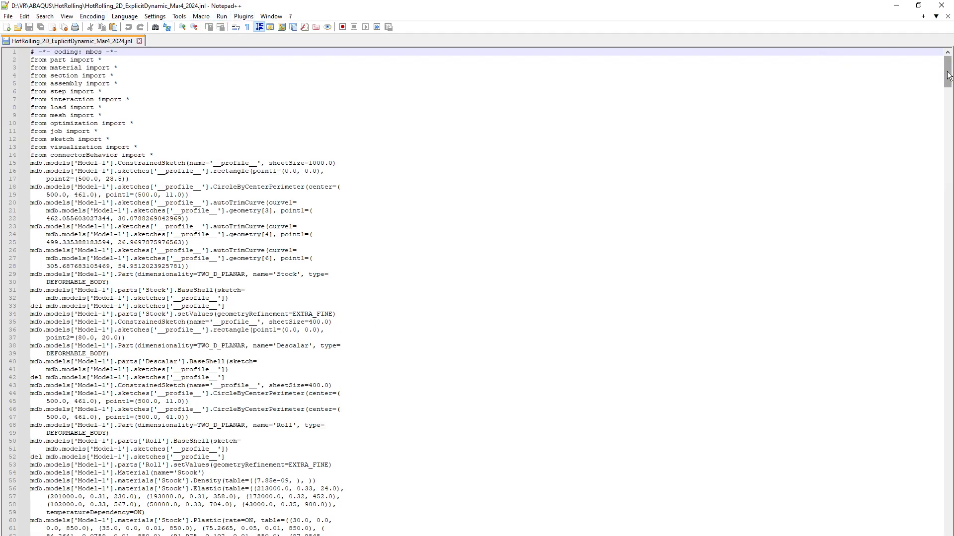
- Look through the journal file's recorded model commands down to its last line, return to the beginning and minimize Notepad++
drag(948, 75, 947, 125)
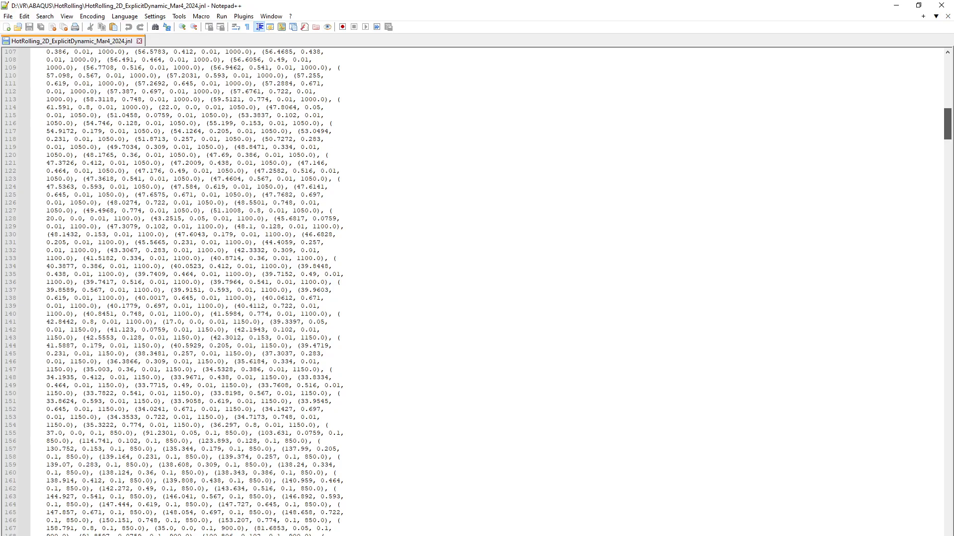
key(ctrl+Home)
key(Page_Down)
key(Page_Down)
key(Page_Down)
key(Page_Down)
key(Page_Down)
key(Page_Down)
key(Page_Down)
key(Page_Down)
key(Page_Down)
key(Page_Down)
key(Page_Down)
key(Page_Down)
key(Page_Down)
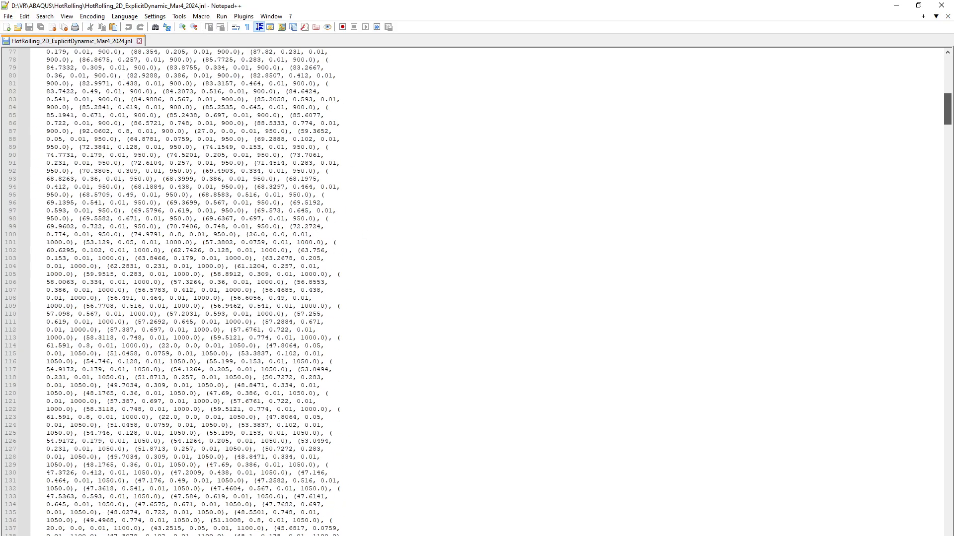
drag(948, 466, 948, 511)
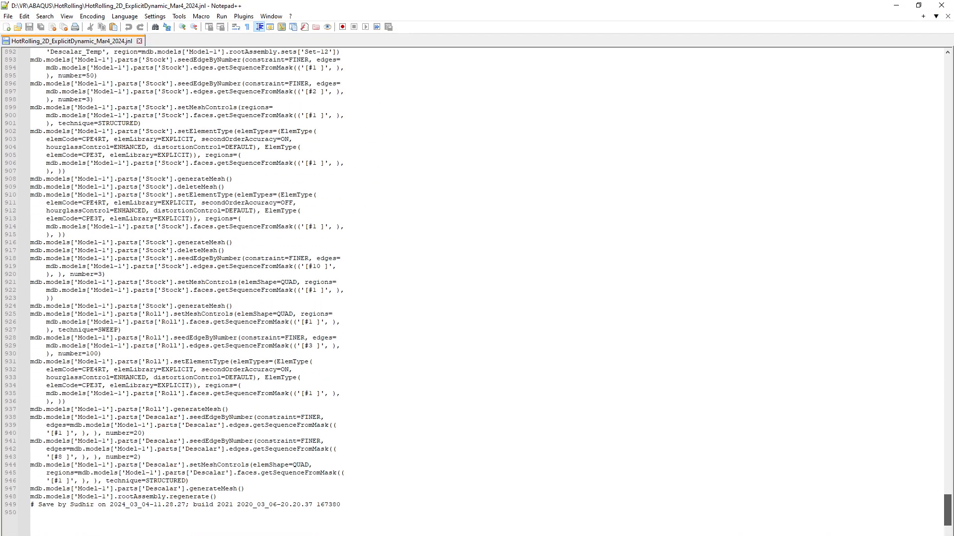
key(Page_Up)
key(Page_Up)
key(Page_Up)
key(Page_Up)
key(Page_Up)
key(Page_Up)
key(Page_Up)
key(Page_Up)
key(Page_Up)
key(Page_Up)
key(Page_Up)
key(Page_Up)
key(Page_Up)
key(Page_Up)
key(Page_Up)
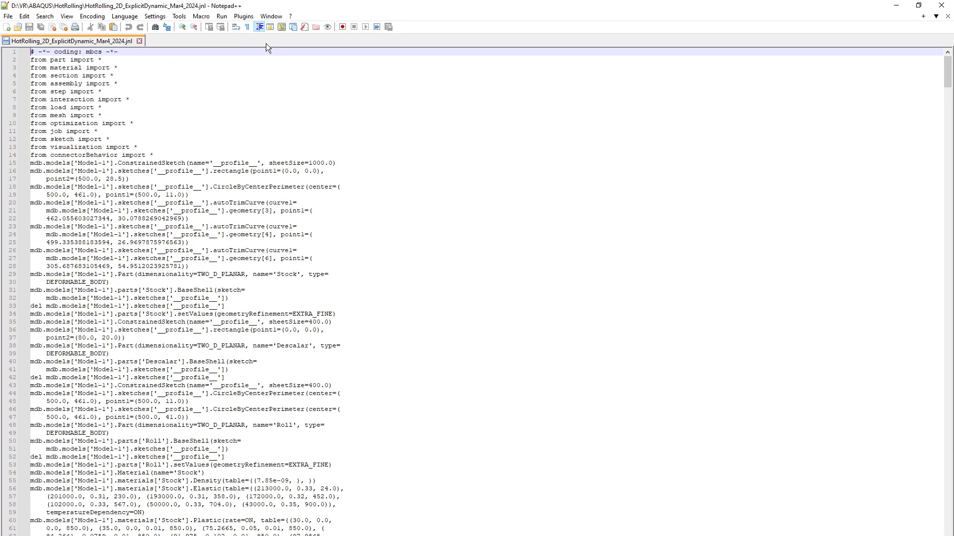
click(896, 5)
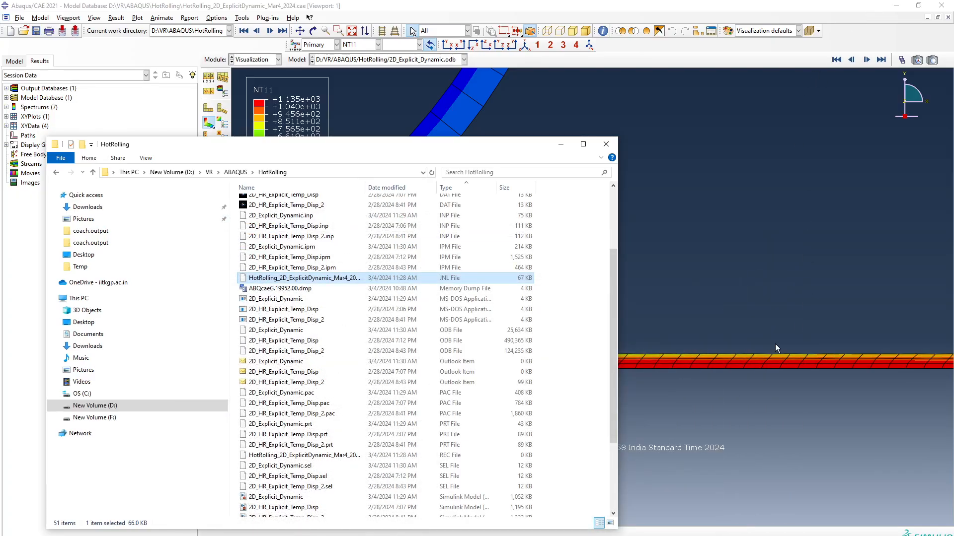
key(alt+Tab)
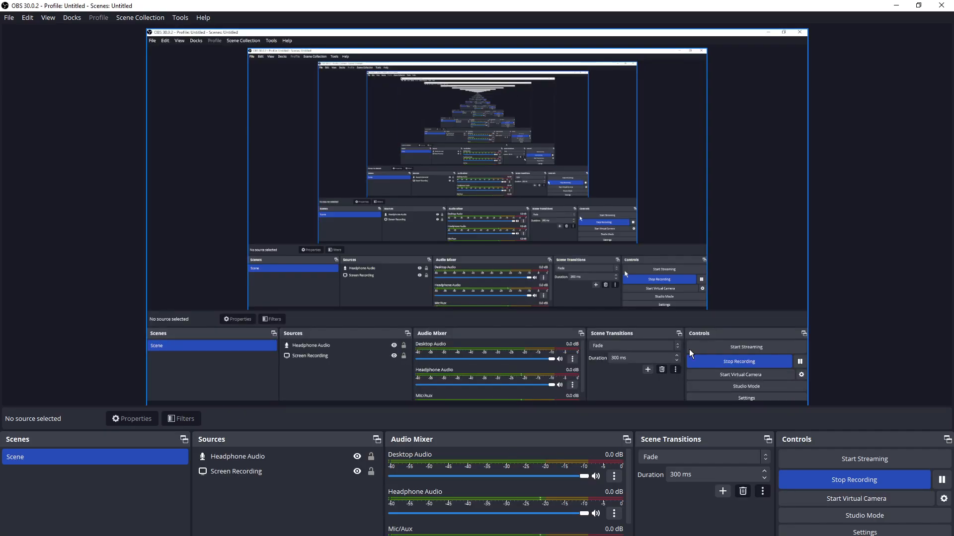